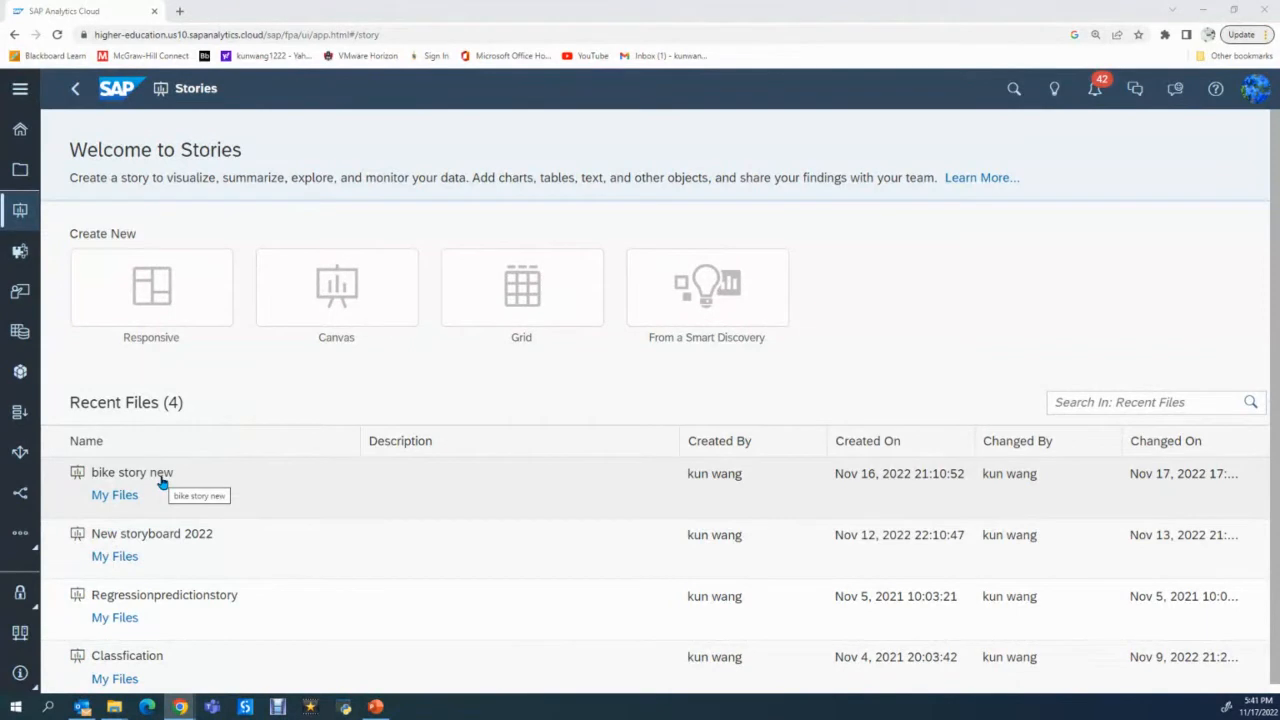
Open the story "bike story new", check its list of pages, and switch the story to edit mode.
left_click(160, 474)
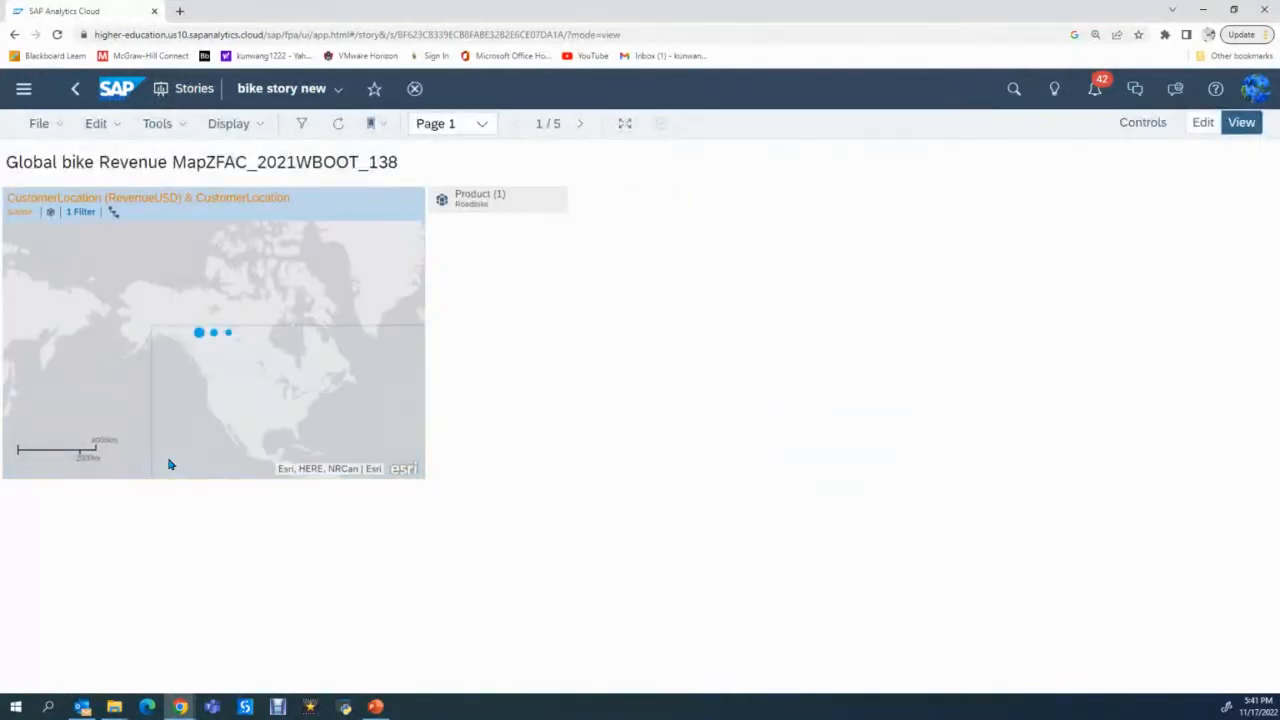
left_click(484, 126)
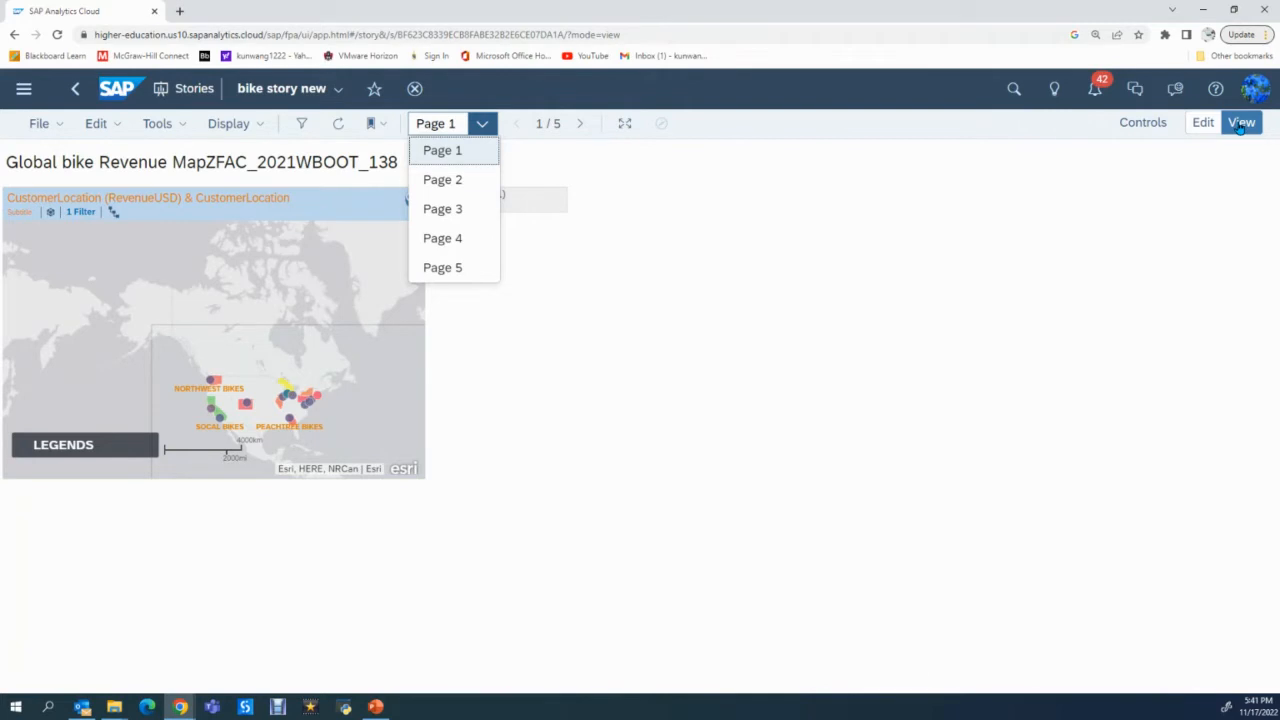
left_click(1196, 125)
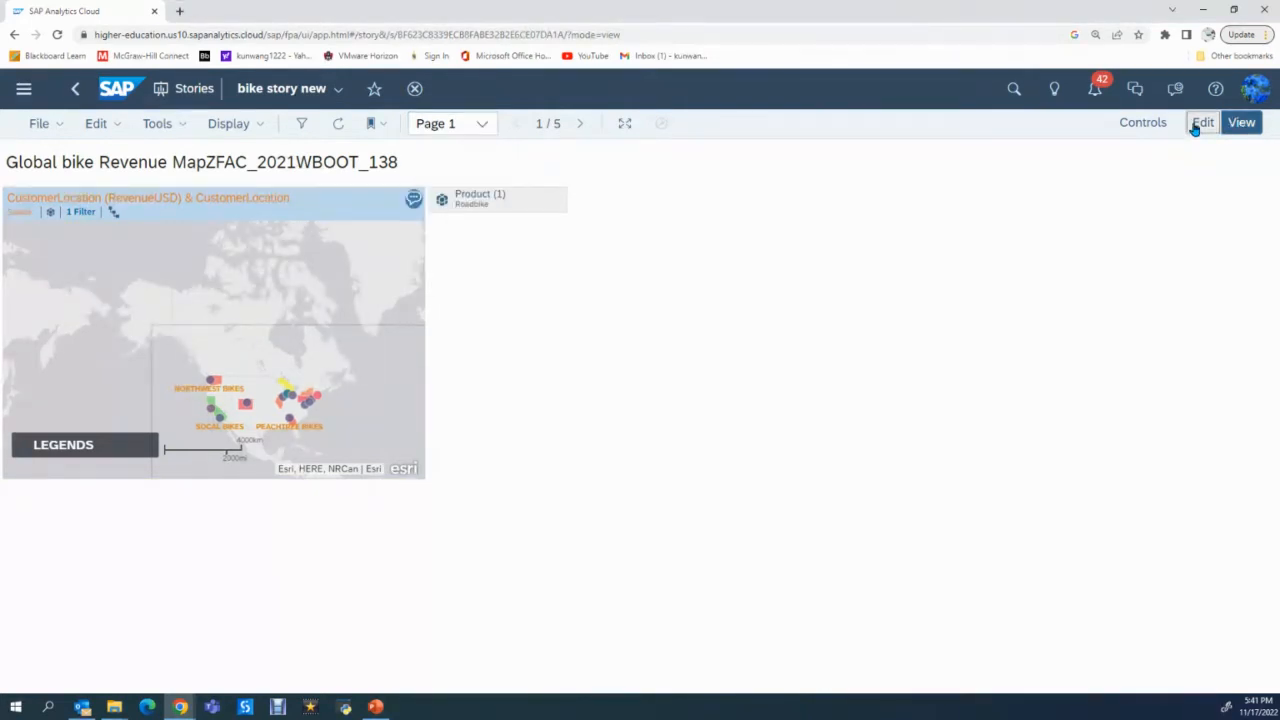
left_click(1198, 126)
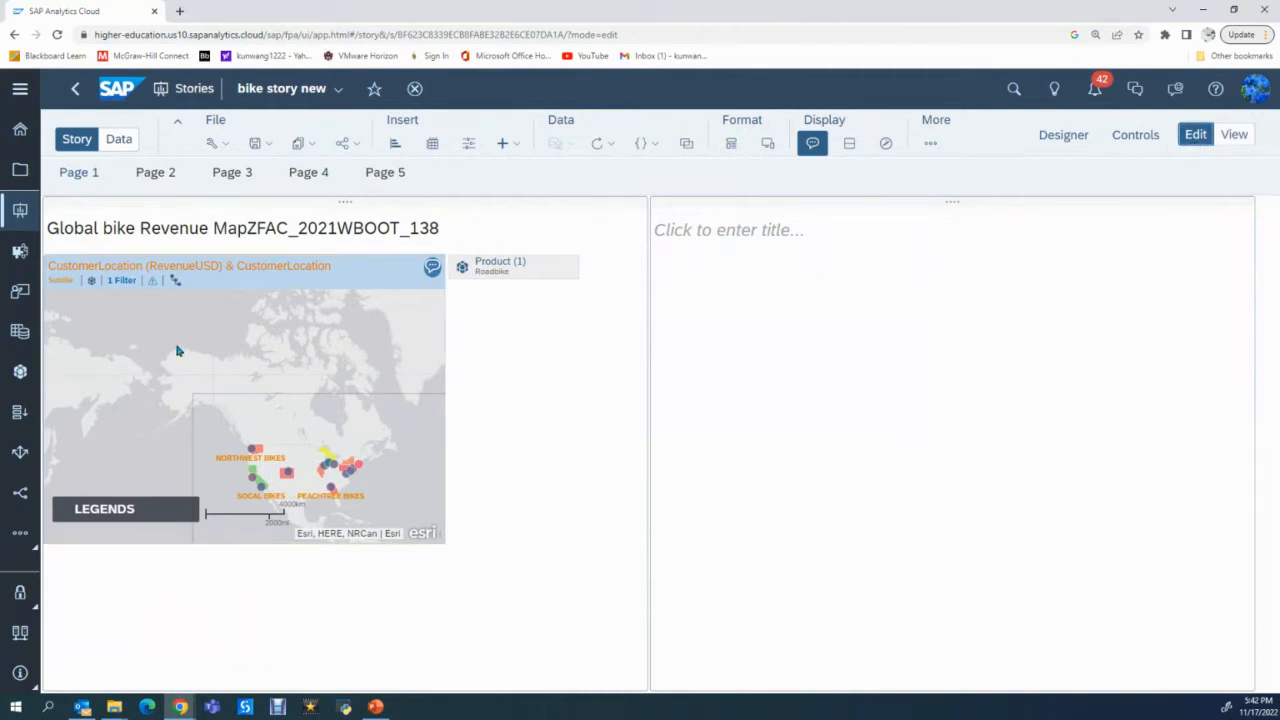
Review the revenue time series on Page 2 and the values of both customer bubbles on Page 3.
left_click(157, 173)
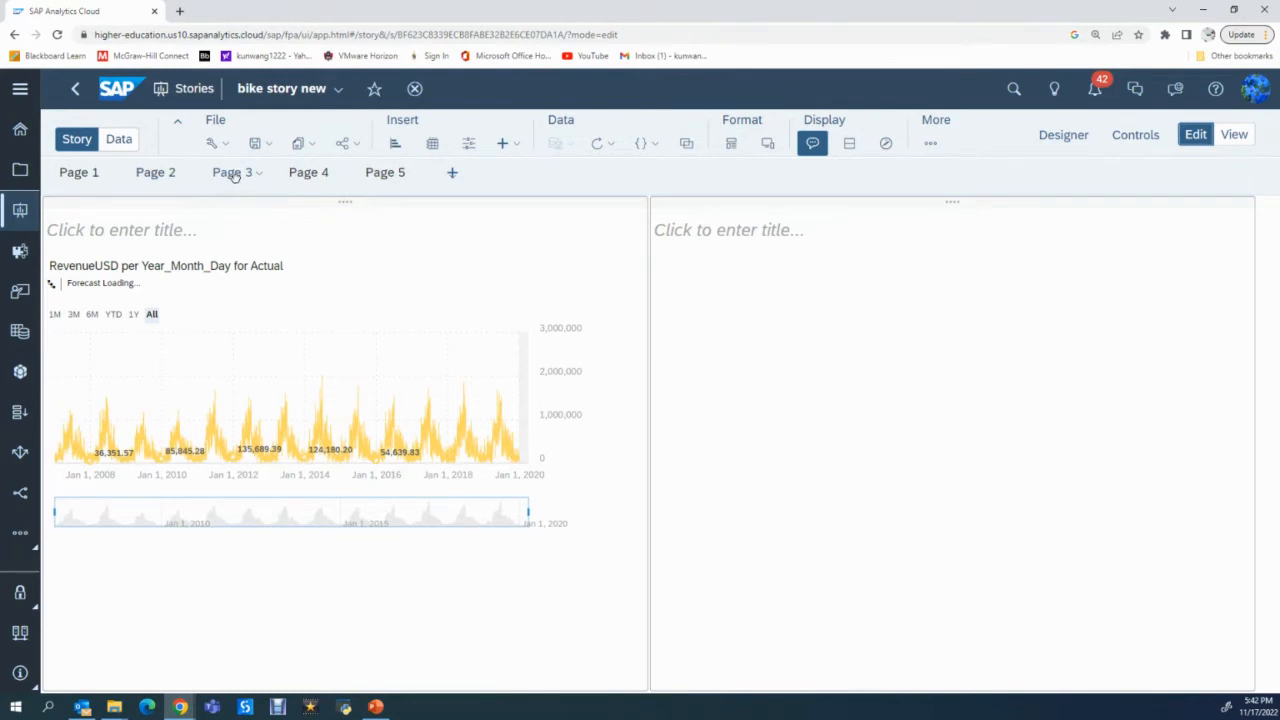
left_click(232, 174)
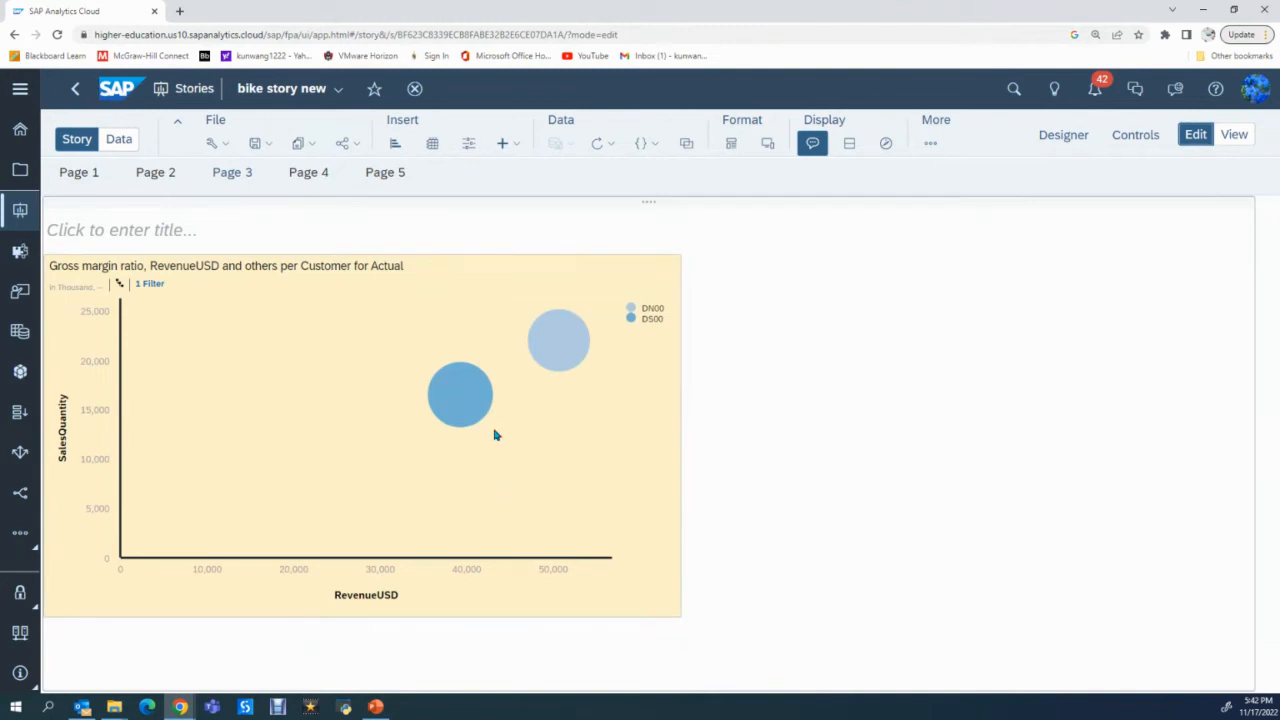
mouse_move(566, 345)
mouse_move(479, 401)
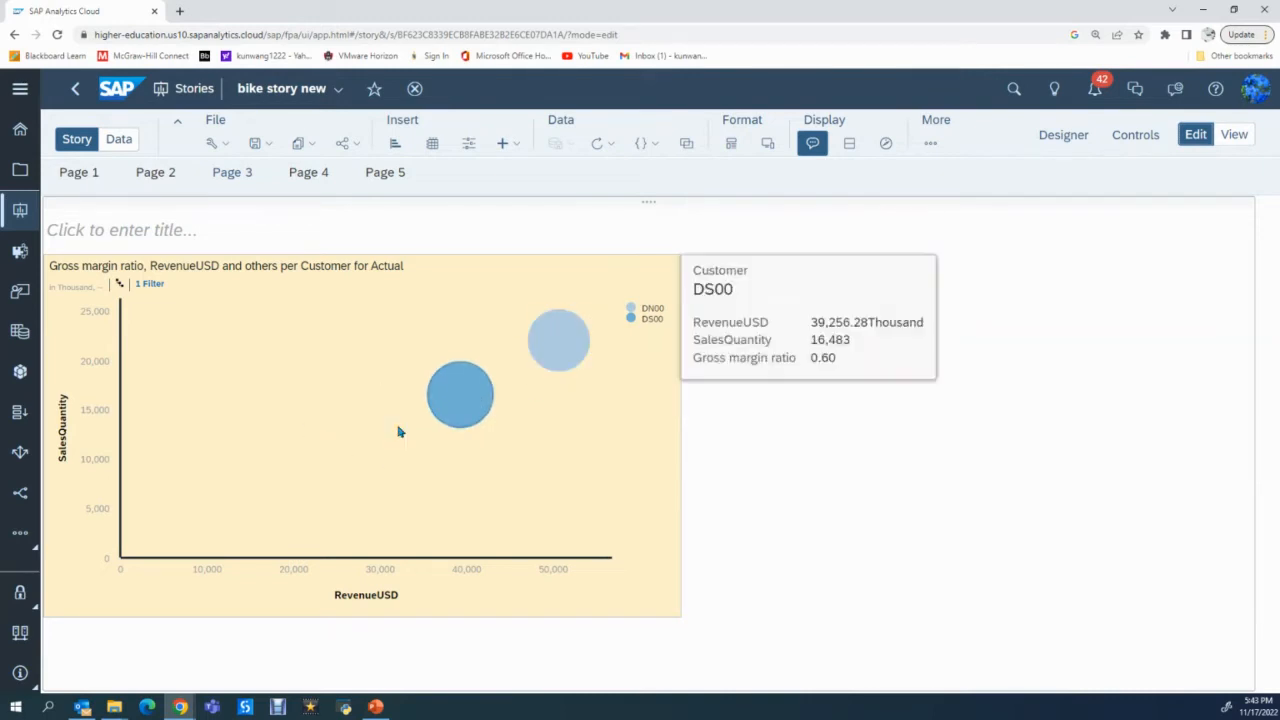
Enlarge the gross margin ratio chart on Page 4 so that more years of bars fit in it.
left_click(312, 173)
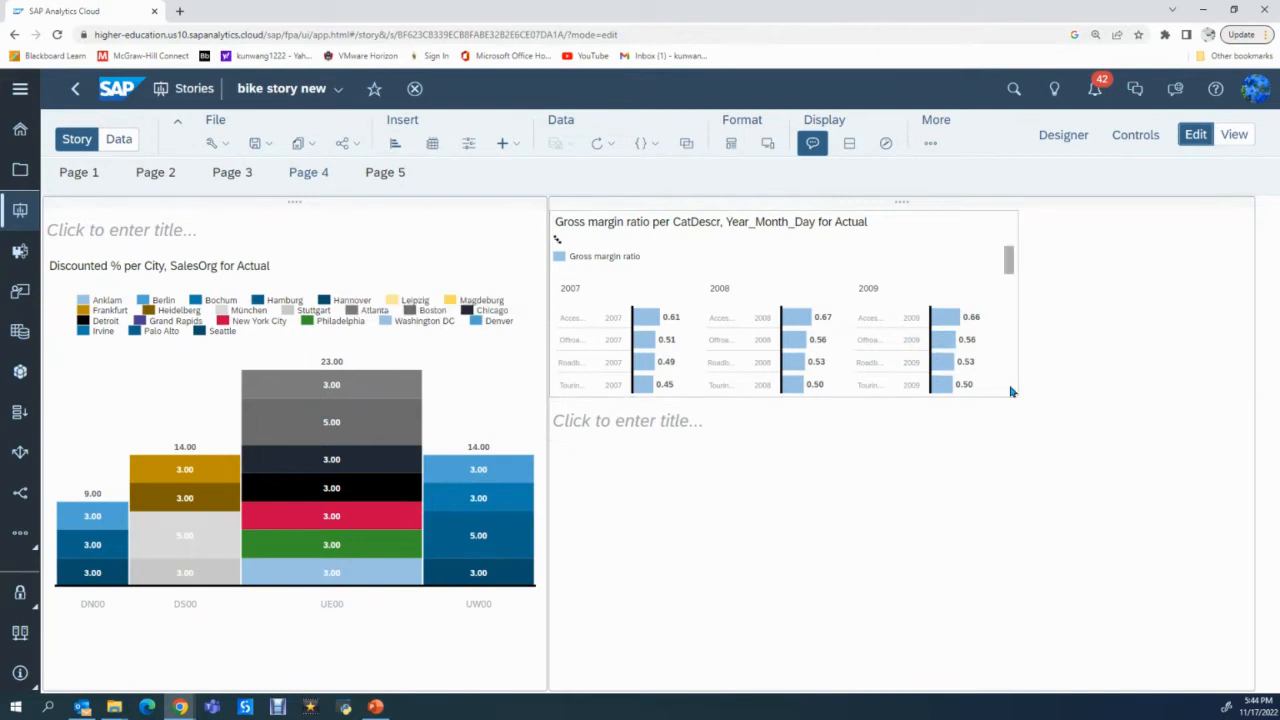
left_click_drag(1013, 392, 1104, 563)
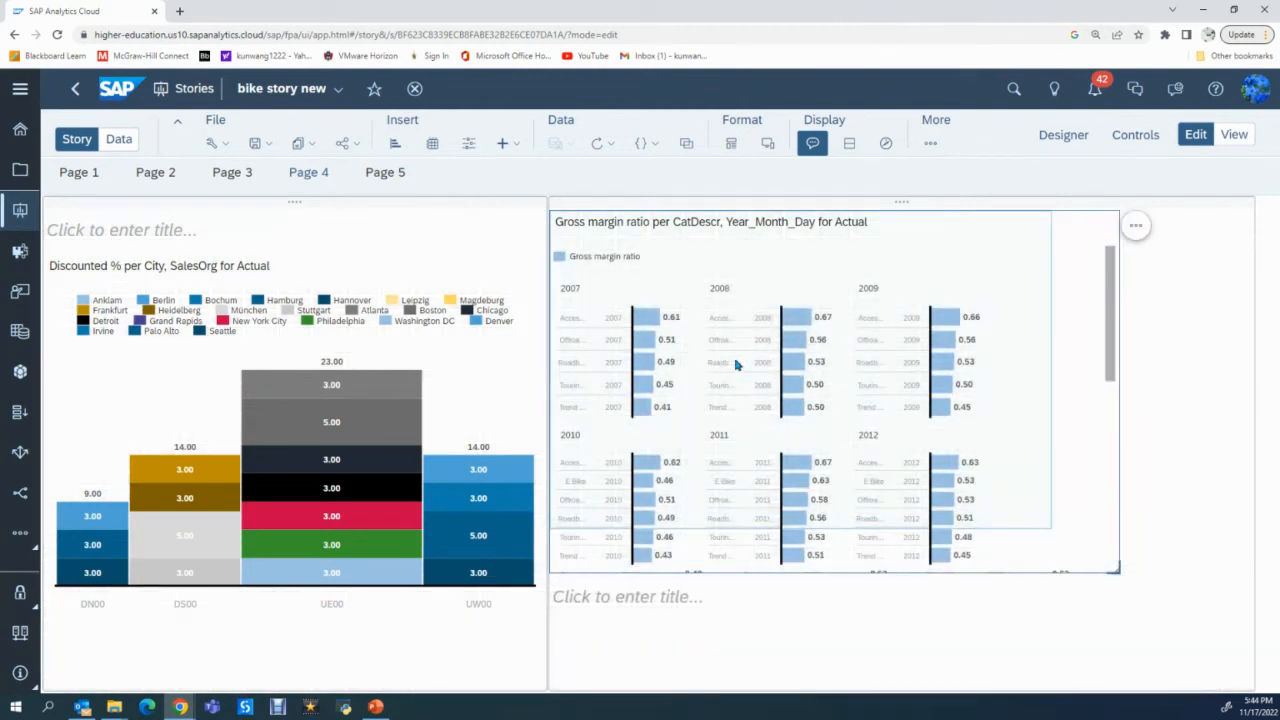
Examine the cost, discount, gross margin and revenue bars of the waterfall chart on Page 5, and close the story discarding its changes.
left_click(386, 174)
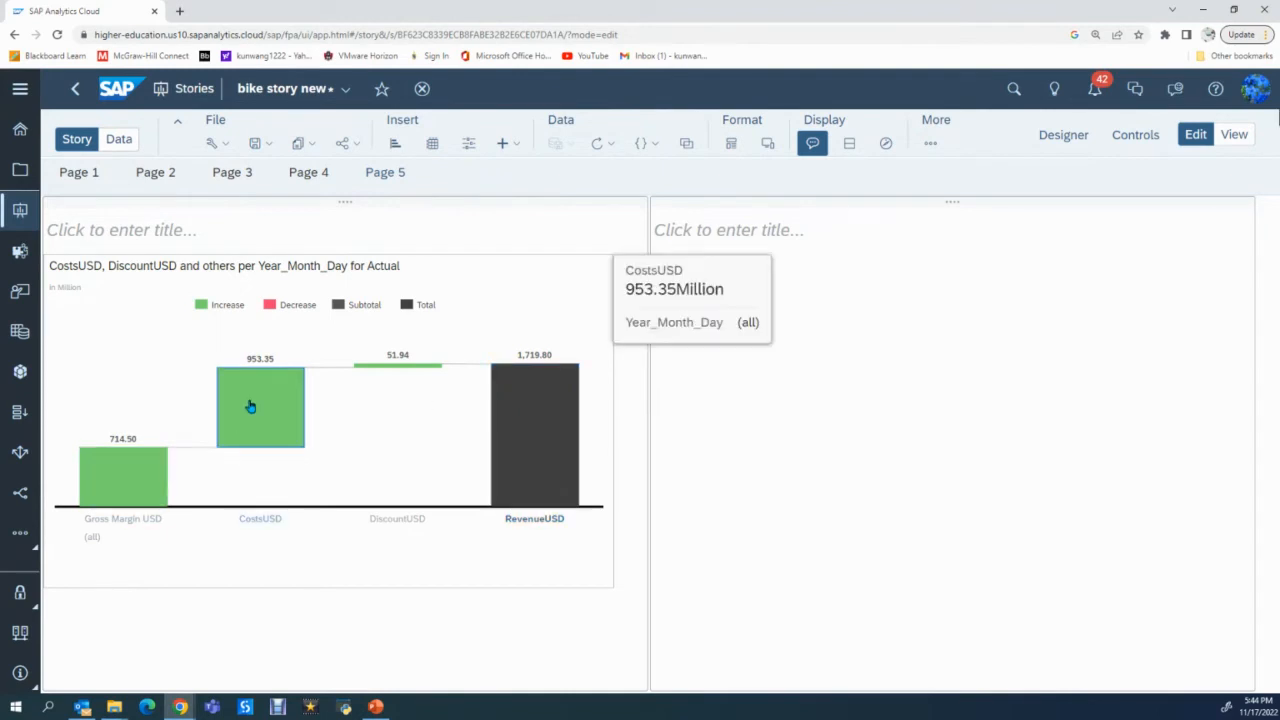
mouse_move(271, 424)
mouse_move(545, 484)
mouse_move(543, 420)
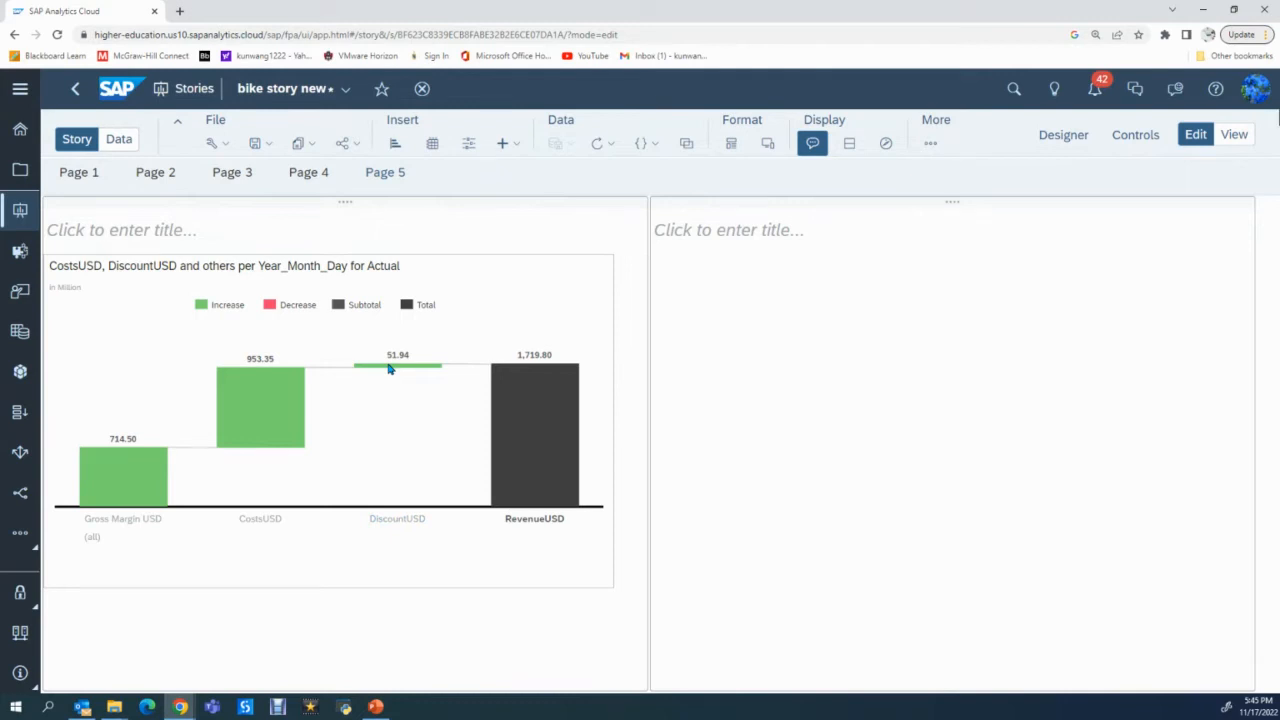
mouse_move(514, 394)
mouse_move(123, 494)
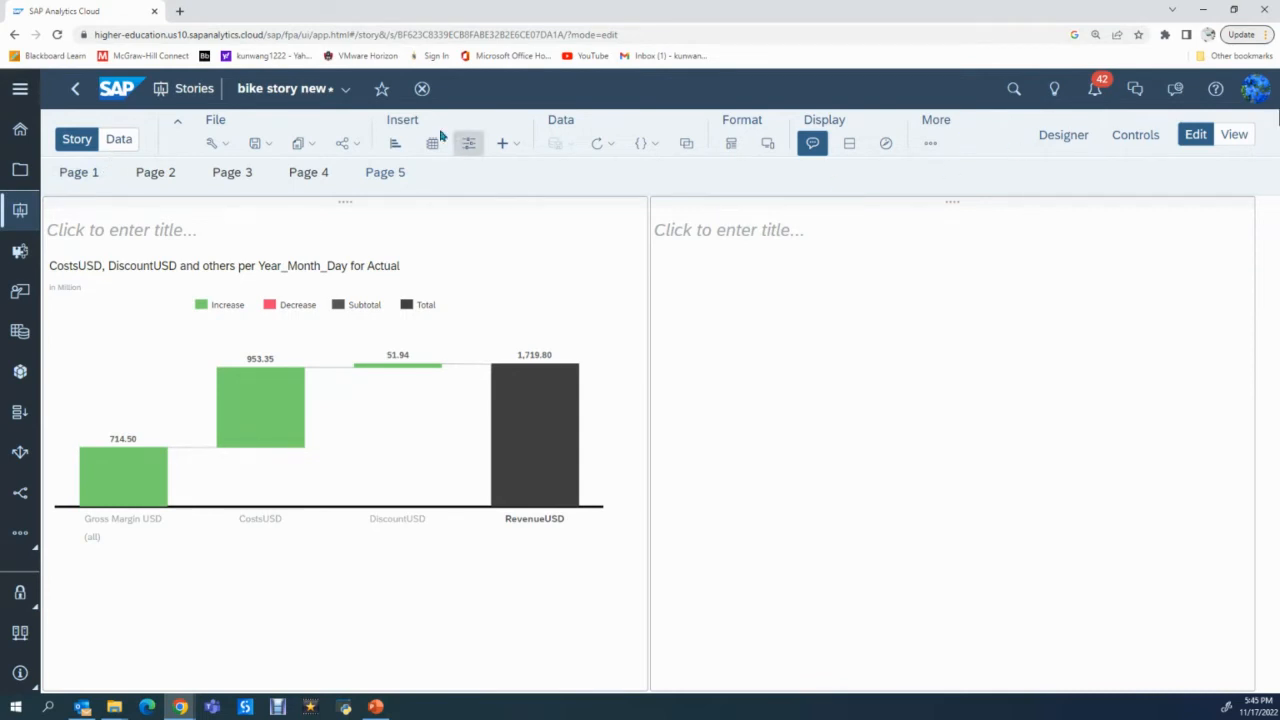
left_click(422, 89)
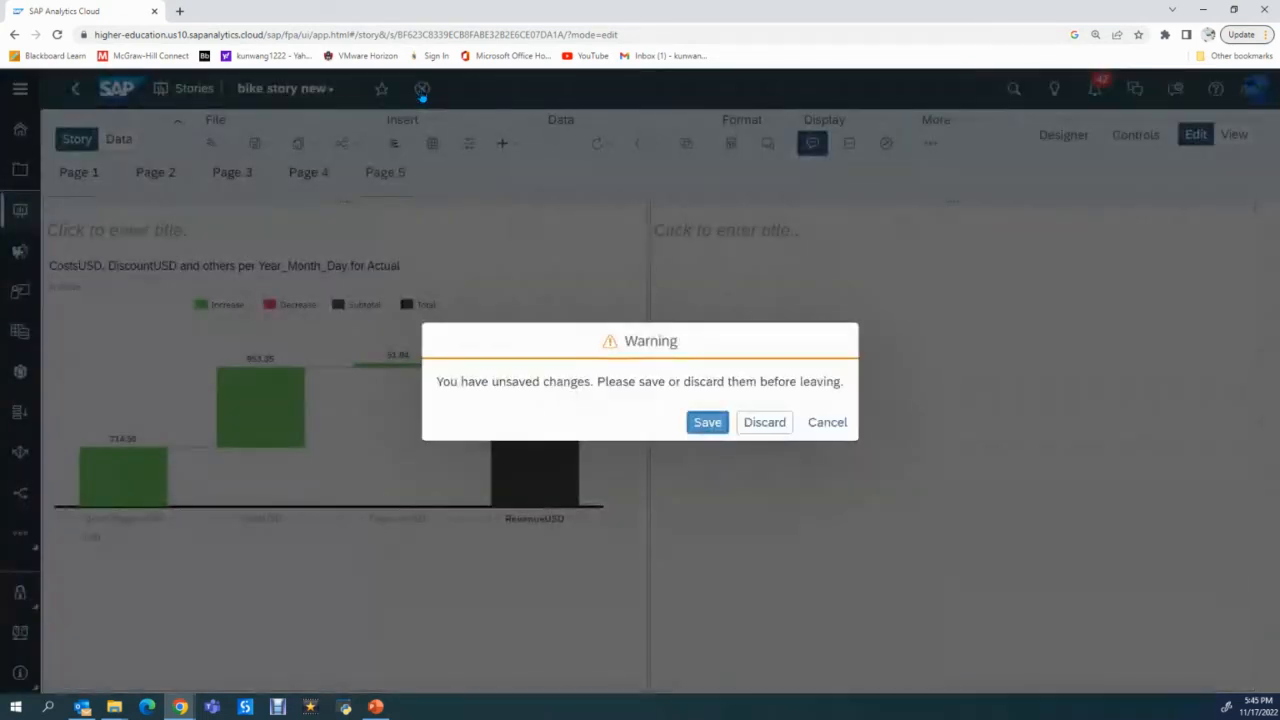
left_click(751, 426)
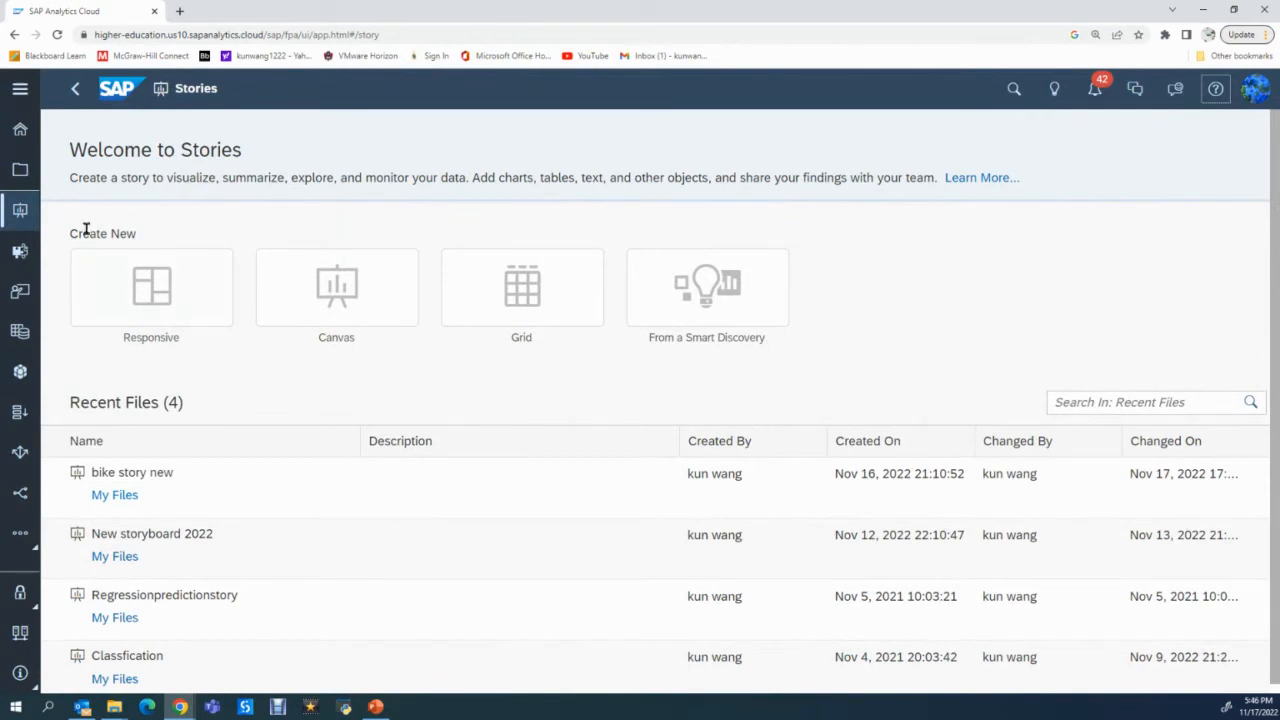
Start a new dataset from a file and choose GlobalBikeSales.xlsx in the SAC workshop's Datasets folder as its source.
left_click(14, 344)
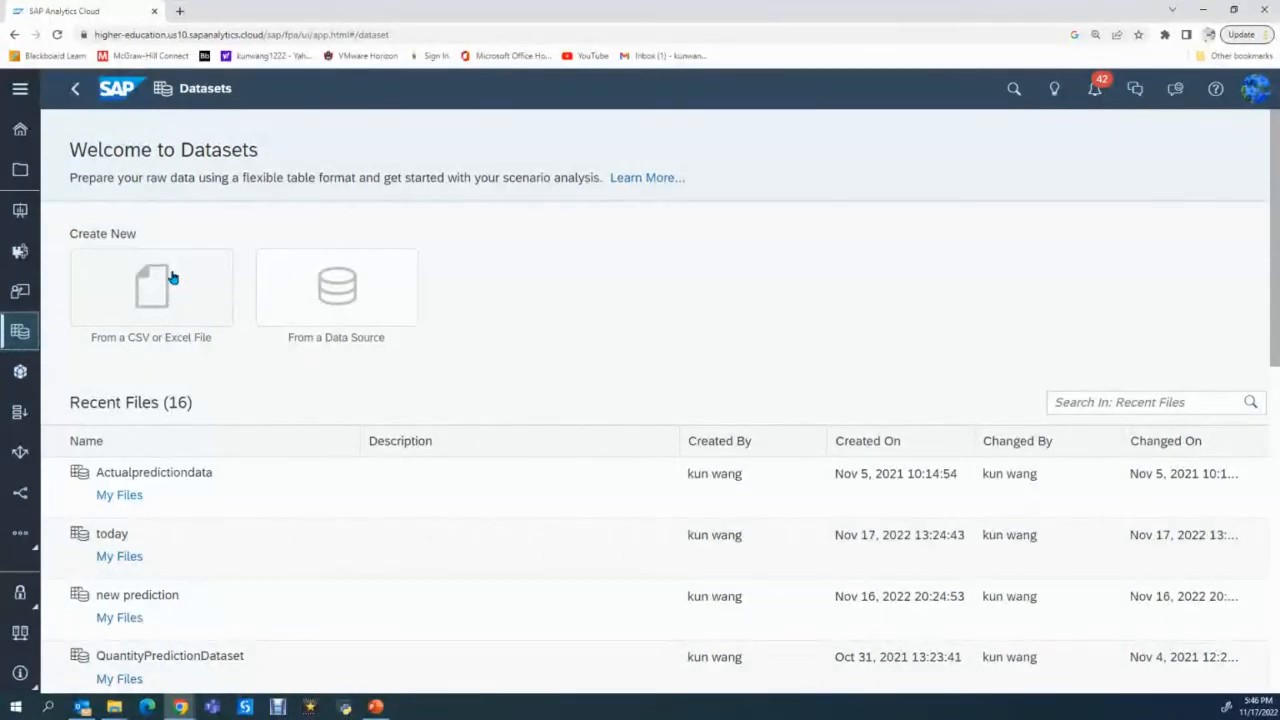
left_click(172, 289)
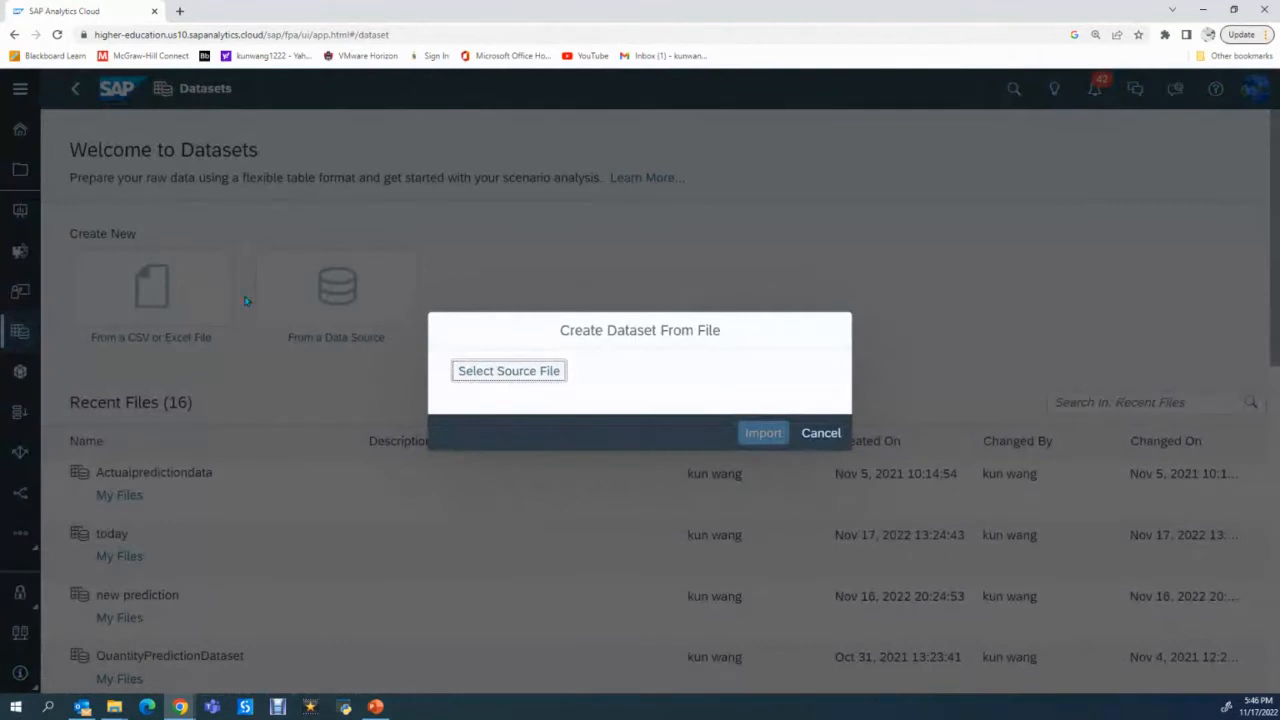
left_click(521, 375)
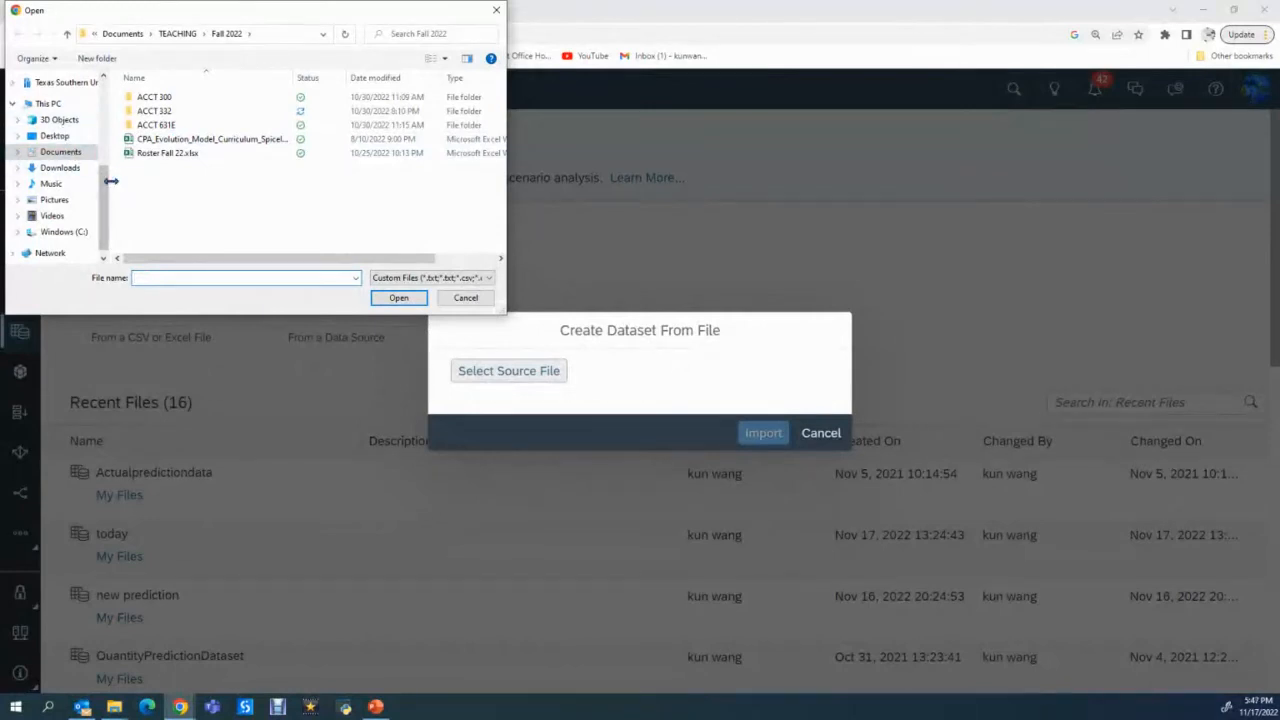
left_click_drag(104, 182, 97, 116)
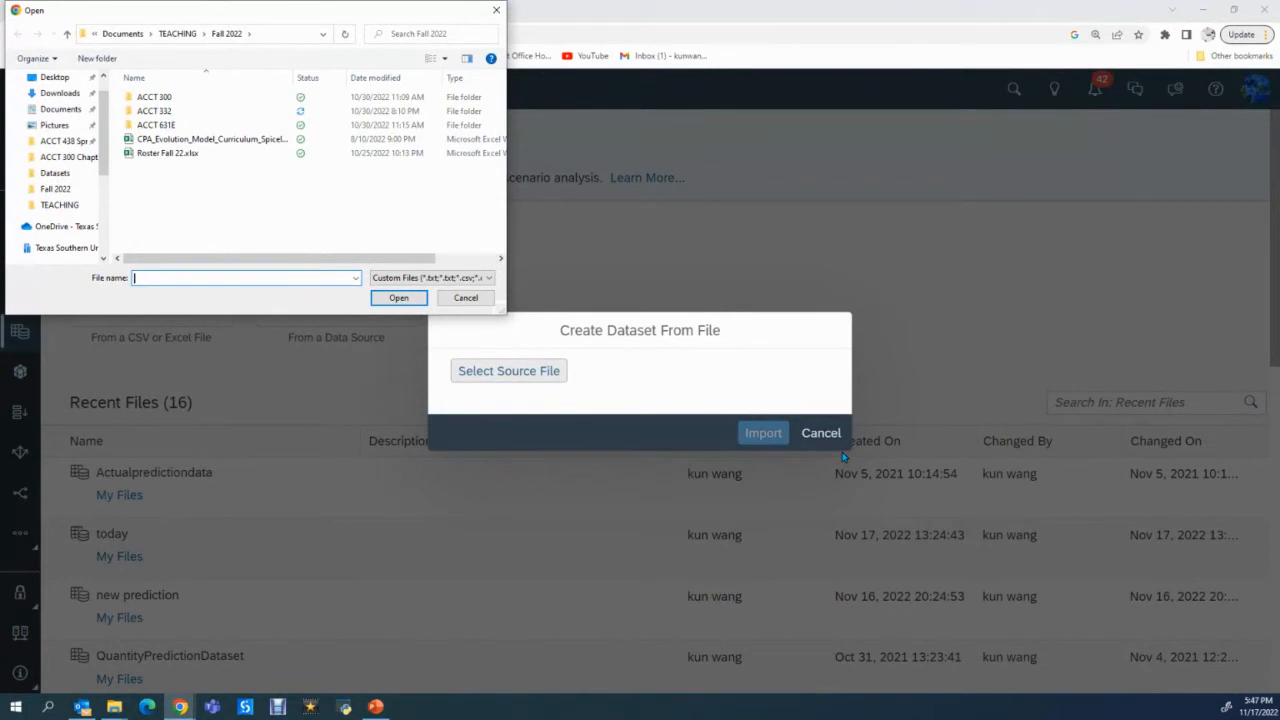
left_click(61, 109)
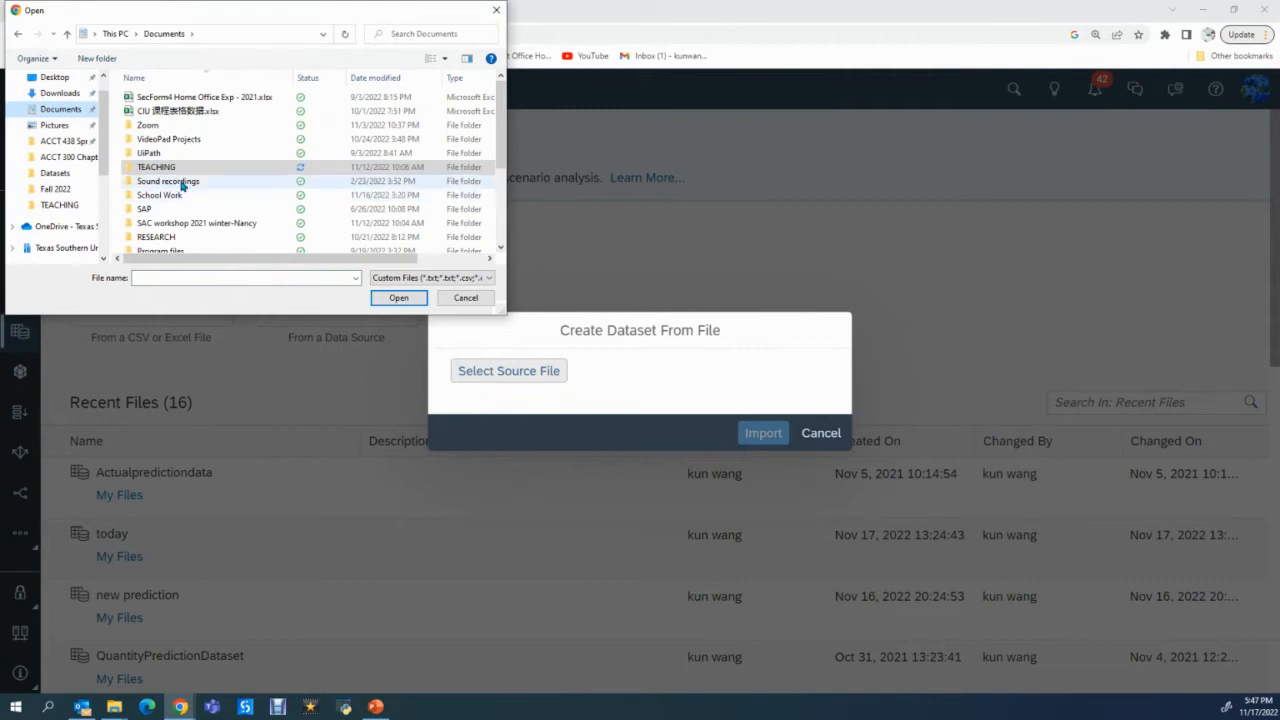
scroll(200, 178, "down", 3)
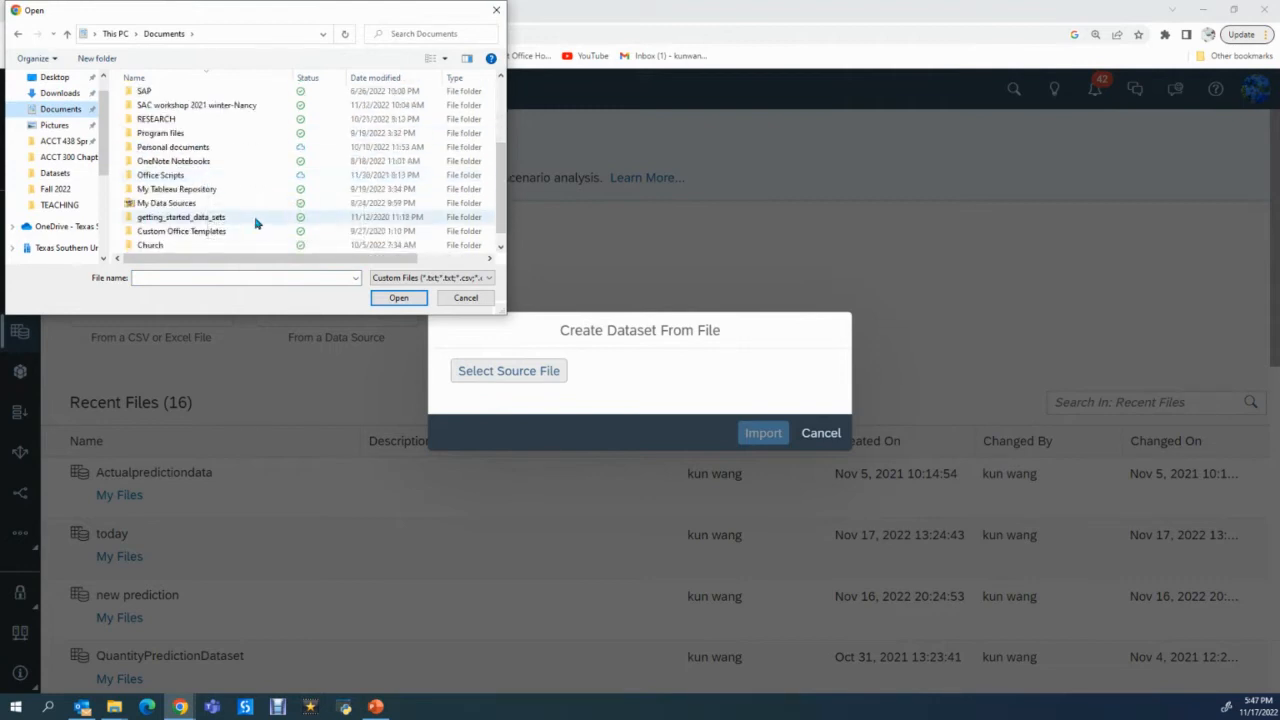
double_click(224, 106)
double_click(160, 97)
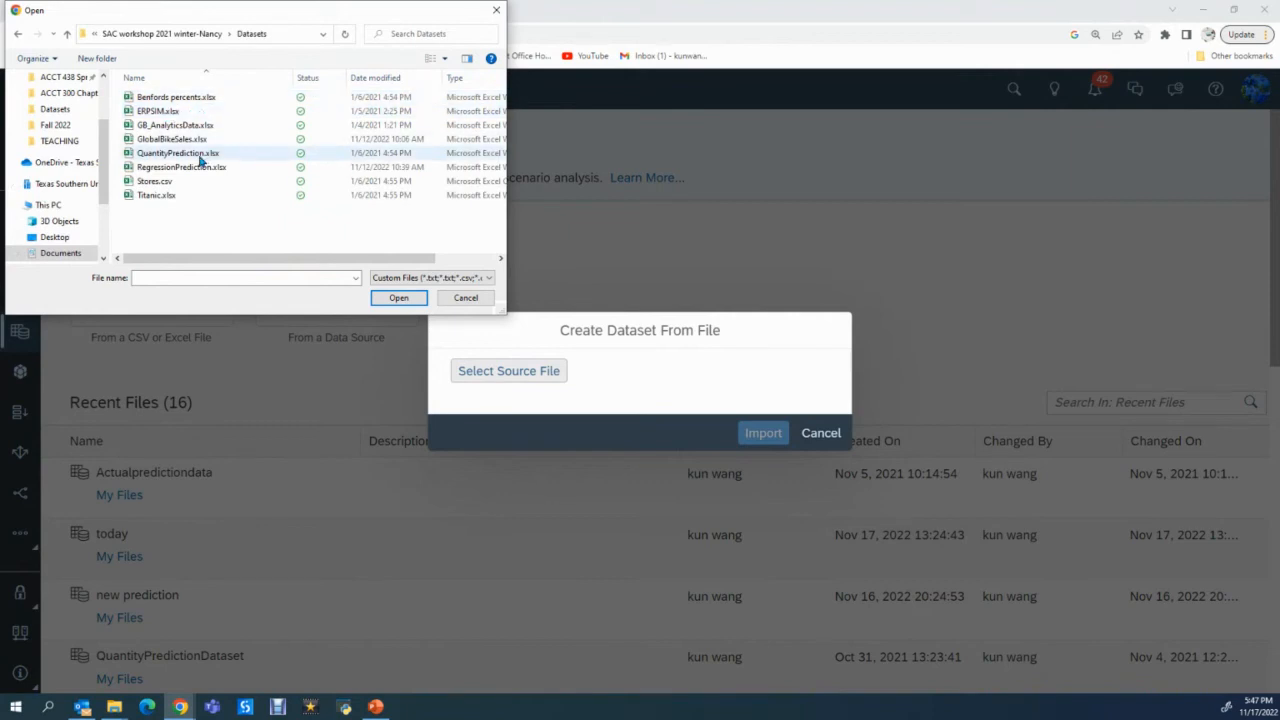
double_click(188, 140)
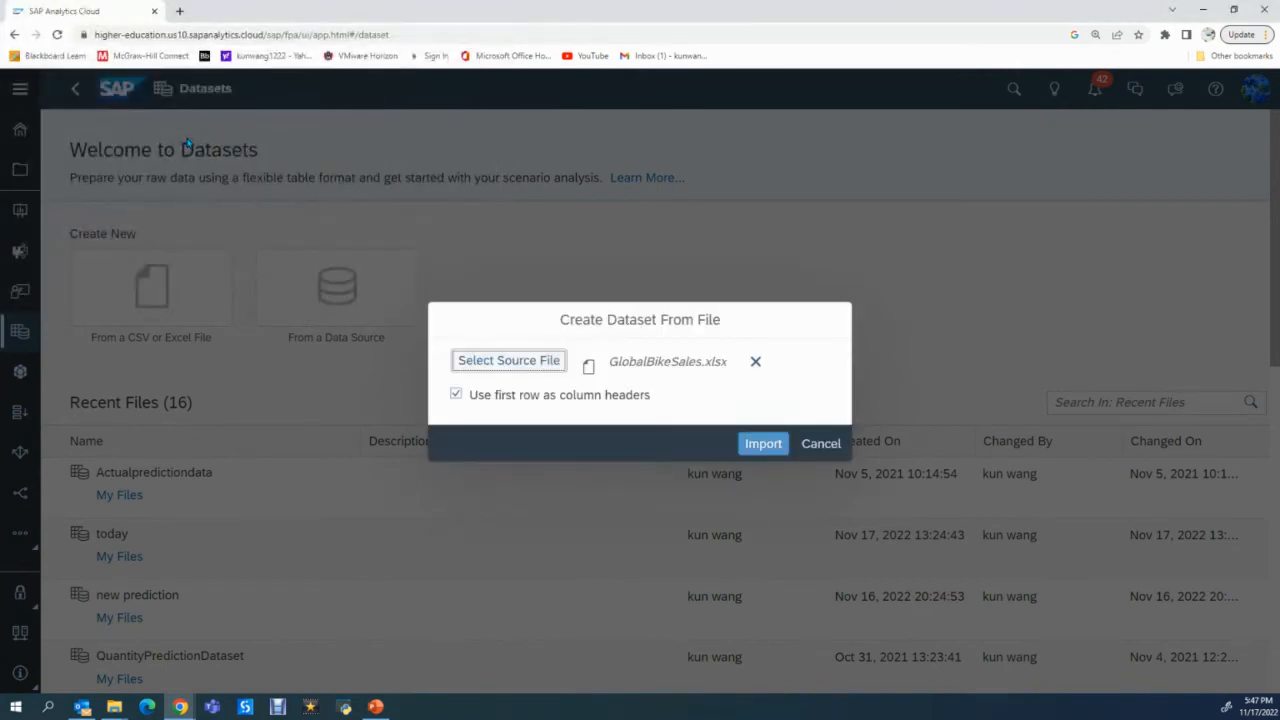
Import the source file as a dataset named GlobalBikeSales22 in My Files and acknowledge the sampled data notice.
left_click(762, 448)
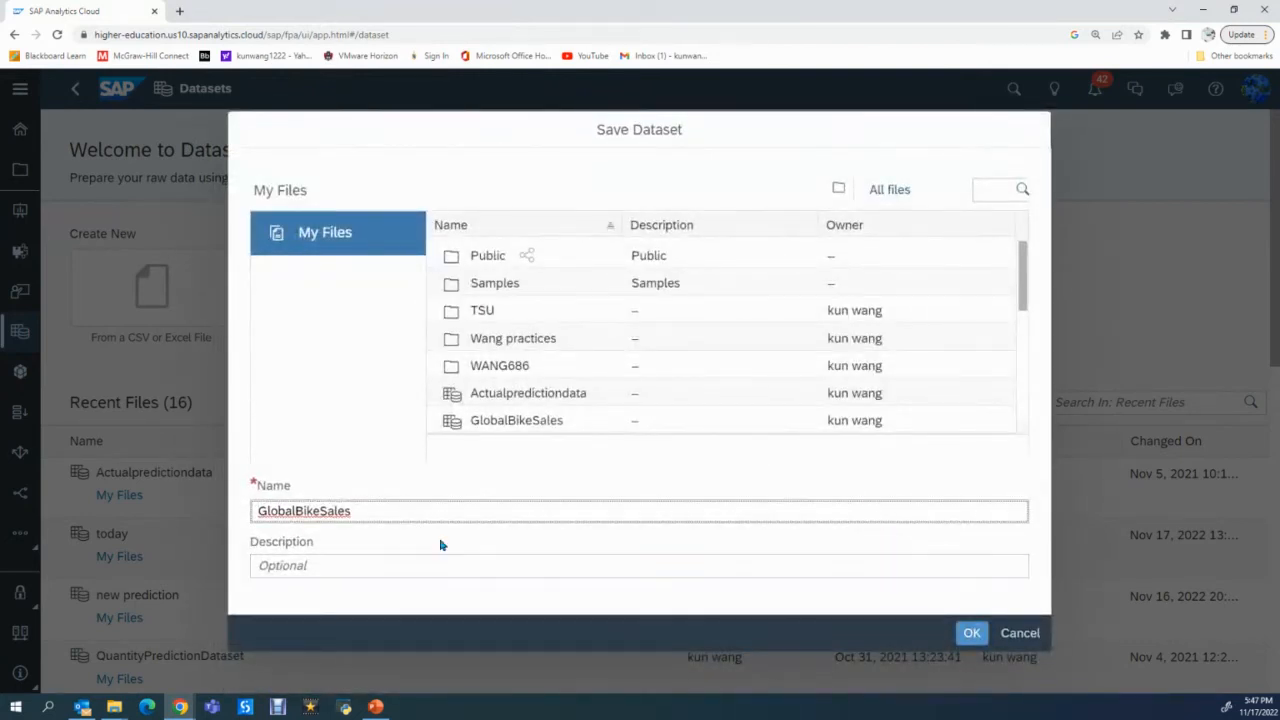
left_click(409, 511)
type("22")
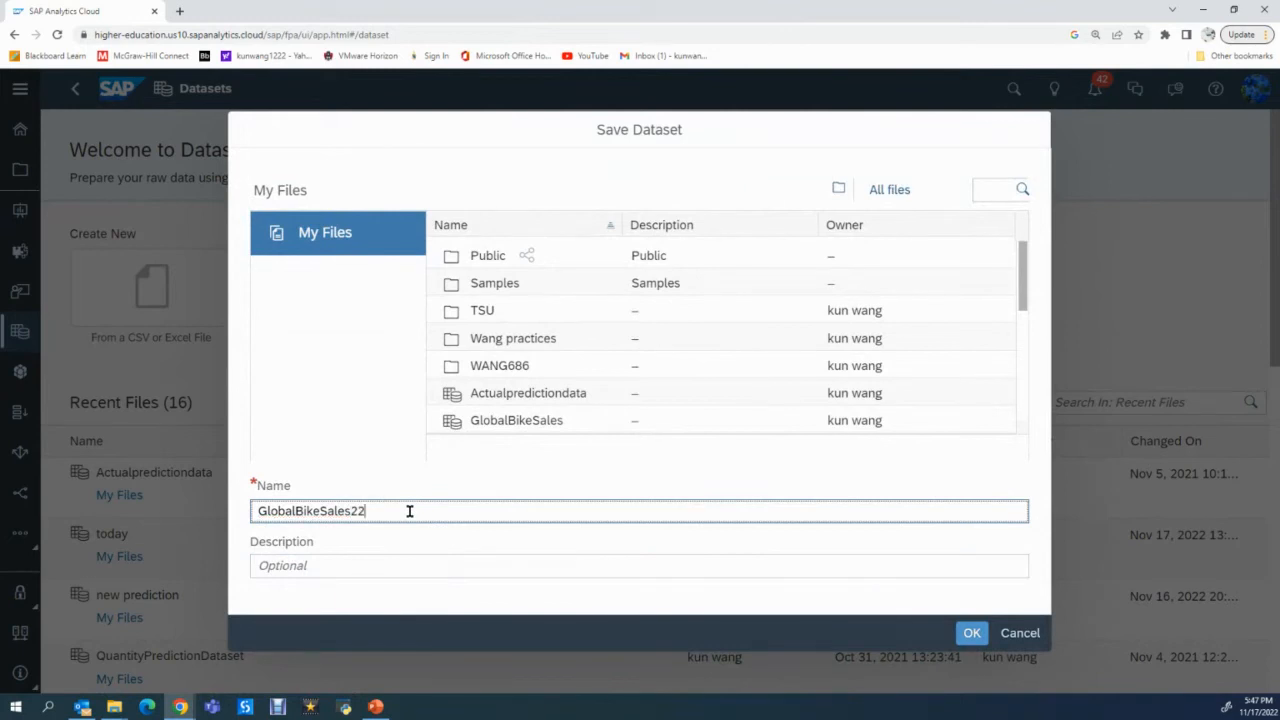
left_click(972, 633)
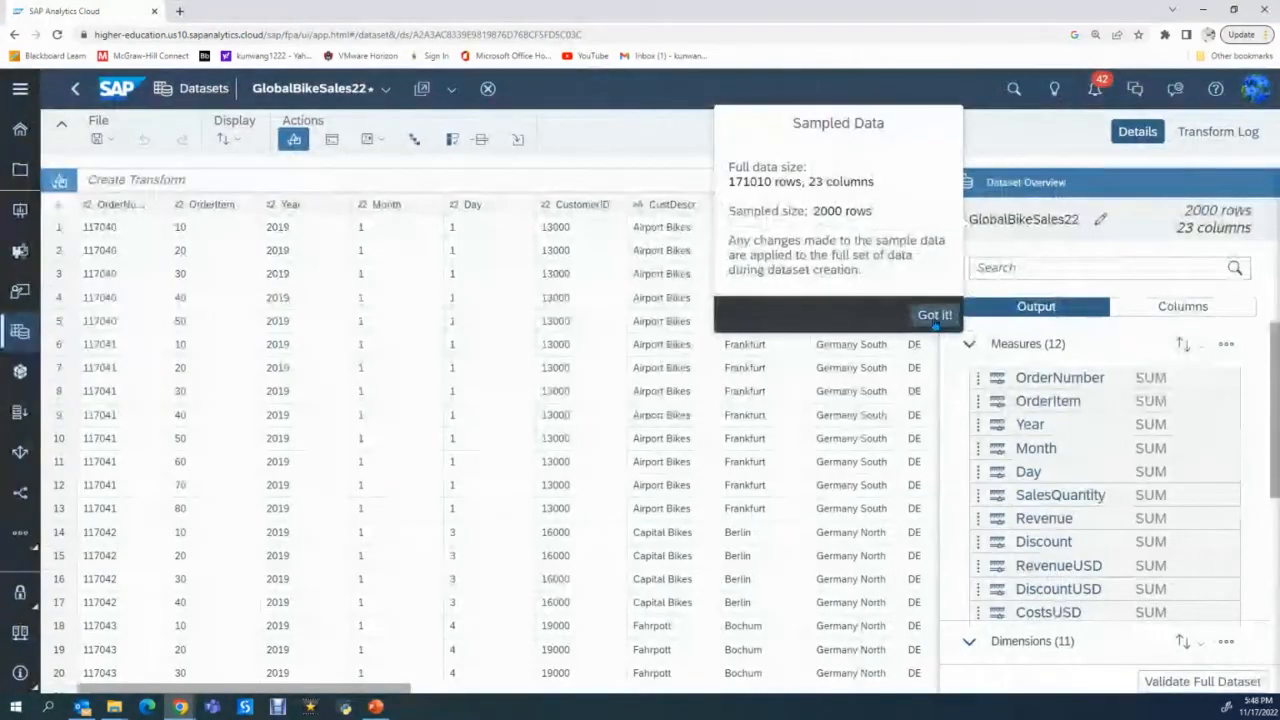
left_click(935, 317)
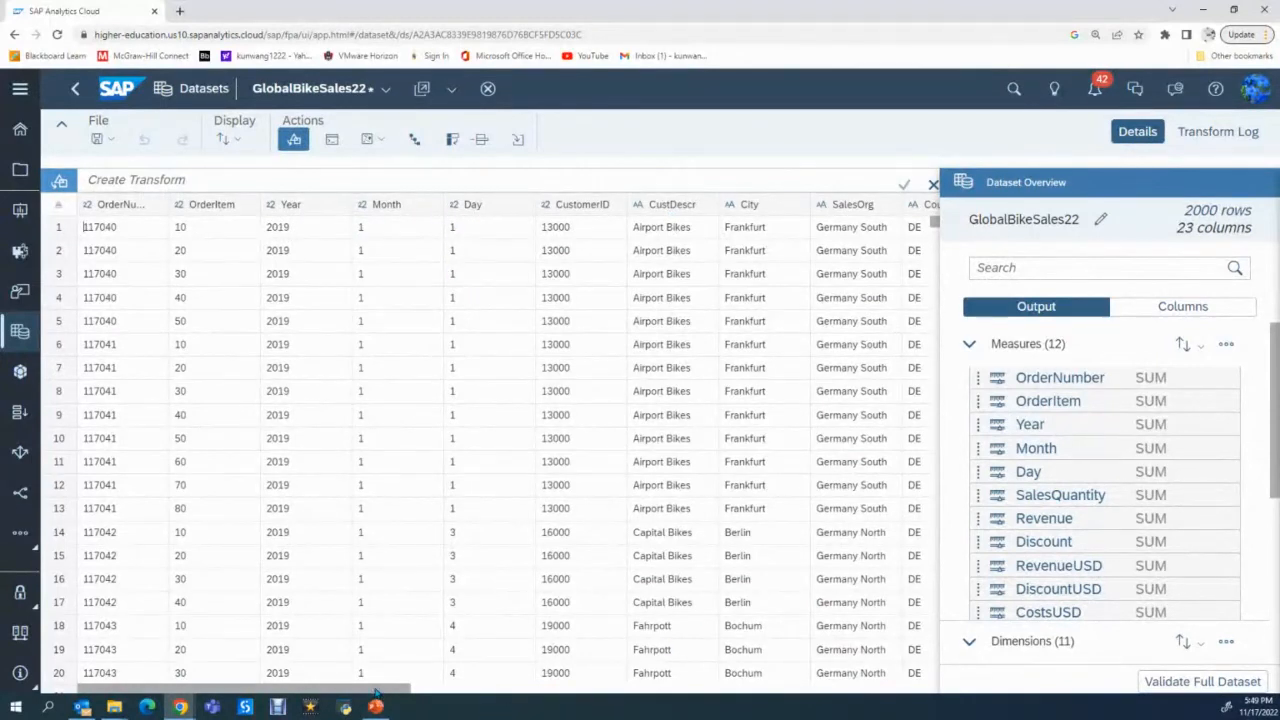
Review the dataset's remaining columns through gross margin, and close the dataset saving its changes.
left_click_drag(377, 692, 930, 680)
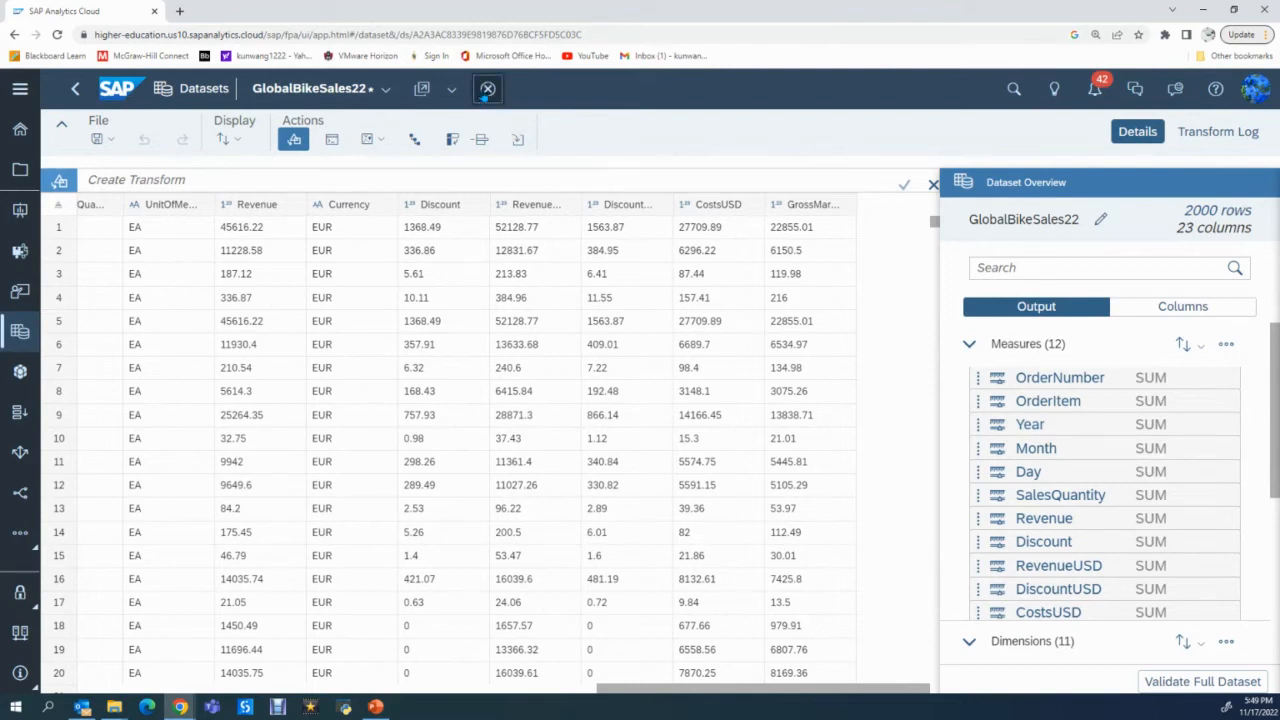
left_click(487, 89)
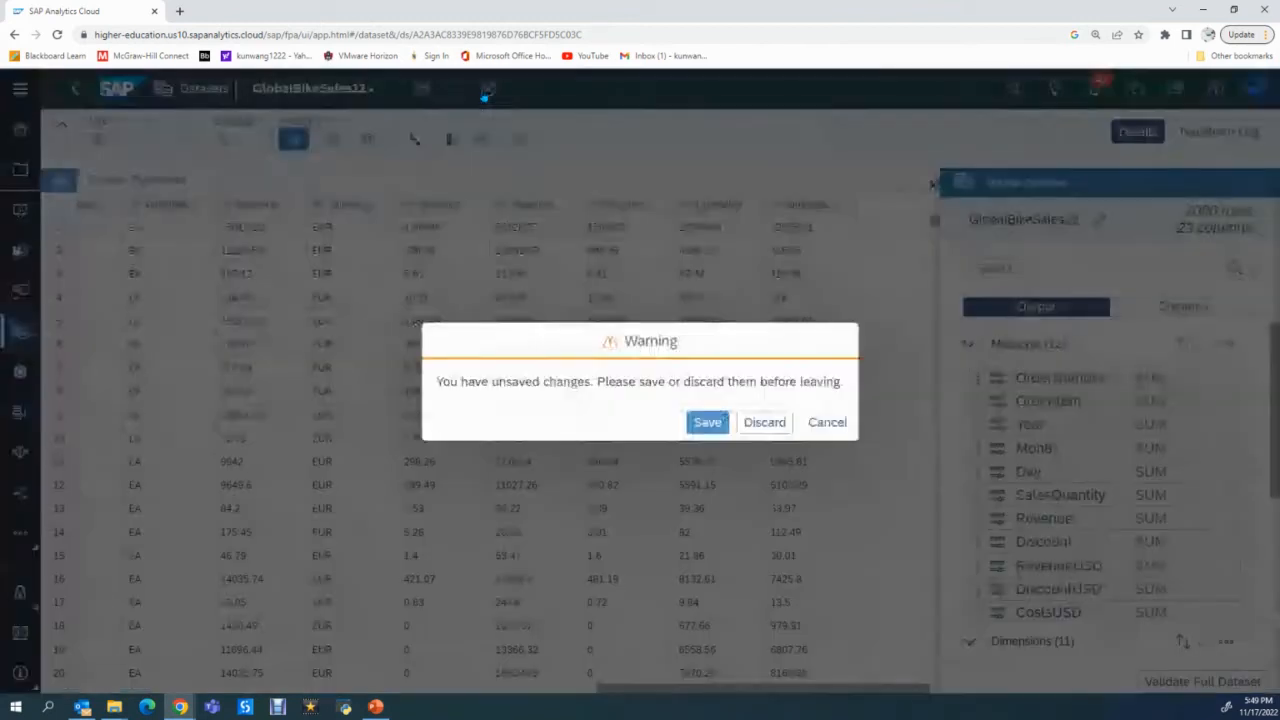
left_click(707, 424)
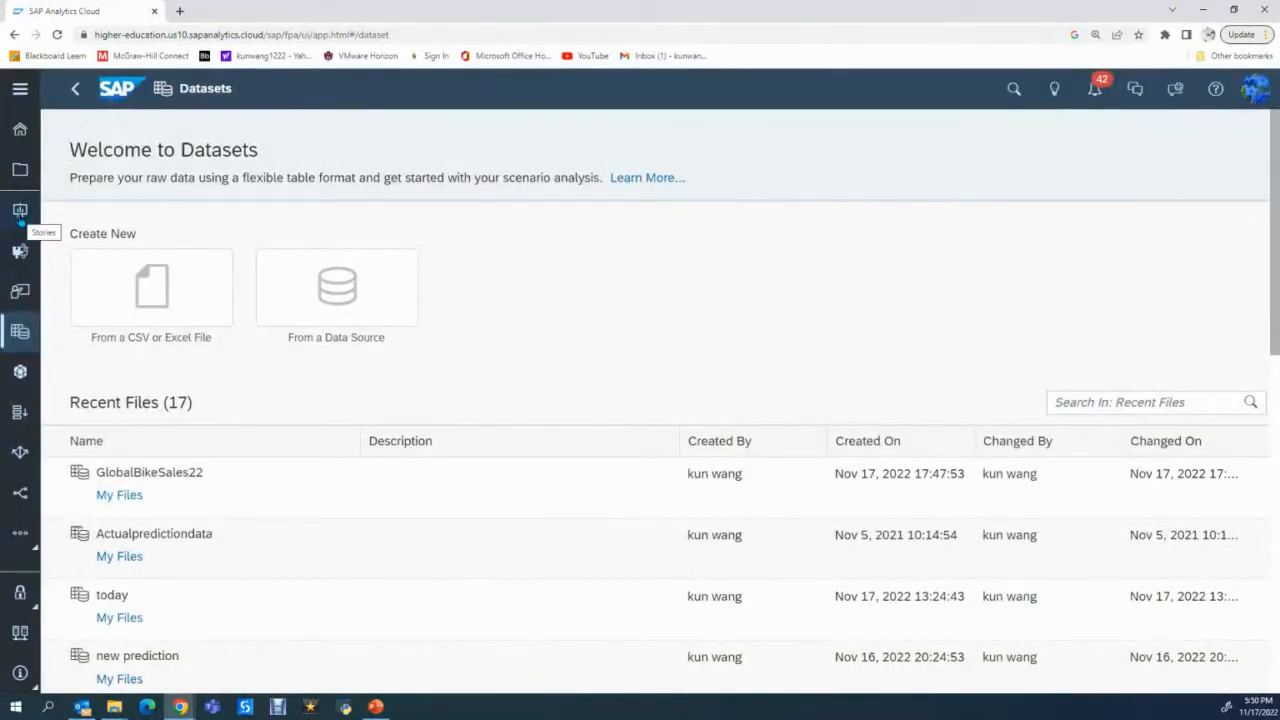
Create a new responsive story using the Classic Design Experience.
left_click(20, 222)
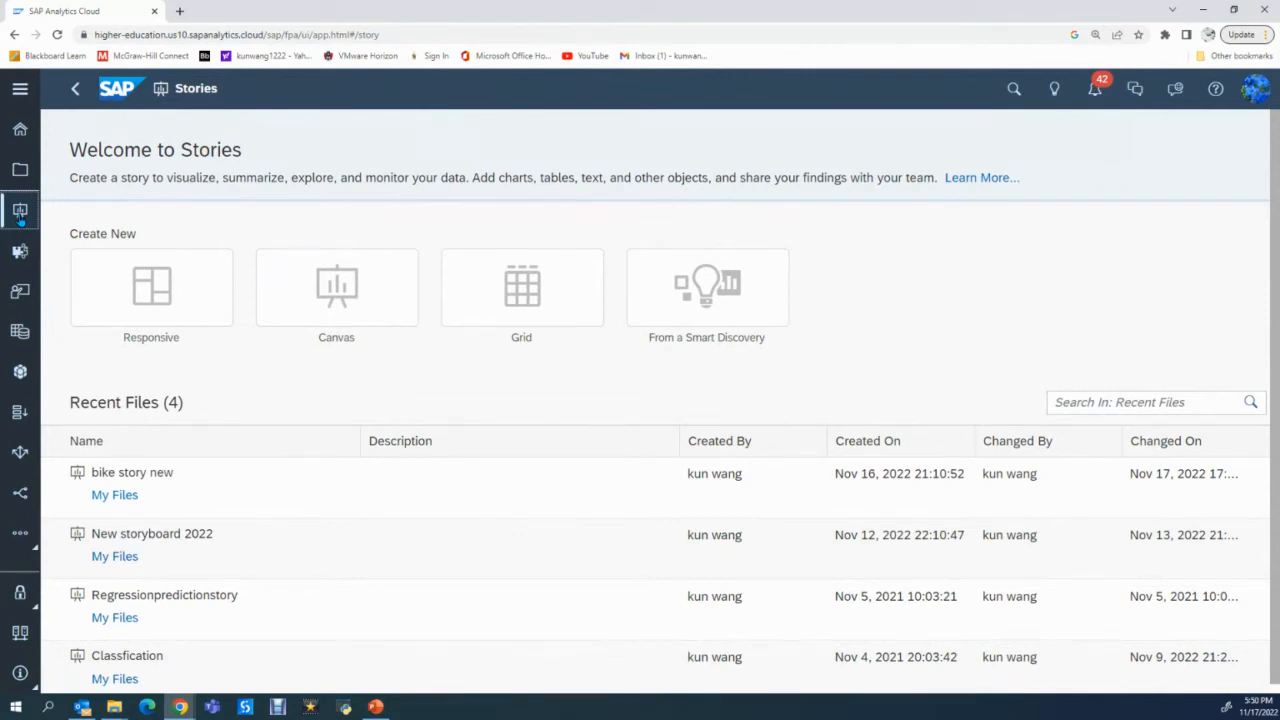
left_click(167, 302)
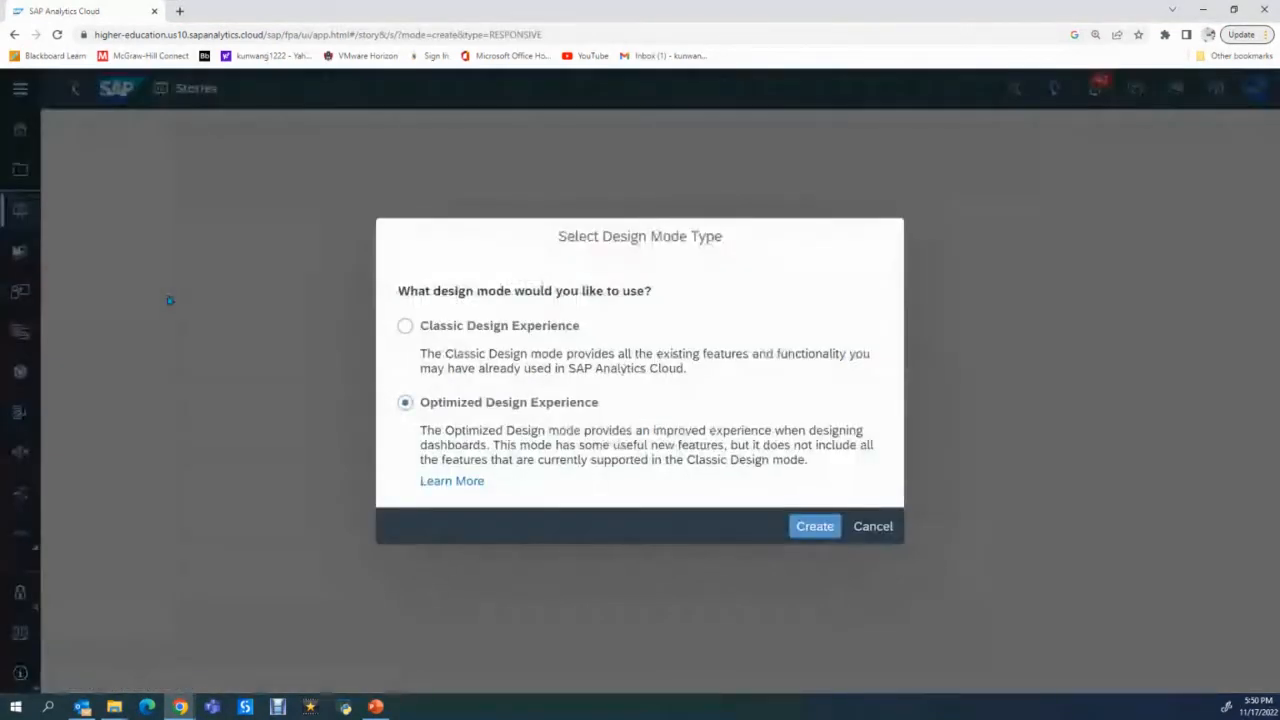
left_click(405, 381)
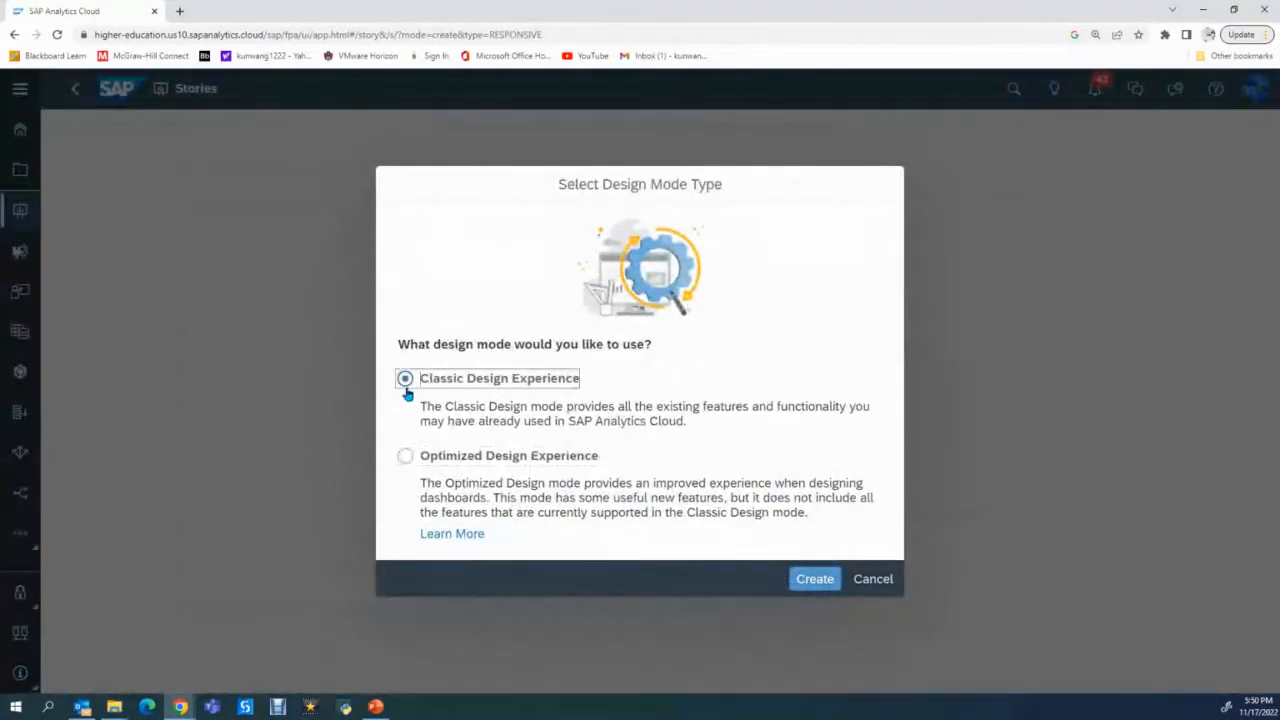
left_click(817, 582)
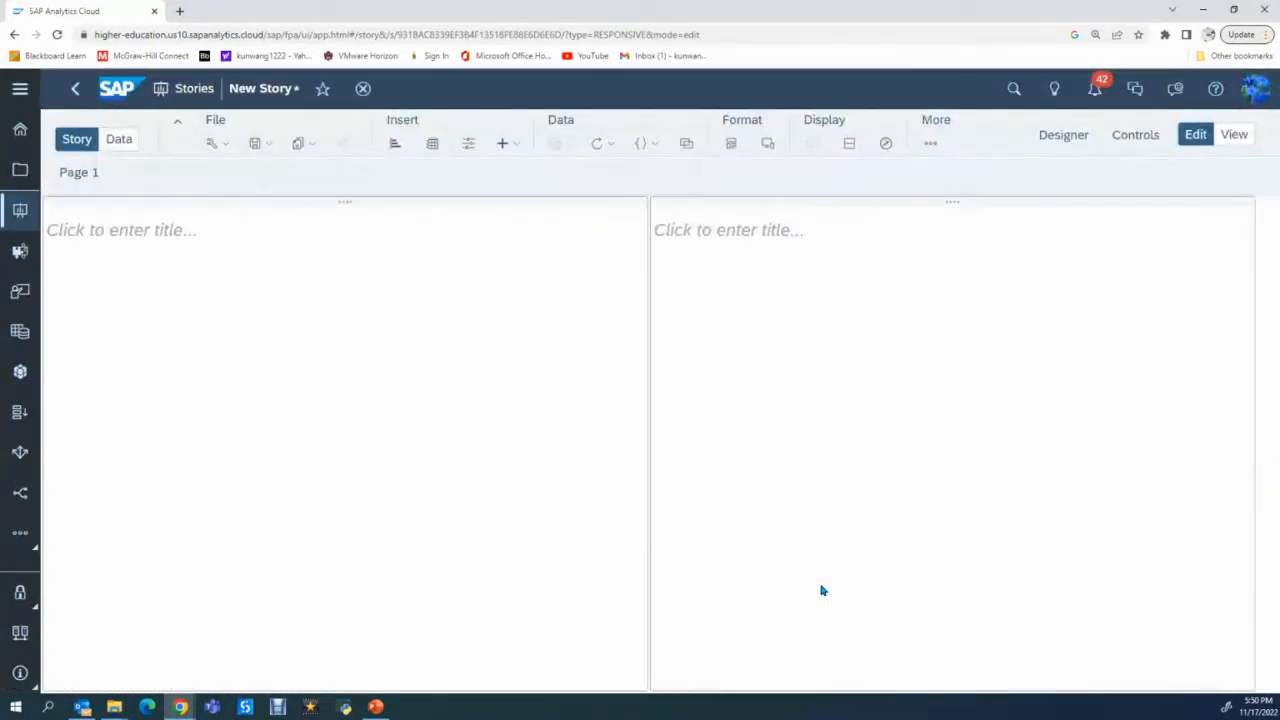
left_click(117, 140)
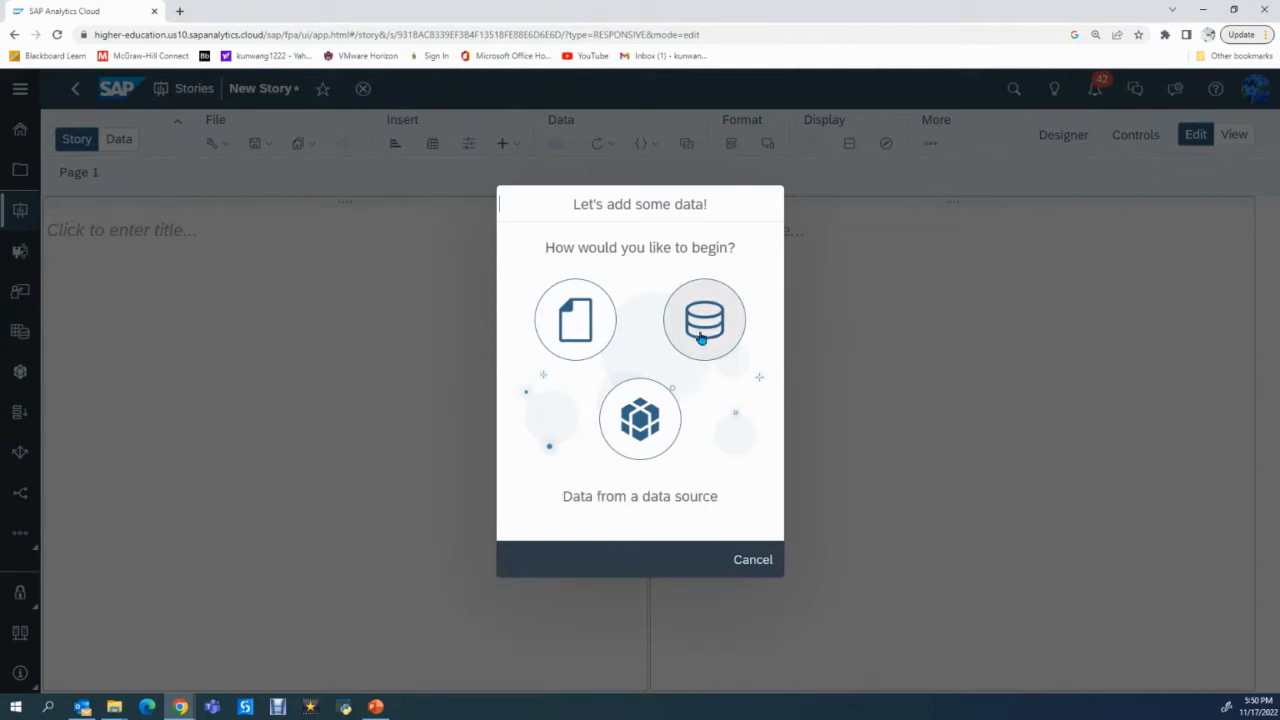
left_click(584, 333)
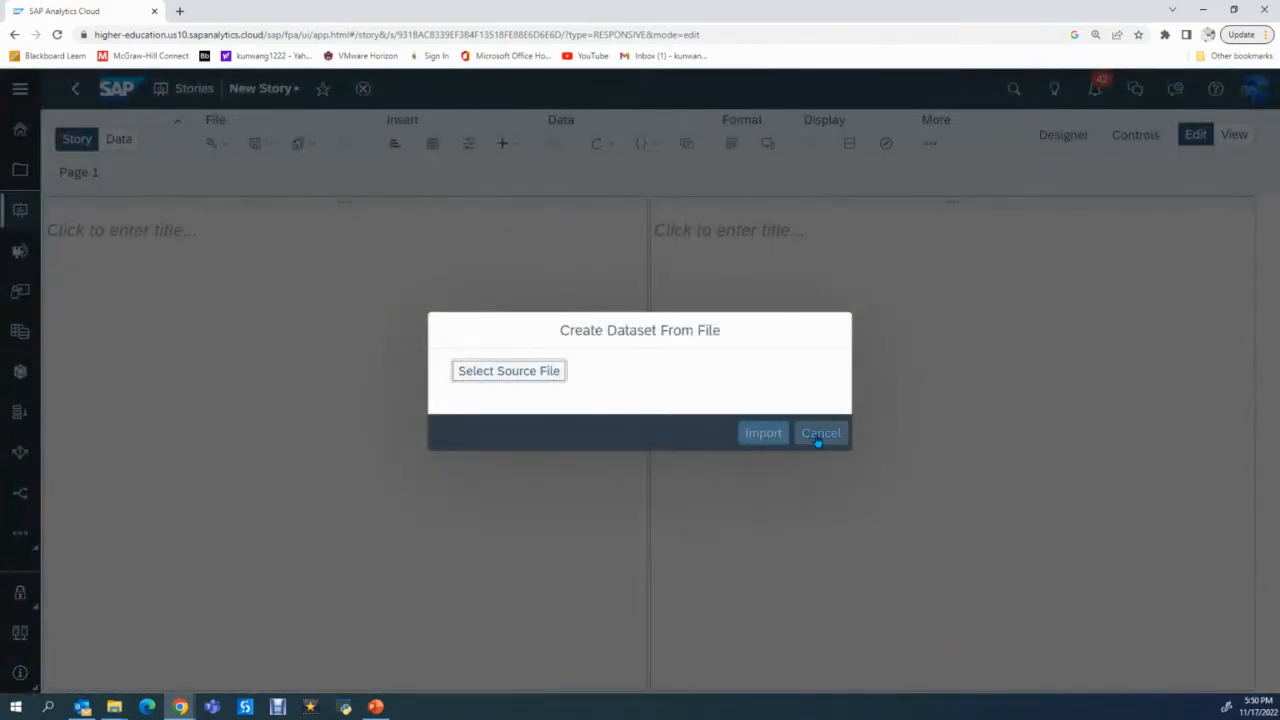
left_click(819, 436)
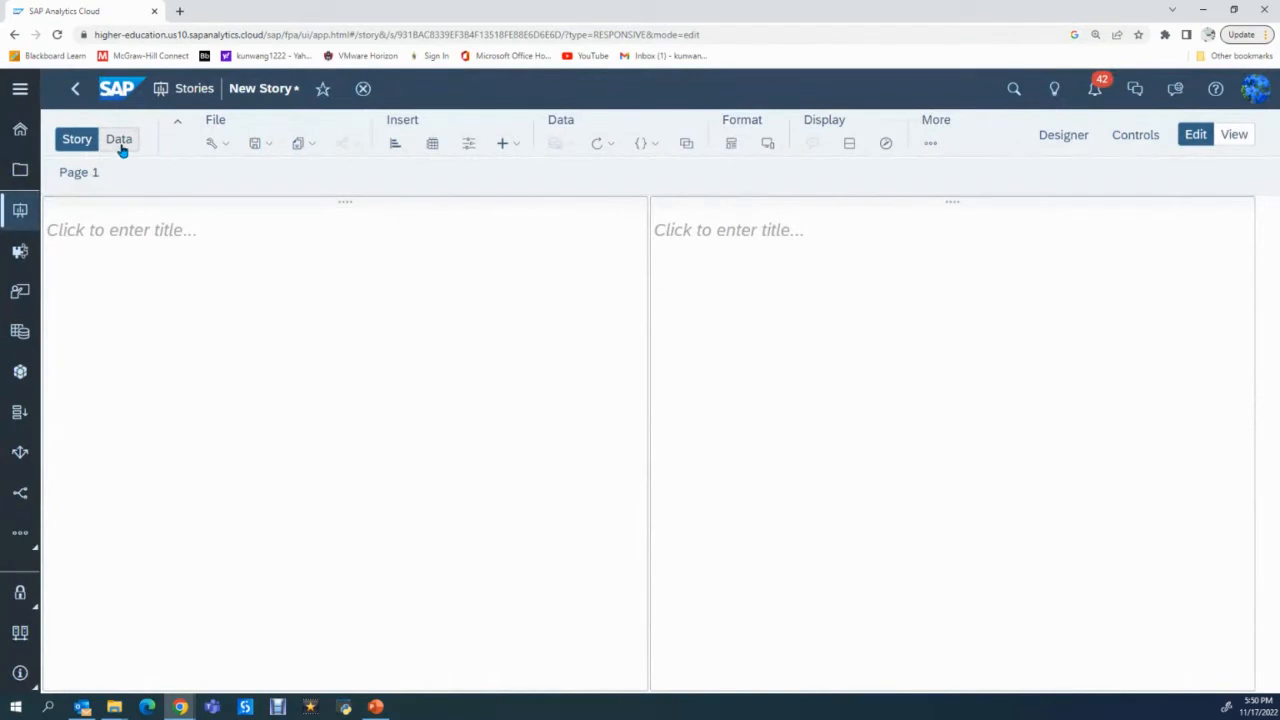
left_click(122, 145)
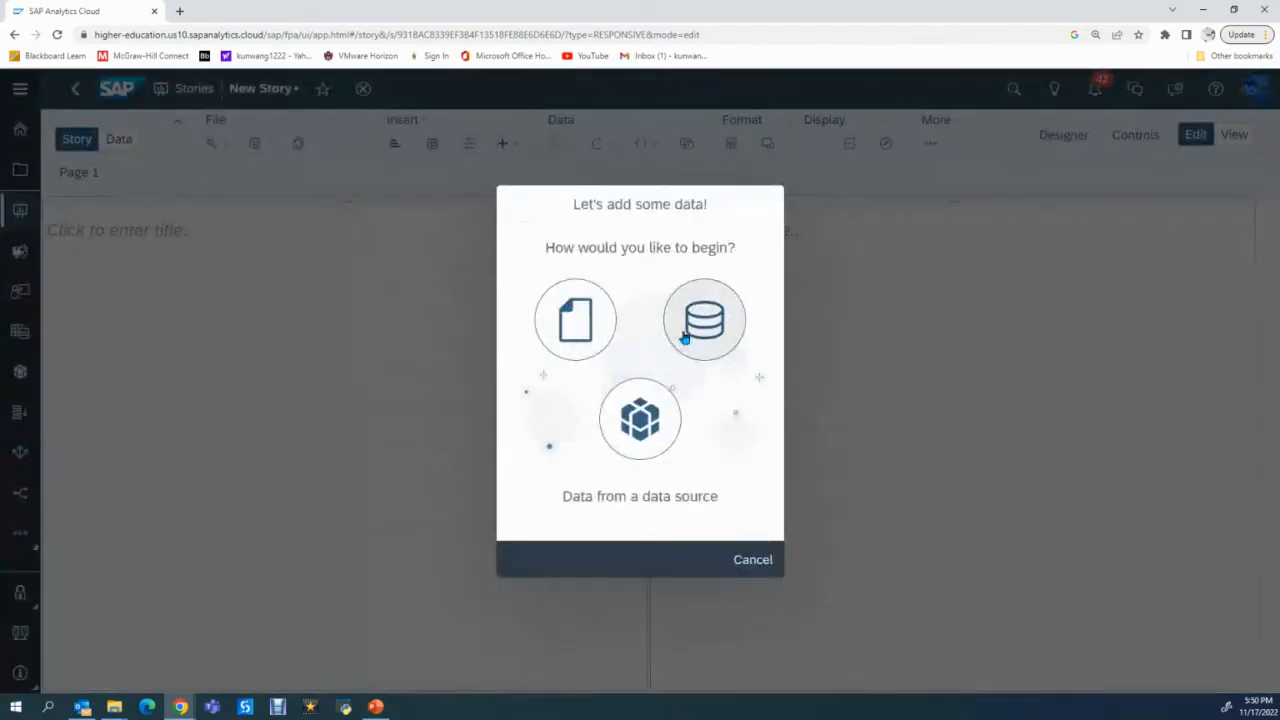
left_click(684, 338)
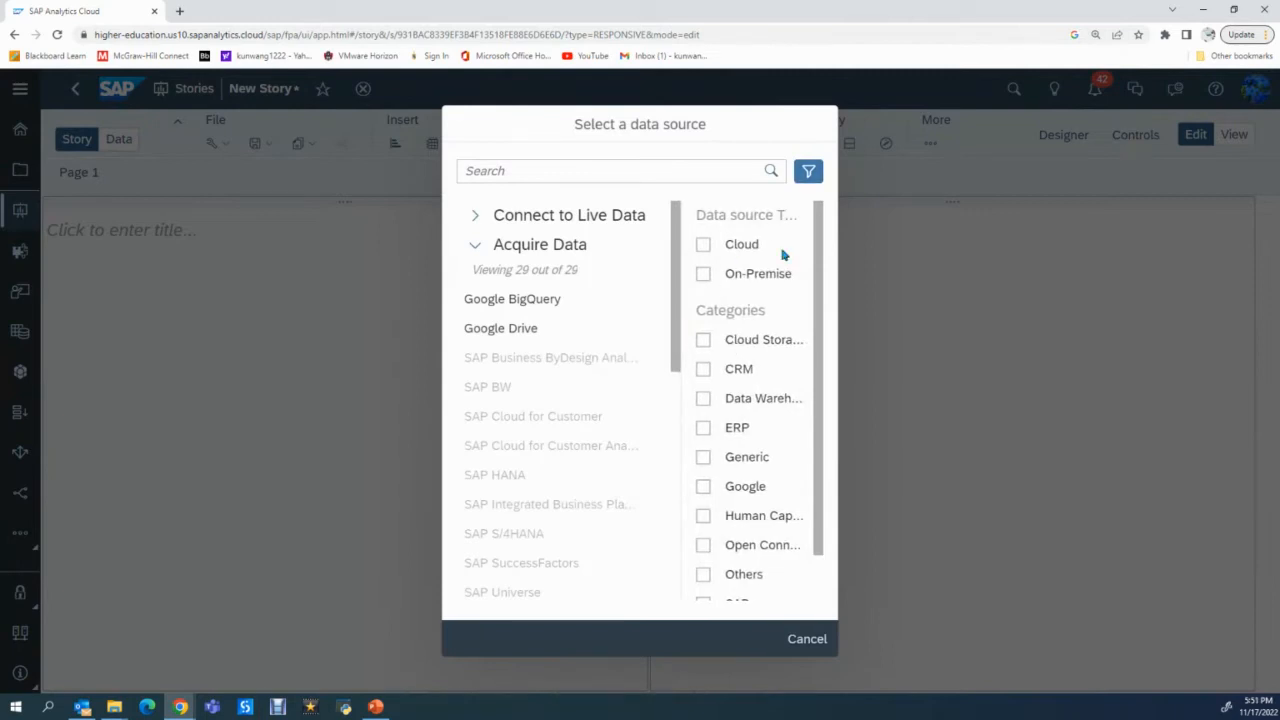
left_click(807, 638)
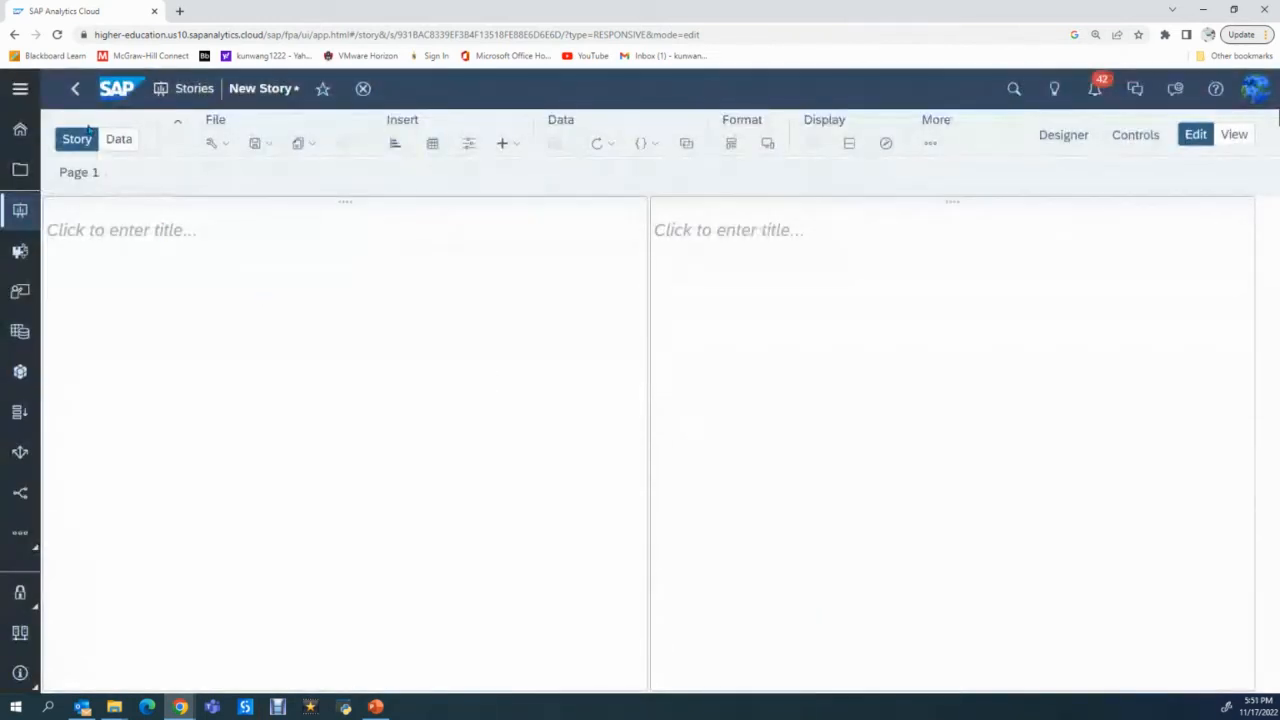
Add the existing dataset GlobalBikeSales22 from My Files as the story's data and list its available dimensions.
left_click(124, 143)
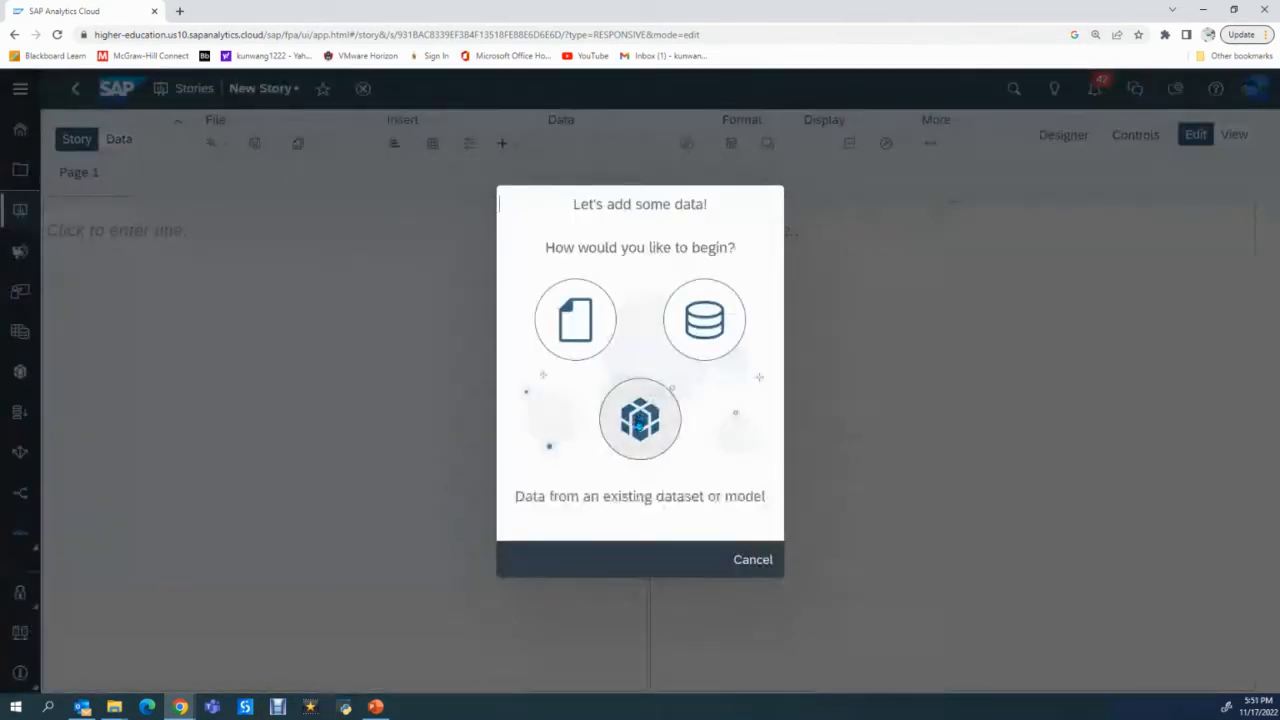
left_click(638, 420)
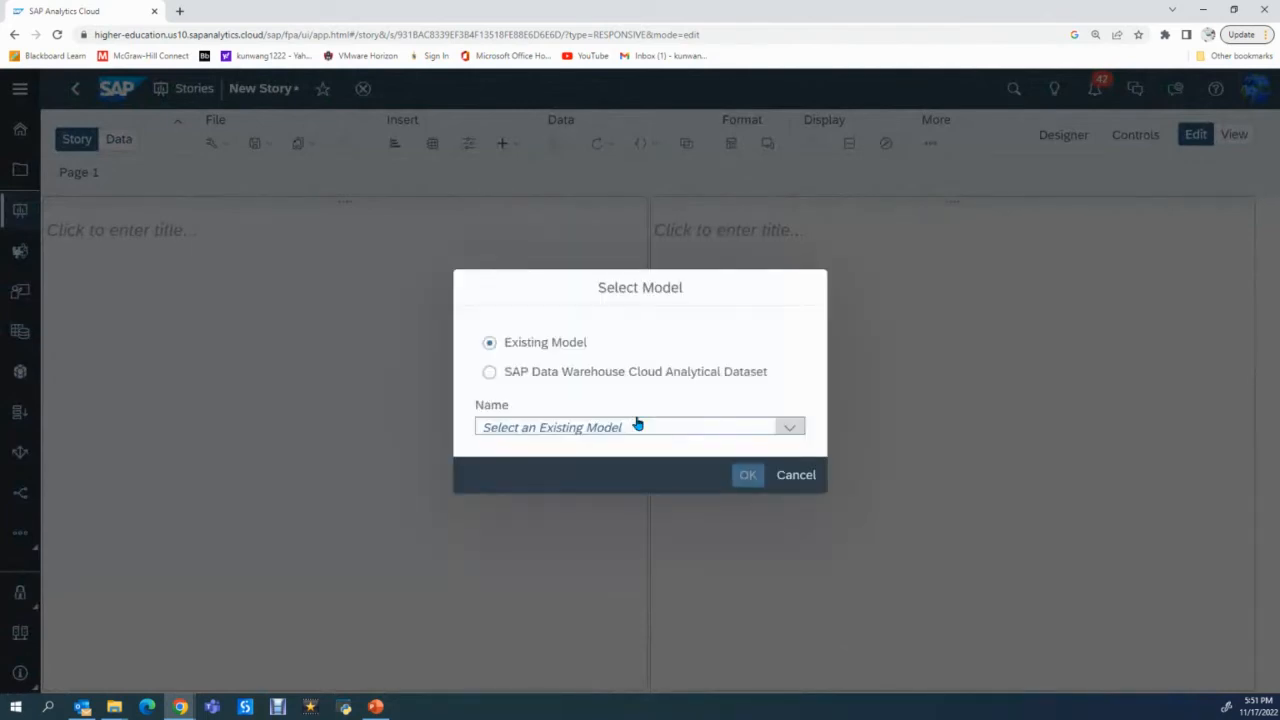
left_click(638, 425)
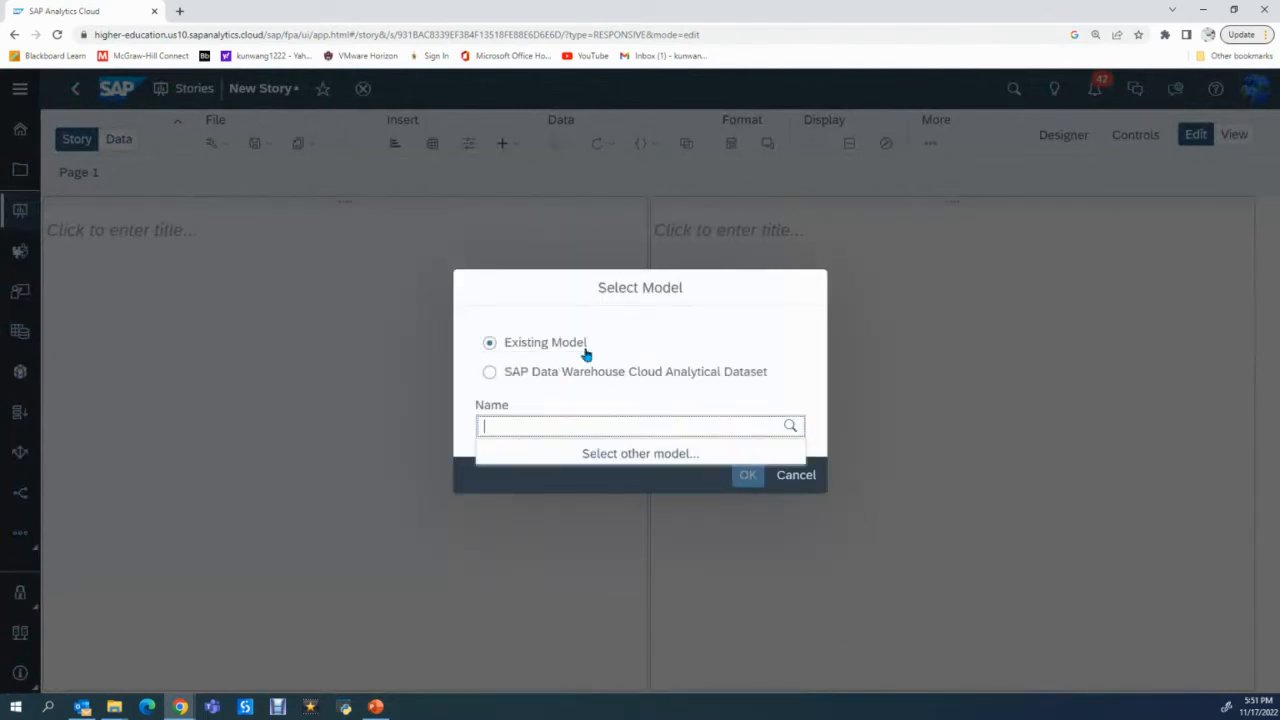
left_click(636, 455)
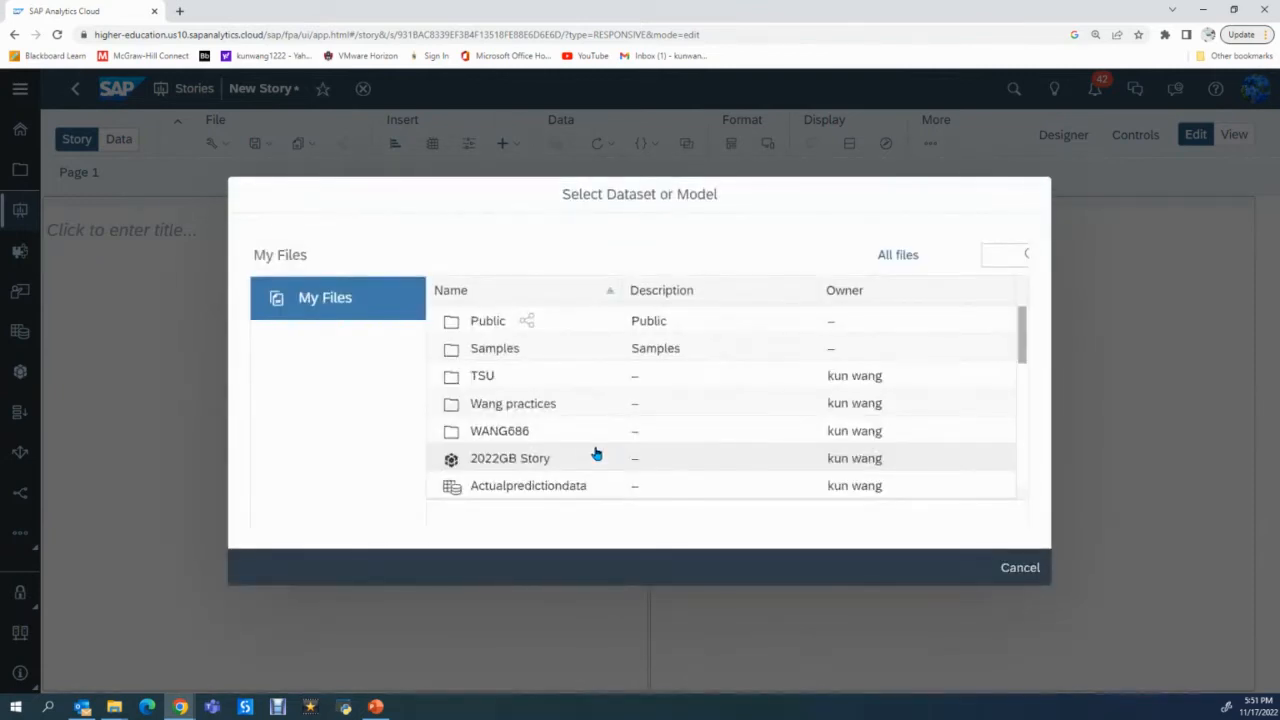
scroll(583, 430, "down", 2)
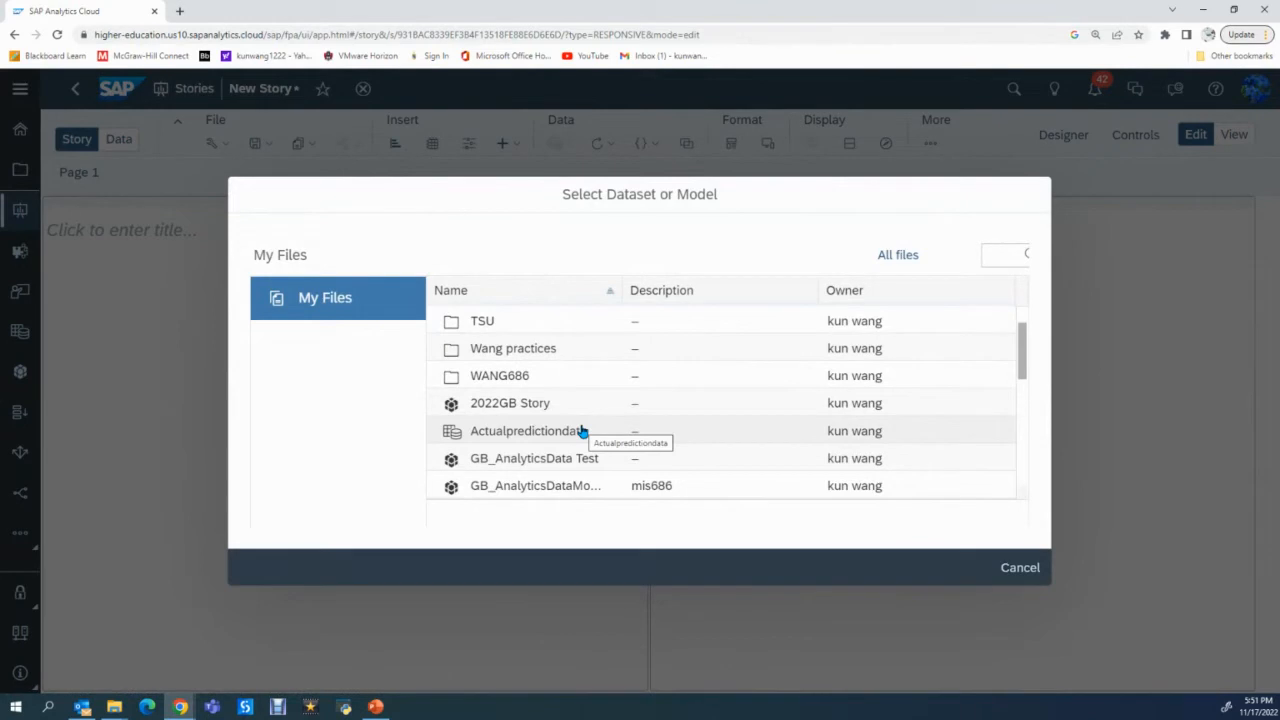
scroll(583, 432, "down", 2)
scroll(584, 438, "down", 2)
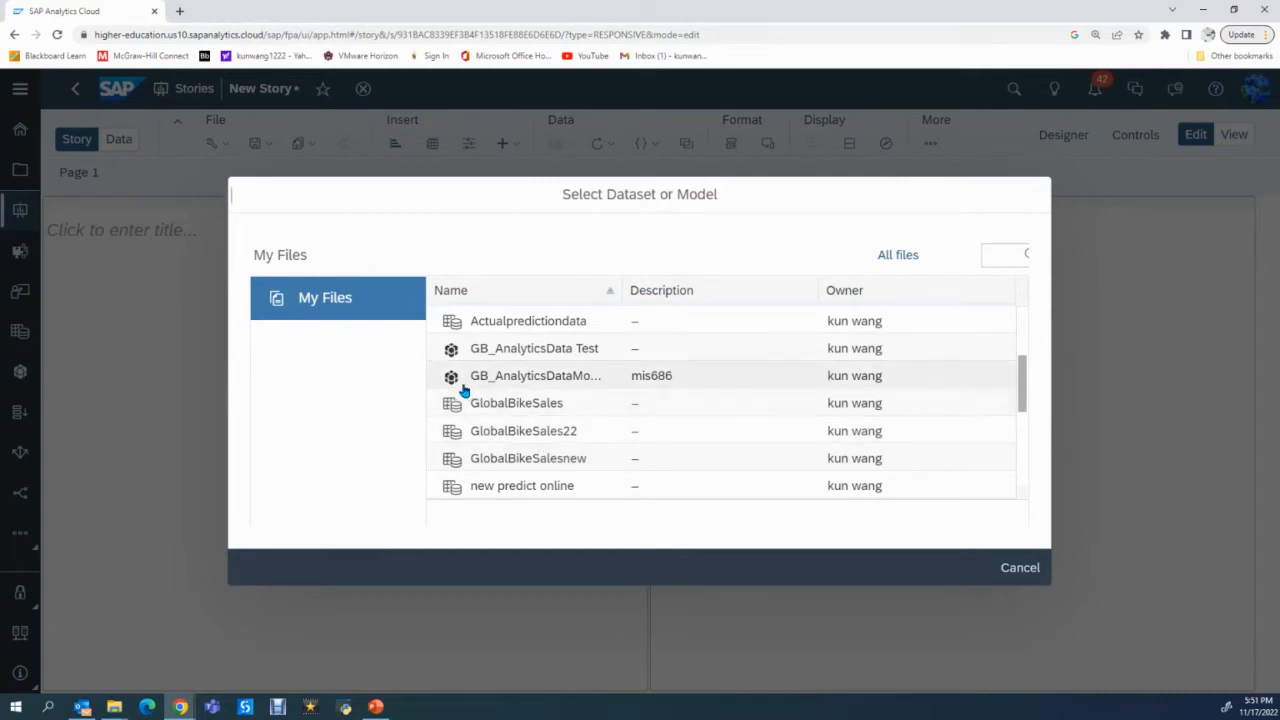
left_click(527, 433)
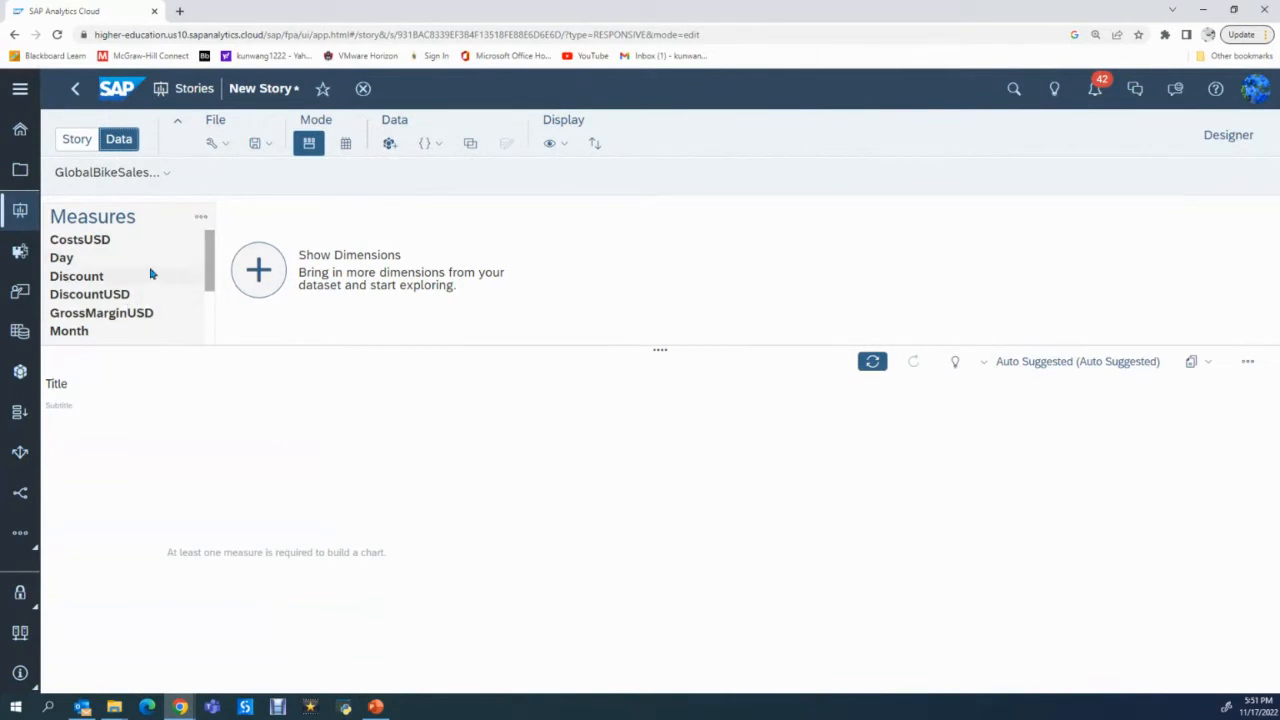
left_click(255, 274)
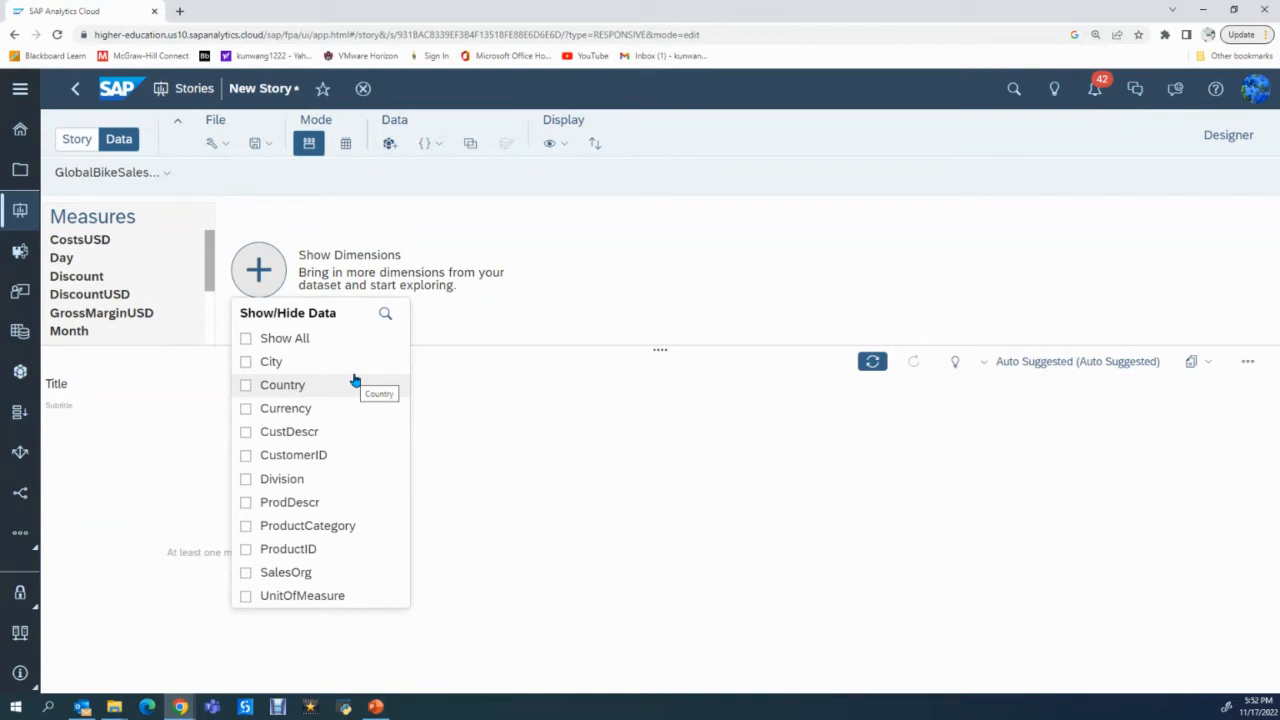
Return to the story page and use Search to Insight to chart Revenue by Country, Division.
left_click(76, 142)
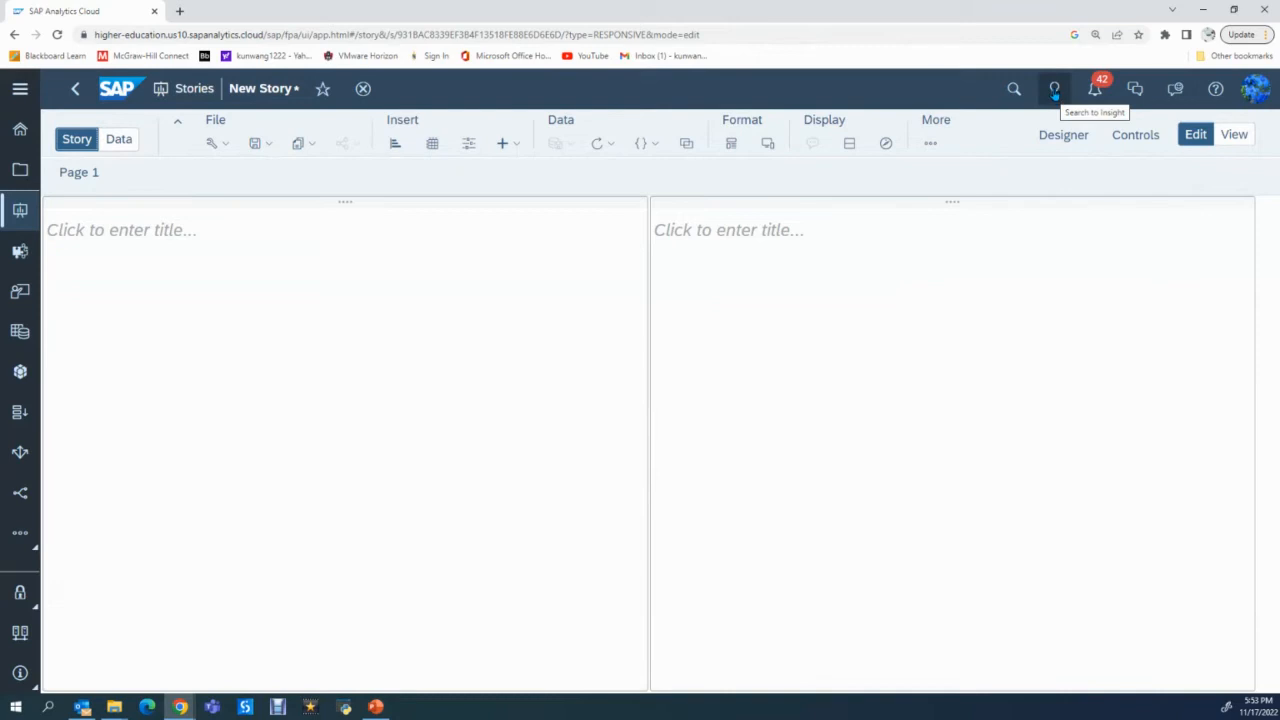
left_click(1055, 92)
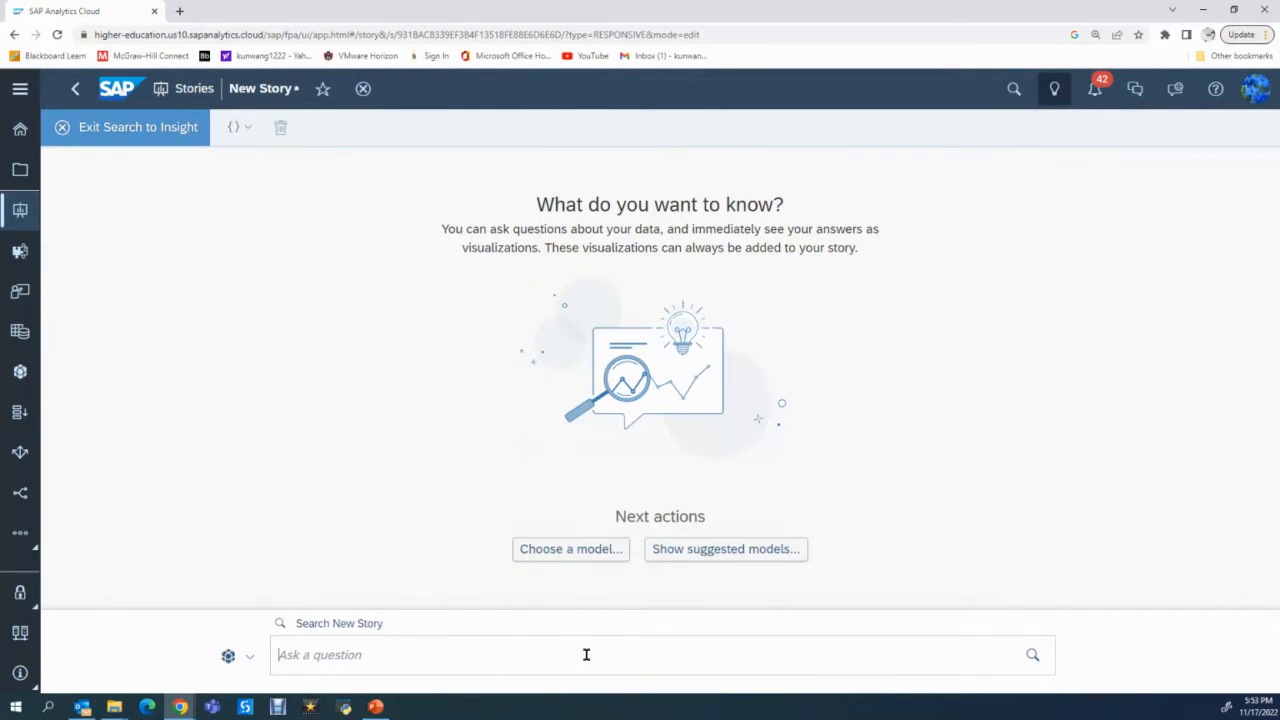
type("total revenue")
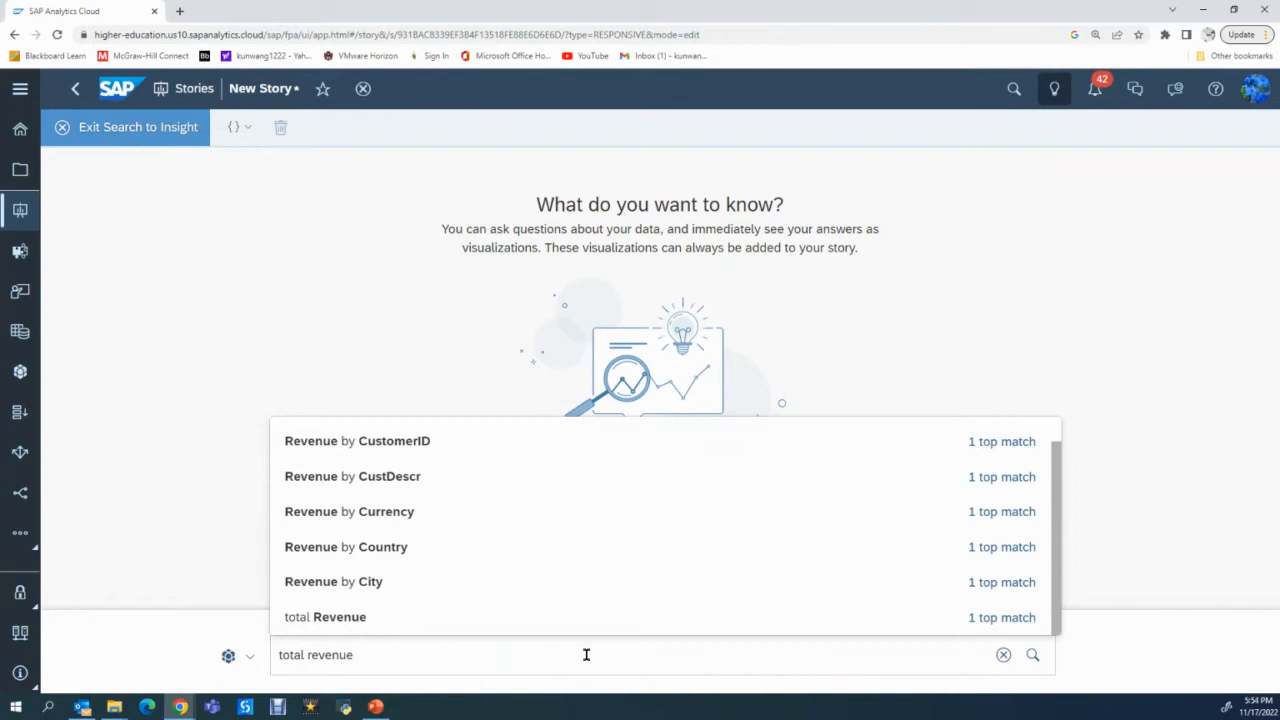
type("by country an")
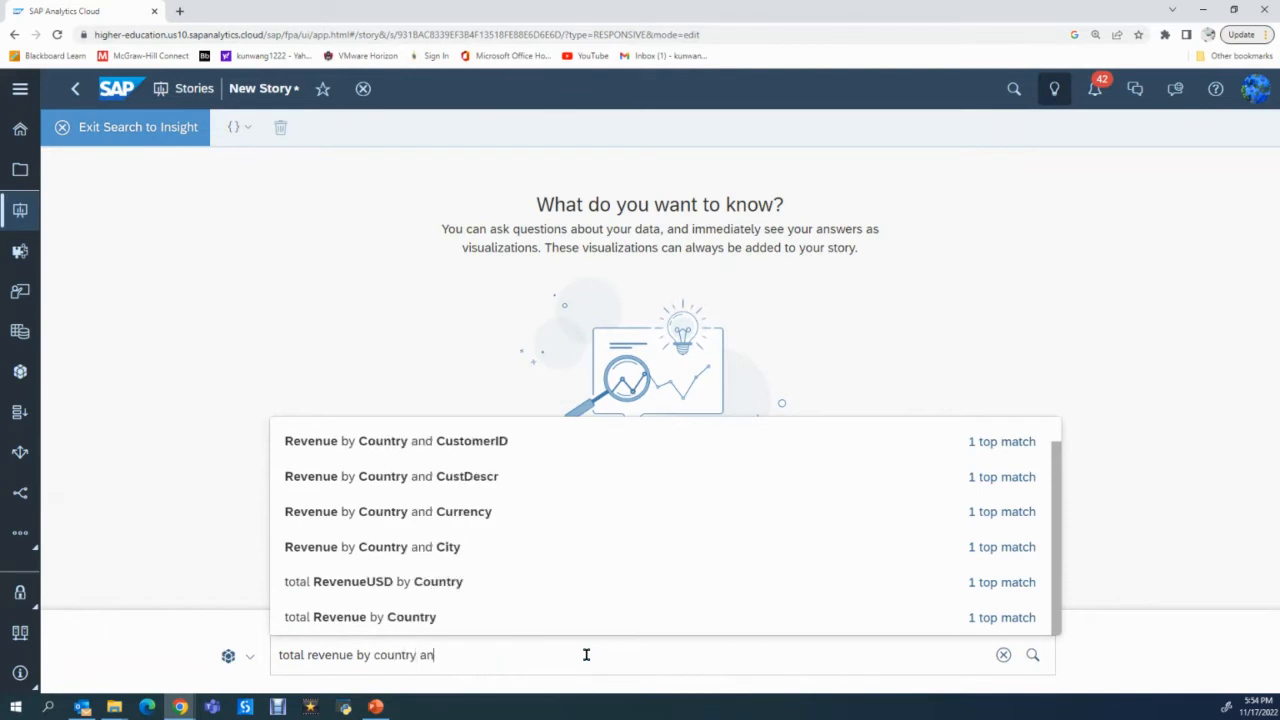
type("d")
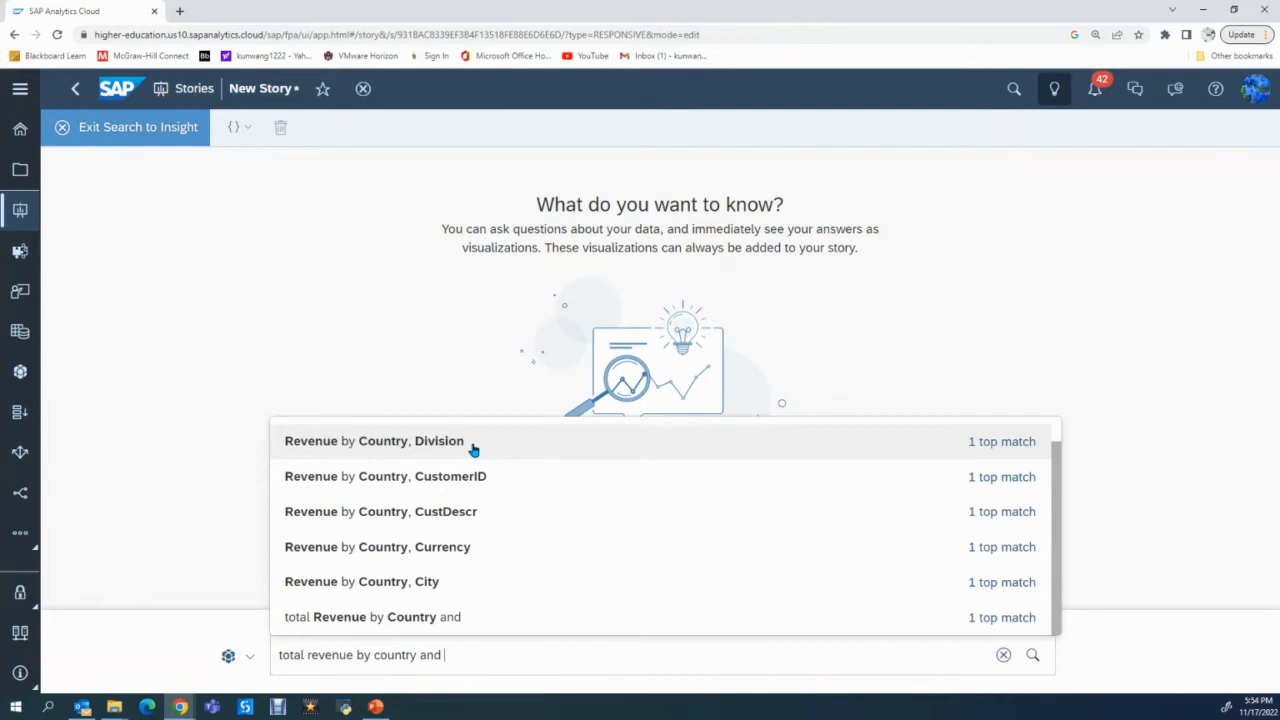
left_click(474, 450)
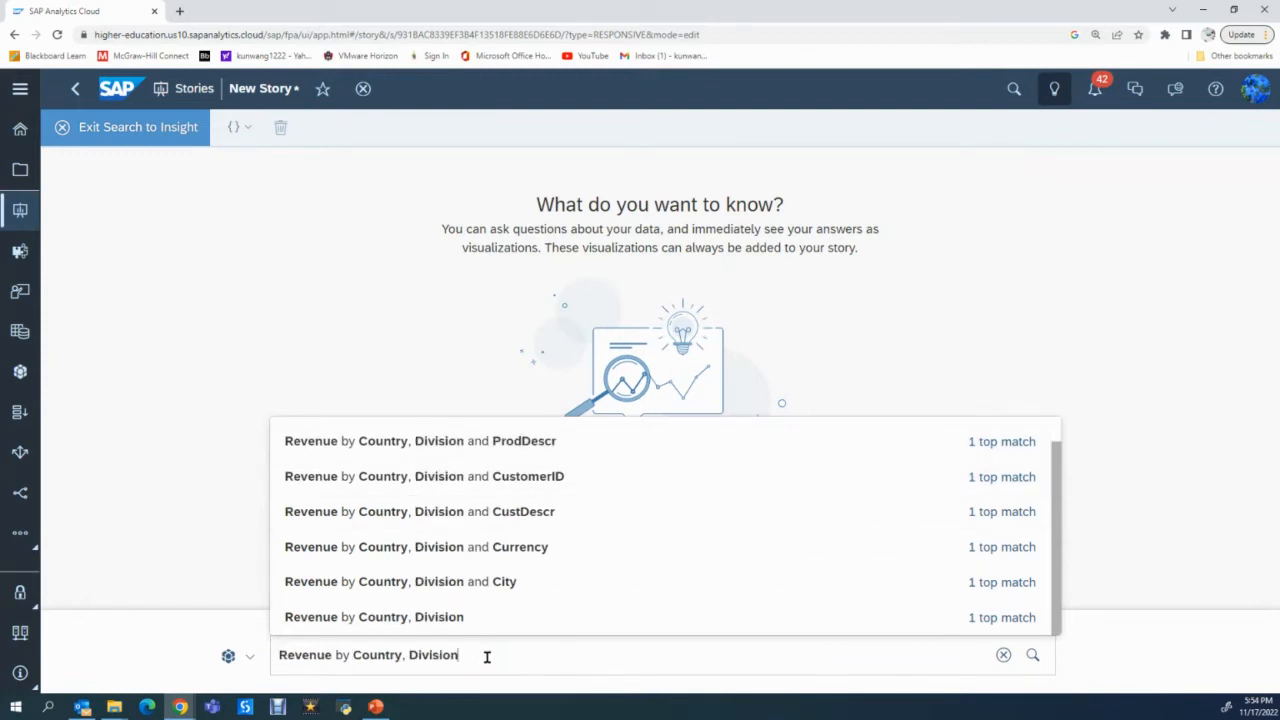
key("Return")
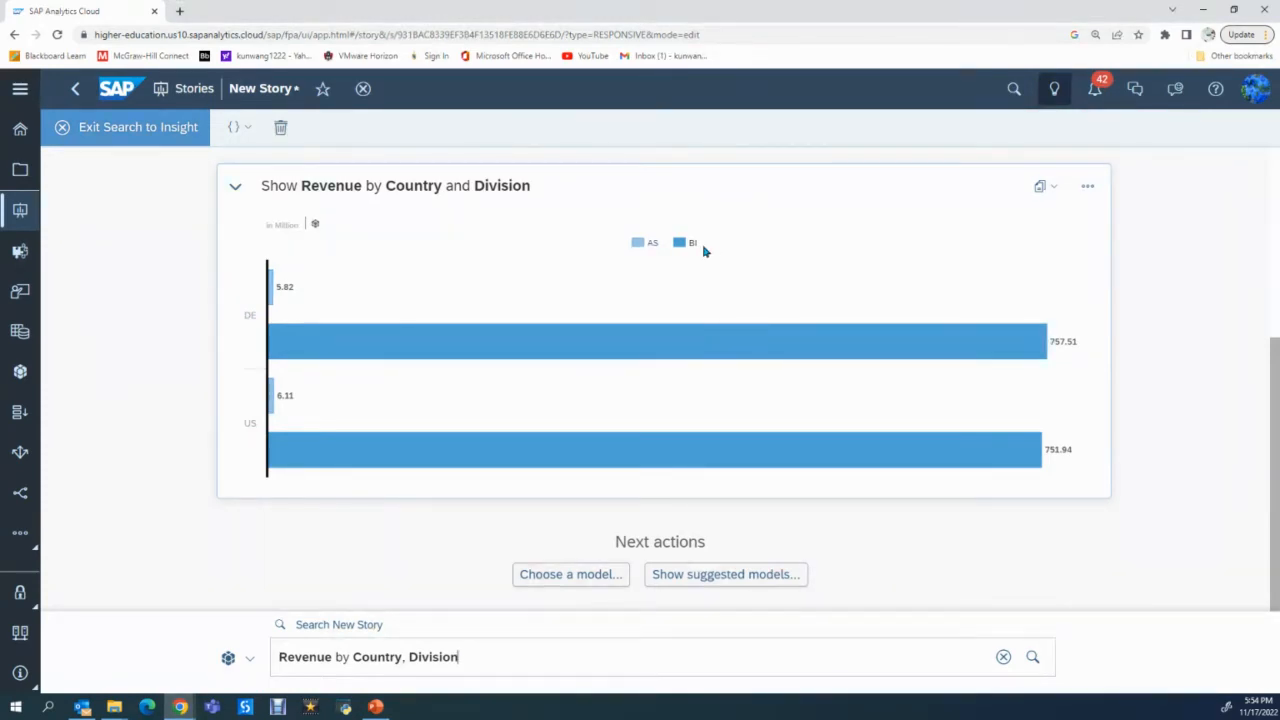
Change the Search to Insight question to Revenue by Country, ProductCategory and run it.
left_click(469, 657)
key("BackSpace")
key("BackSpace")
key("BackSpace")
key("BackSpace")
key("BackSpace")
key("BackSpace")
key("BackSpace")
key("BackSpace")
key("BackSpace")
key("BackSpace")
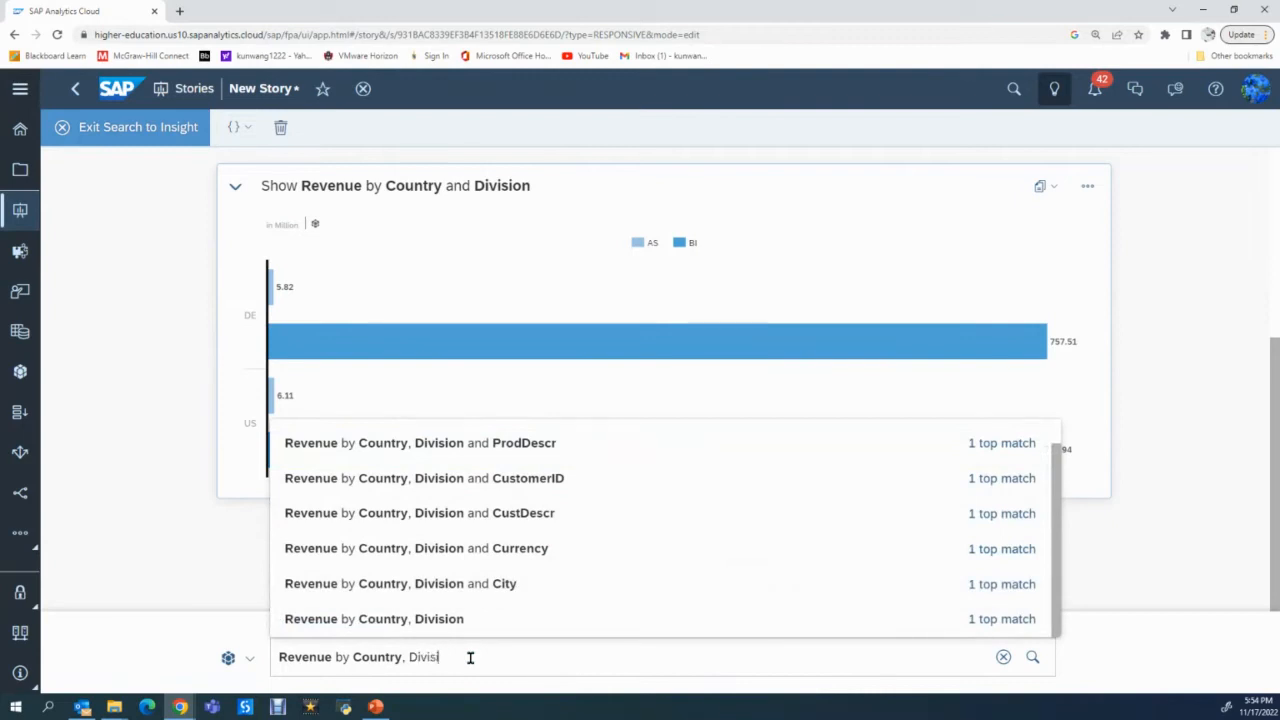
key("BackSpace")
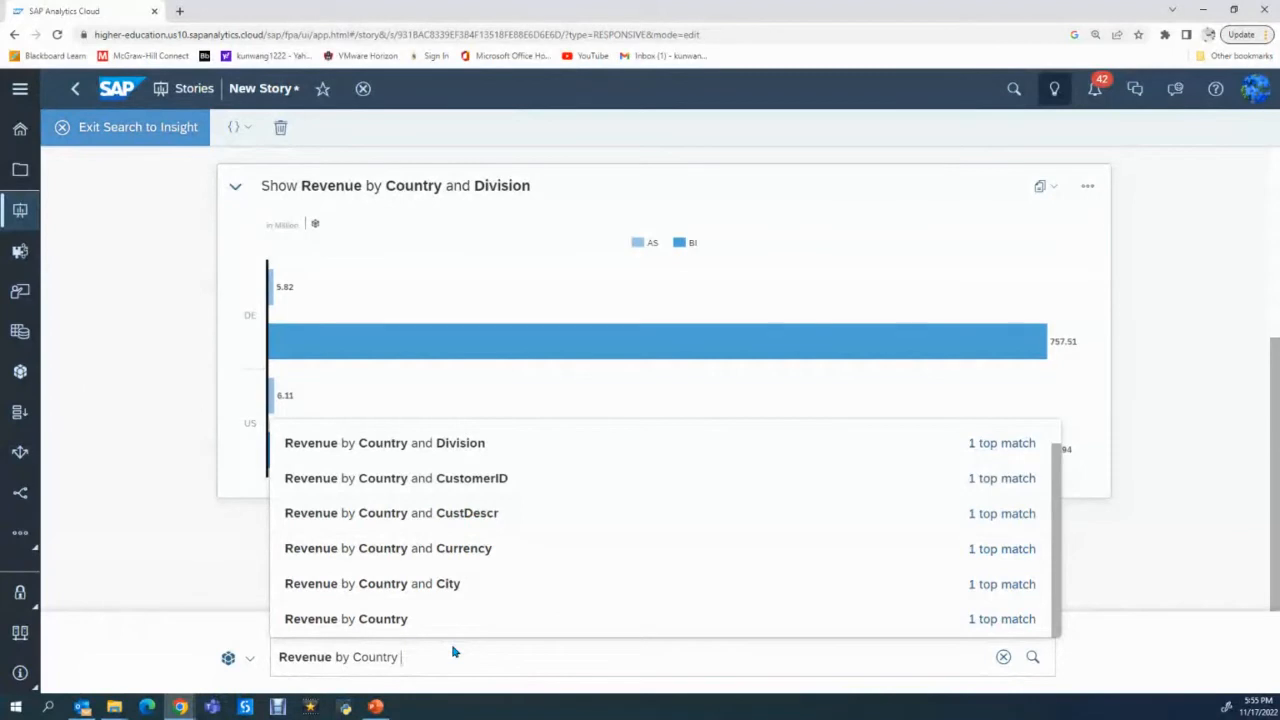
type("pro")
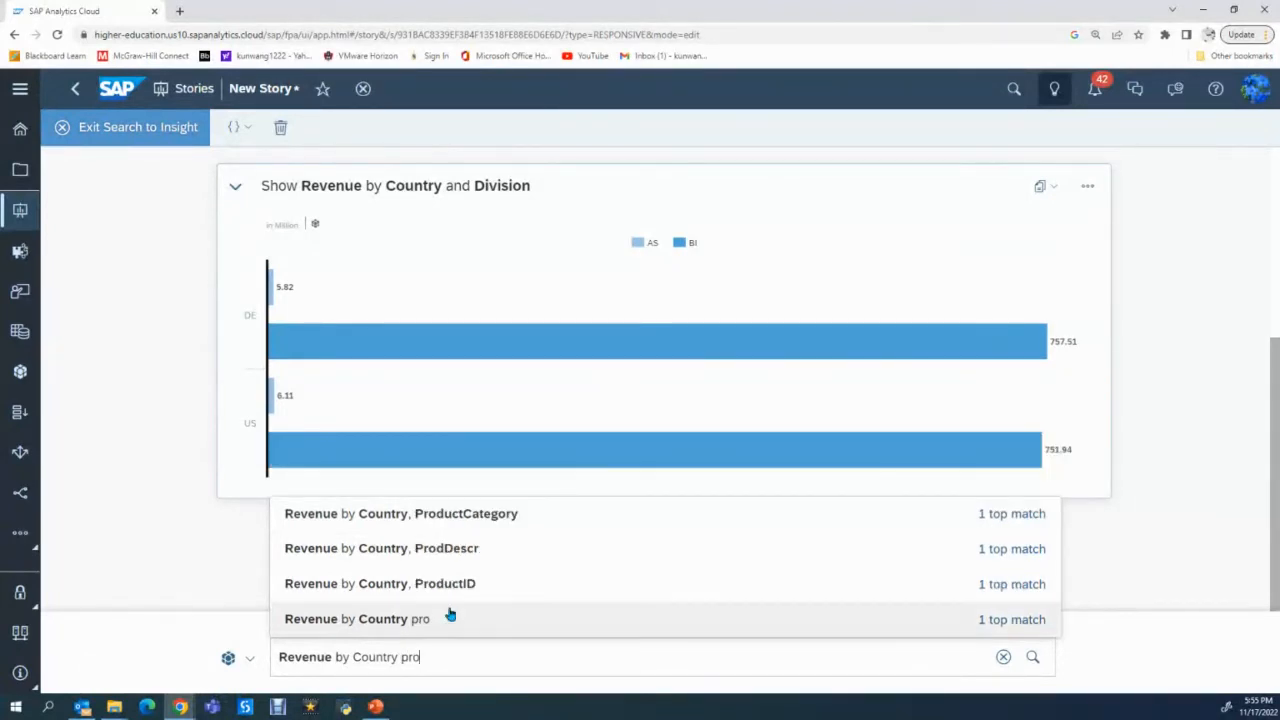
left_click(478, 514)
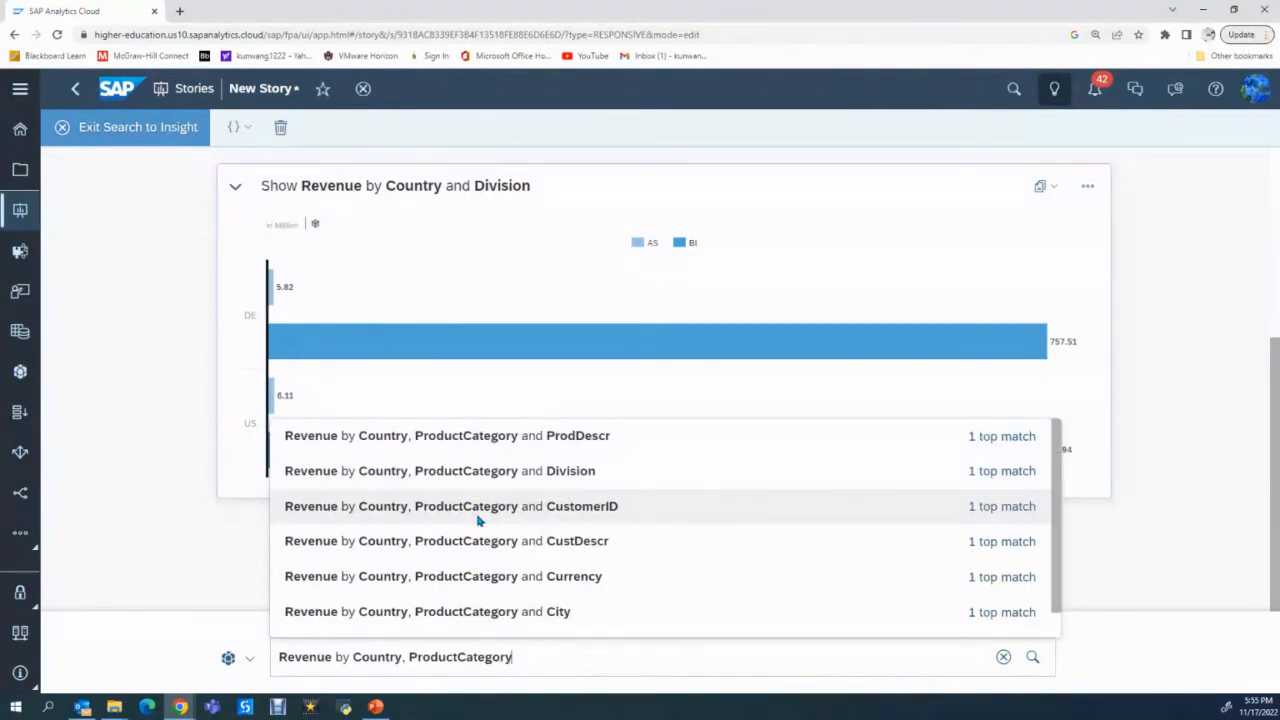
key("Return")
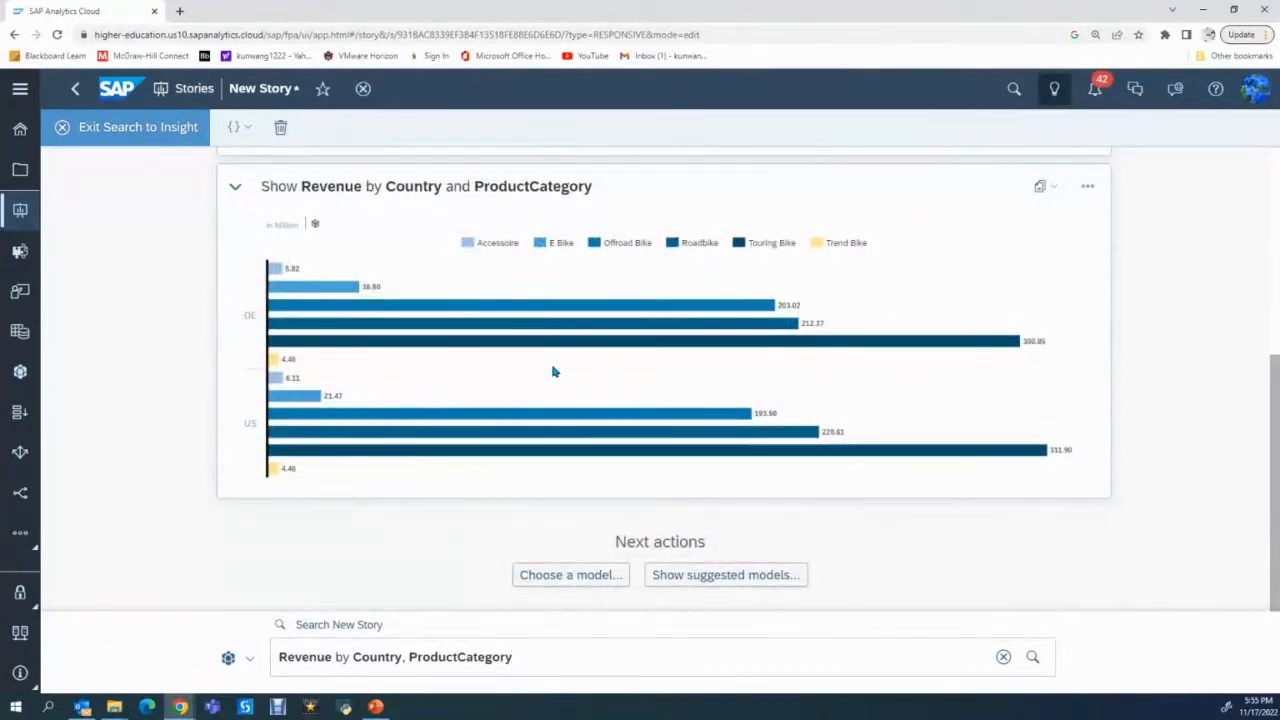
Copy the Revenue by Country and ProductCategory chart to a new responsive page and exit Search to Insight.
left_click(1046, 189)
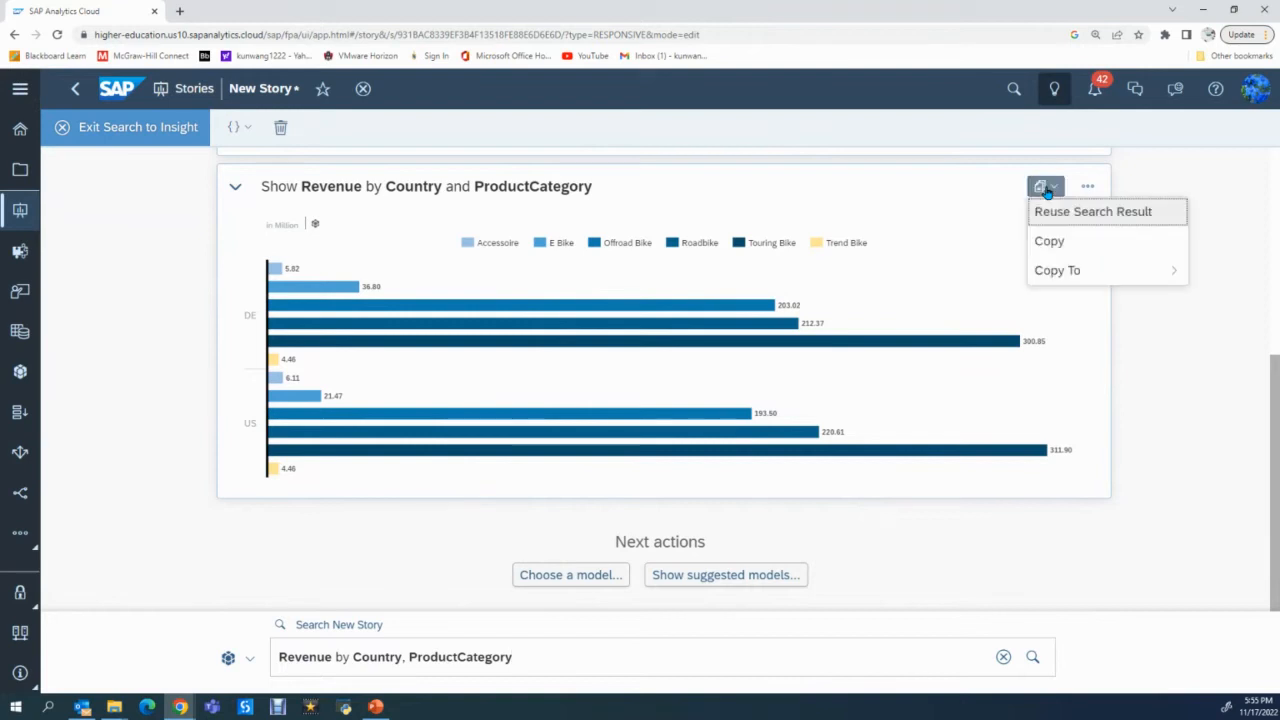
mouse_move(1064, 272)
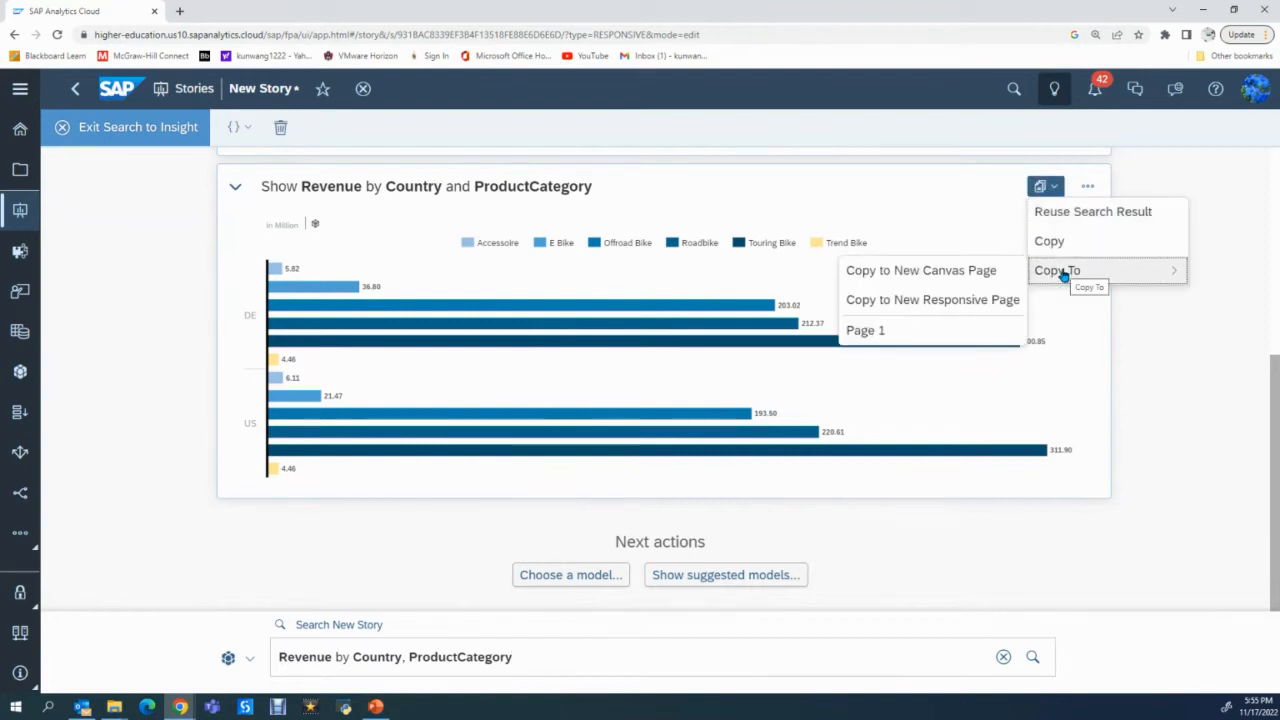
left_click(958, 310)
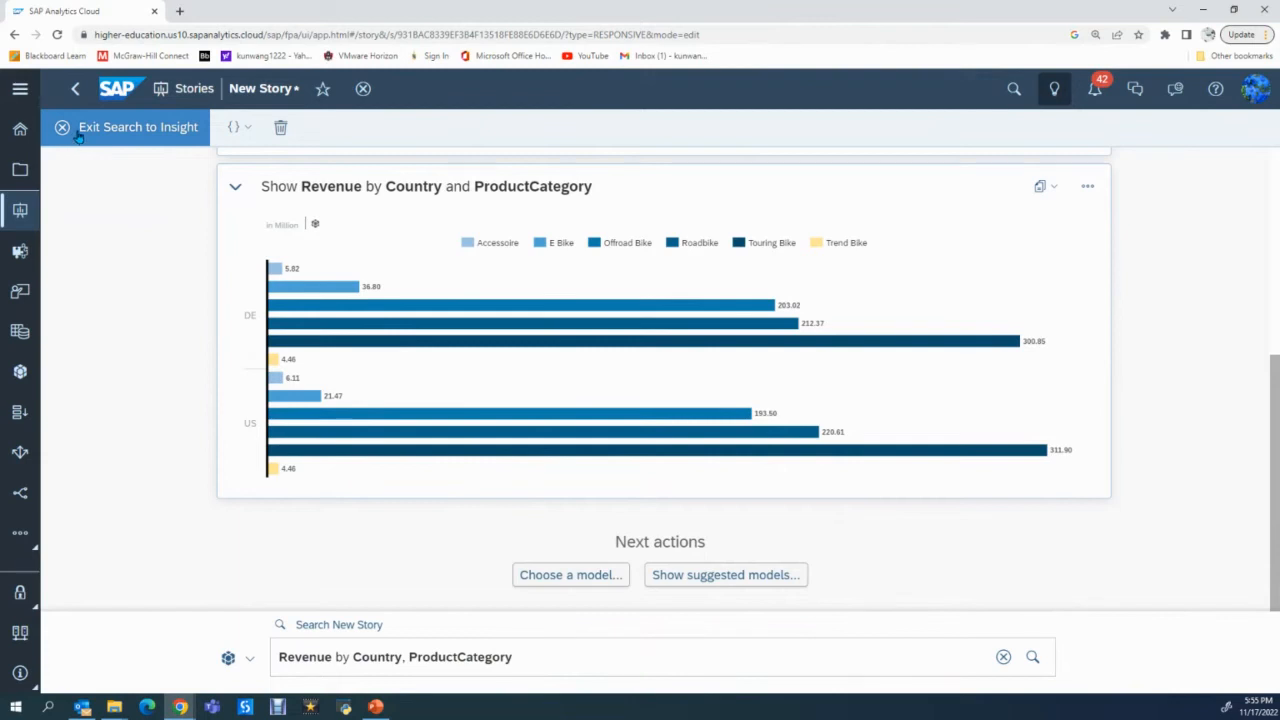
left_click(77, 137)
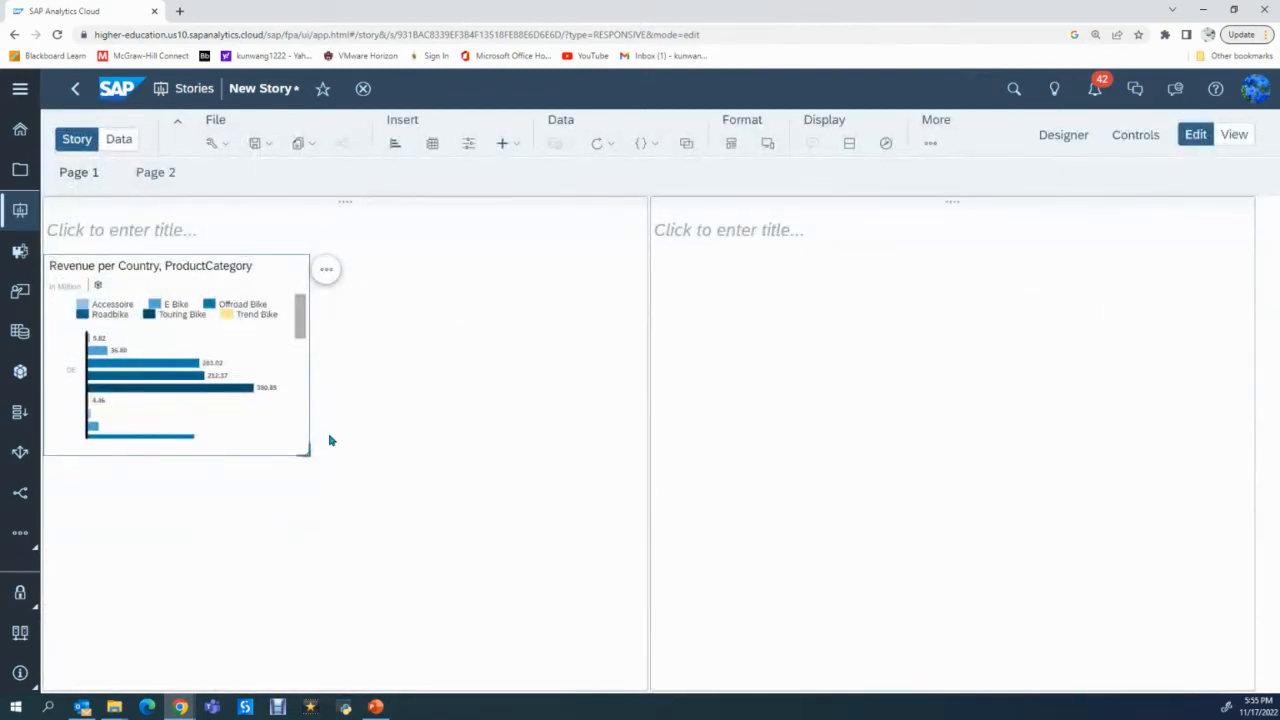
Add Smart Insights to the revenue chart and enlarge it to fill the full width of its lane.
left_click_drag(303, 451, 470, 524)
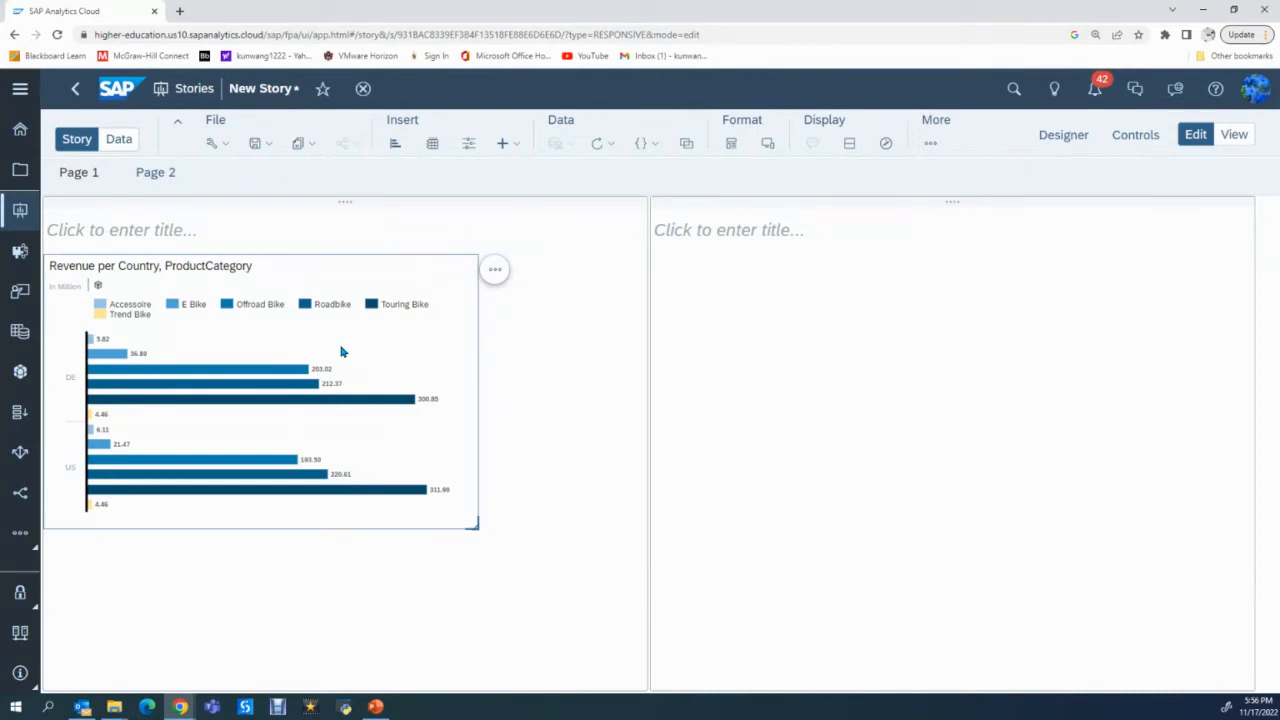
left_click(492, 278)
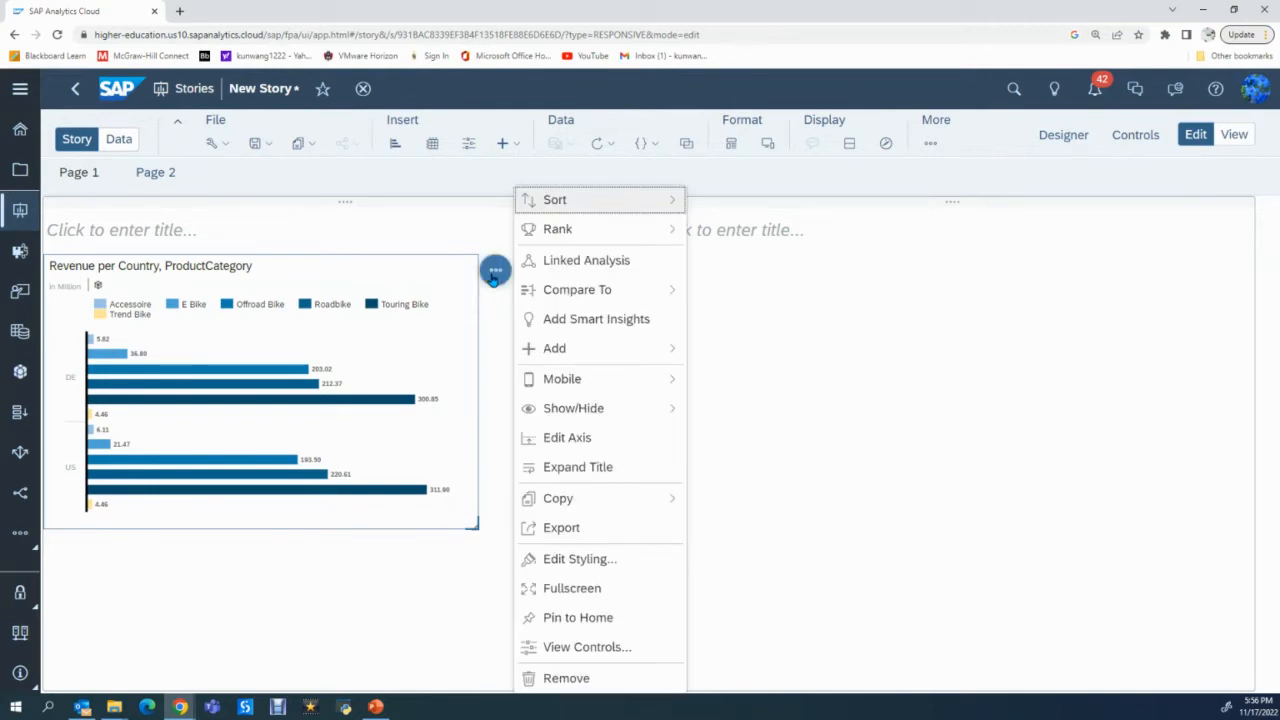
left_click(590, 322)
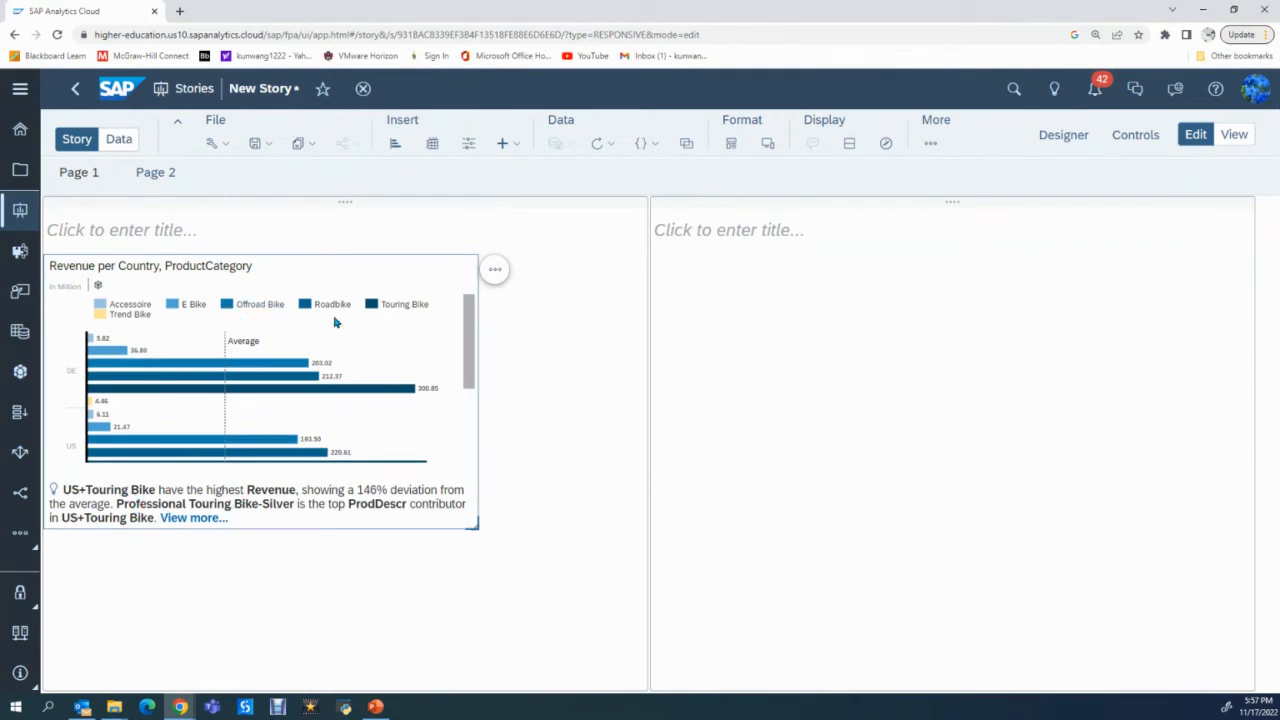
left_click_drag(476, 523, 668, 609)
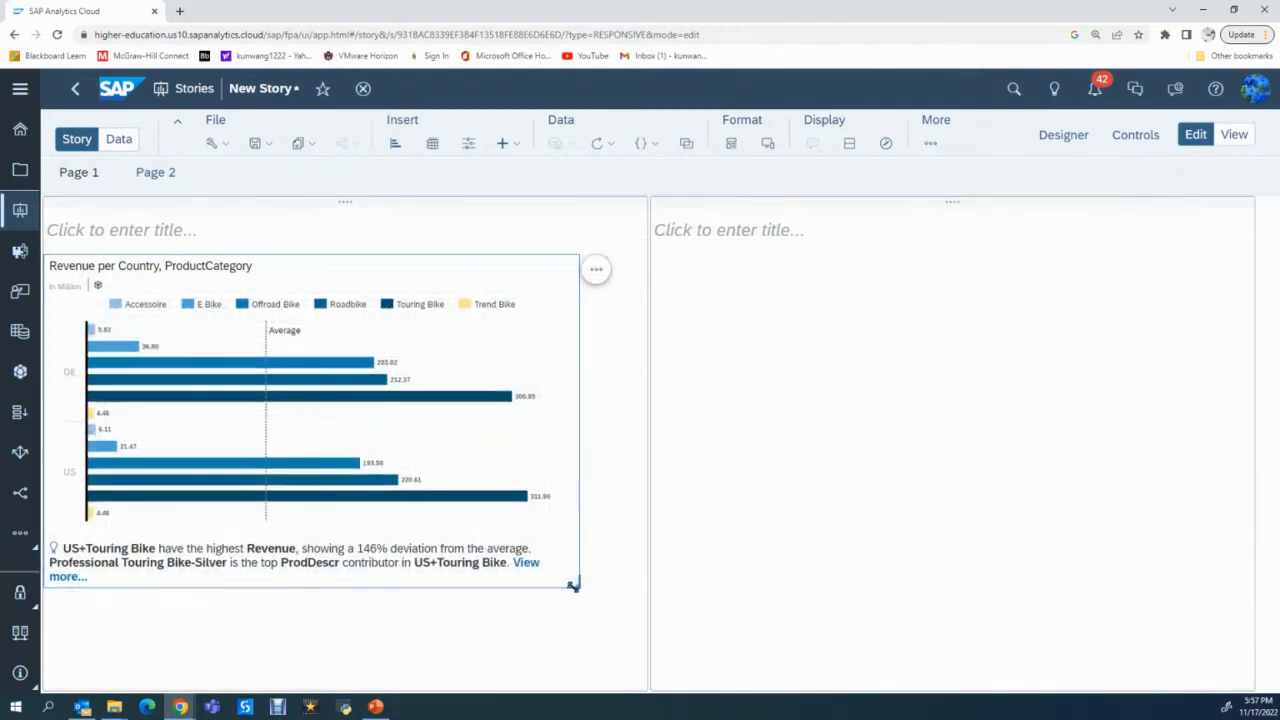
left_click_drag(571, 583, 654, 617)
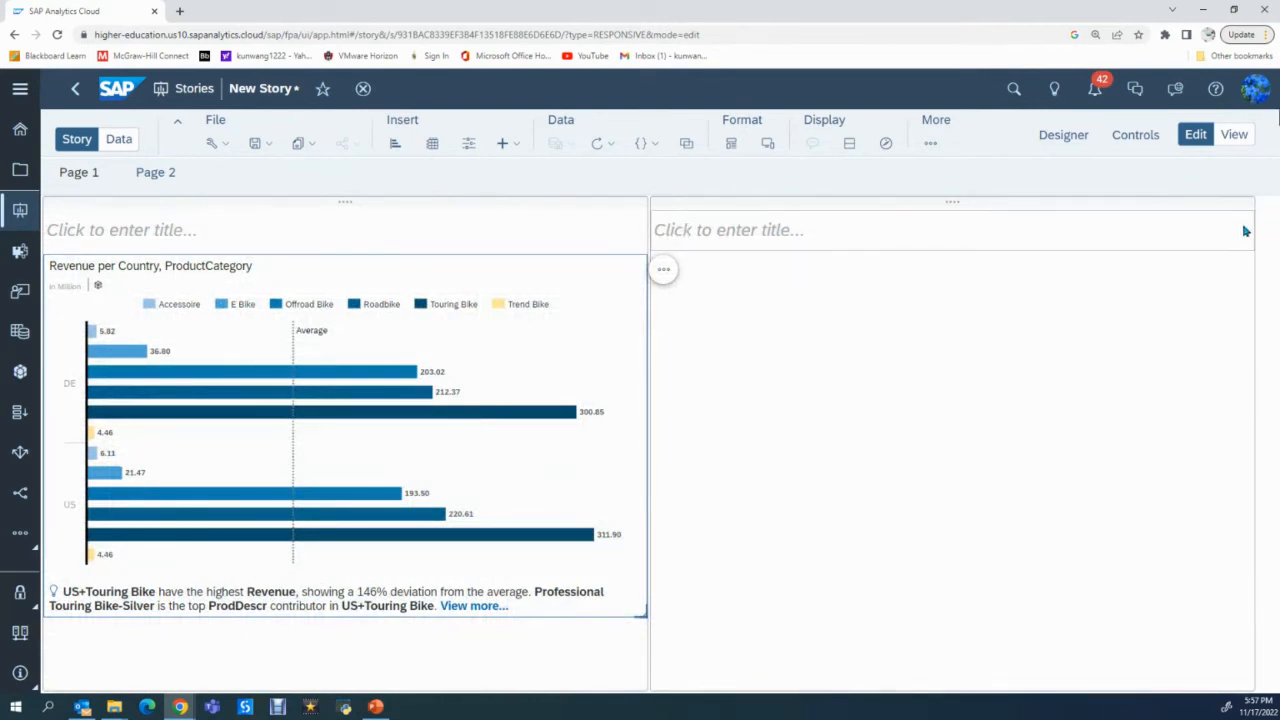
Remove the empty second lane from the page and enlarge the revenue chart to about three quarters of the remaining lane's width.
left_click(1243, 231)
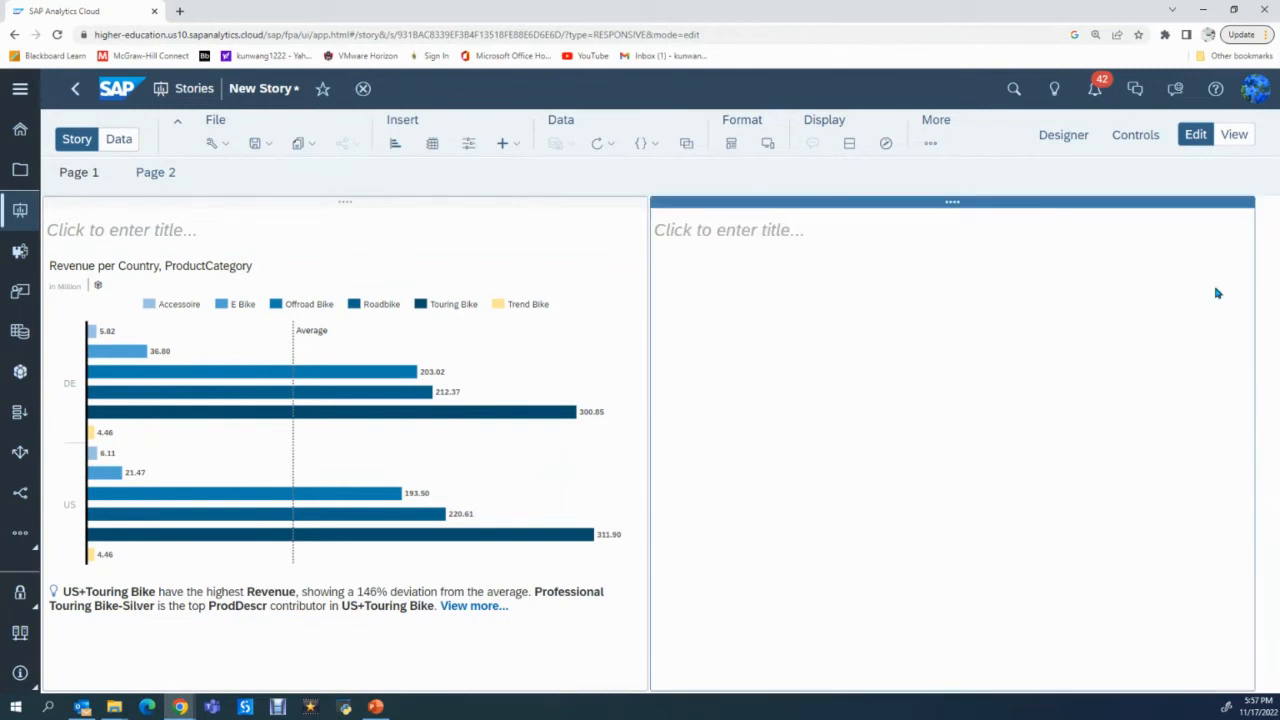
left_click(1103, 275)
left_click(1247, 214)
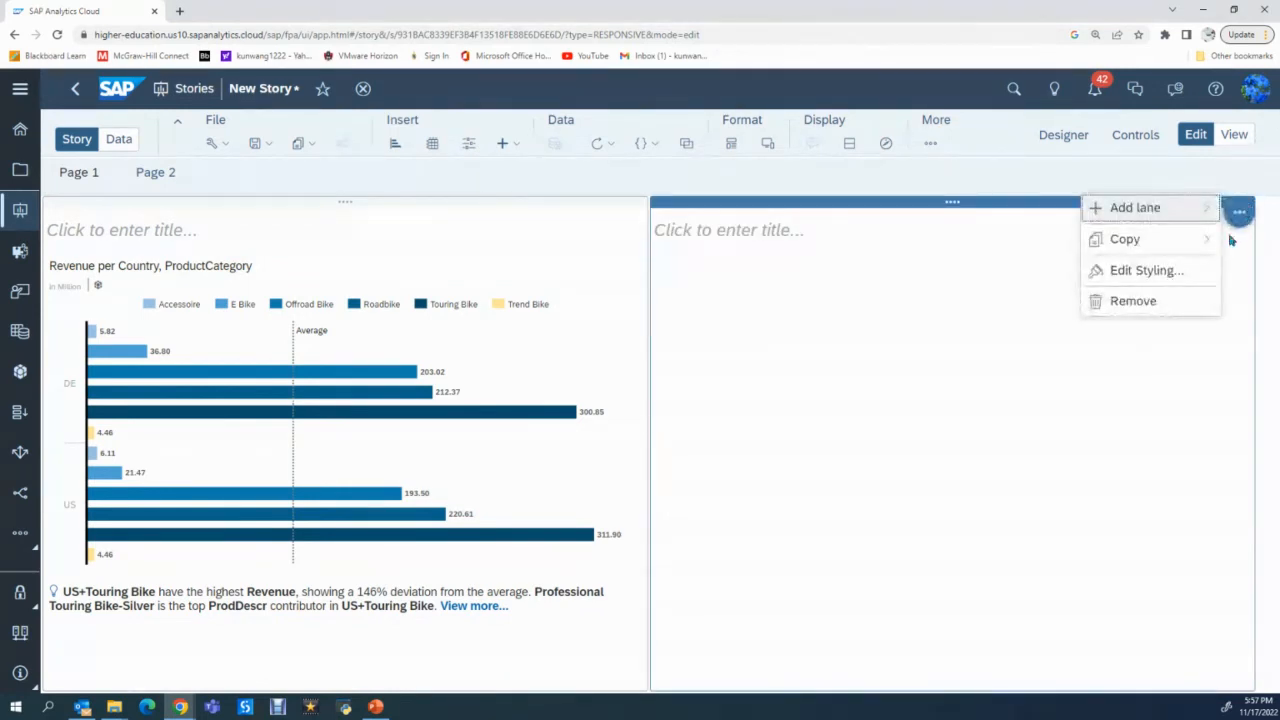
left_click(1139, 303)
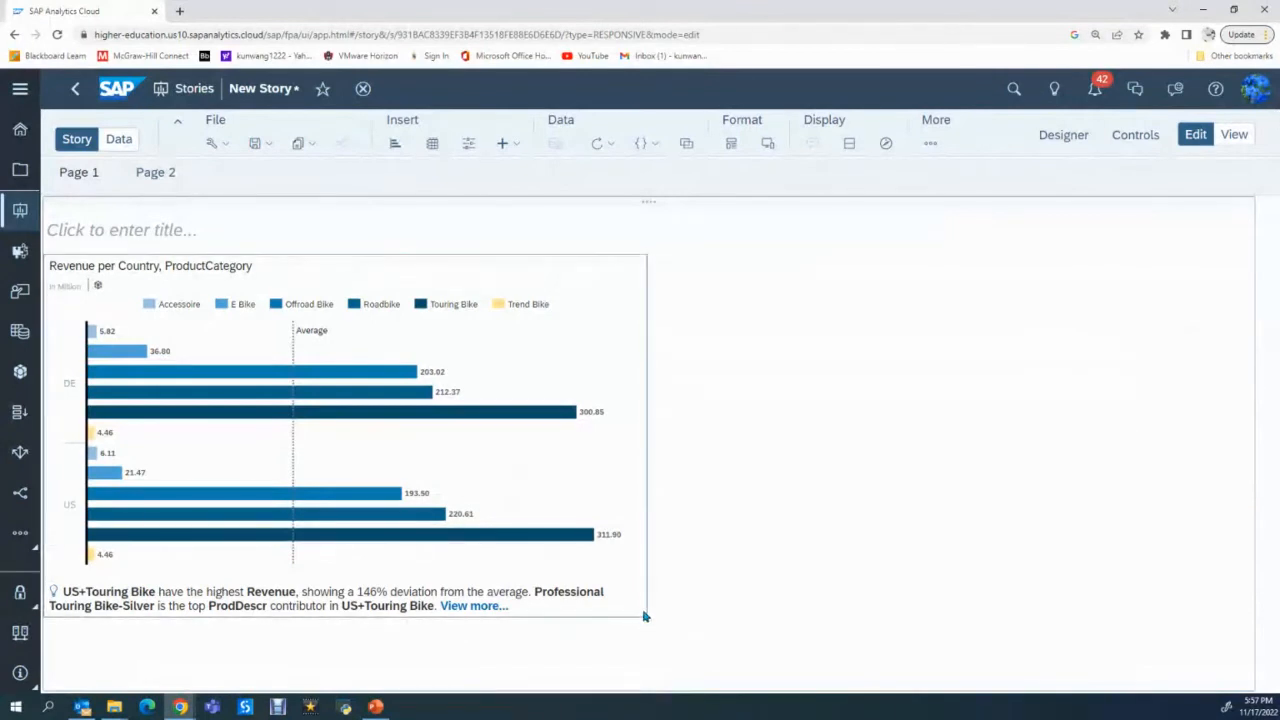
left_click_drag(645, 617, 902, 644)
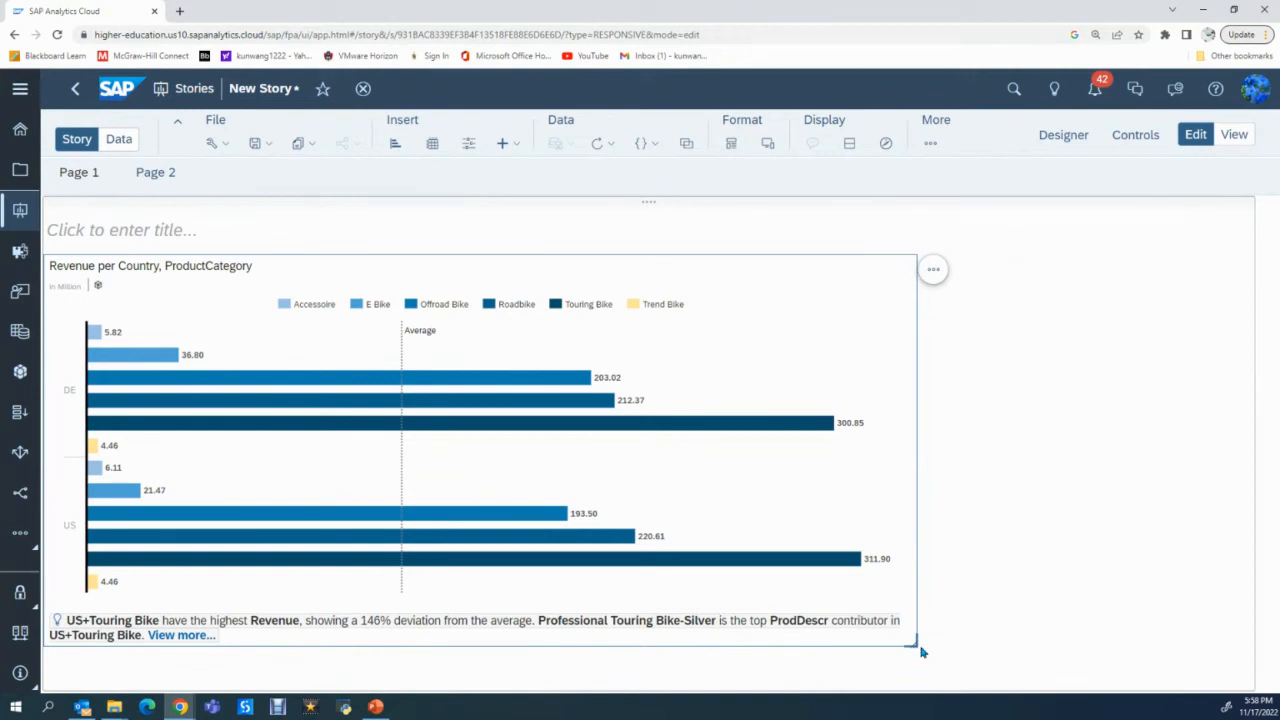
left_click_drag(906, 641, 903, 646)
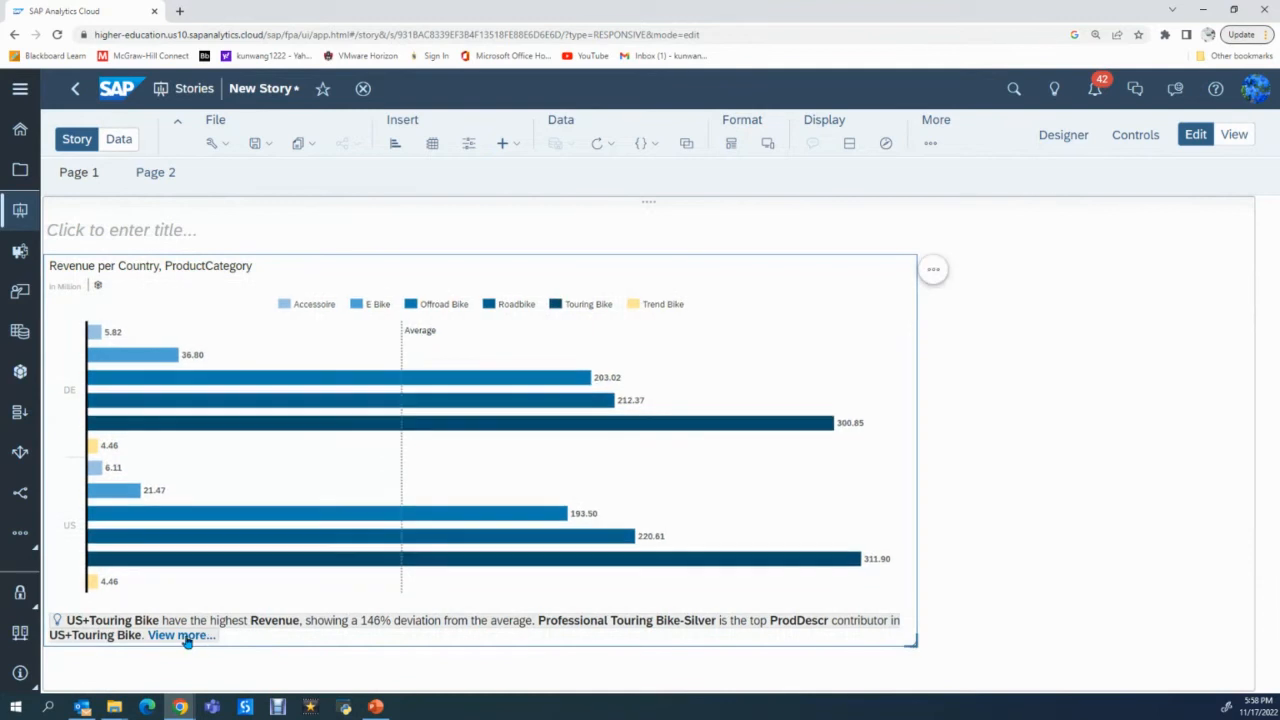
Open the full Smart Insights for the Revenue per Country, ProductCategory chart and copy its Revenue per ProdDescr chart to Page 1.
triple_click(186, 642)
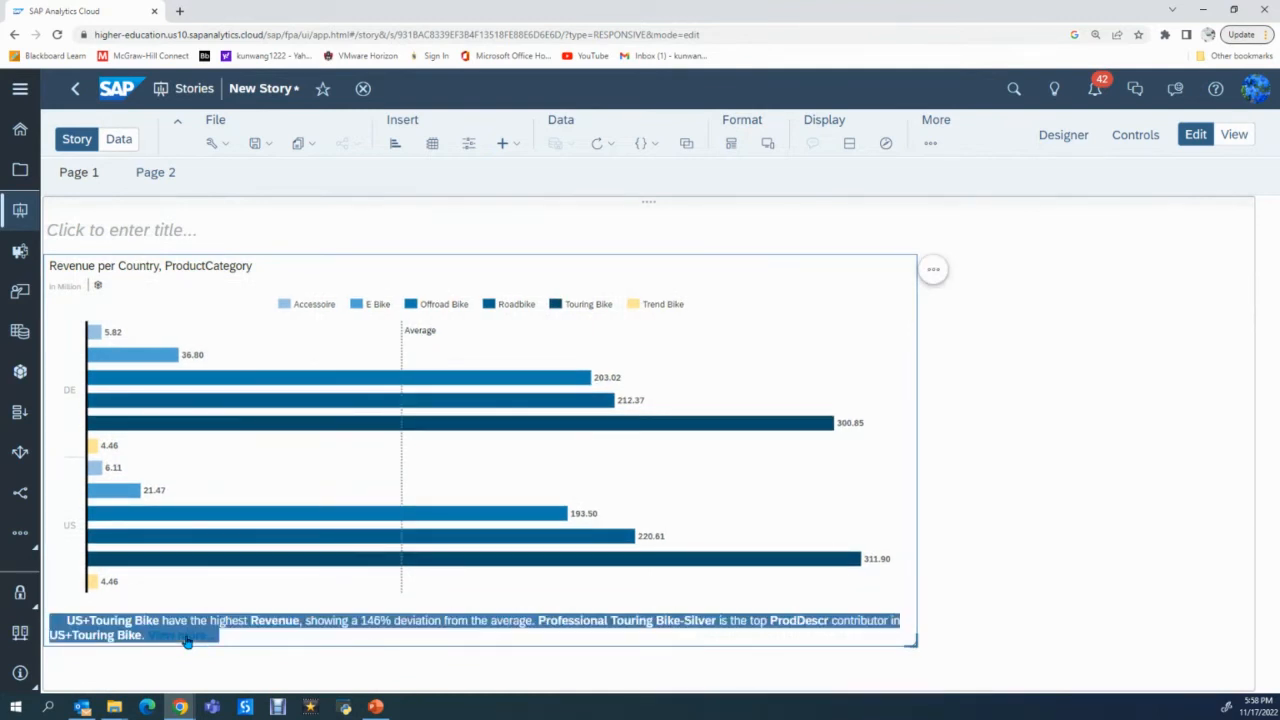
left_click(200, 632)
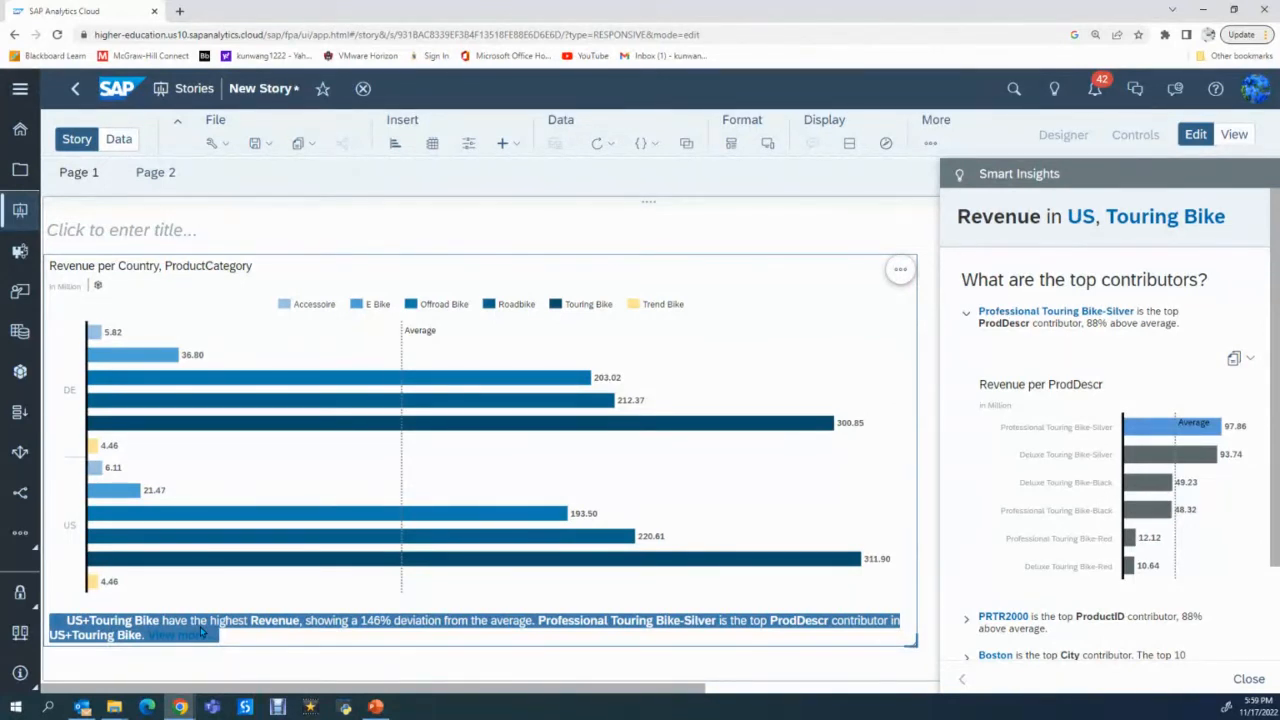
left_click(1139, 179)
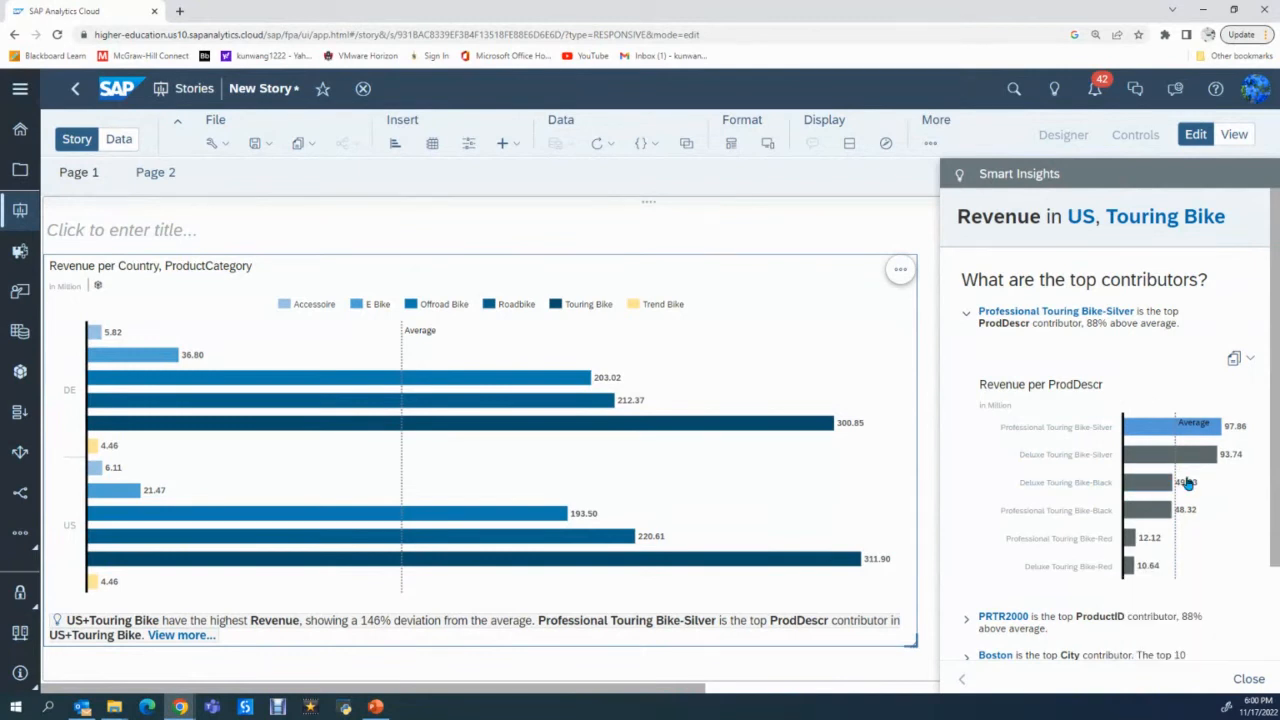
mouse_move(1185, 454)
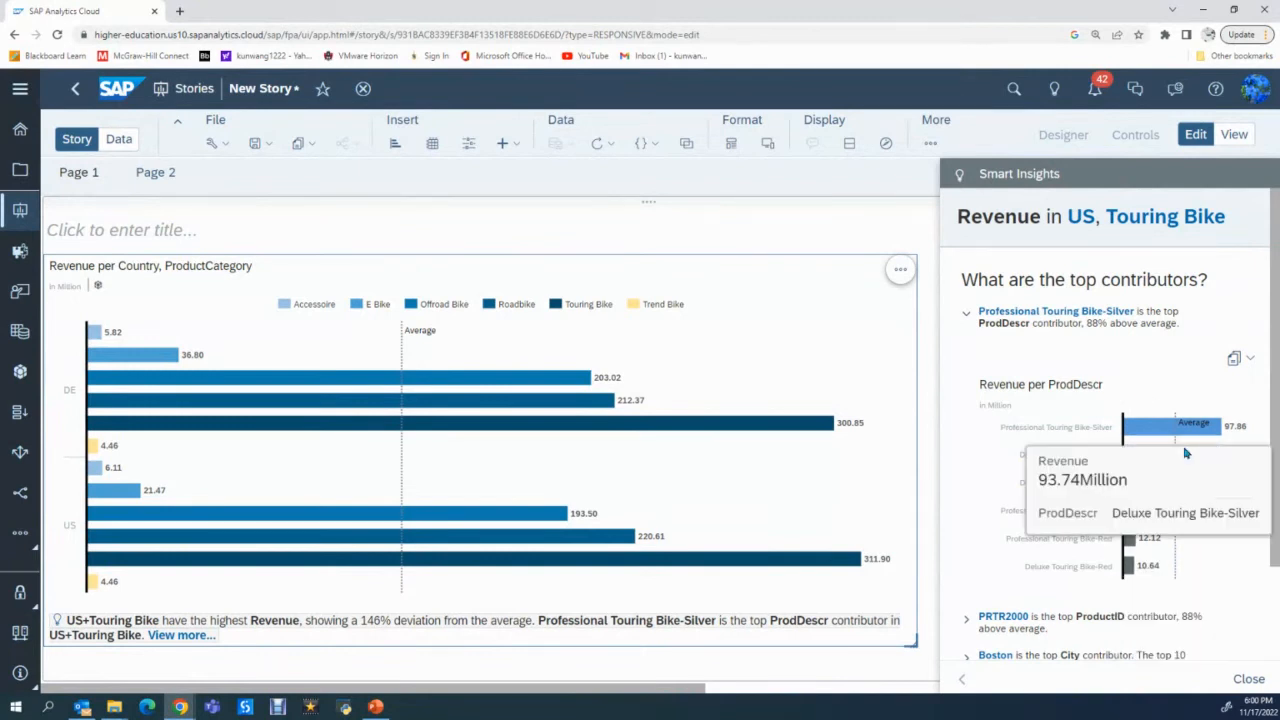
left_click(1254, 359)
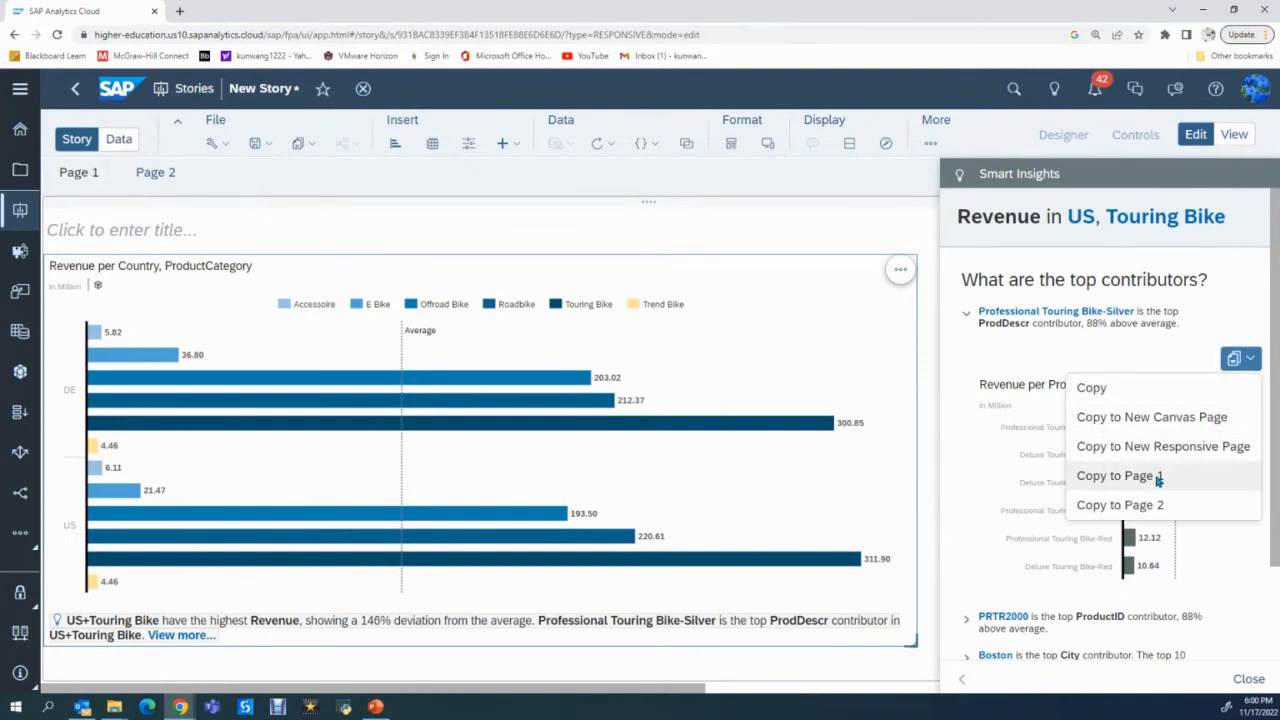
left_click(1158, 478)
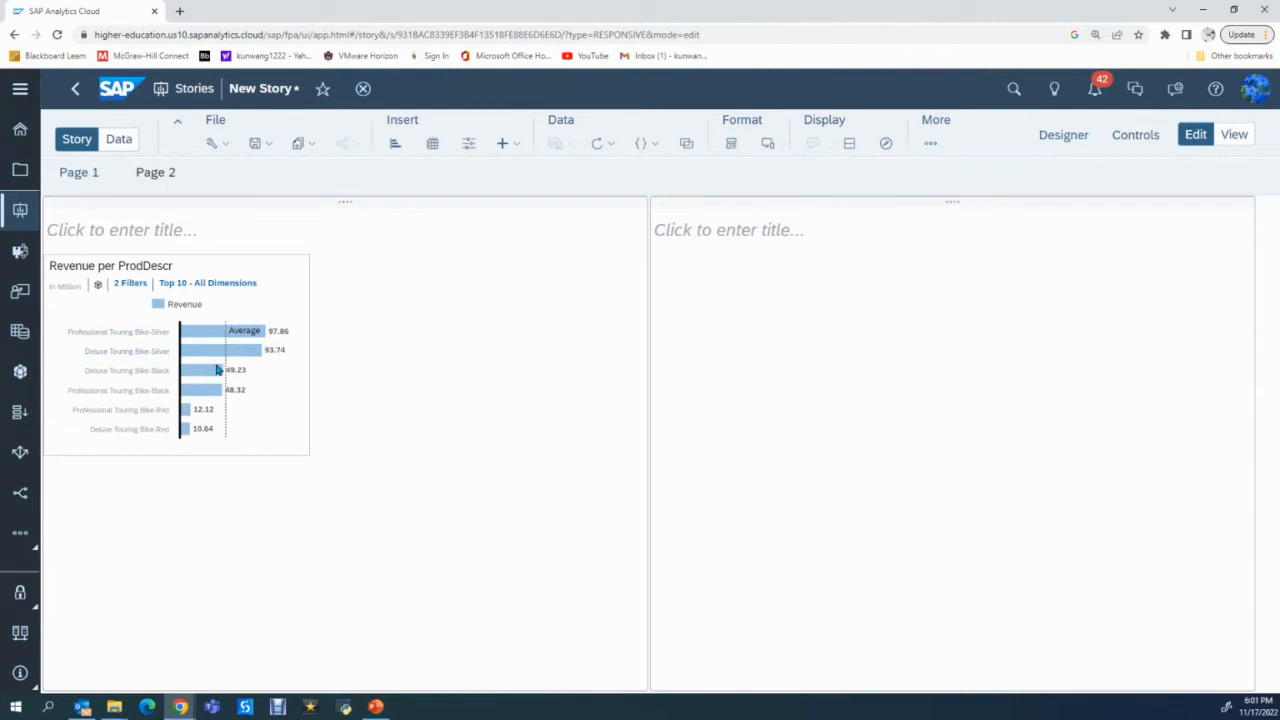
mouse_move(228, 356)
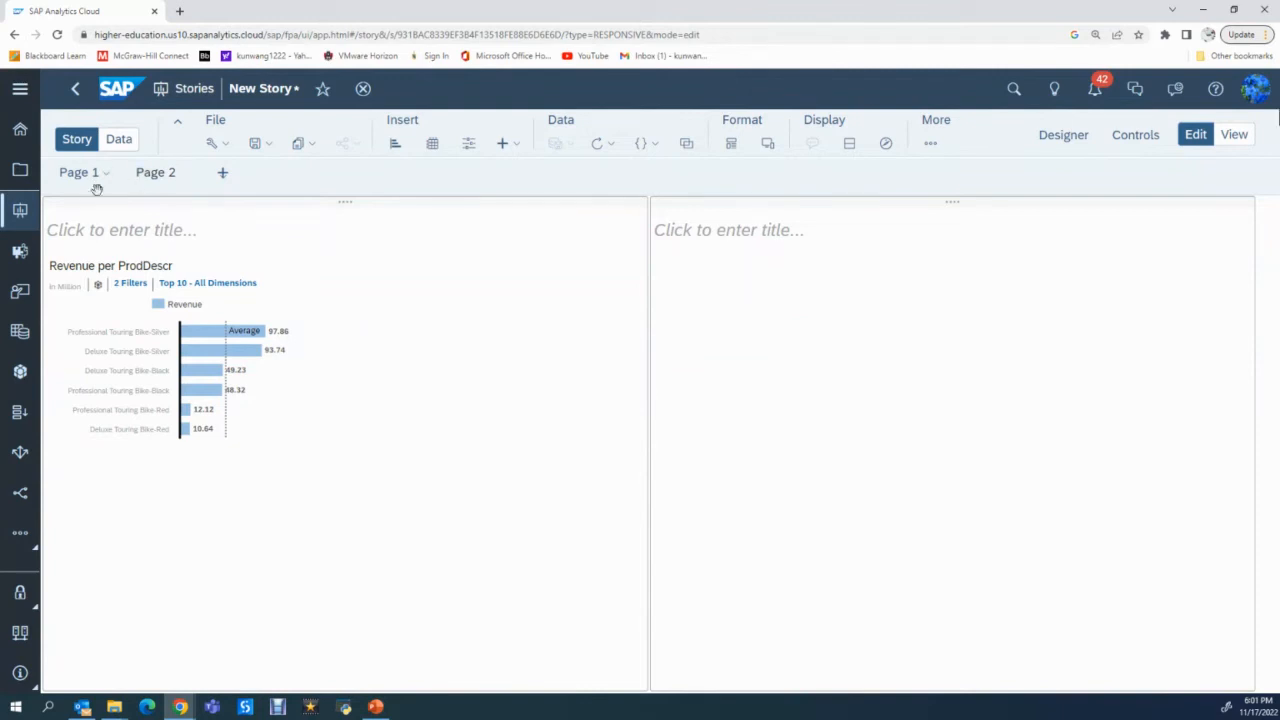
left_click(156, 174)
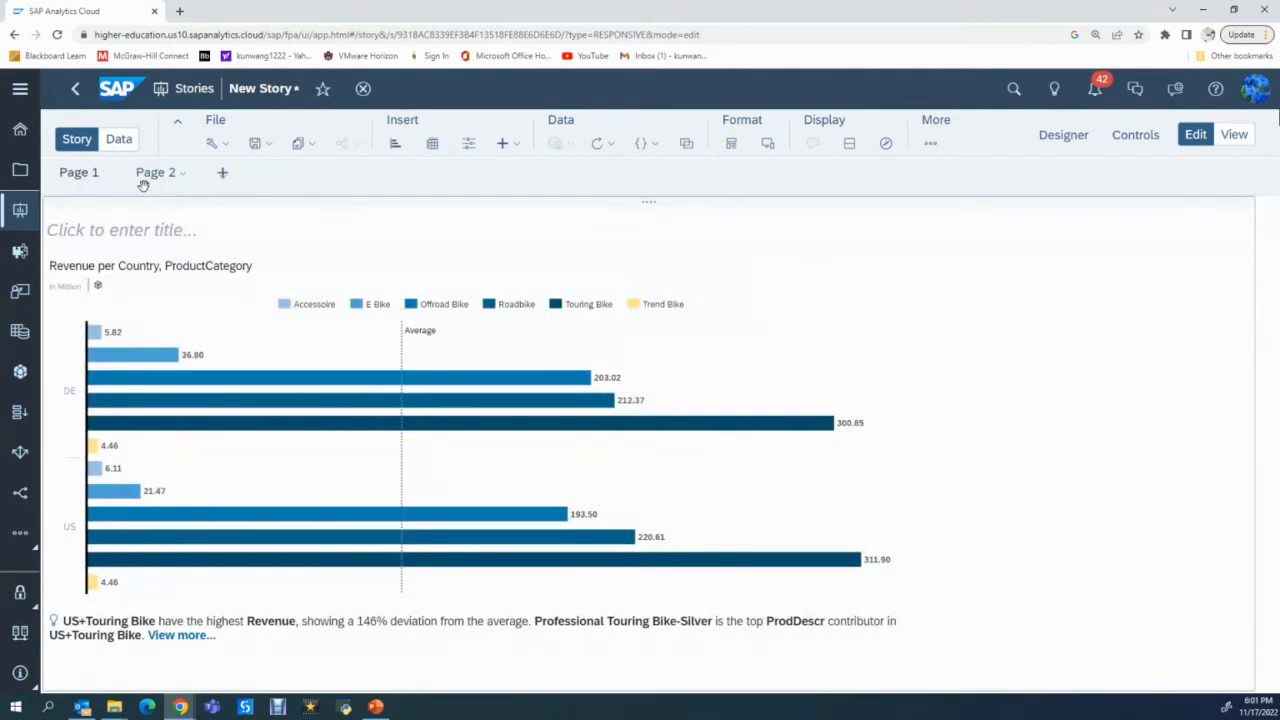
left_click(78, 174)
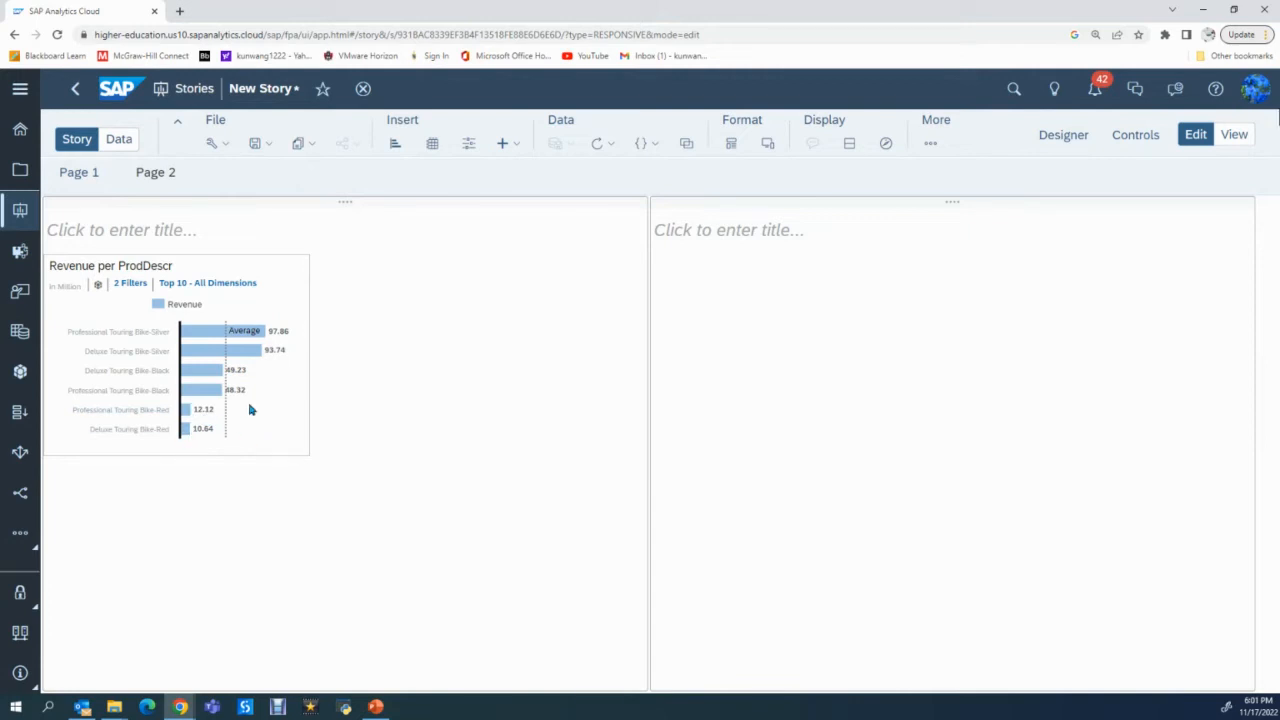
left_click(301, 283)
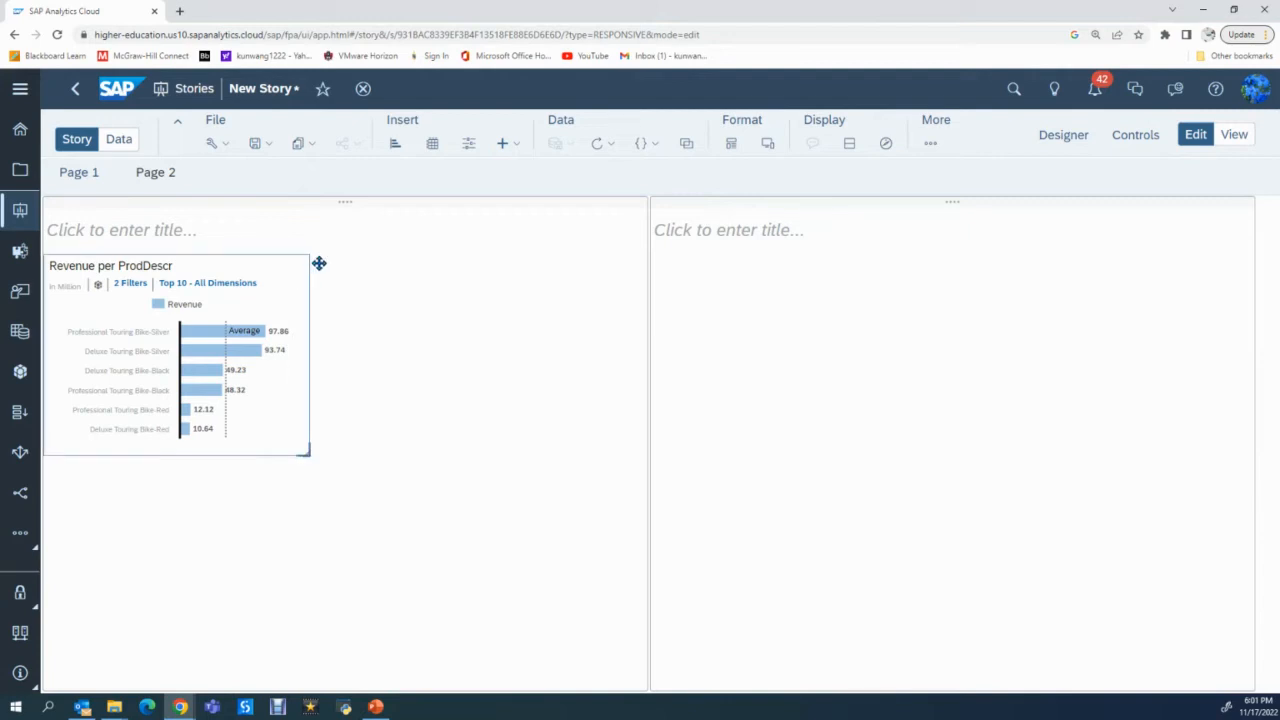
left_click(327, 272)
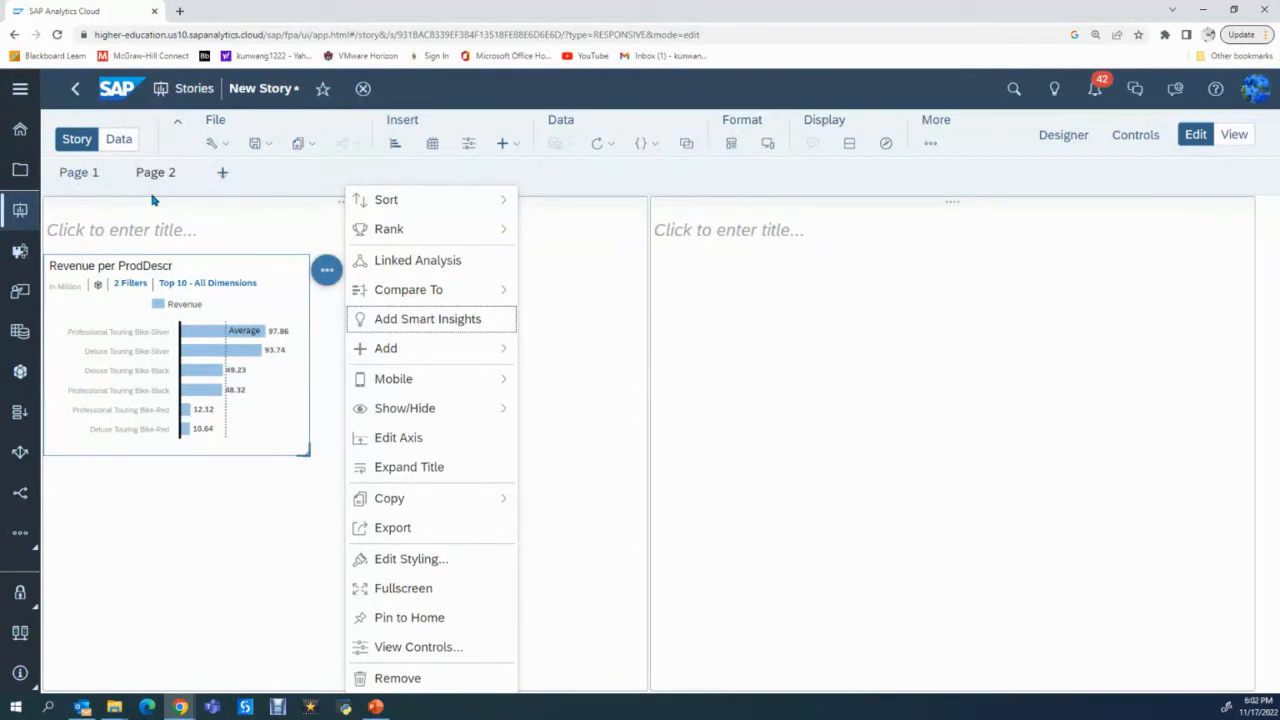
left_click(212, 237)
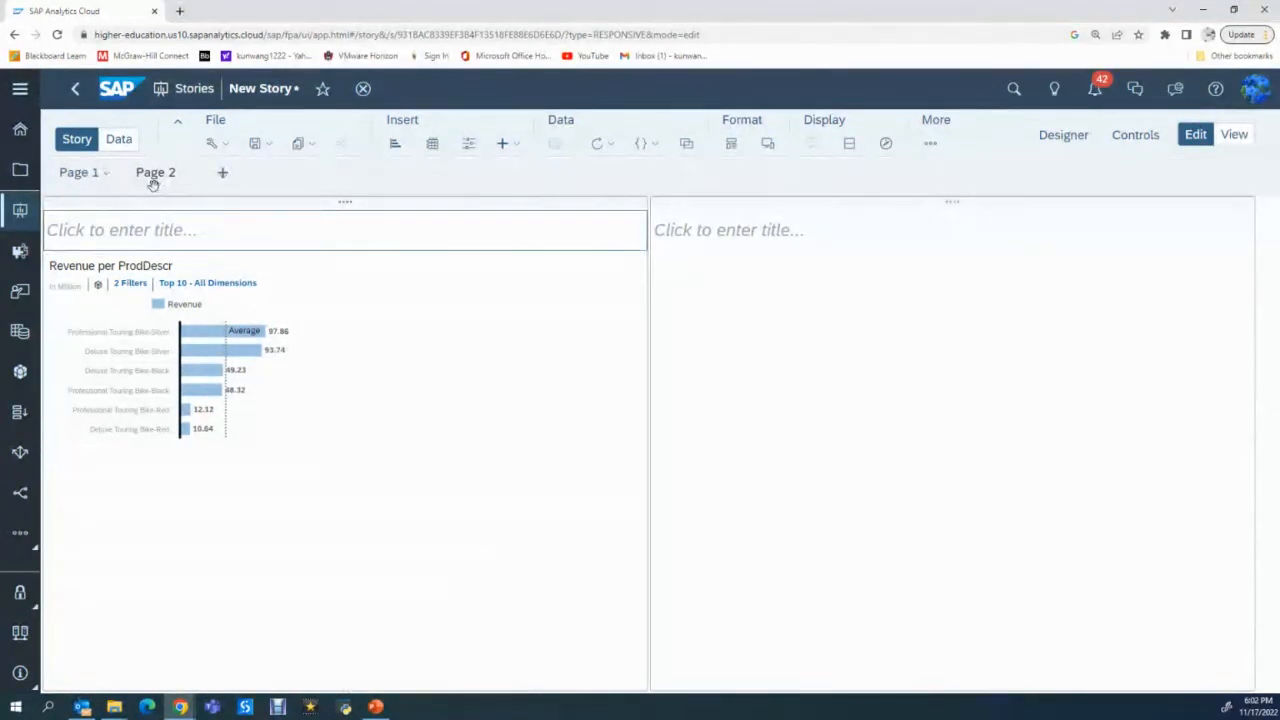
Return to Page 2 and shrink the Revenue per Country, ProductCategory chart to a little over half the lane's width.
left_click(154, 174)
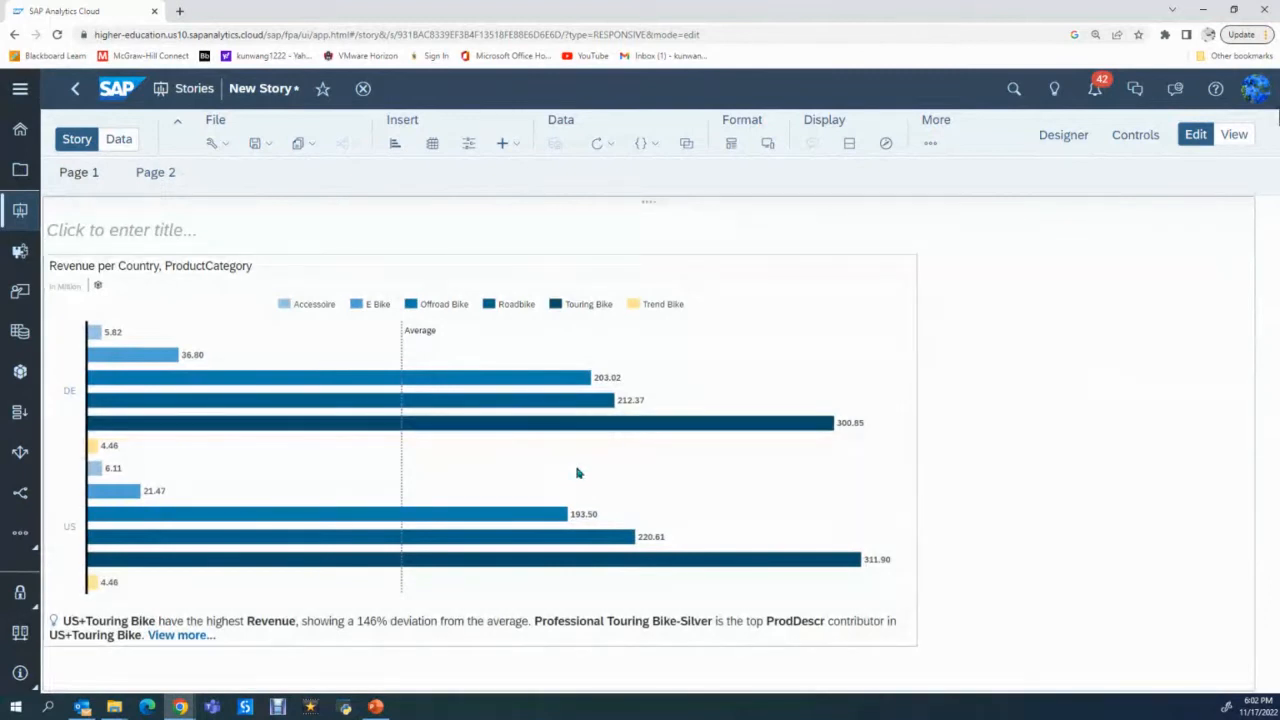
left_click(910, 640)
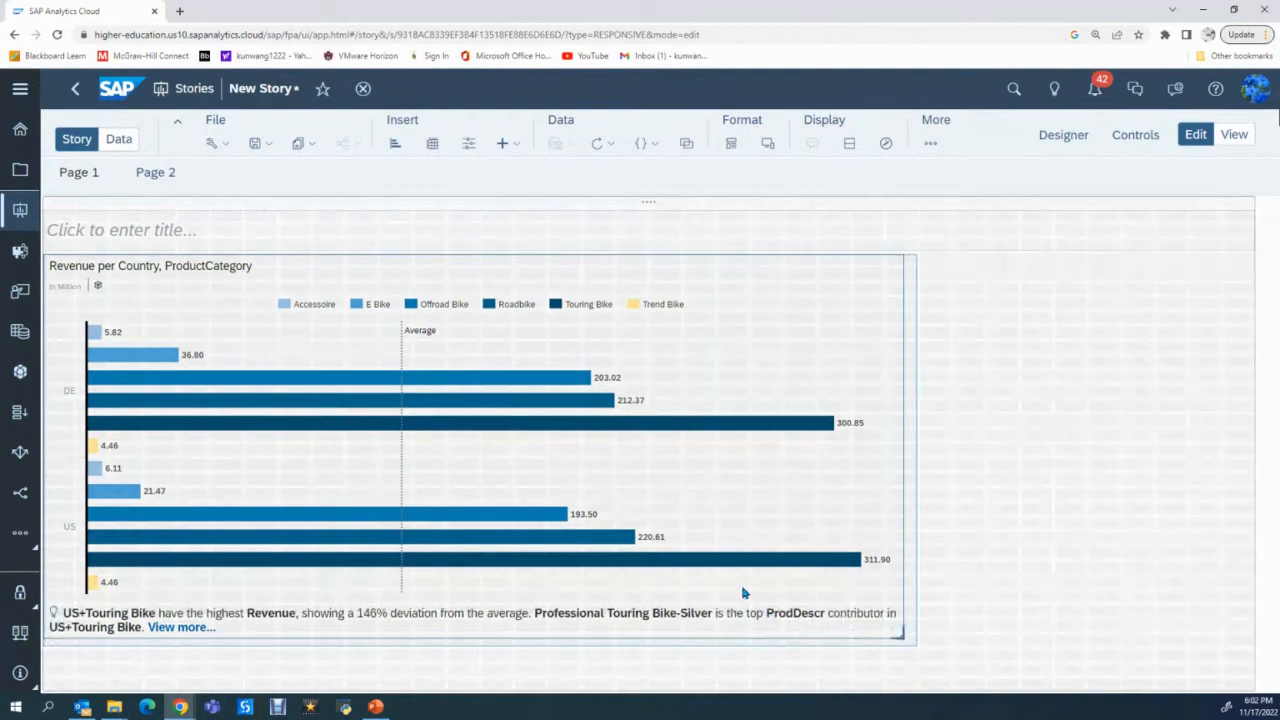
left_click_drag(900, 634, 743, 592)
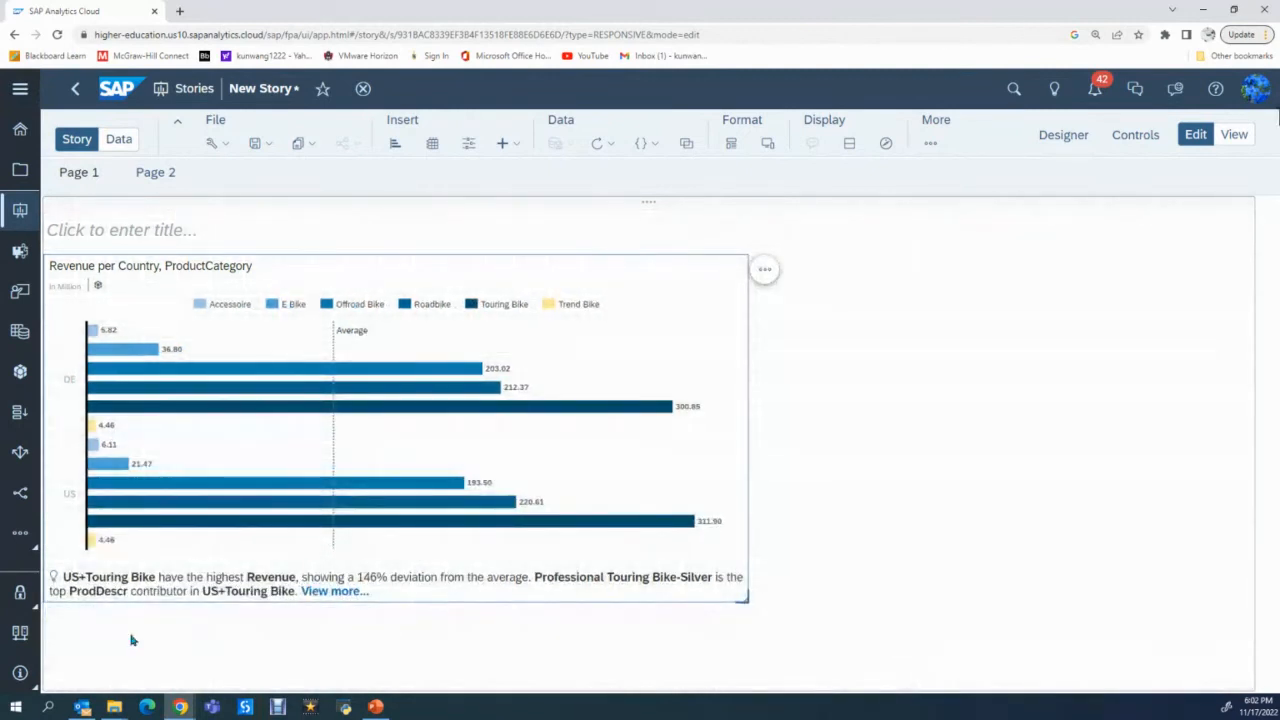
Reopen the revenue chart's full Smart Insights and copy the Revenue per ProdDescr contributor chart to Page 2.
triple_click(340, 595)
left_click(340, 595)
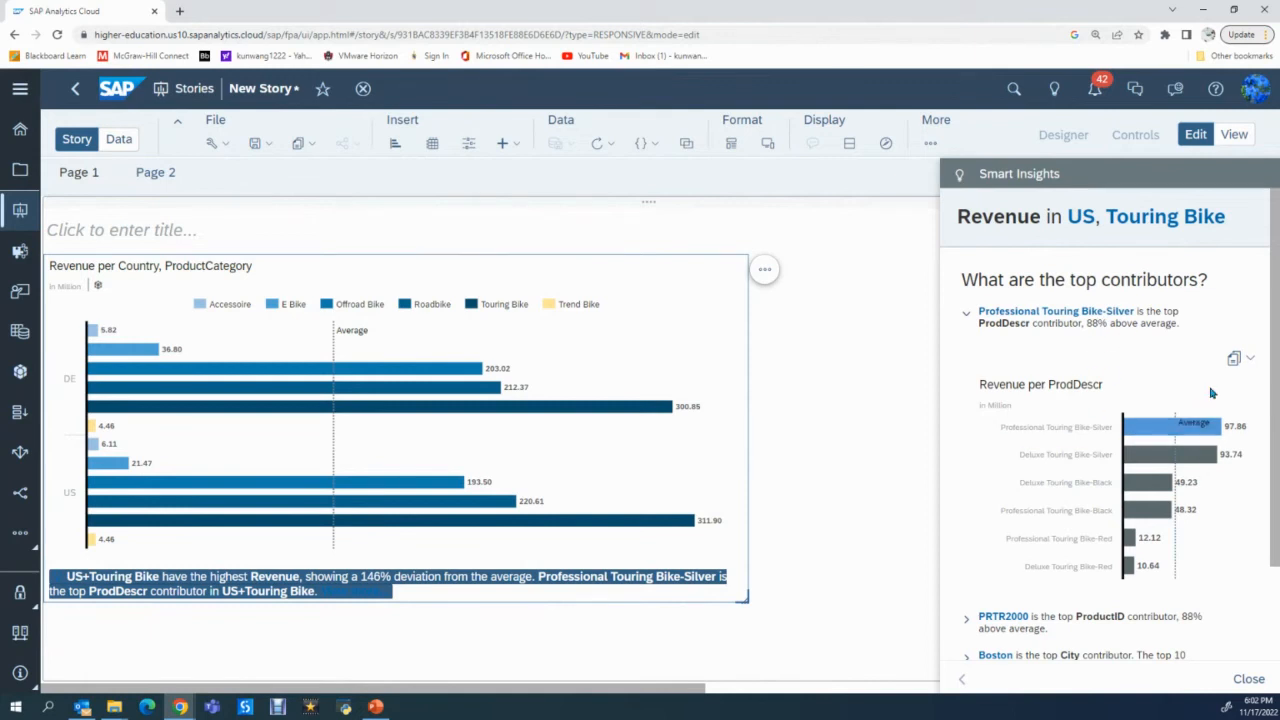
left_click(1244, 362)
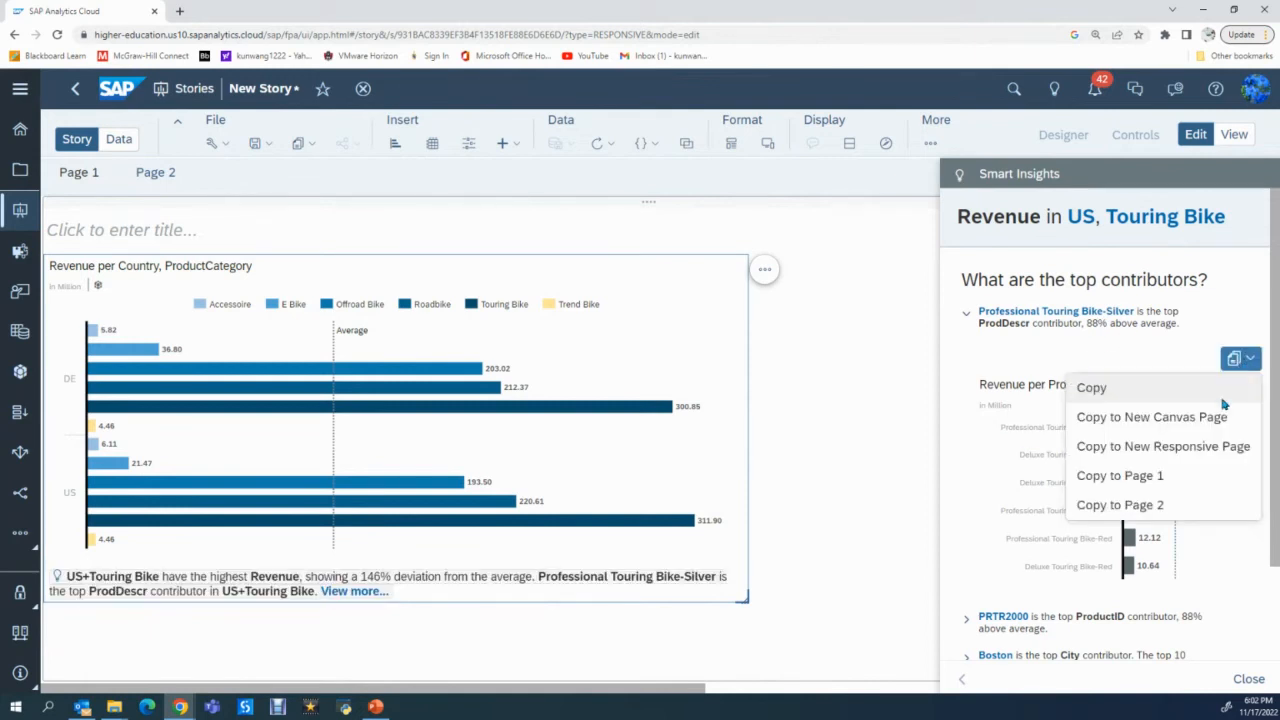
left_click(1133, 510)
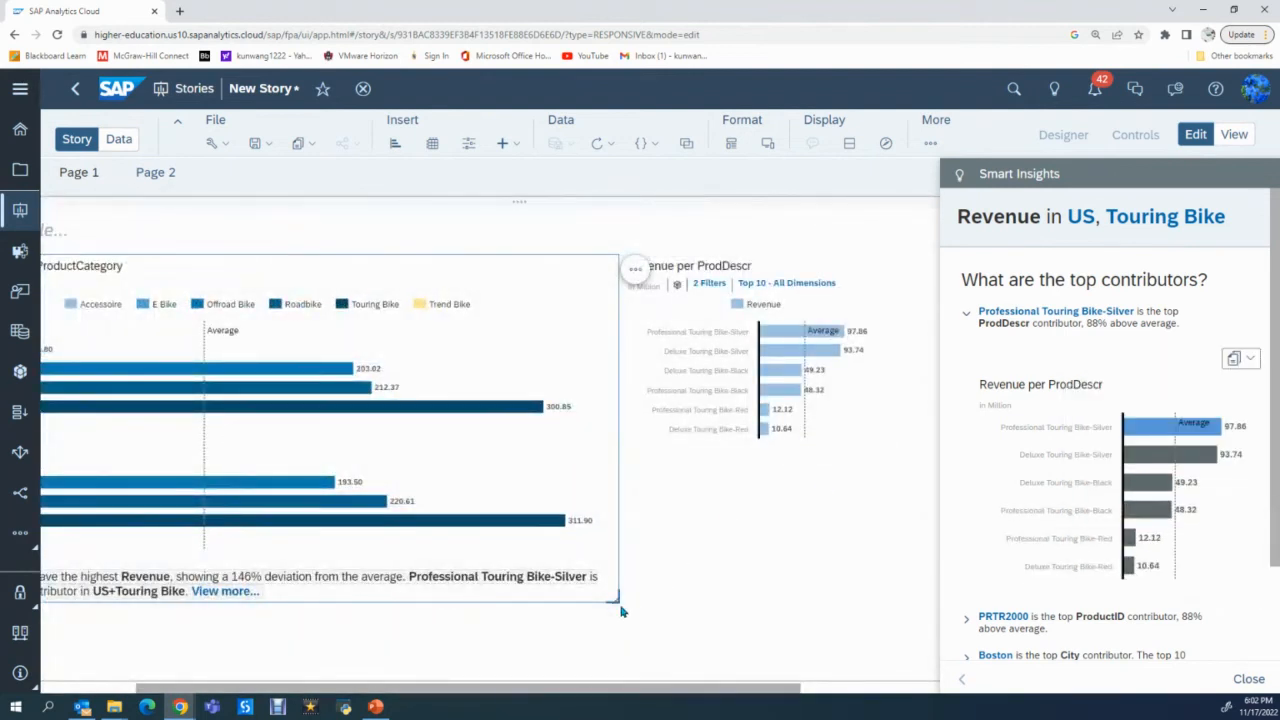
Shrink the Revenue per Country, ProductCategory chart to under half the lane's width and move the Revenue per ProdDescr chart right beside it.
left_click_drag(621, 605, 448, 561)
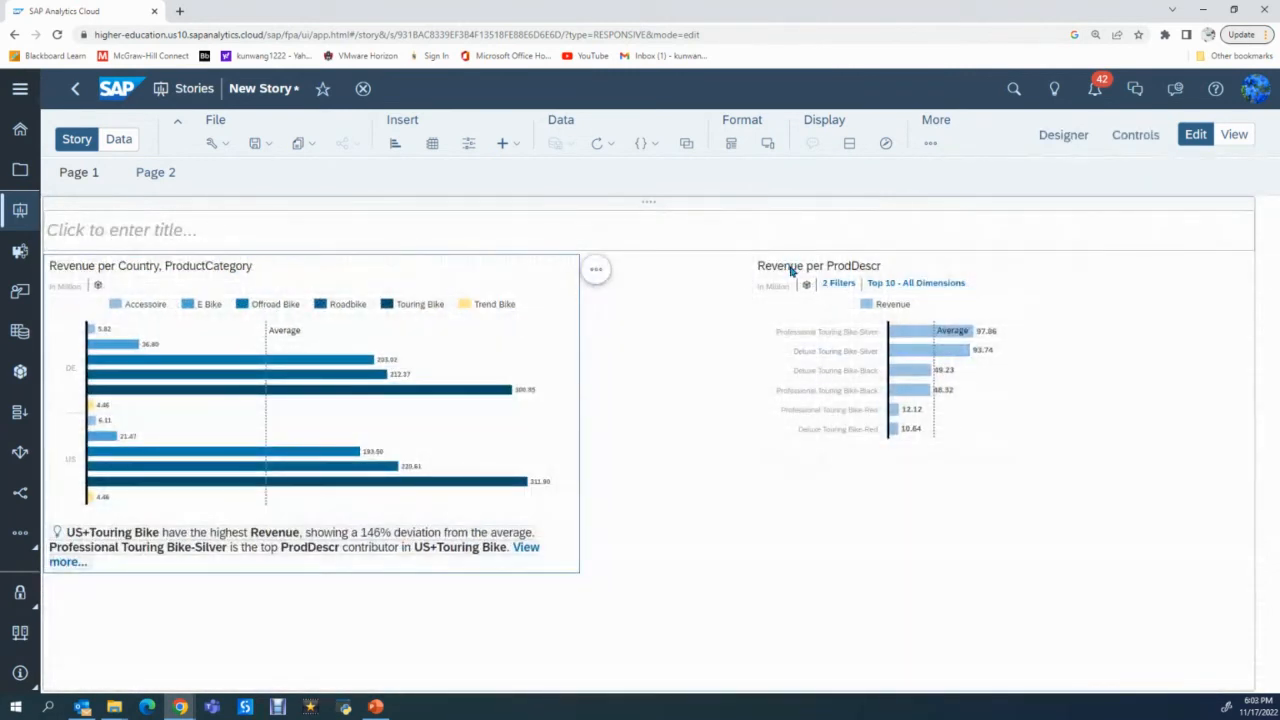
left_click(790, 270)
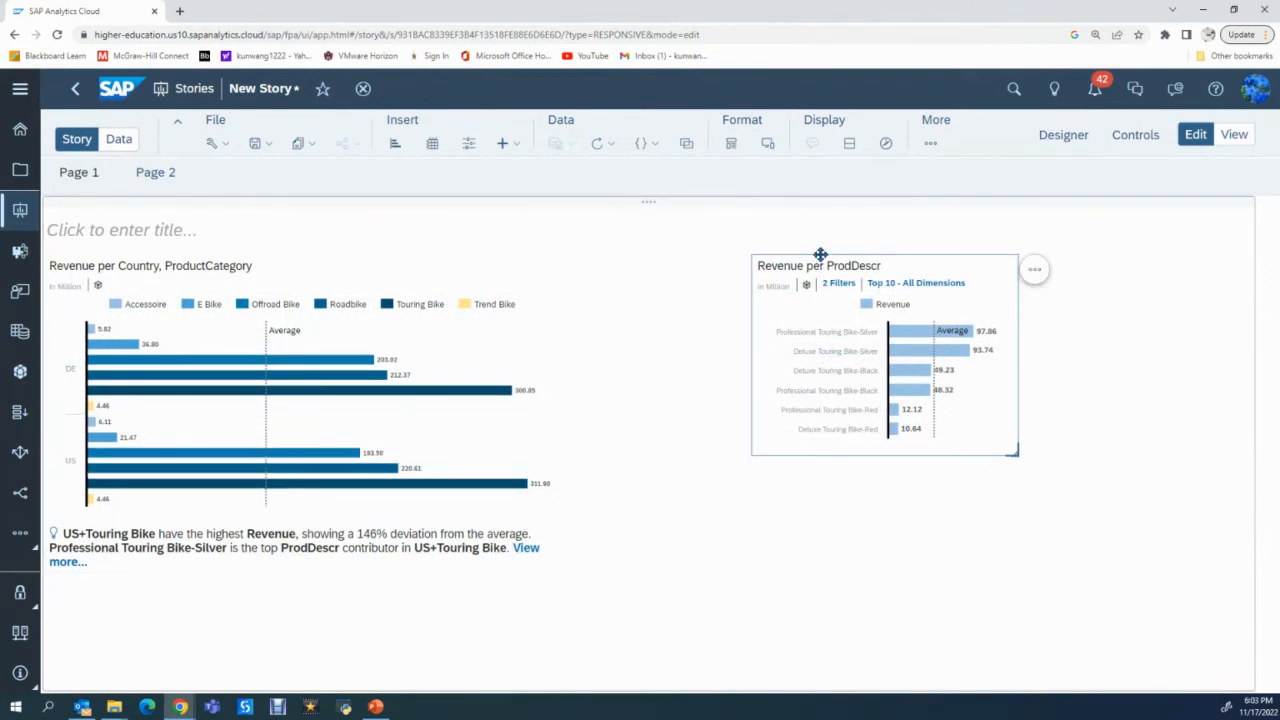
left_click_drag(820, 254, 656, 264)
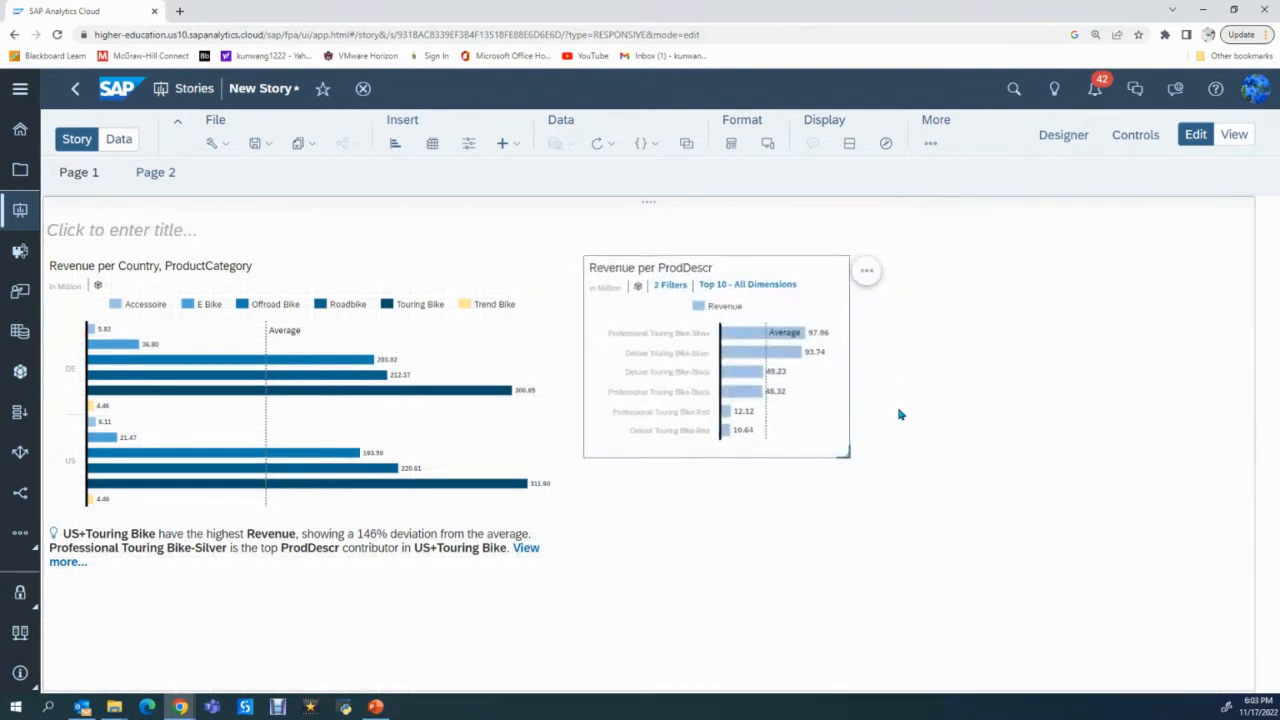
Add Smart Insights to the Revenue per ProdDescr chart and enlarge the chart slightly to fit all its bars and the insight text.
left_click(866, 272)
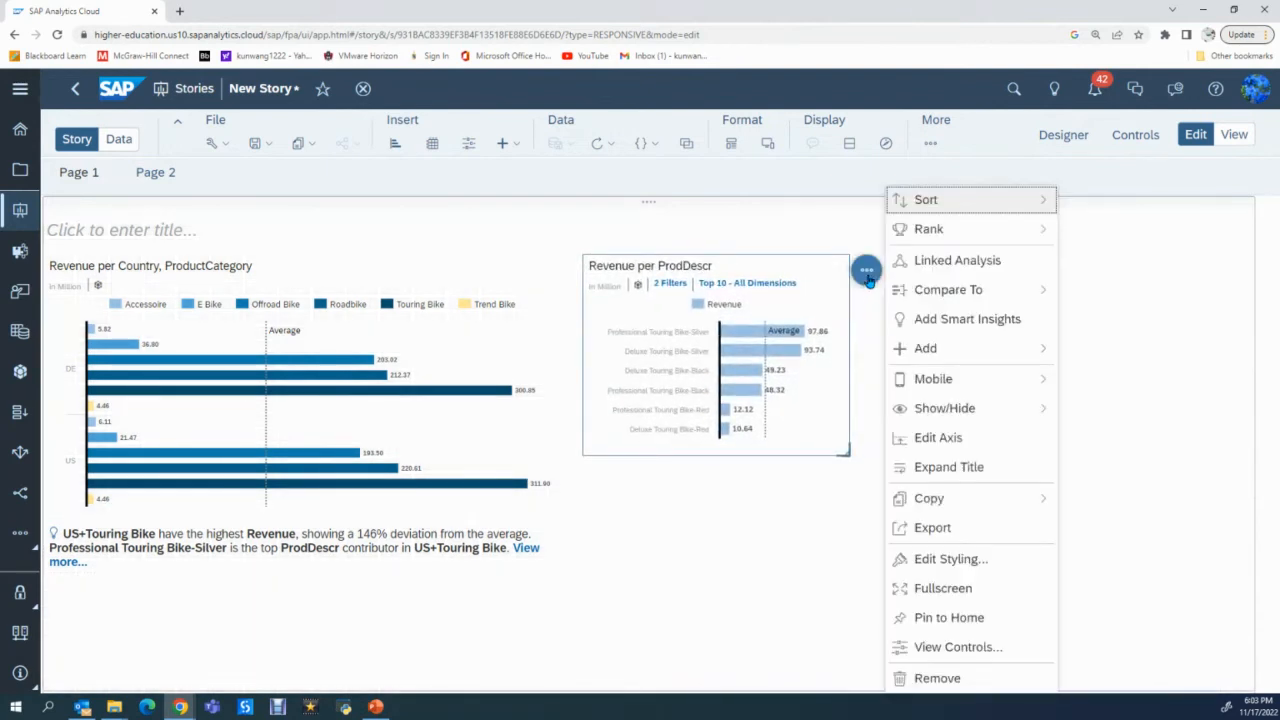
left_click(987, 328)
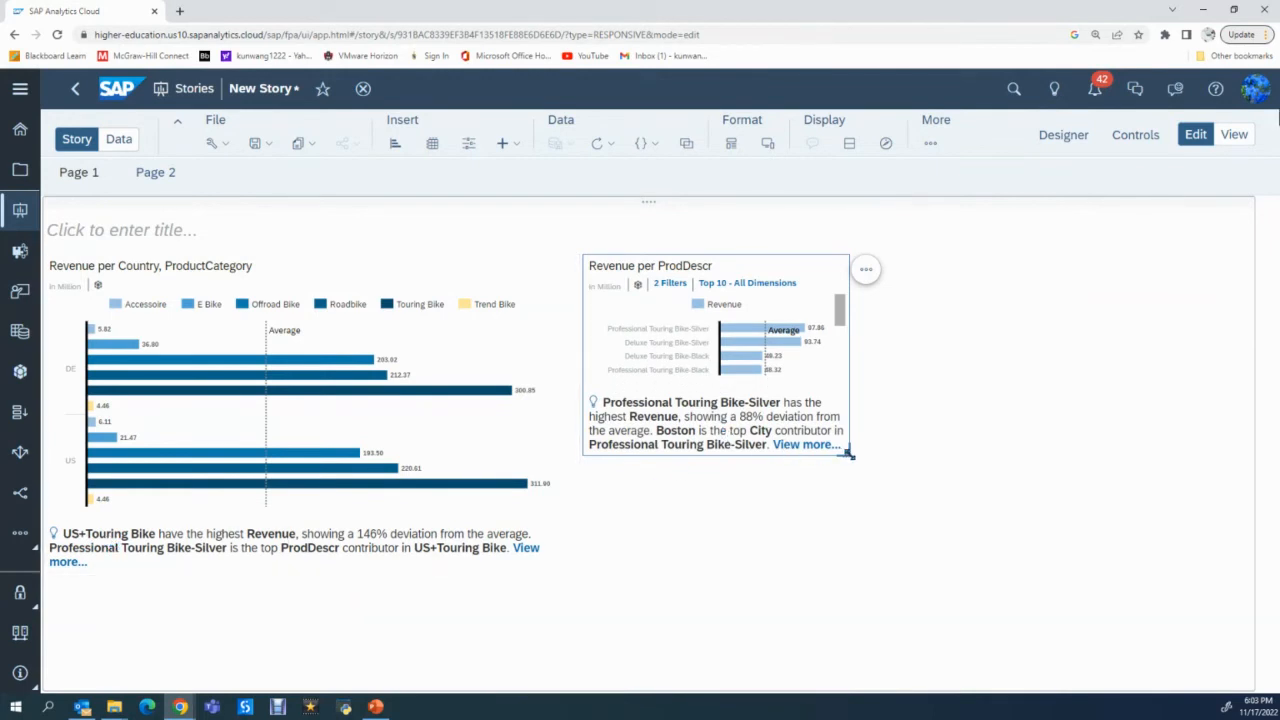
left_click_drag(847, 453, 879, 496)
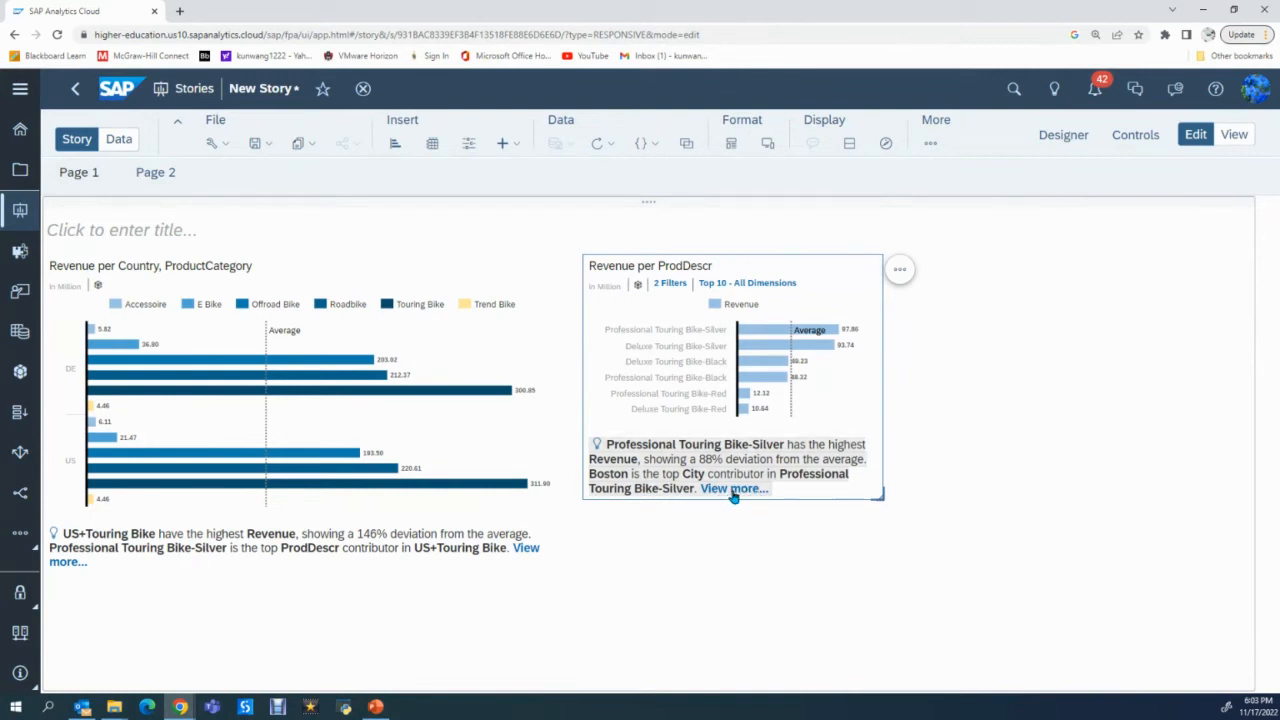
Open the full Smart Insights for the Revenue per ProdDescr chart, copy its Revenue per City chart to Page 2, and close the insights.
left_click(734, 490)
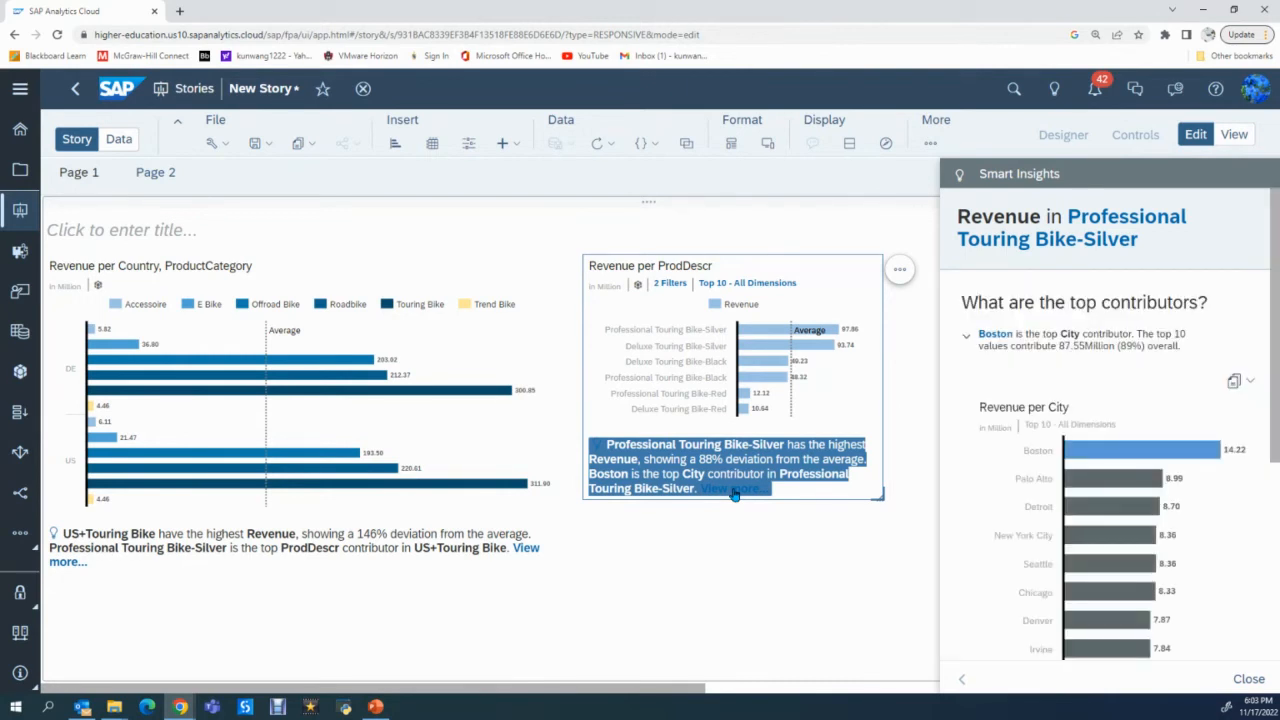
scroll(1229, 548, "down", 1)
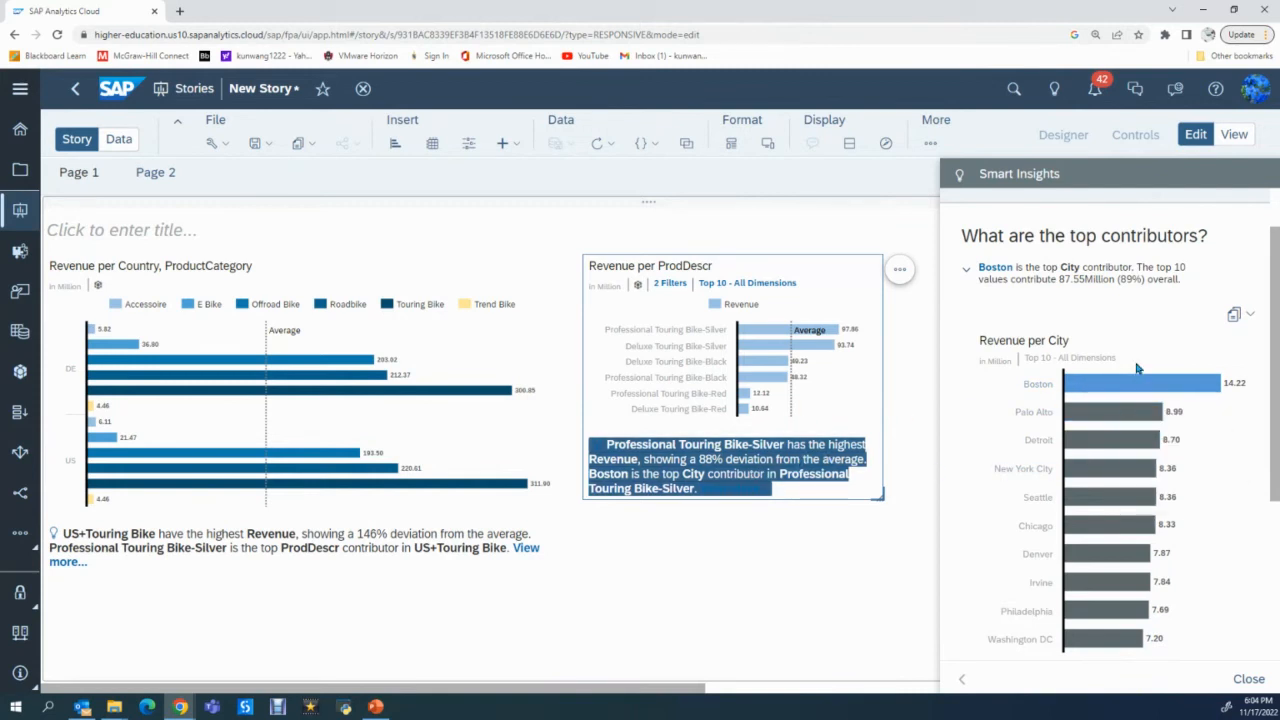
mouse_move(1157, 440)
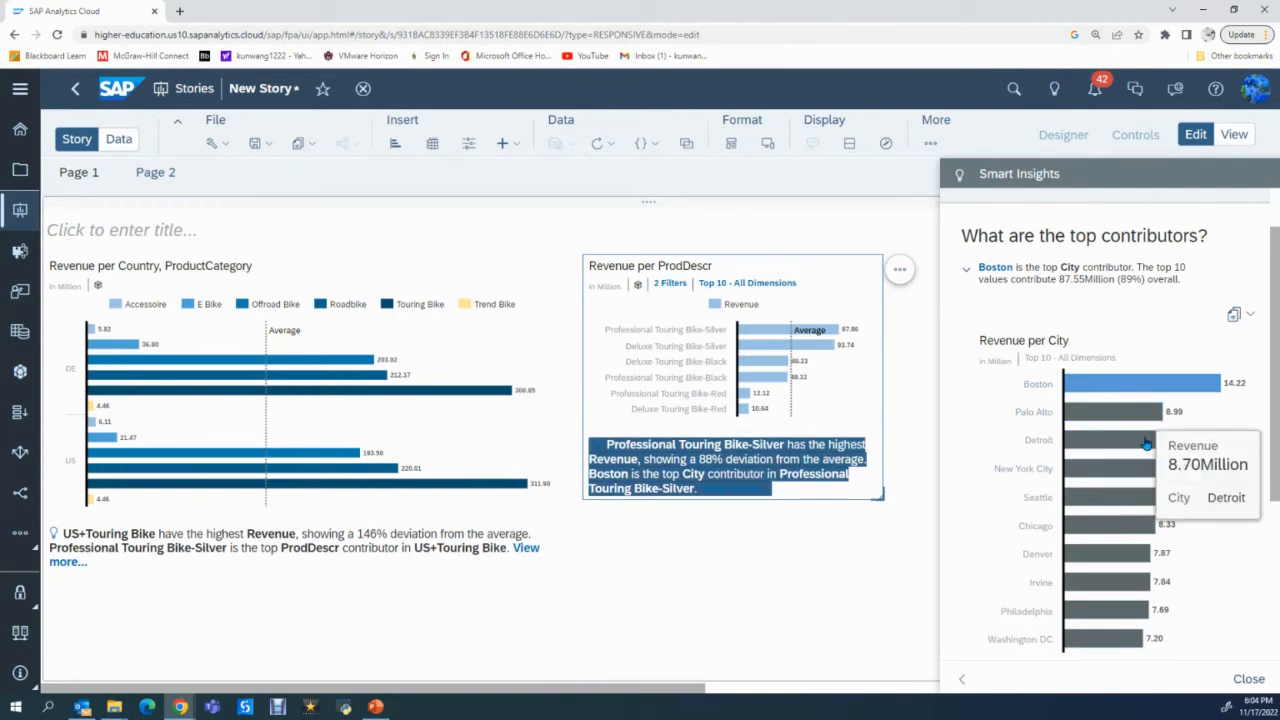
left_click(1241, 318)
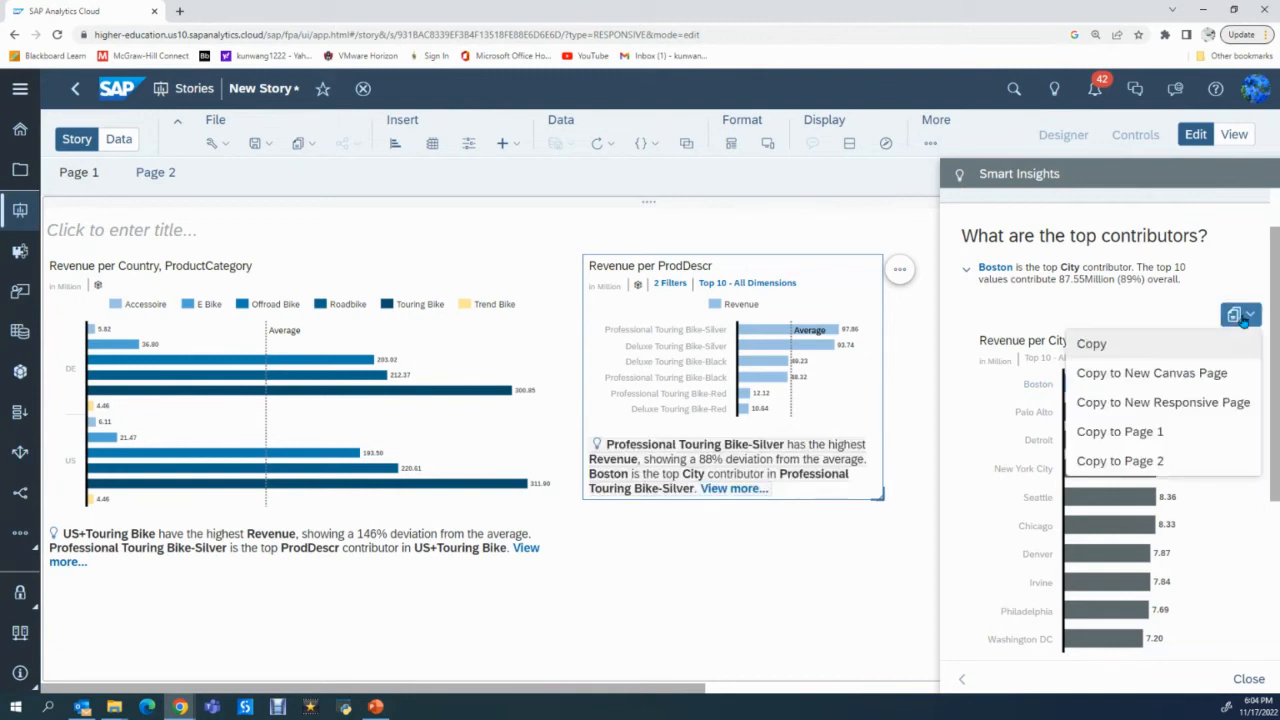
left_click(1120, 461)
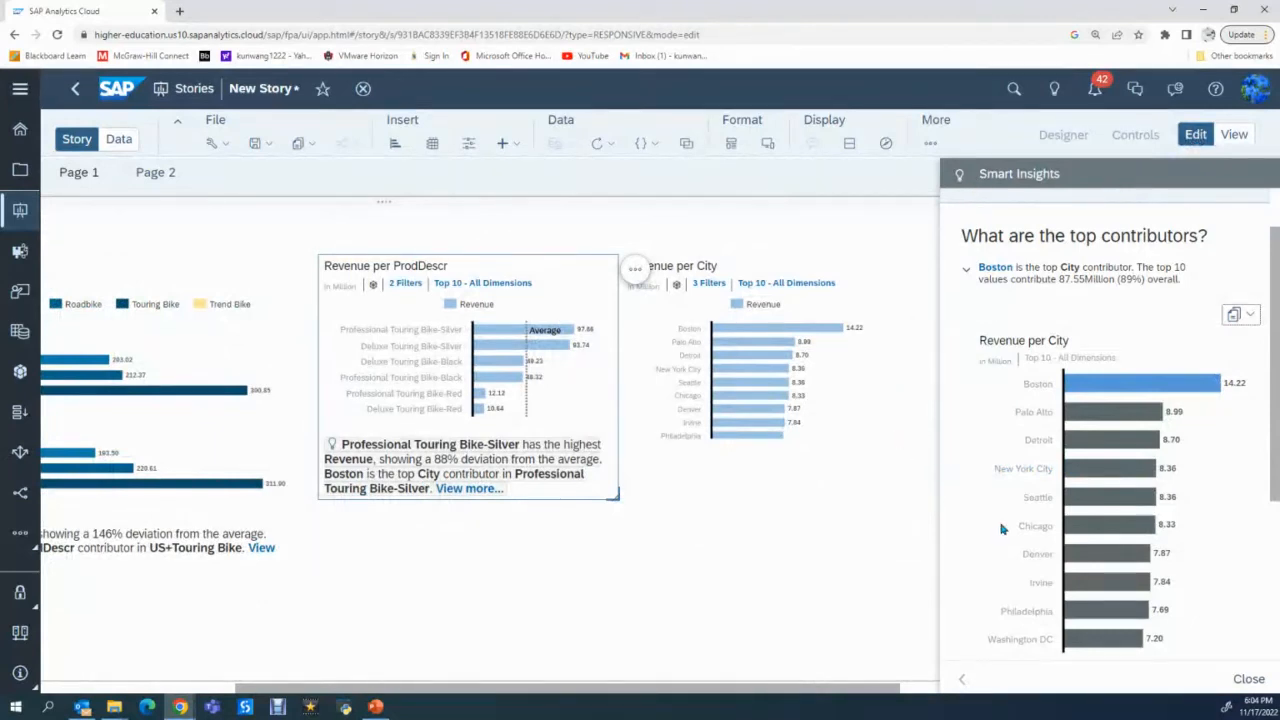
left_click(1248, 680)
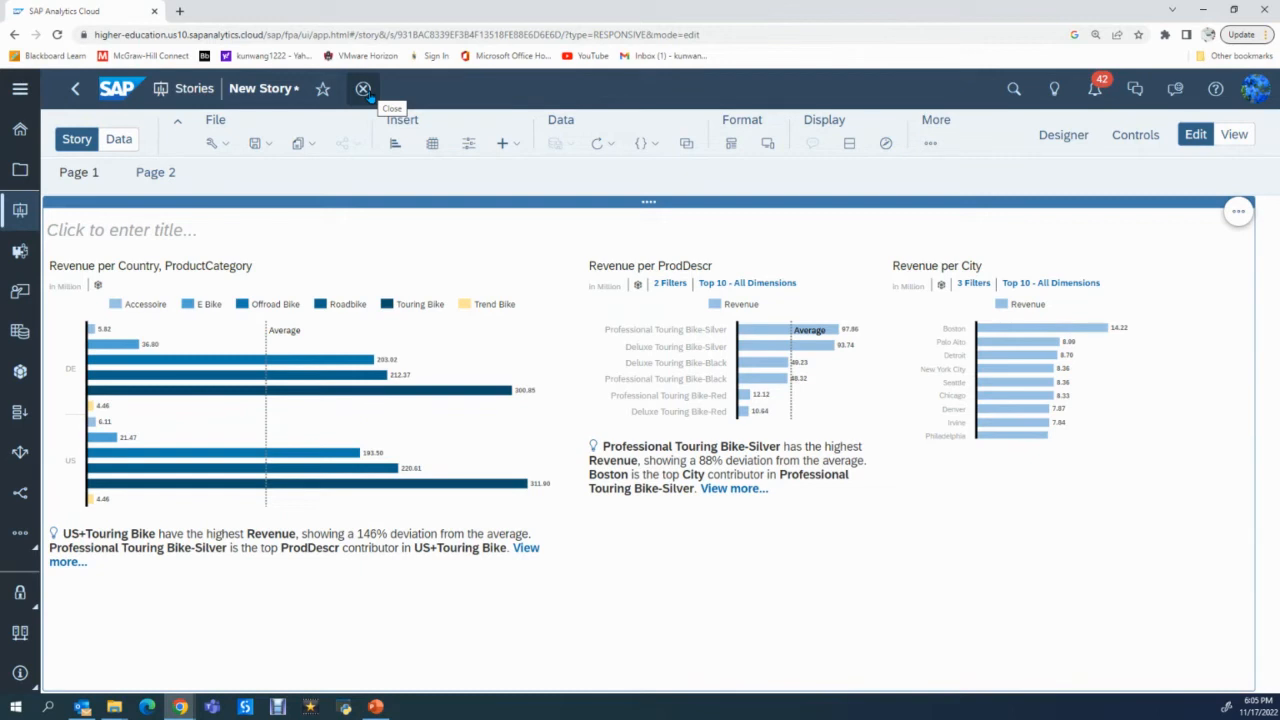
left_click(228, 178)
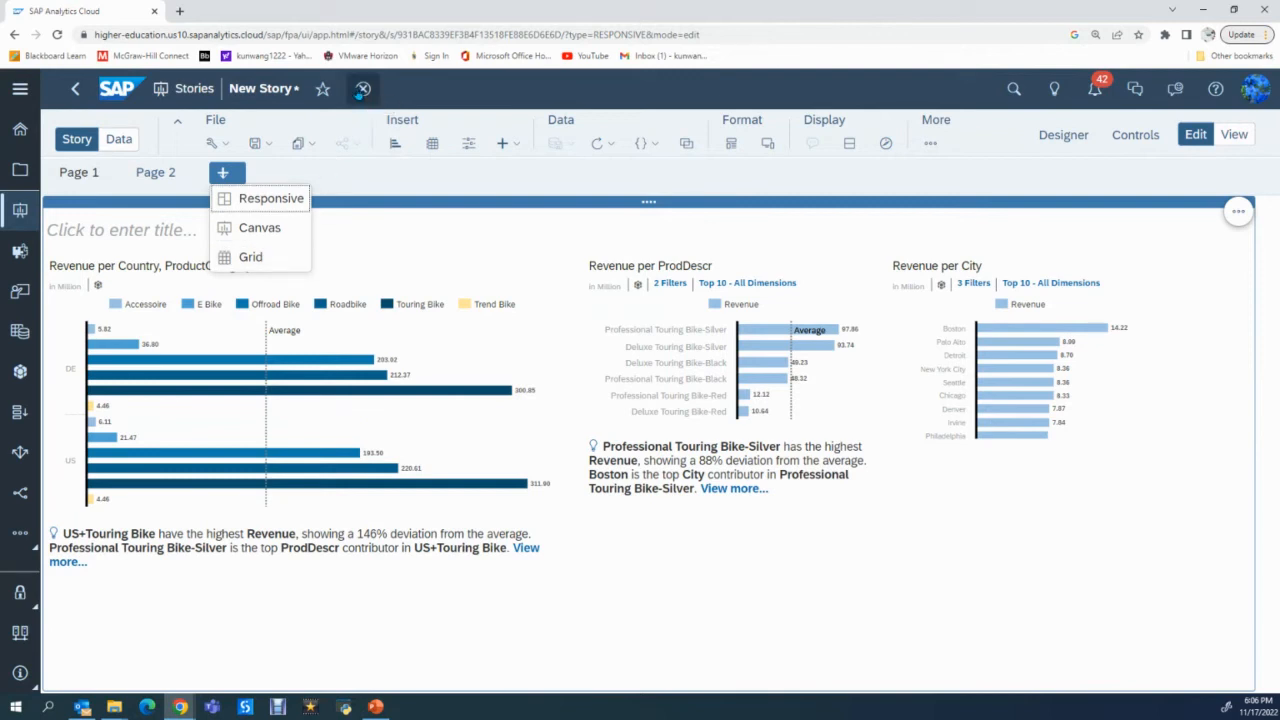
left_click(361, 91)
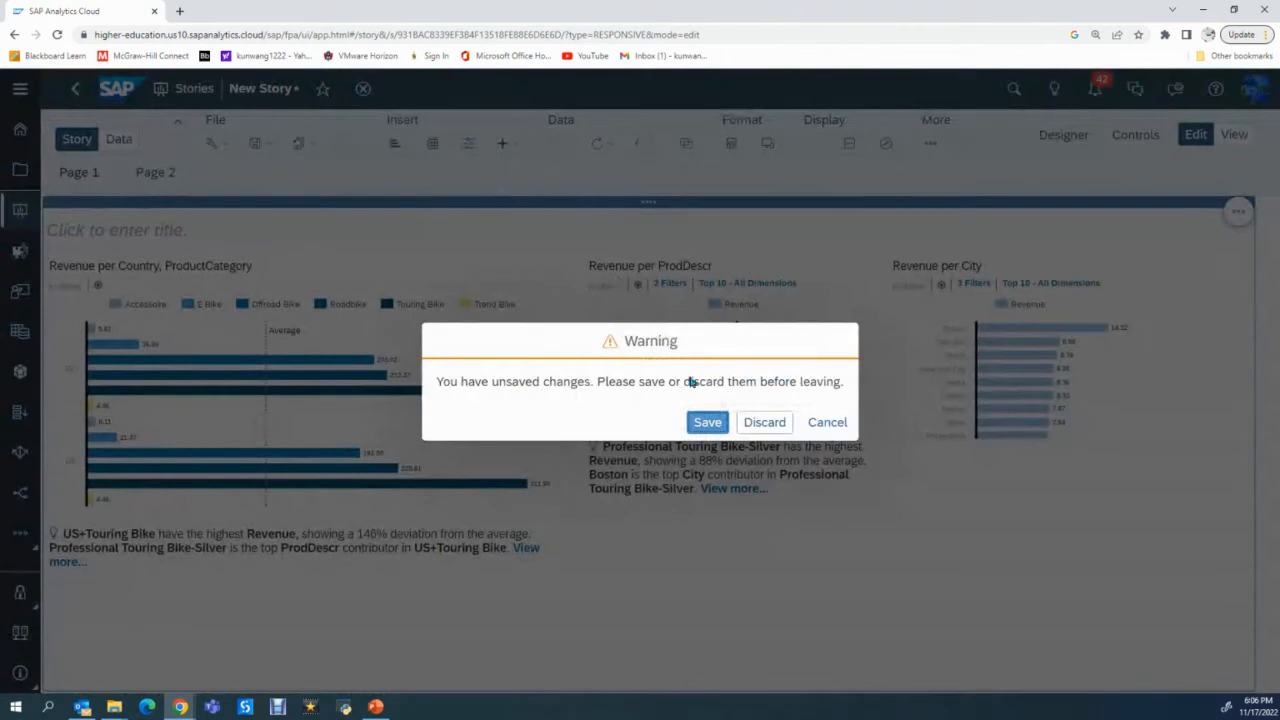
left_click(812, 428)
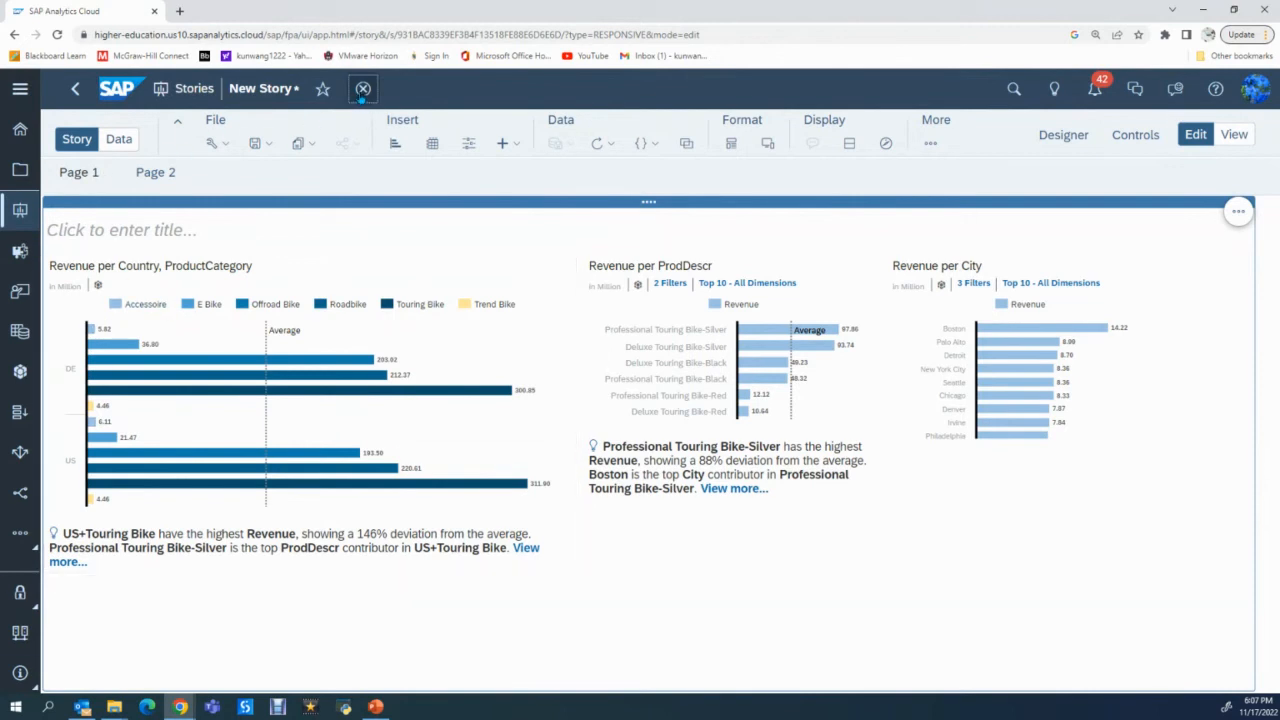
Close the current story, discarding its unsaved changes, and create a new story from a Smart Discovery with the Classic Design Experience.
left_click(363, 89)
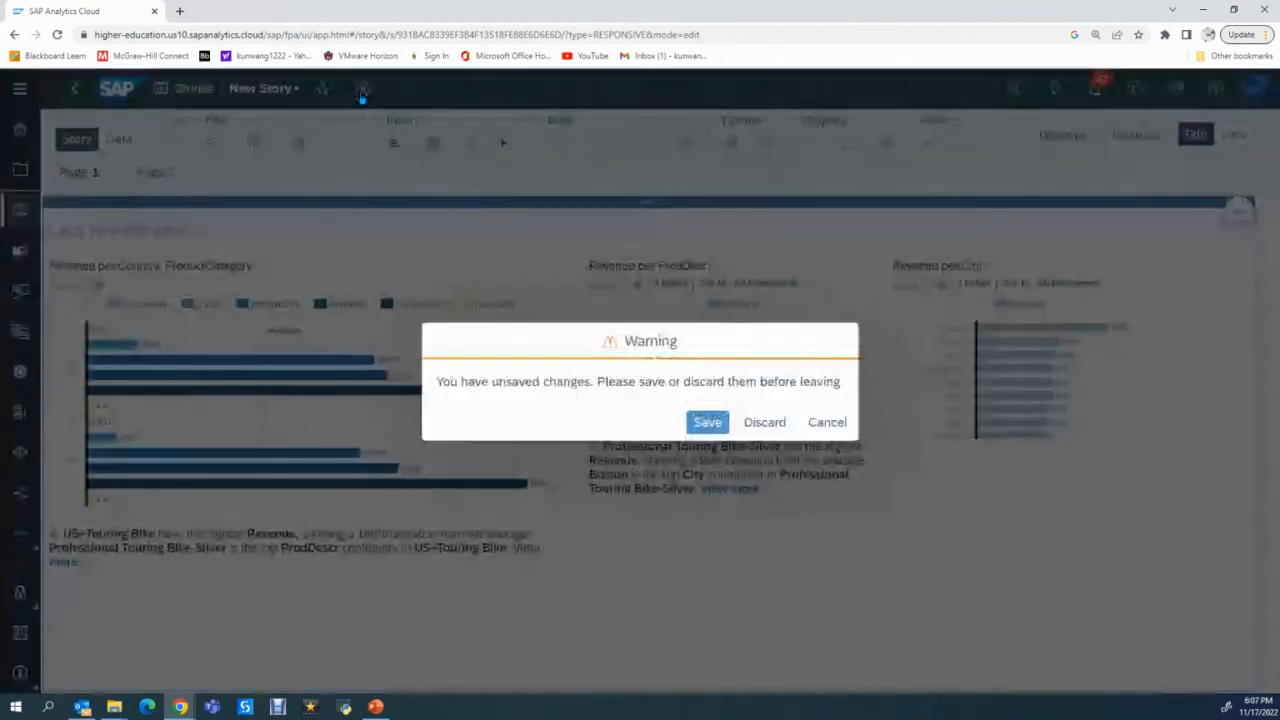
left_click(765, 423)
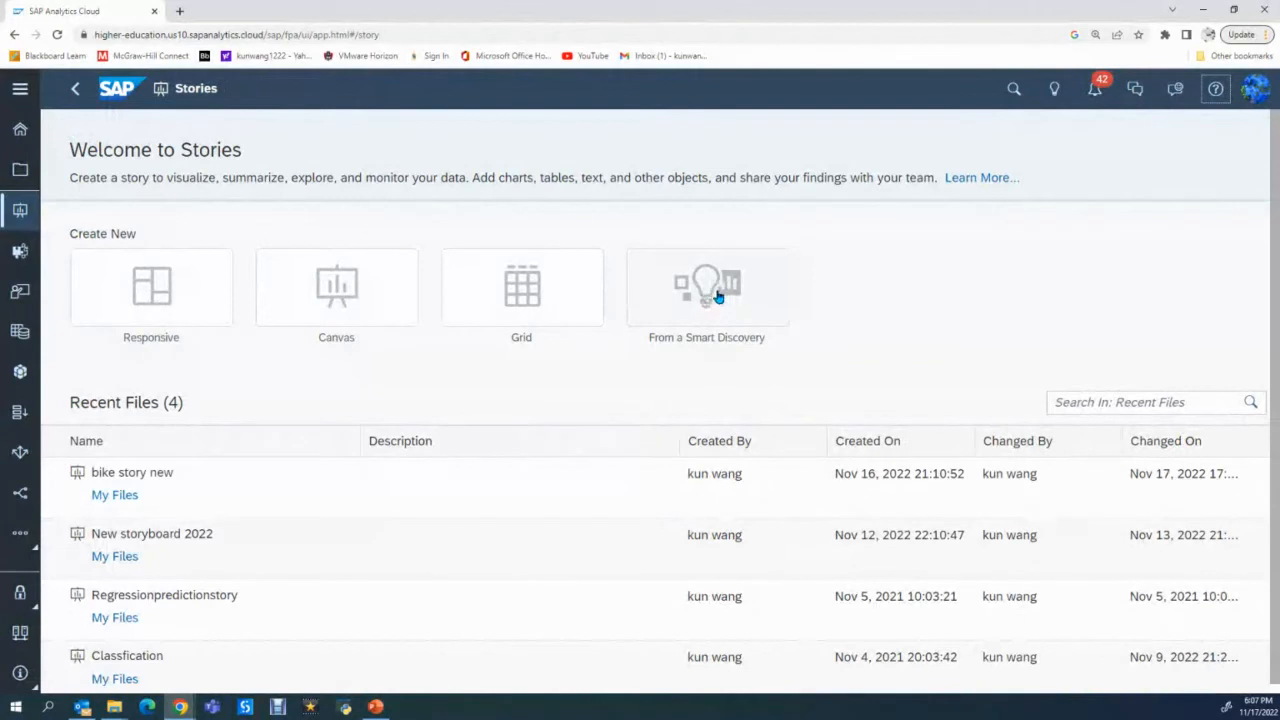
left_click(717, 296)
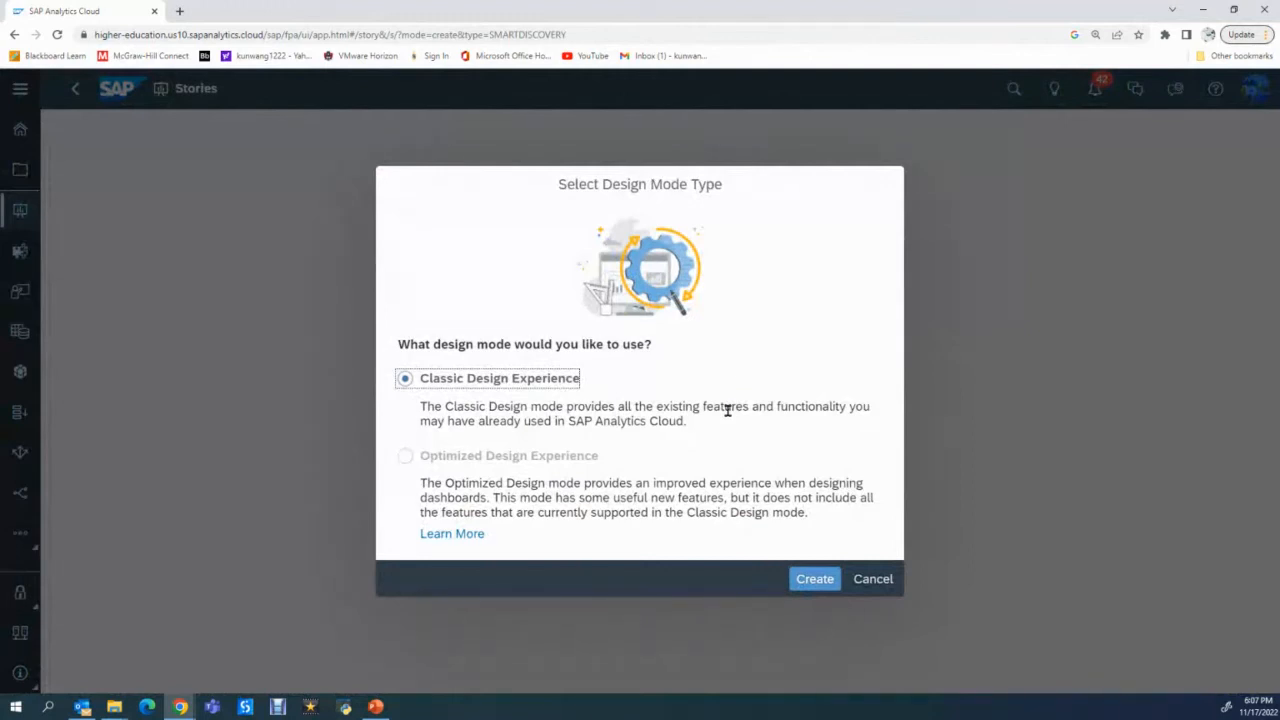
left_click(810, 580)
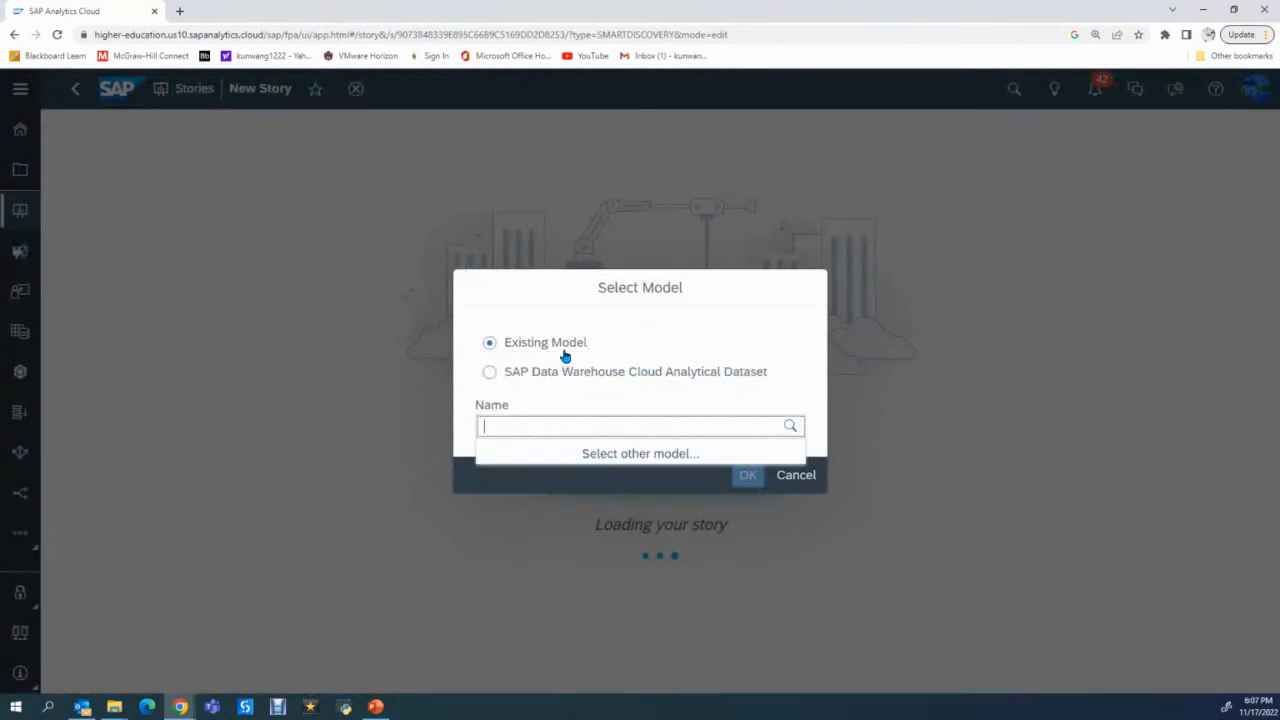
Choose the existing GlobalBikeSales22 dataset from My Files as the Smart Discovery's data source.
left_click(658, 456)
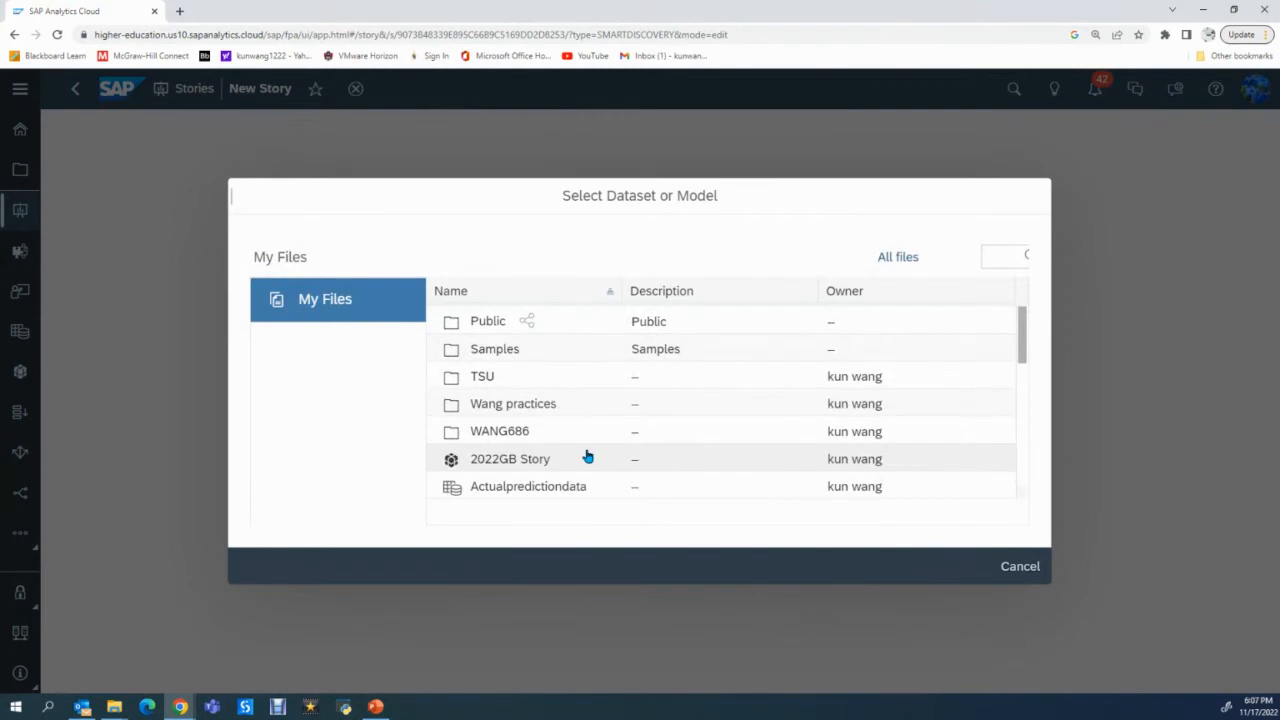
scroll(588, 456, "down", 1)
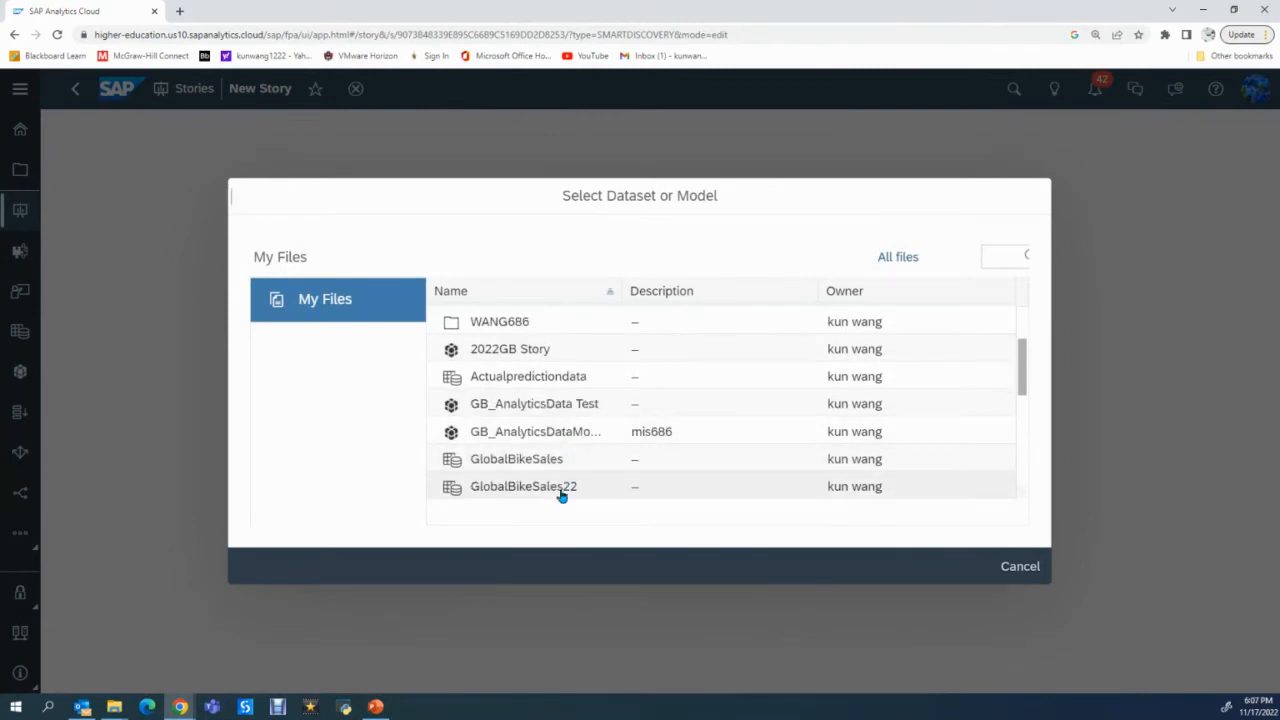
left_click(558, 489)
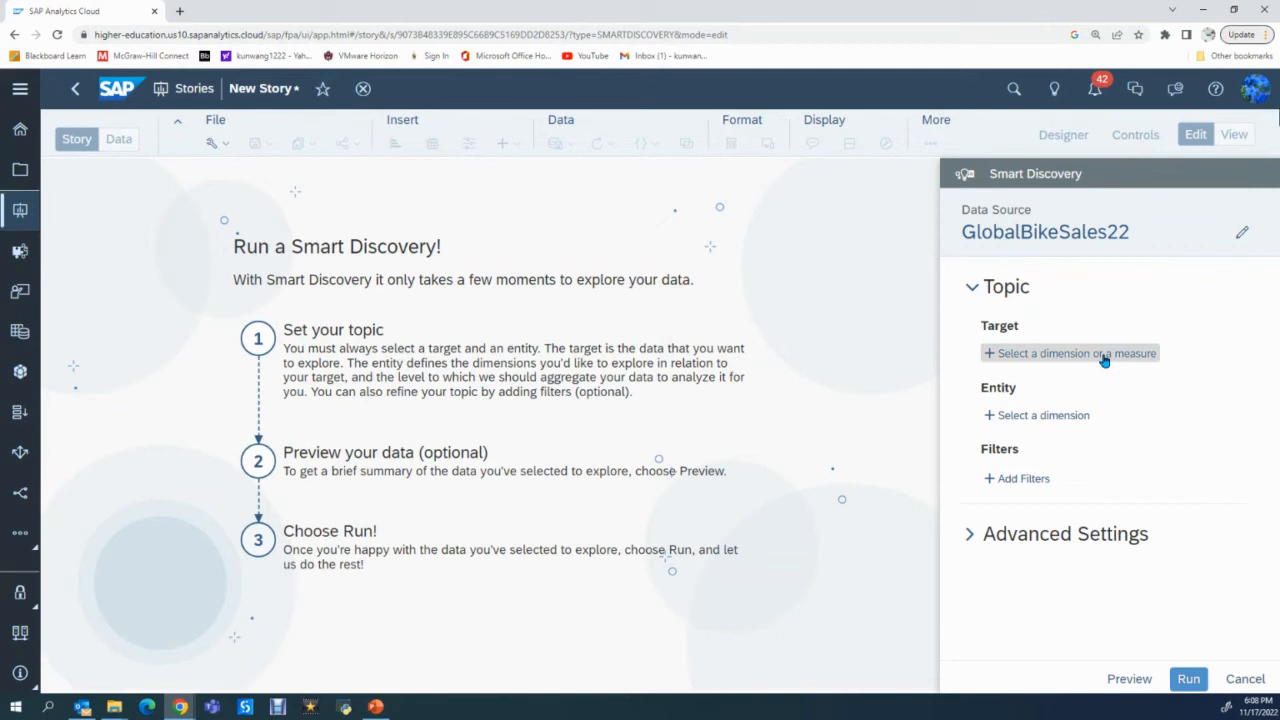
Set the Smart Discovery target to SalesQuantity and the entity to City, CustDescr, Division, ProdDescr and SalesOrg.
left_click(994, 362)
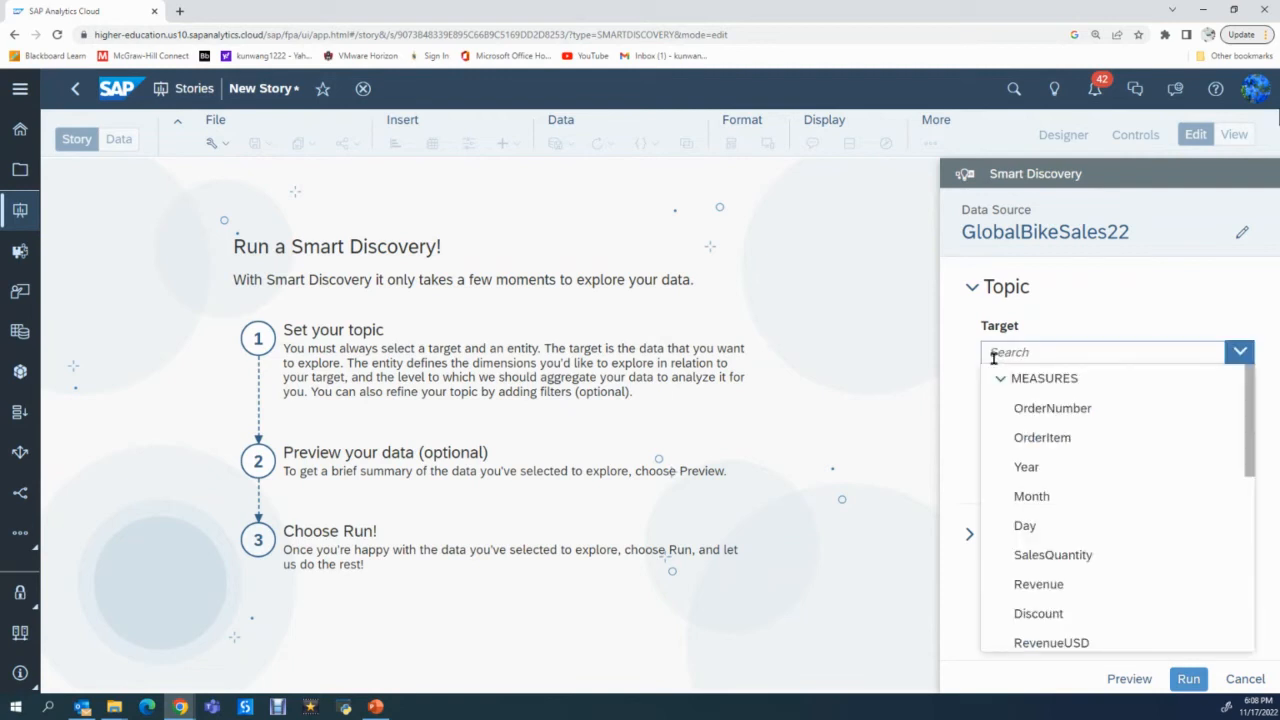
left_click(1080, 565)
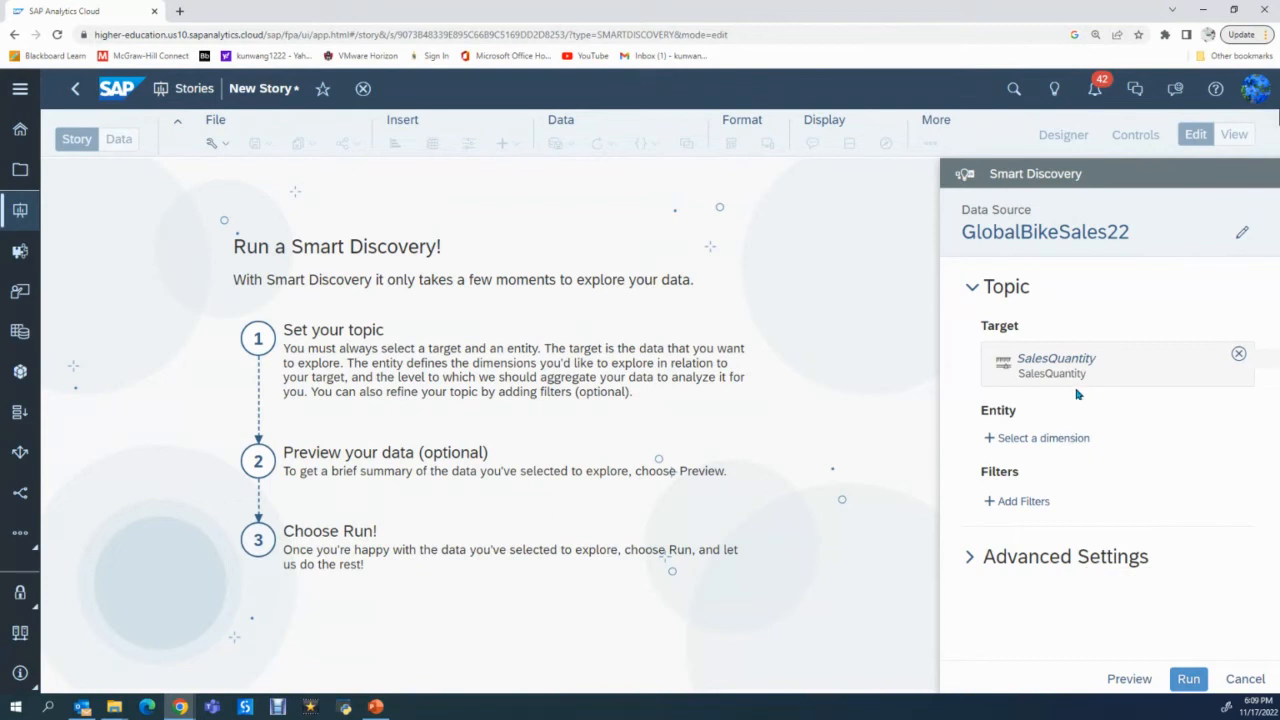
left_click(988, 440)
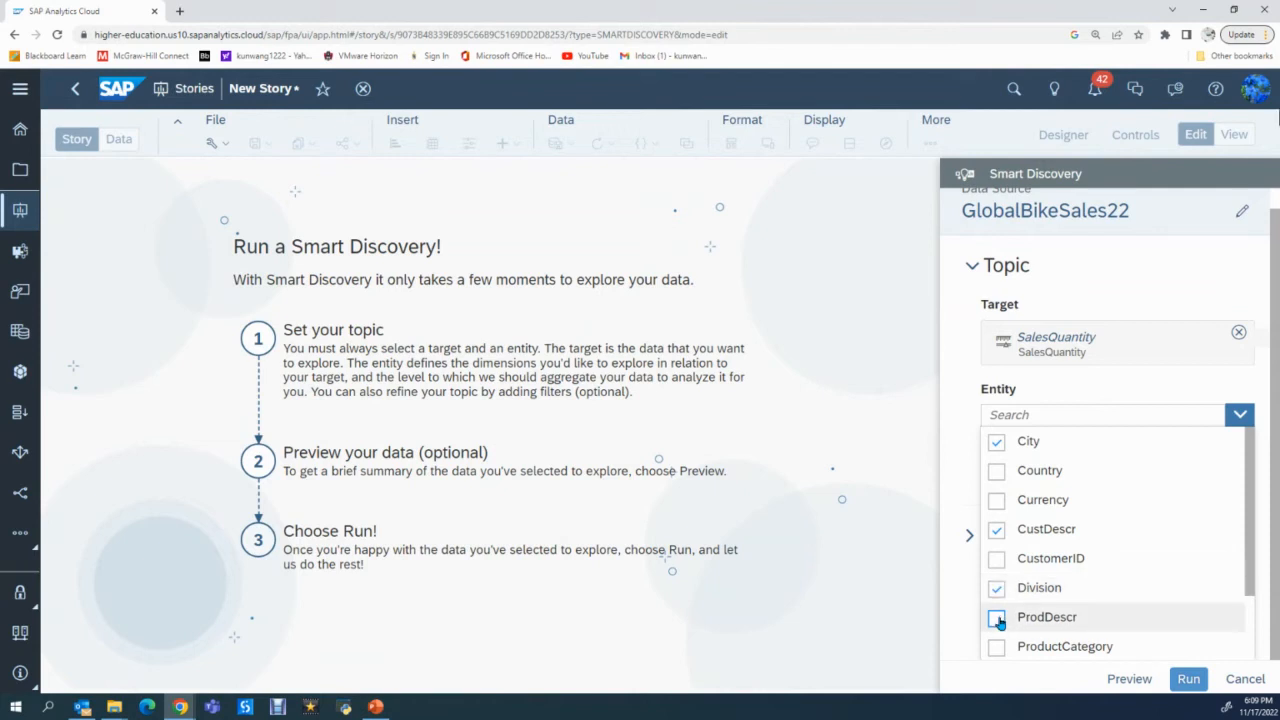
left_click_drag(1249, 555, 1245, 636)
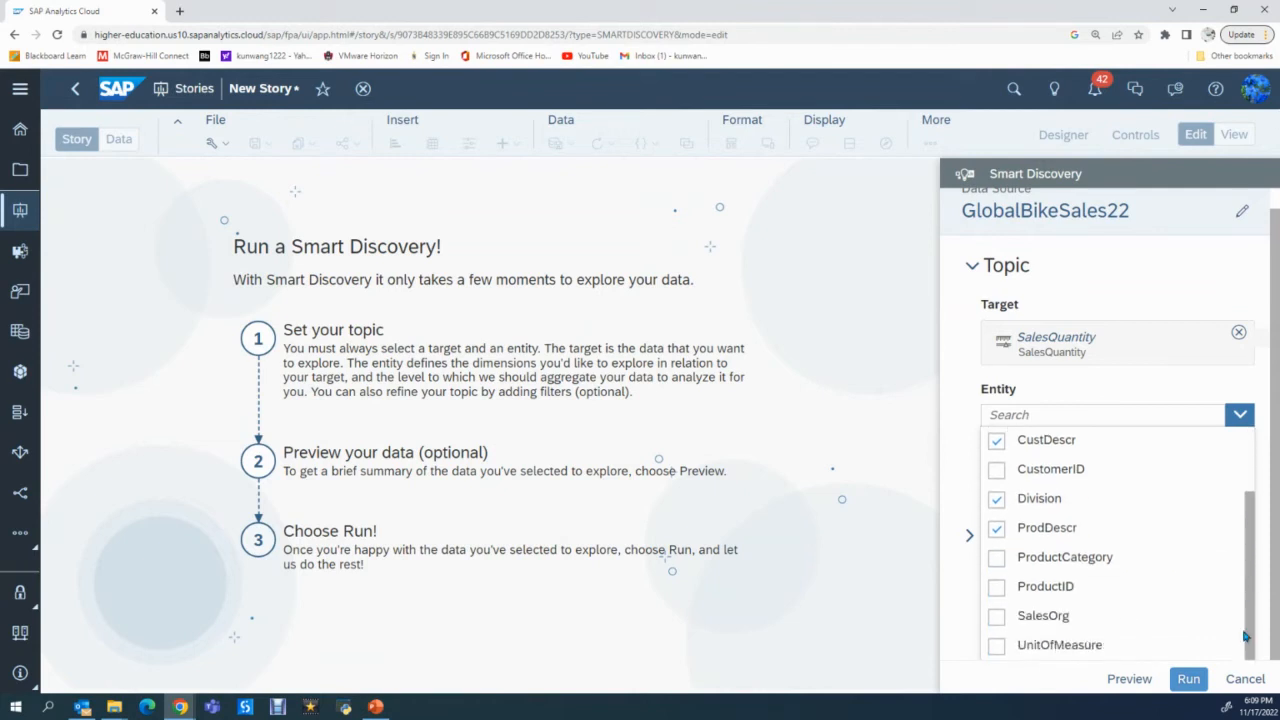
left_click(996, 617)
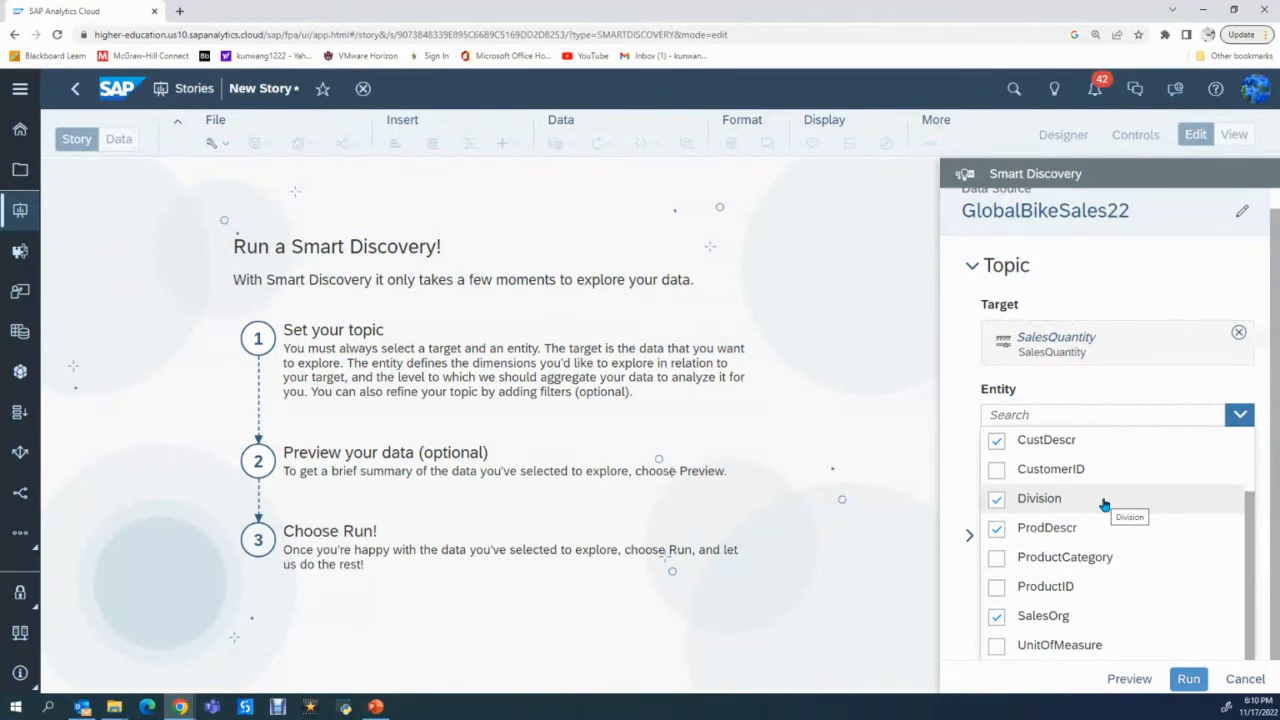
left_click(1122, 684)
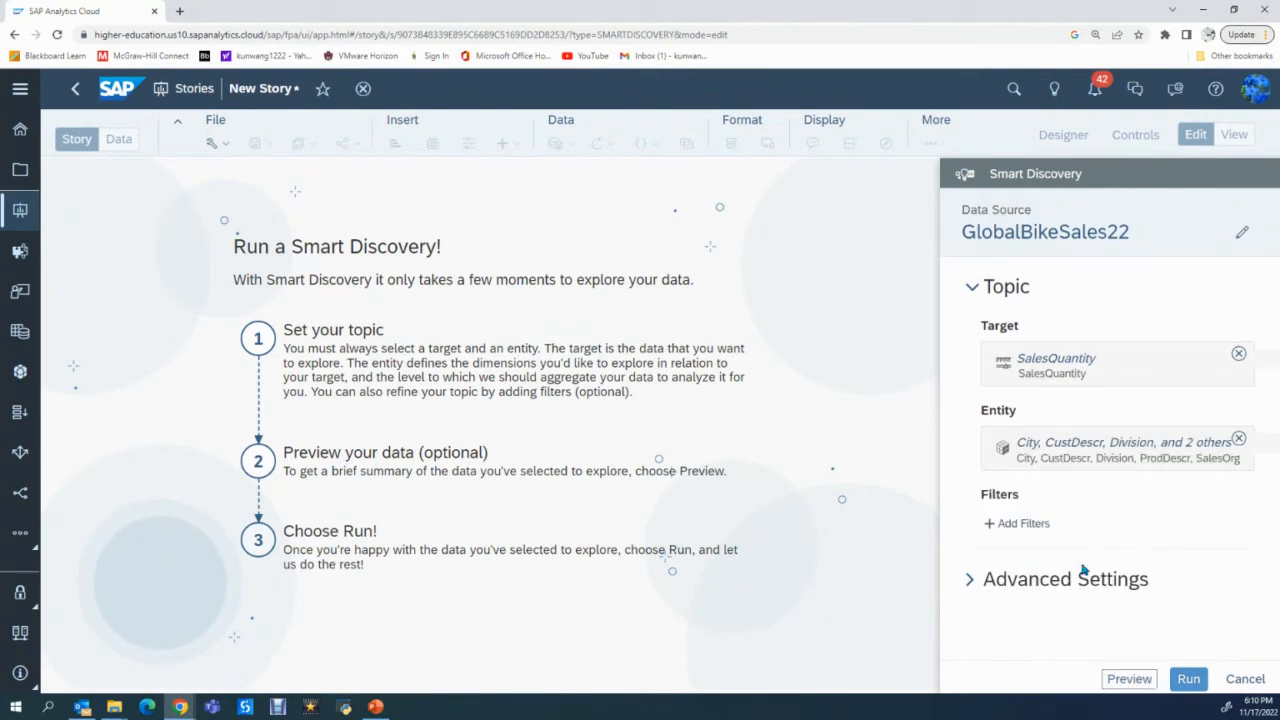
Check the dimensions in the Smart Discovery's entity and run the discovery without filters.
mouse_move(1106, 465)
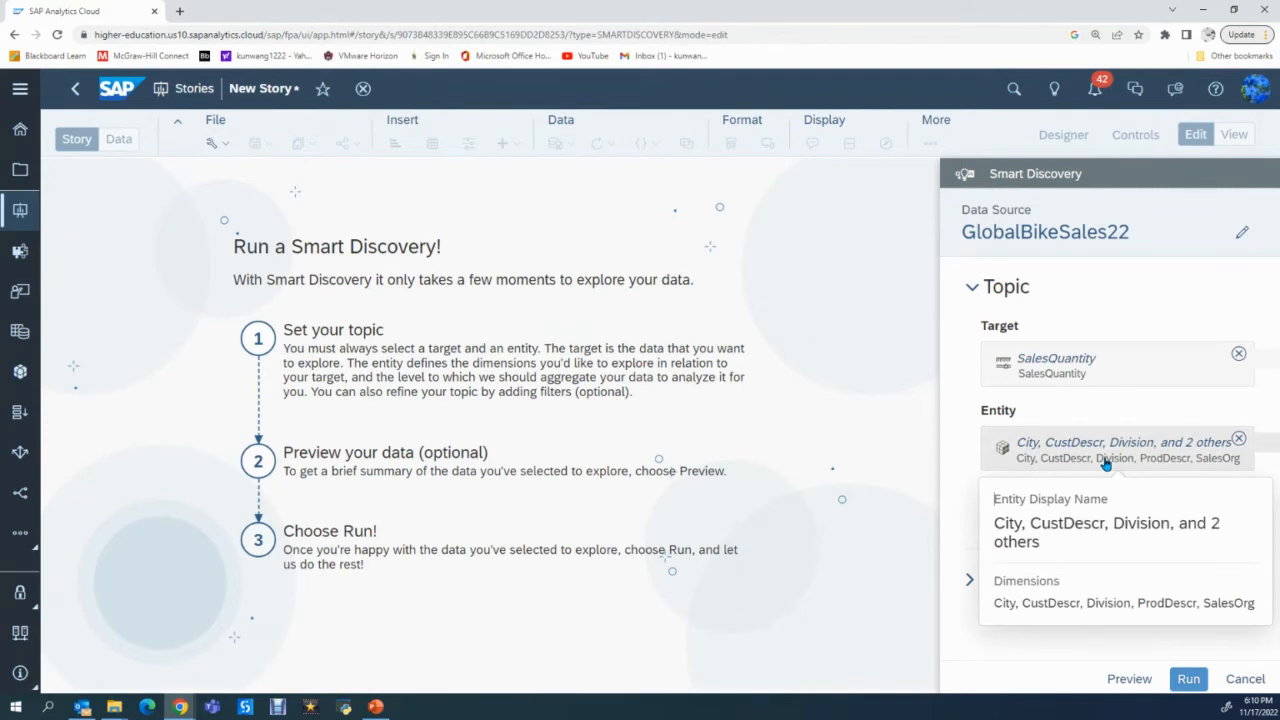
mouse_move(1104, 366)
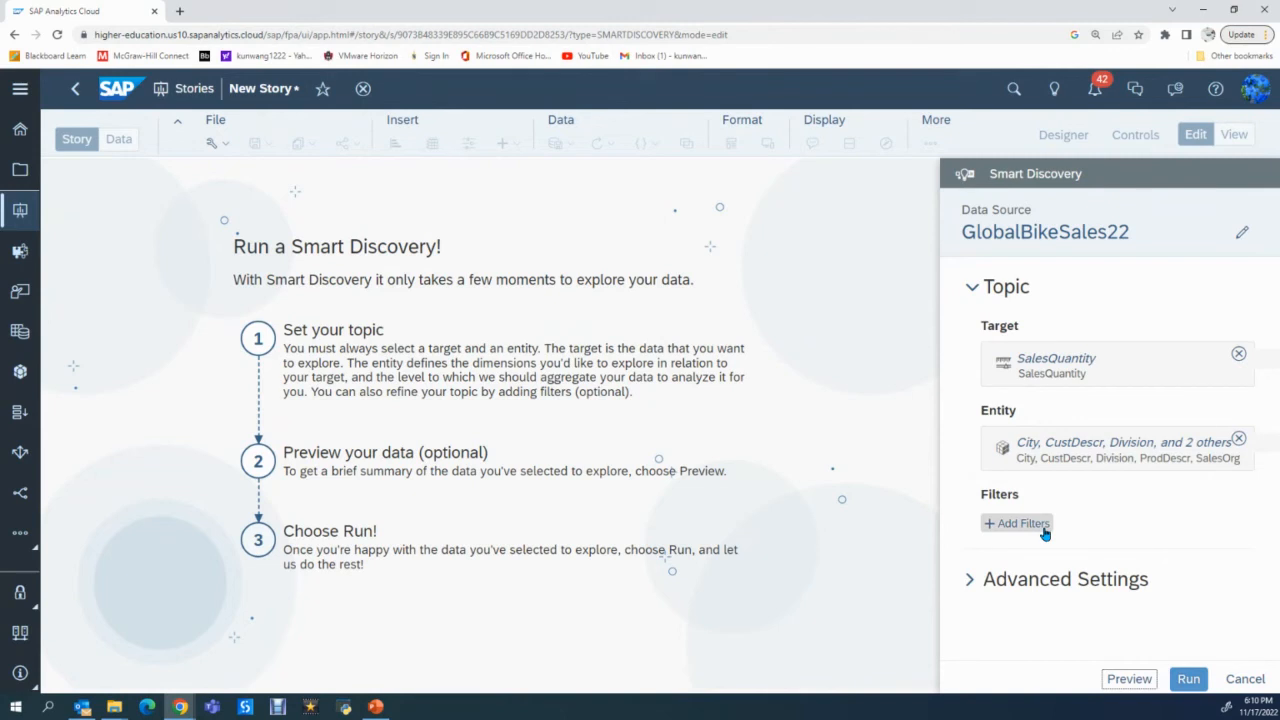
left_click(1187, 679)
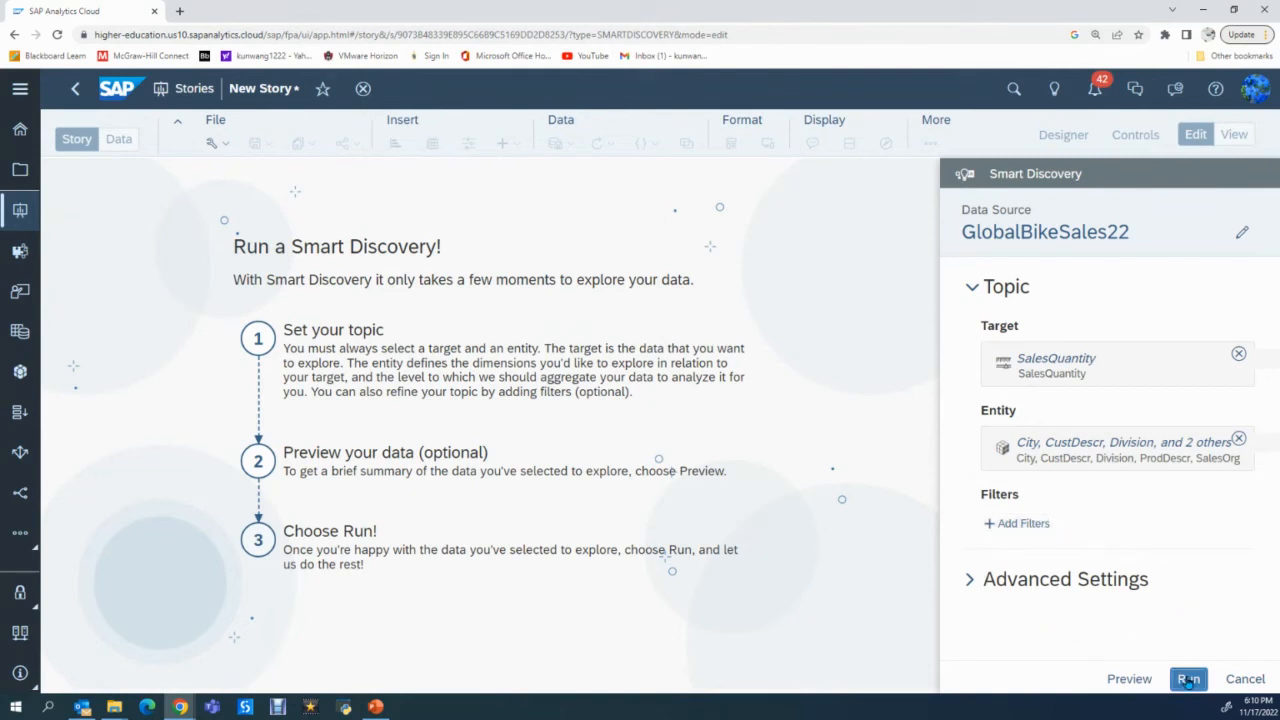
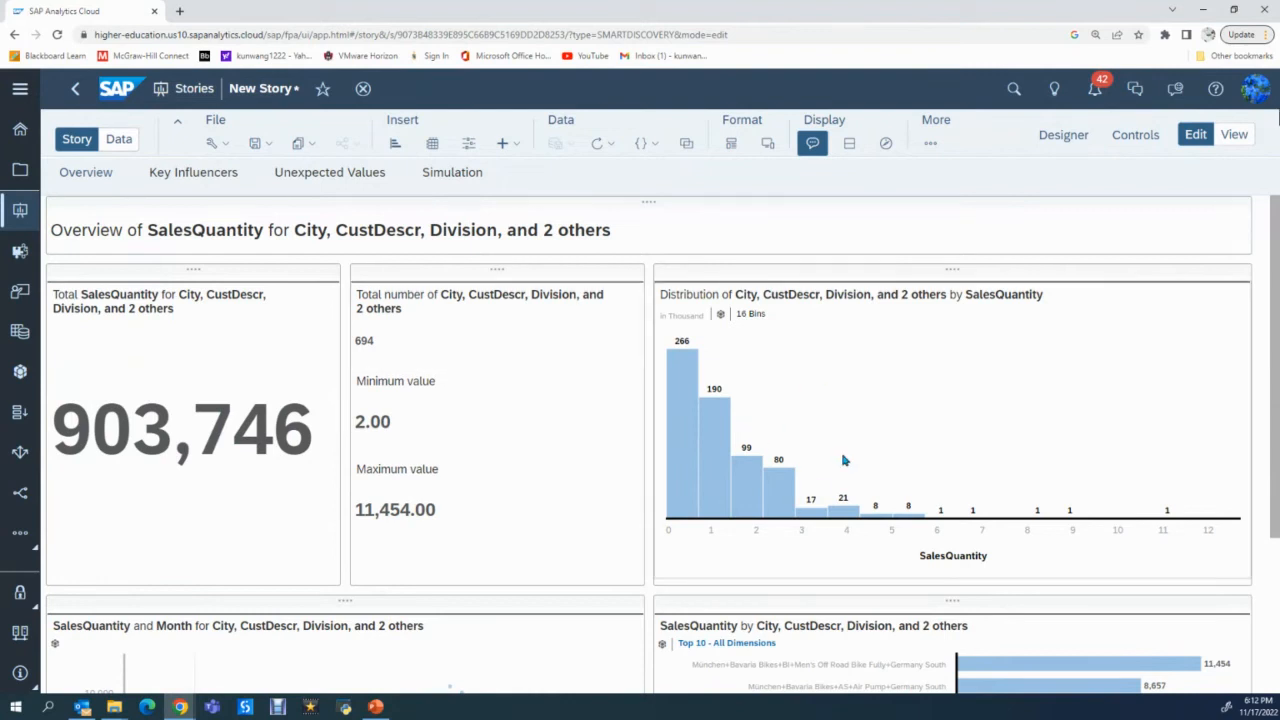
Examine the SalesQuantity distribution histogram on the Overview page, checking the range and number of values in its first bins.
mouse_move(689, 491)
mouse_move(689, 366)
mouse_move(680, 395)
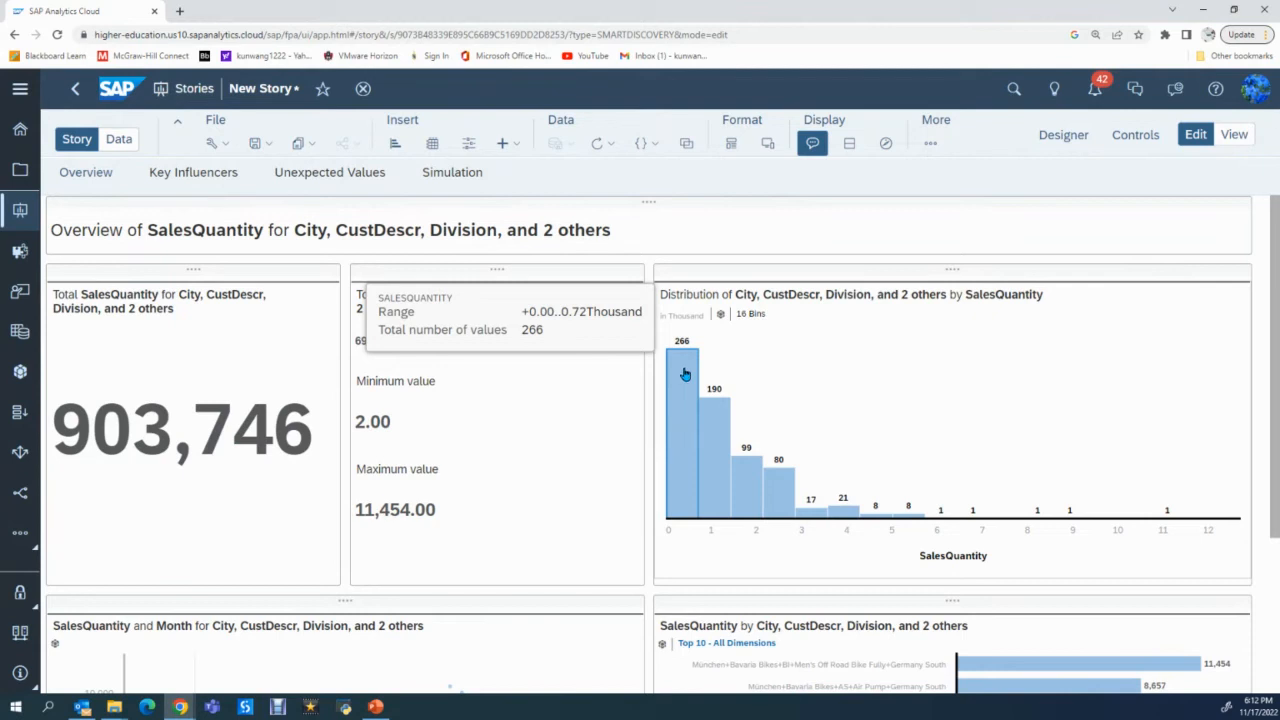
mouse_move(720, 423)
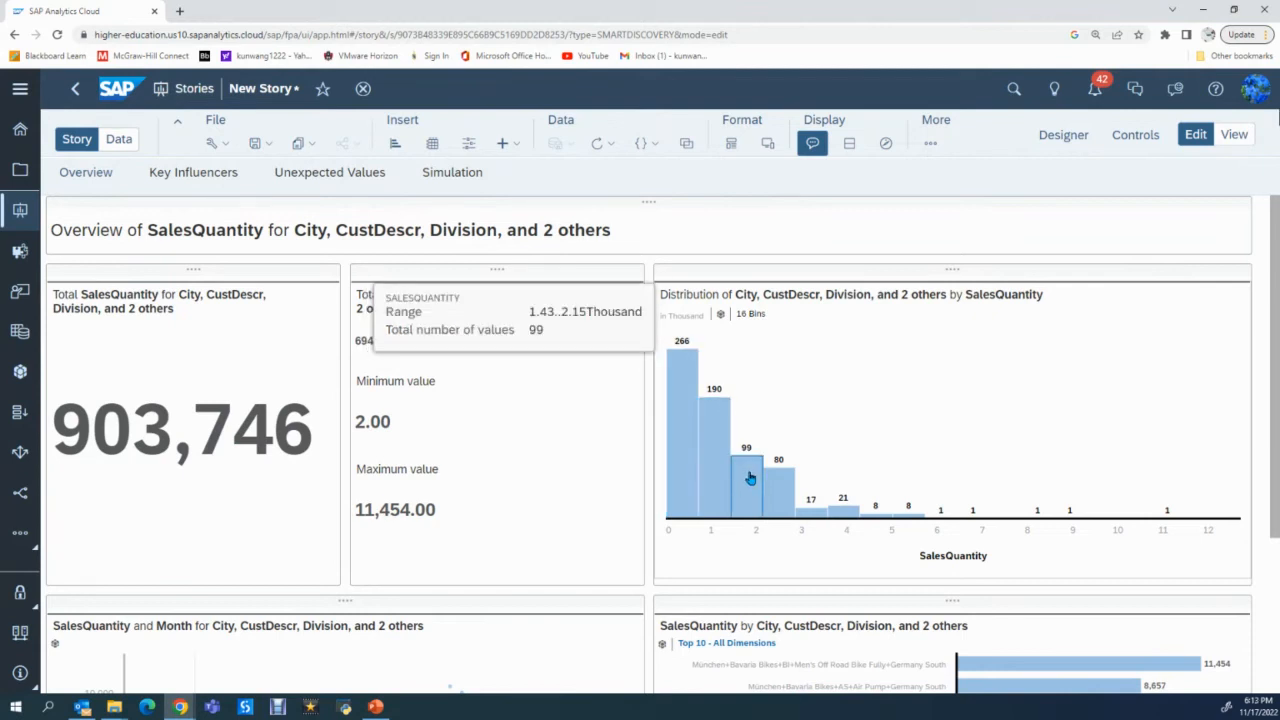
mouse_move(773, 484)
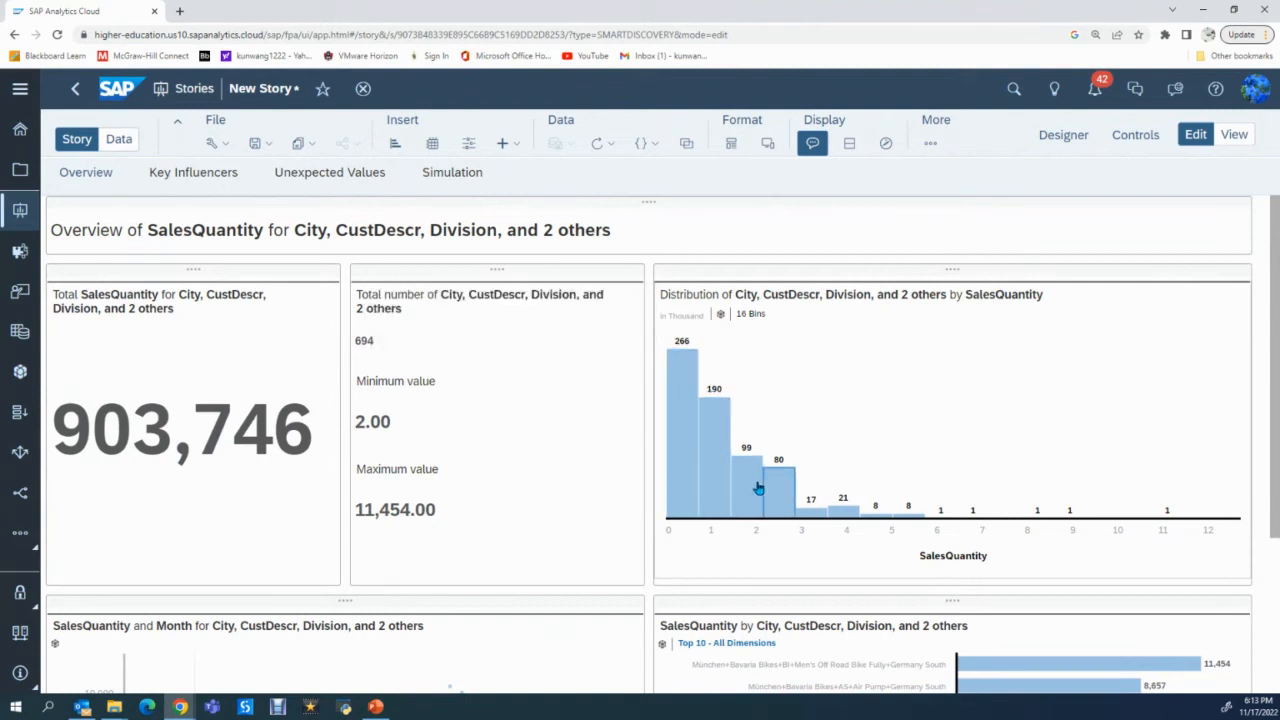
mouse_move(737, 494)
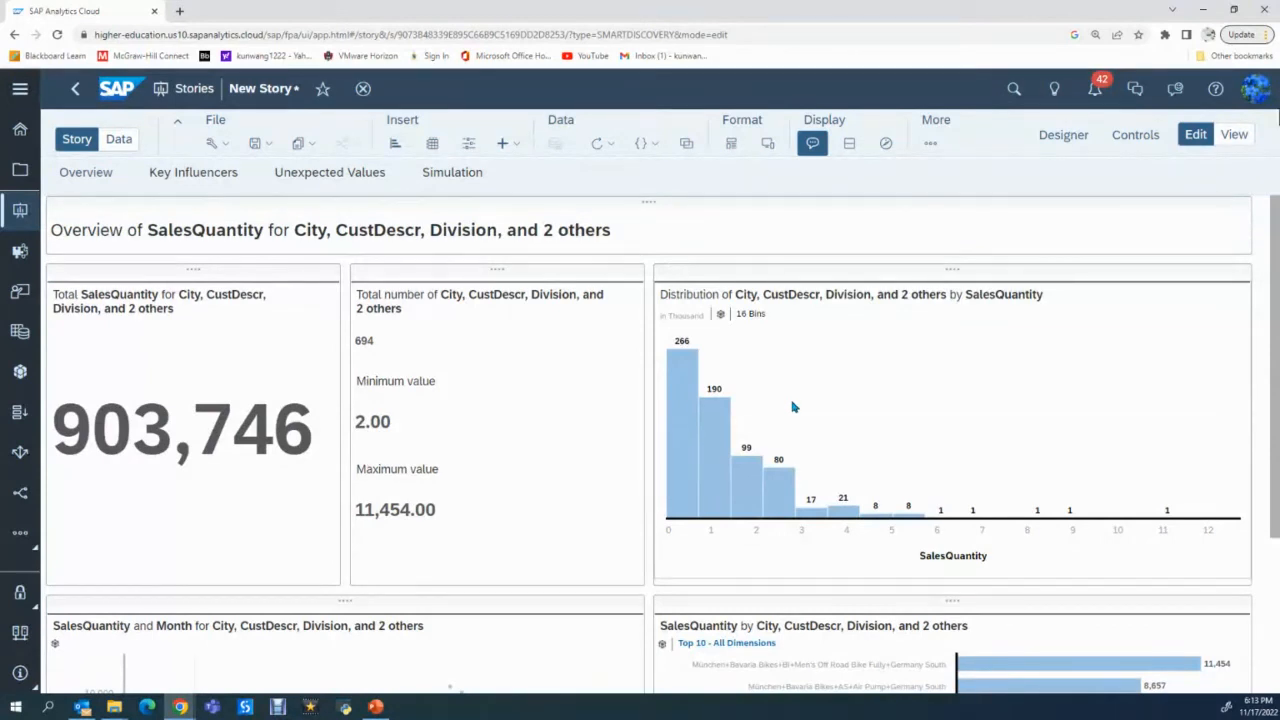
left_click(681, 366)
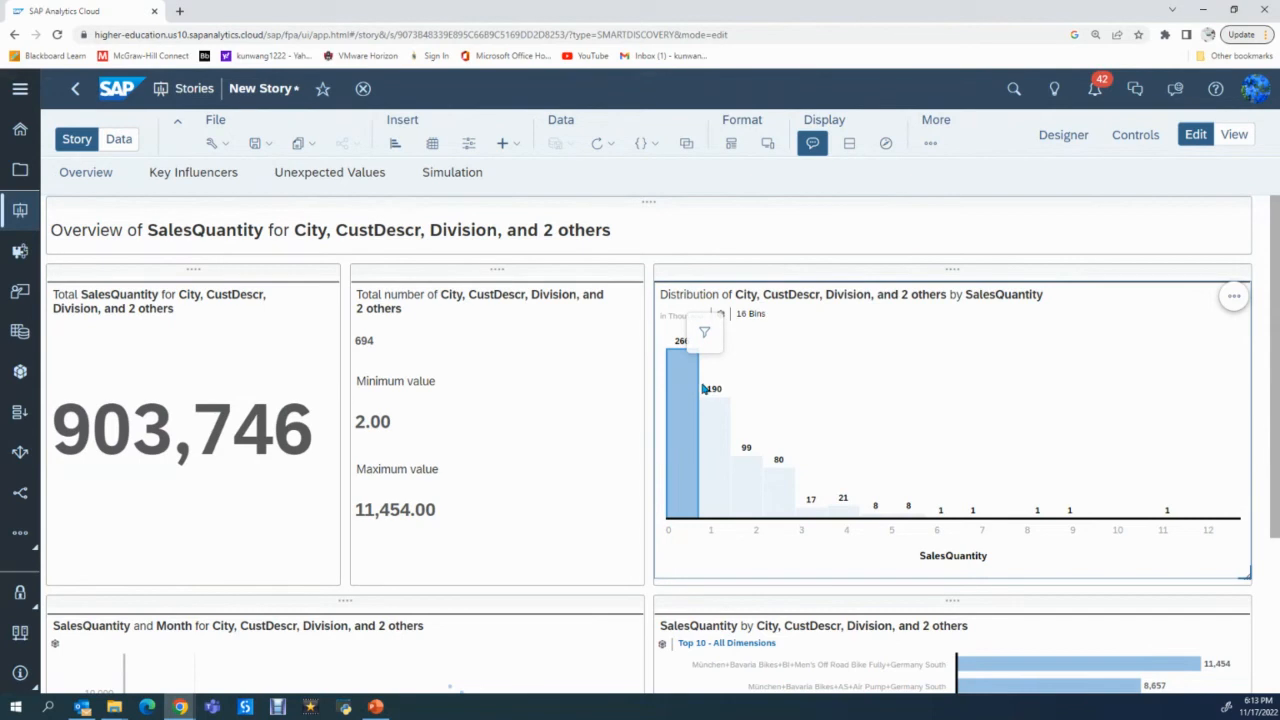
mouse_move(671, 383)
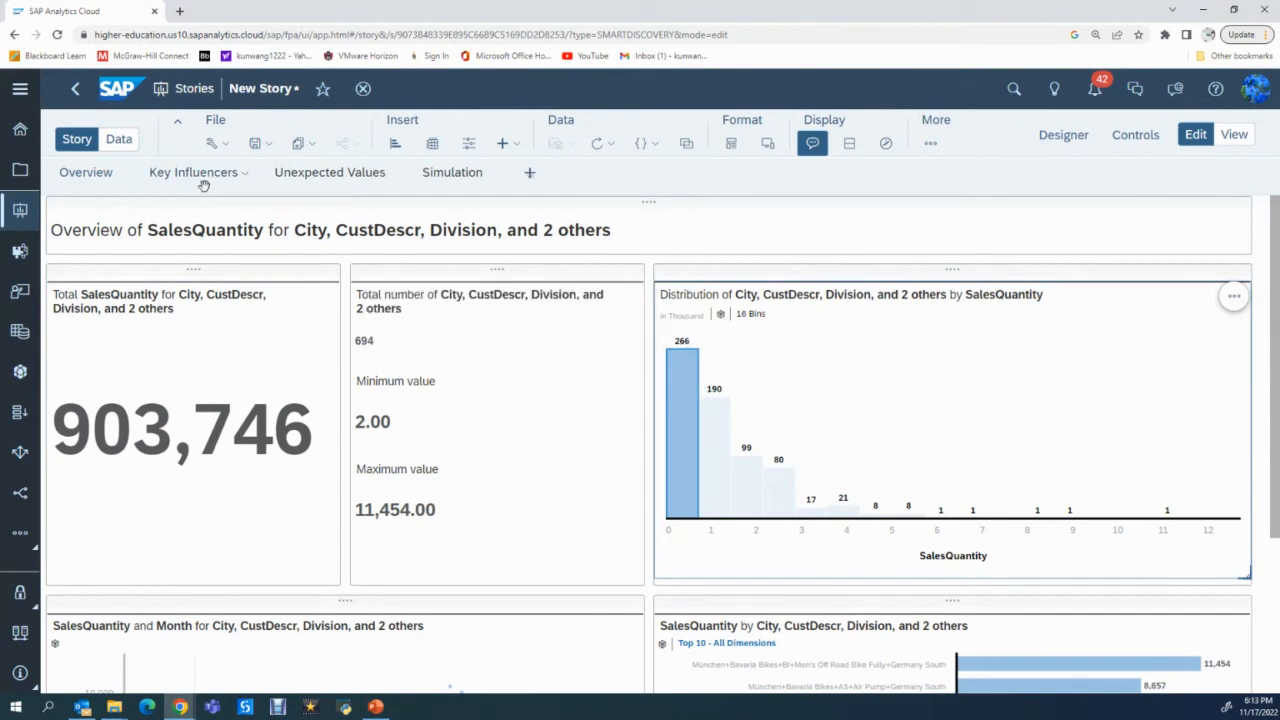
Review the Overview page's remaining charts, including the SalesQuantity and Month scatter plot and the top 10 SalesQuantity bar chart.
scroll(265, 563, "down", 3)
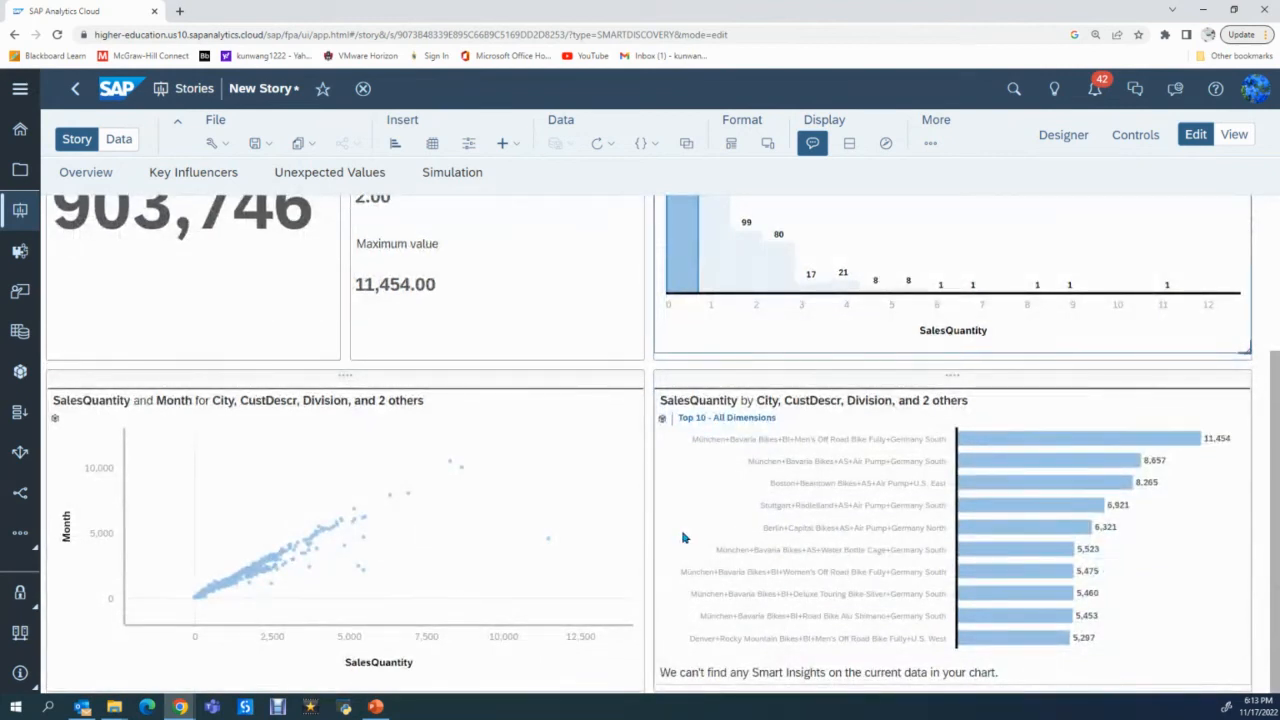
scroll(683, 538, "up", 3)
scroll(694, 529, "down", 1)
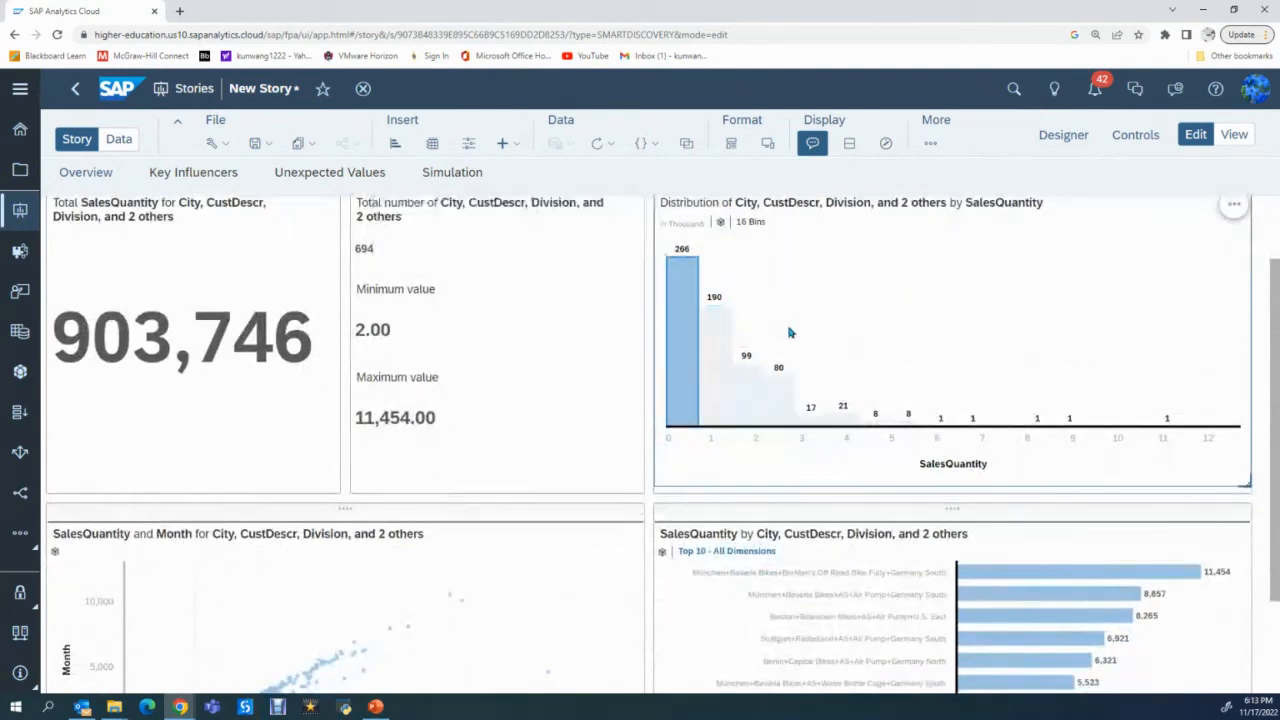
scroll(786, 320, "up", 1)
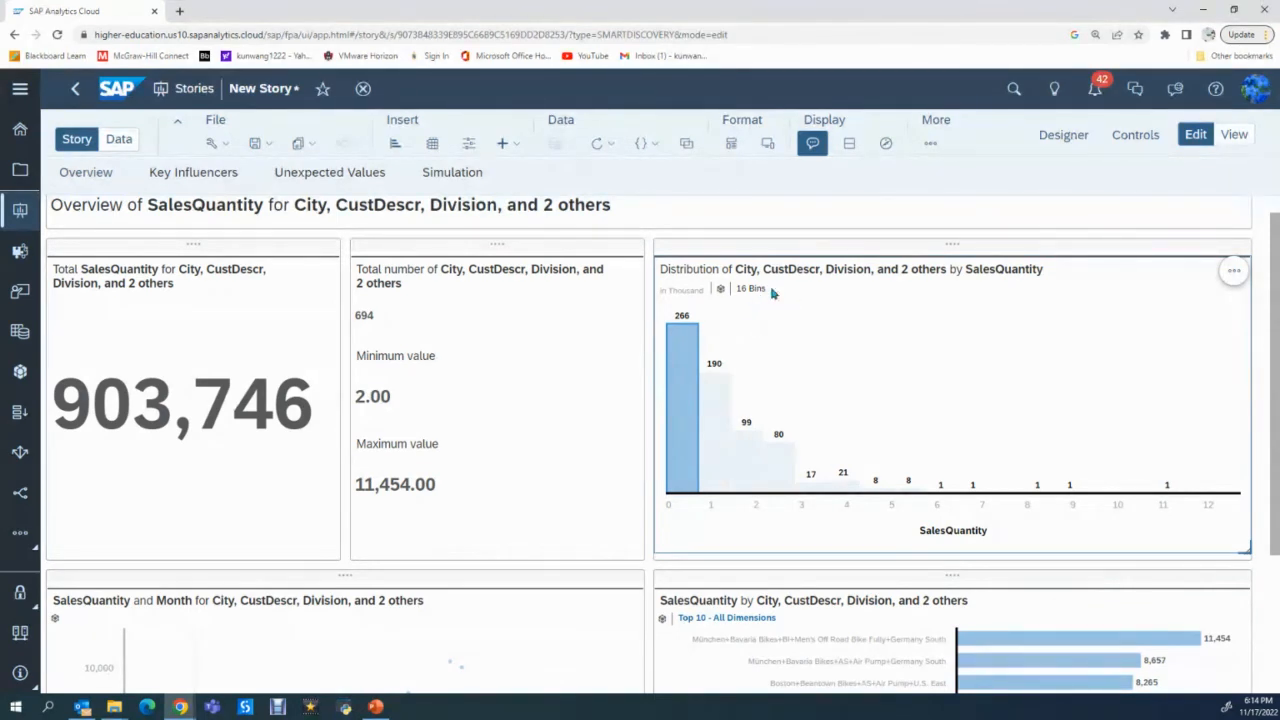
scroll(787, 425, "down", 2)
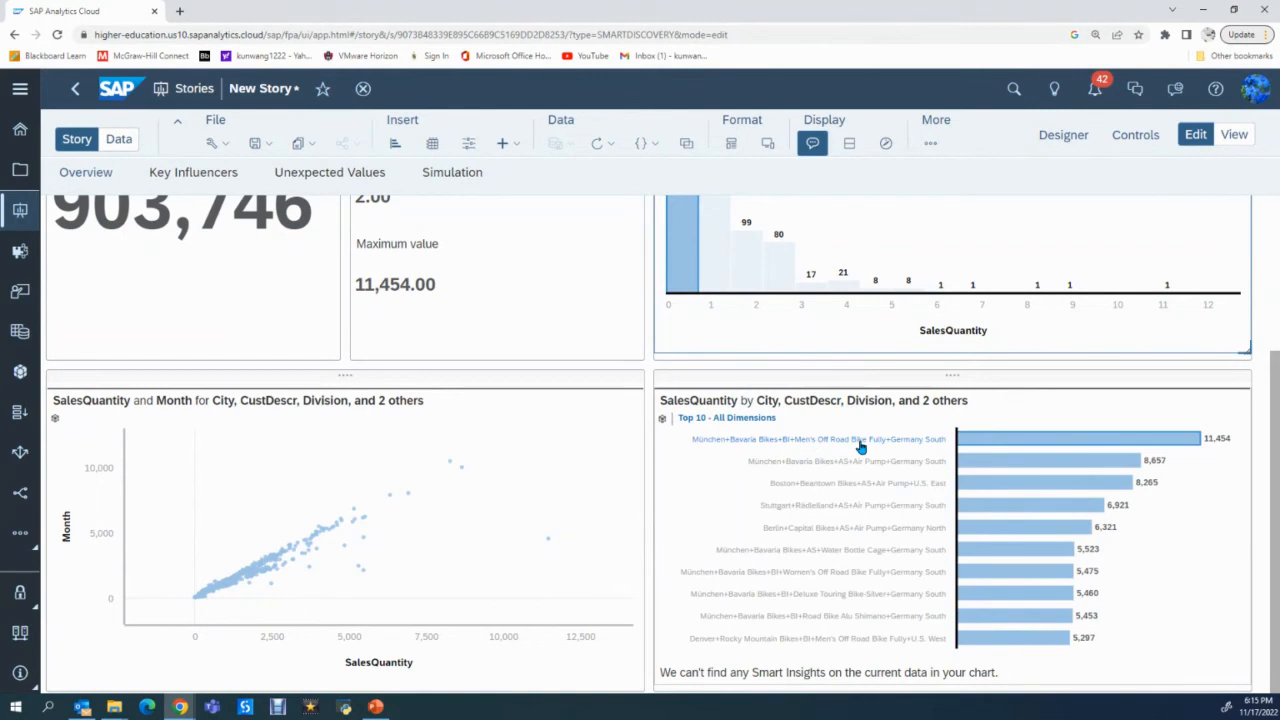
mouse_move(1207, 446)
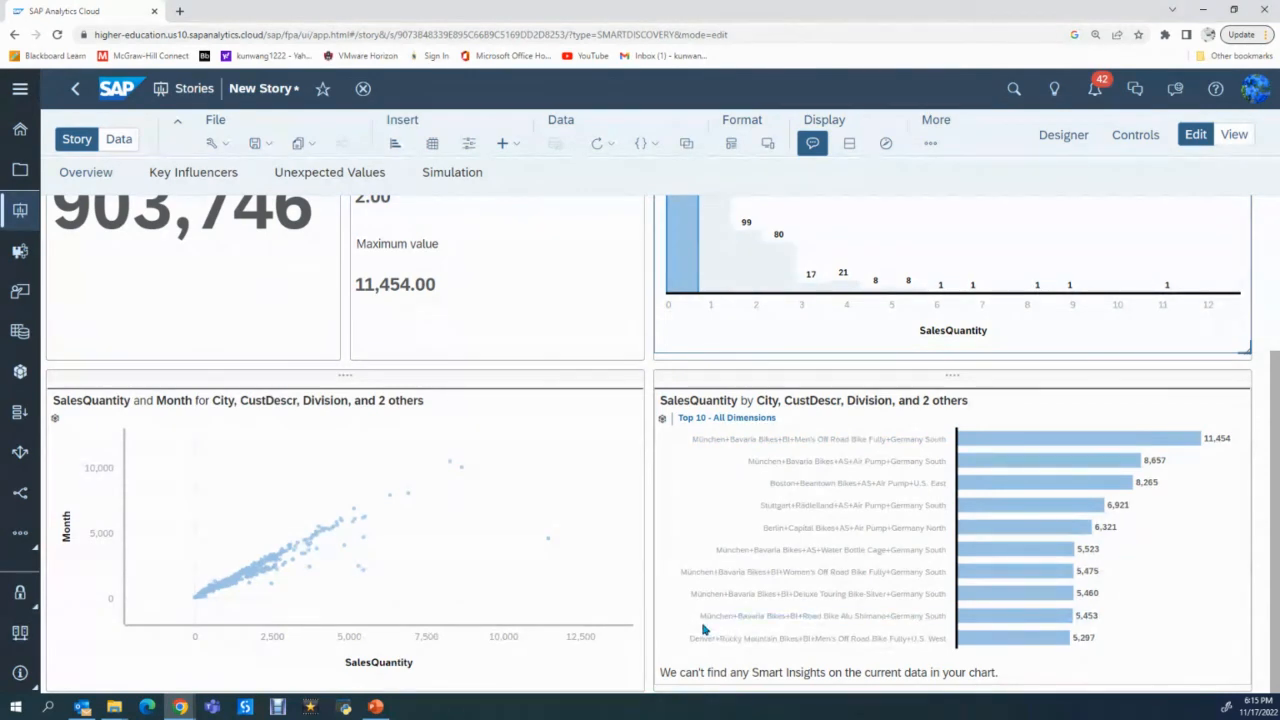
scroll(243, 469, "up", 2)
scroll(243, 469, "up", 2)
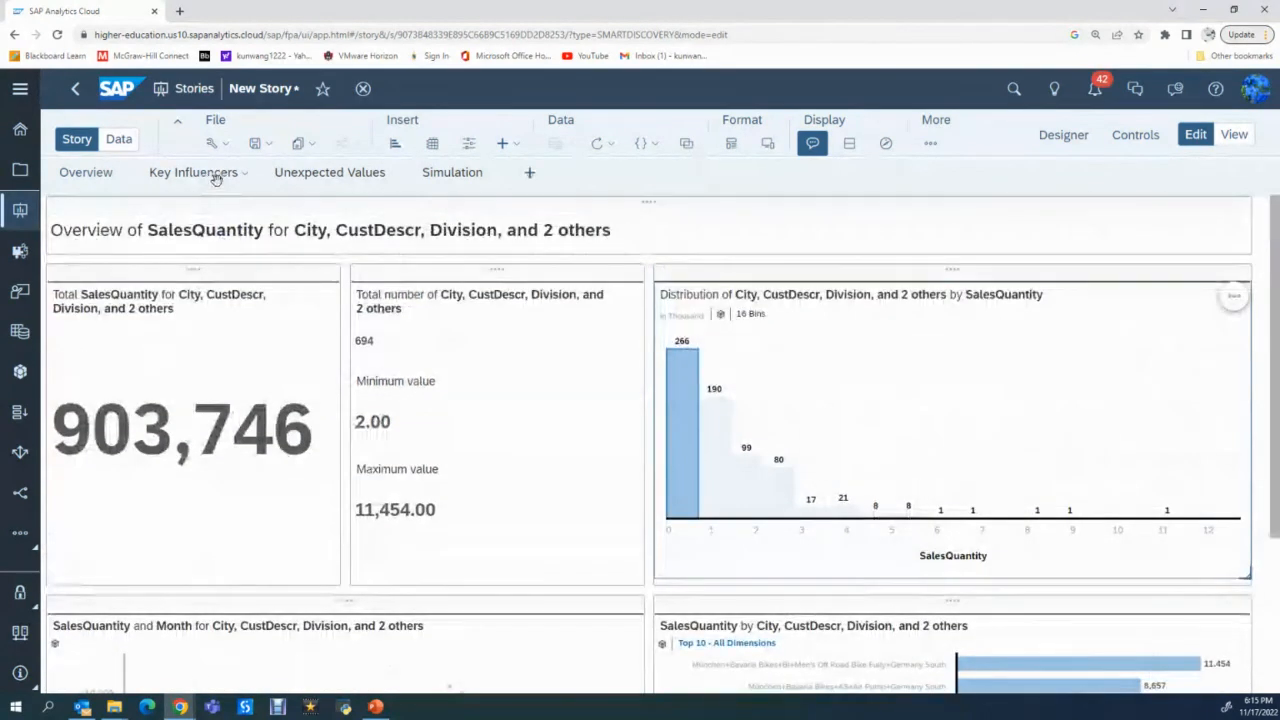
Go to the Key Influencers page and examine the table of columns influencing SalesQuantity with their correlations.
left_click(216, 176)
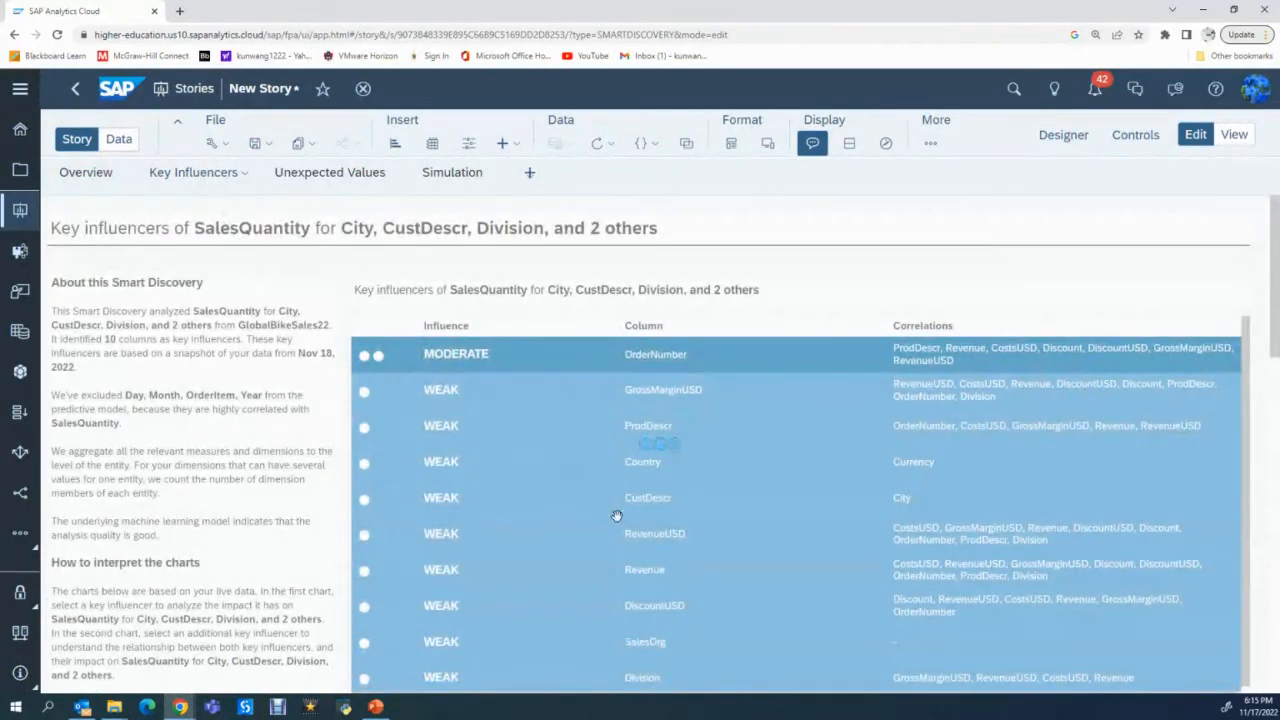
scroll(572, 526, "down", 2)
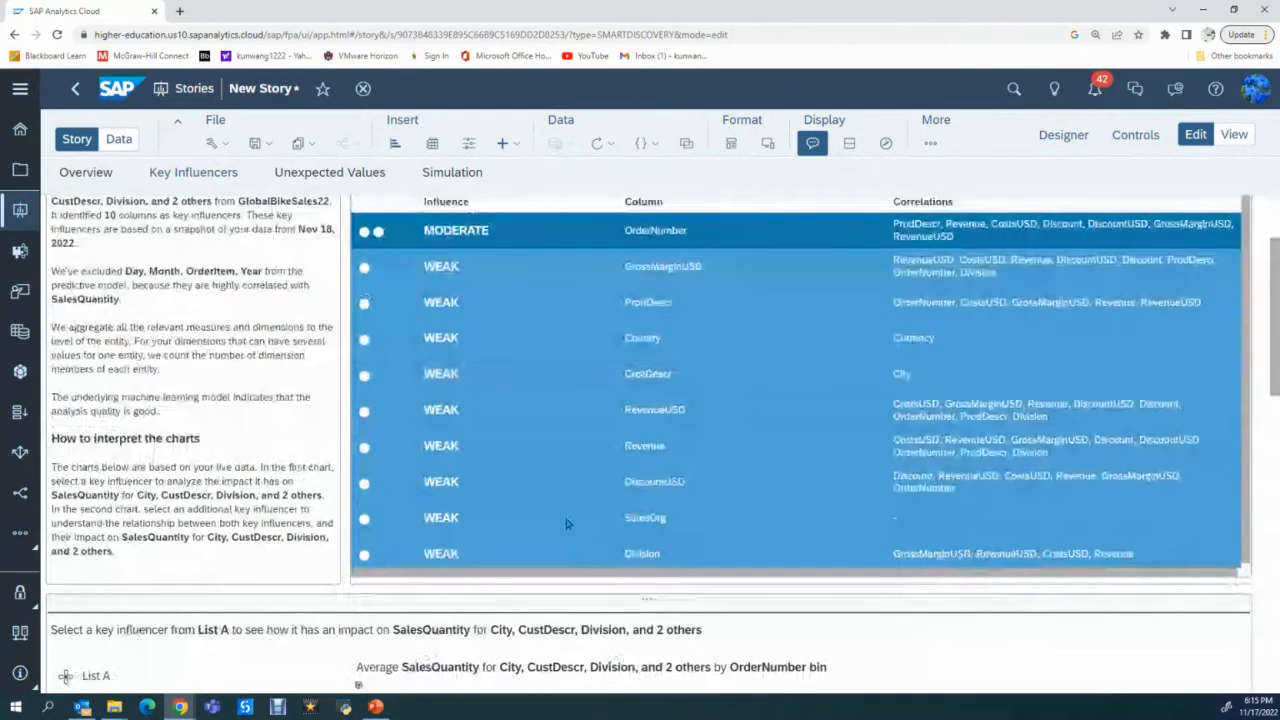
scroll(560, 497, "up", 1)
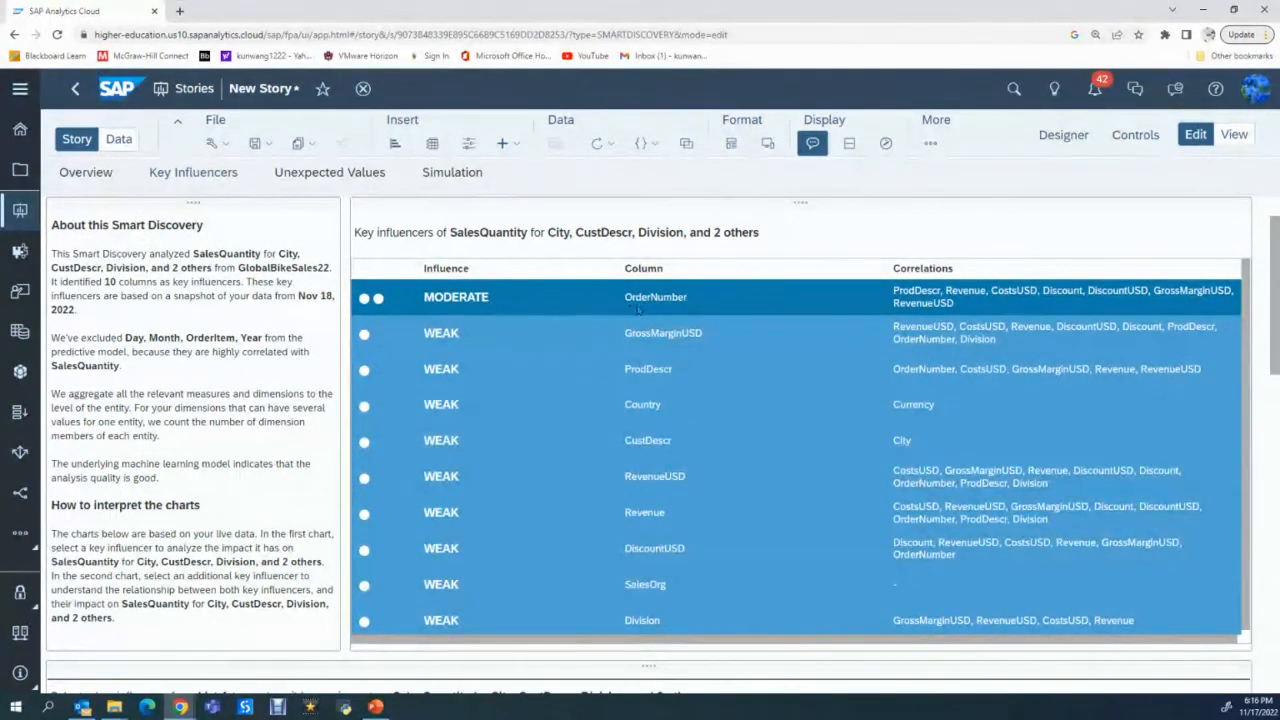
Examine the average and distribution charts on the Key Influencers page for GrossMarginUSD bin and for Country from List A.
scroll(487, 446, "down", 1)
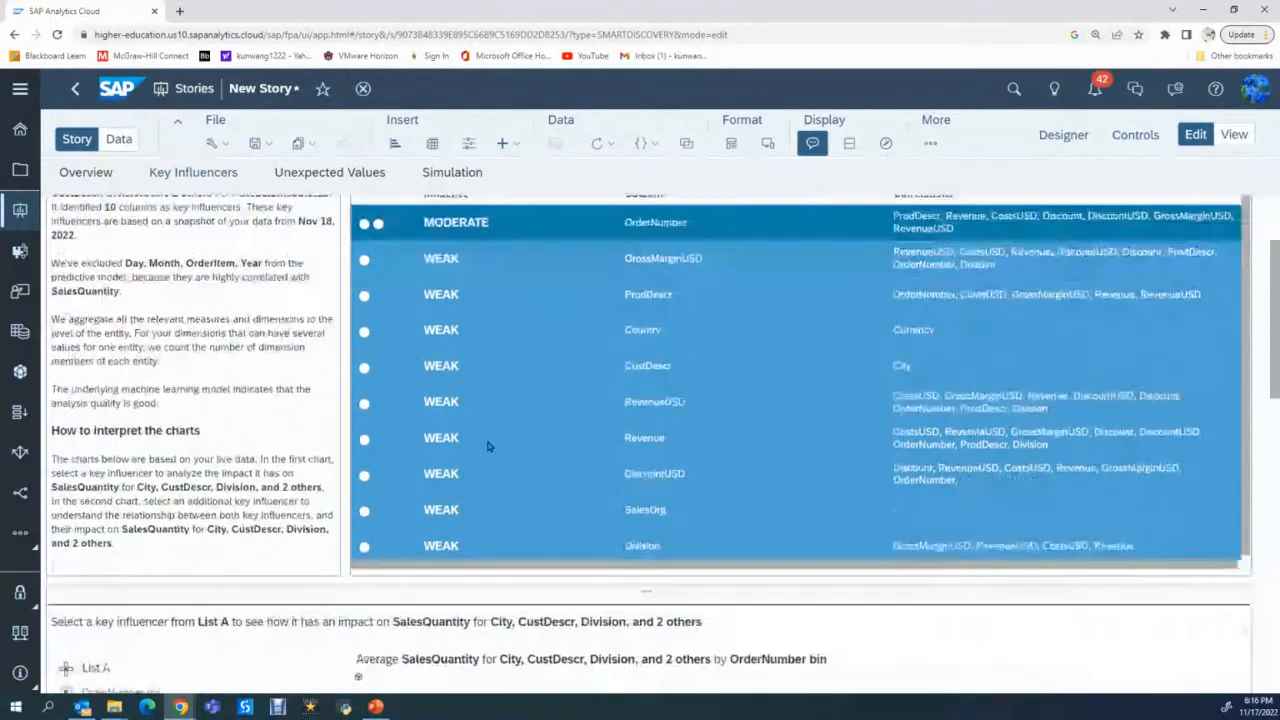
scroll(487, 446, "down", 1)
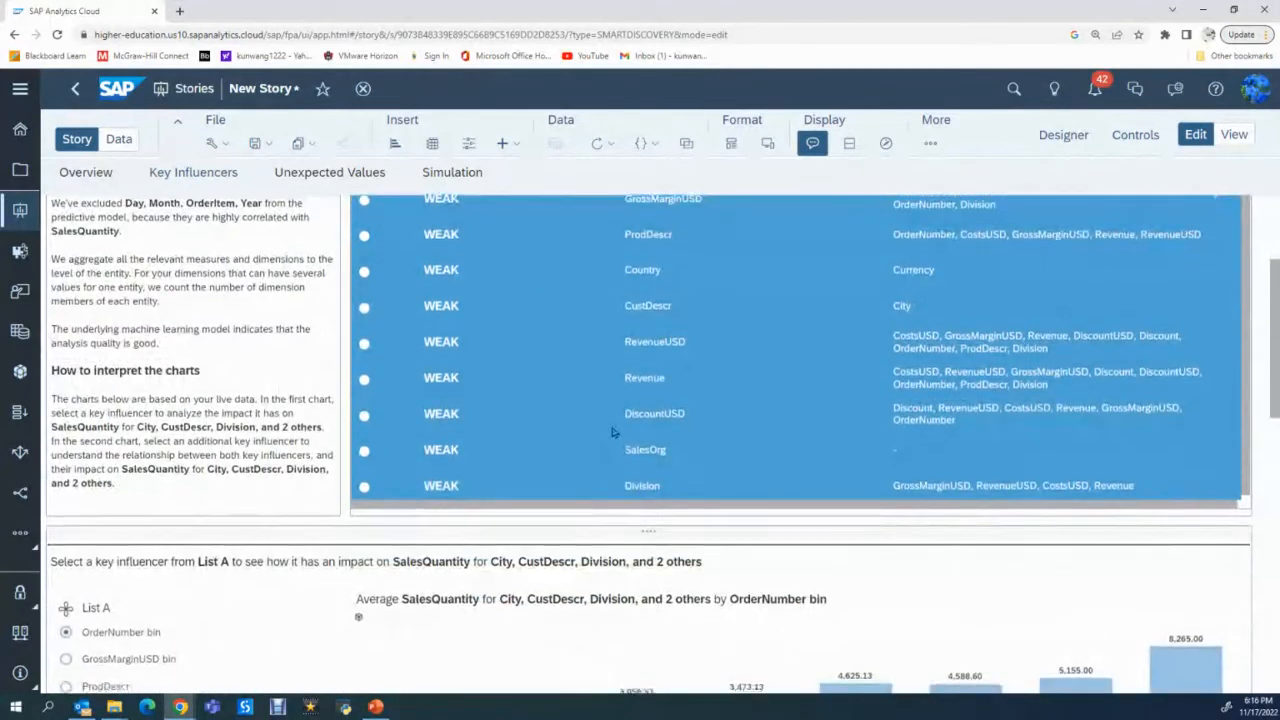
scroll(614, 432, "down", 3)
scroll(618, 428, "up", 5)
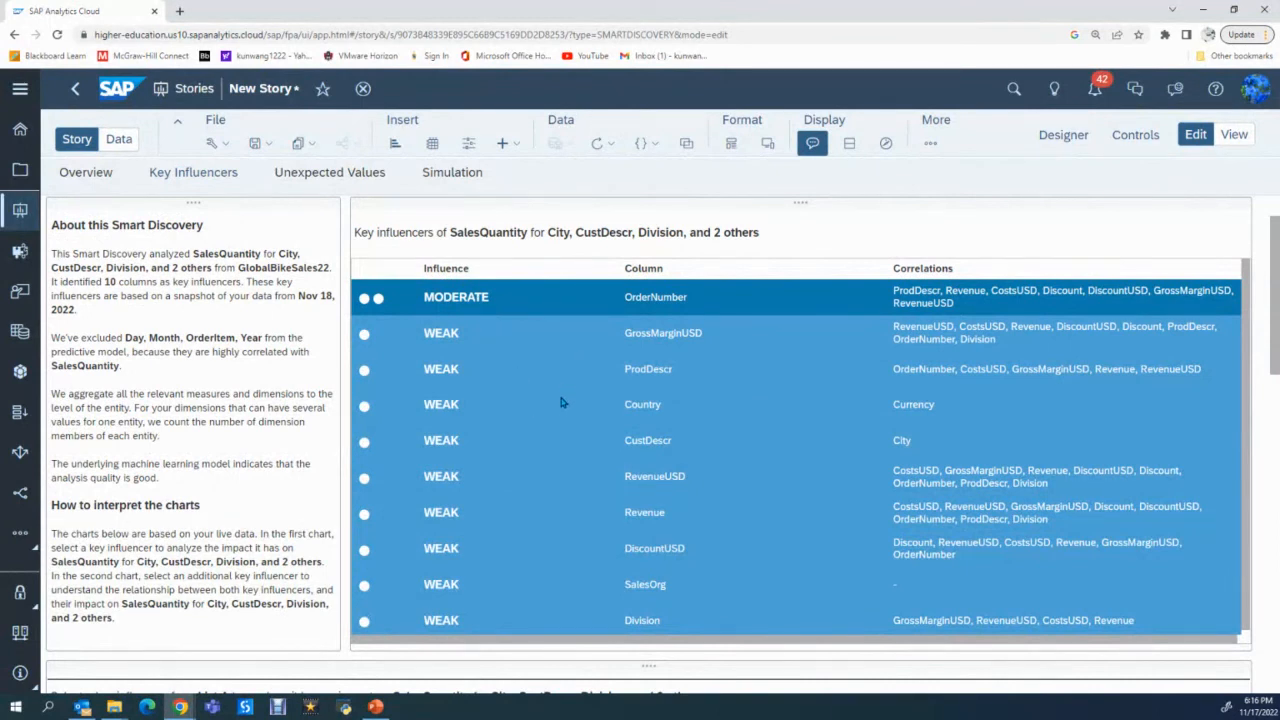
scroll(566, 403, "down", 4)
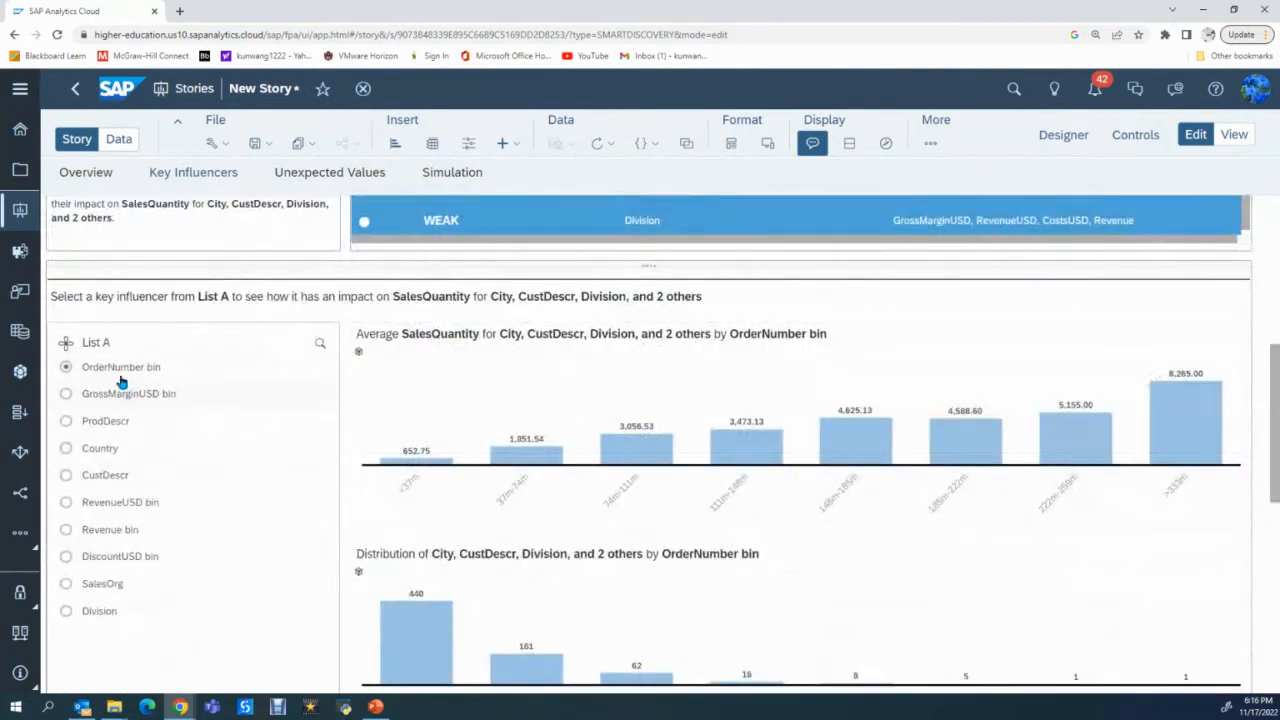
left_click(65, 396)
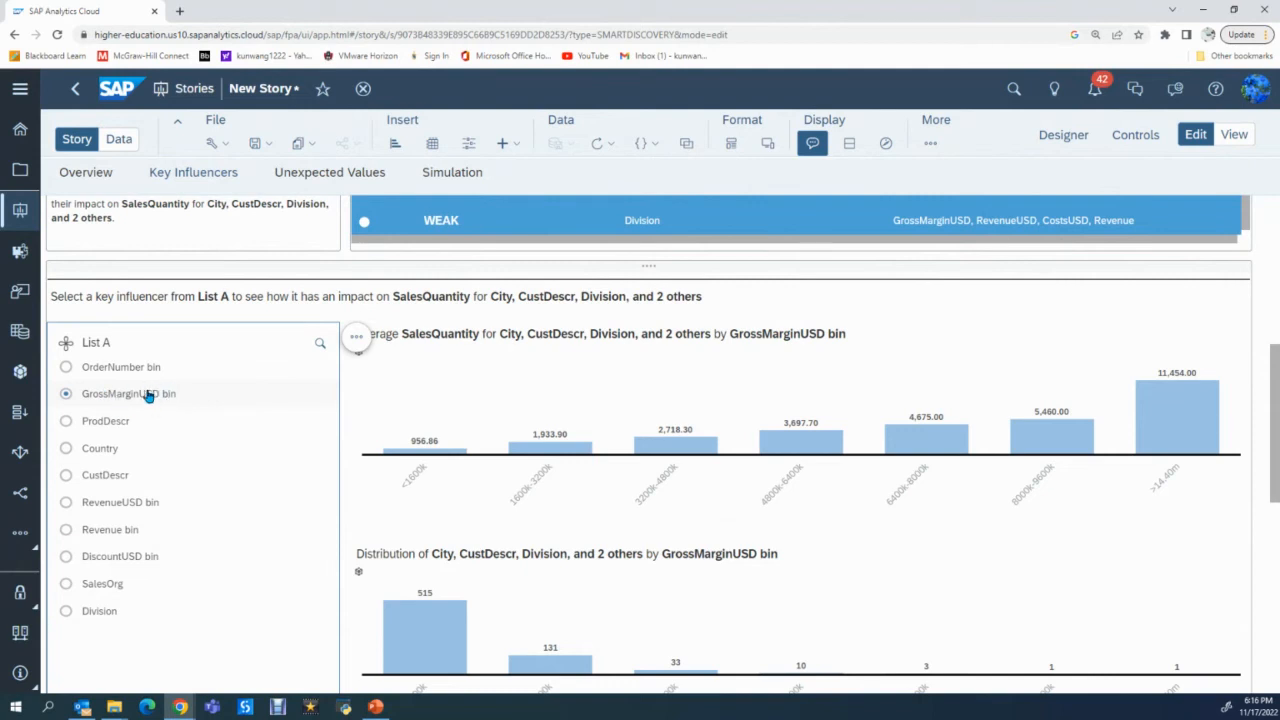
left_click(67, 451)
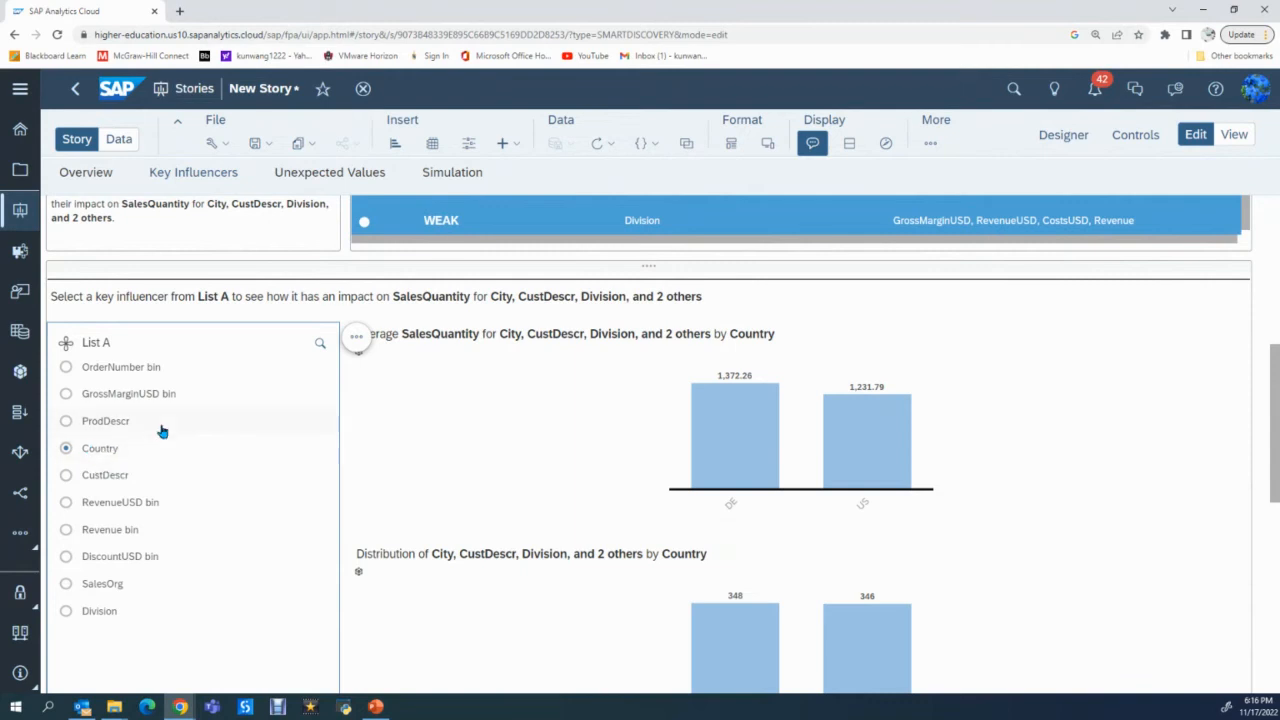
Recheck the key influencers table and view the table of unexpected SalesQuantity values on the Unexpected Values page.
scroll(147, 440, "up", 3)
scroll(143, 442, "up", 3)
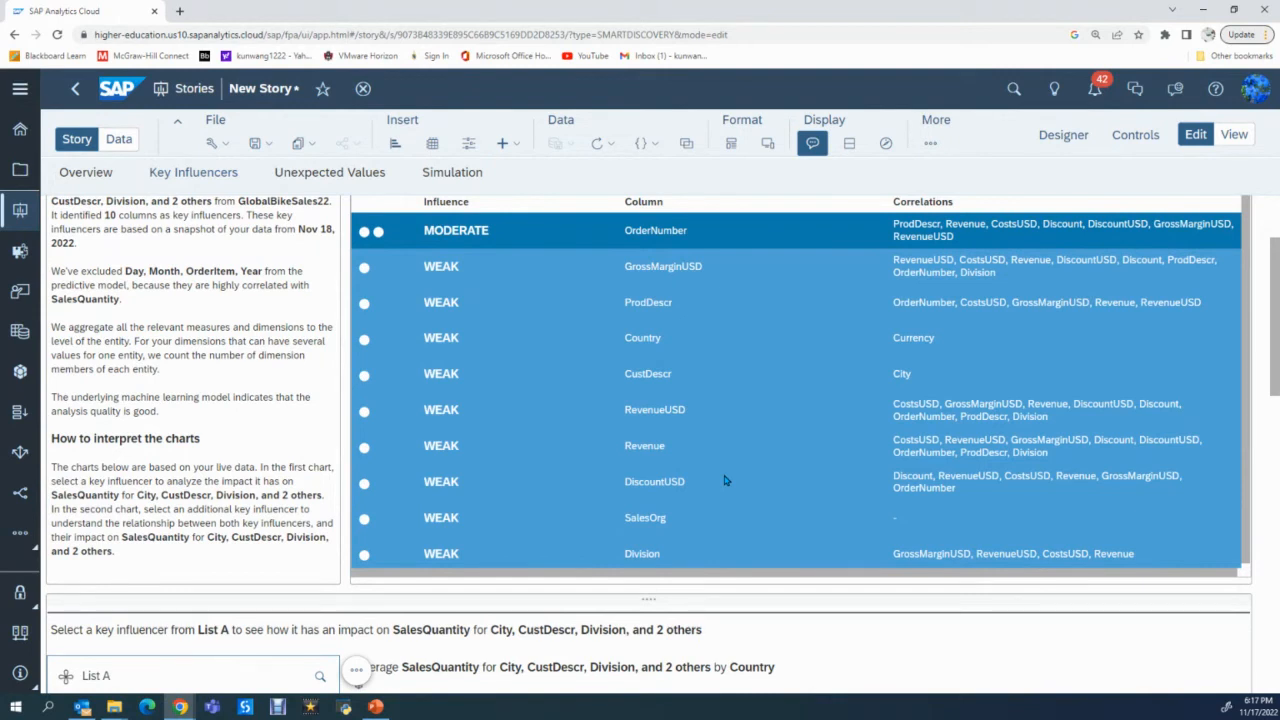
left_click(331, 177)
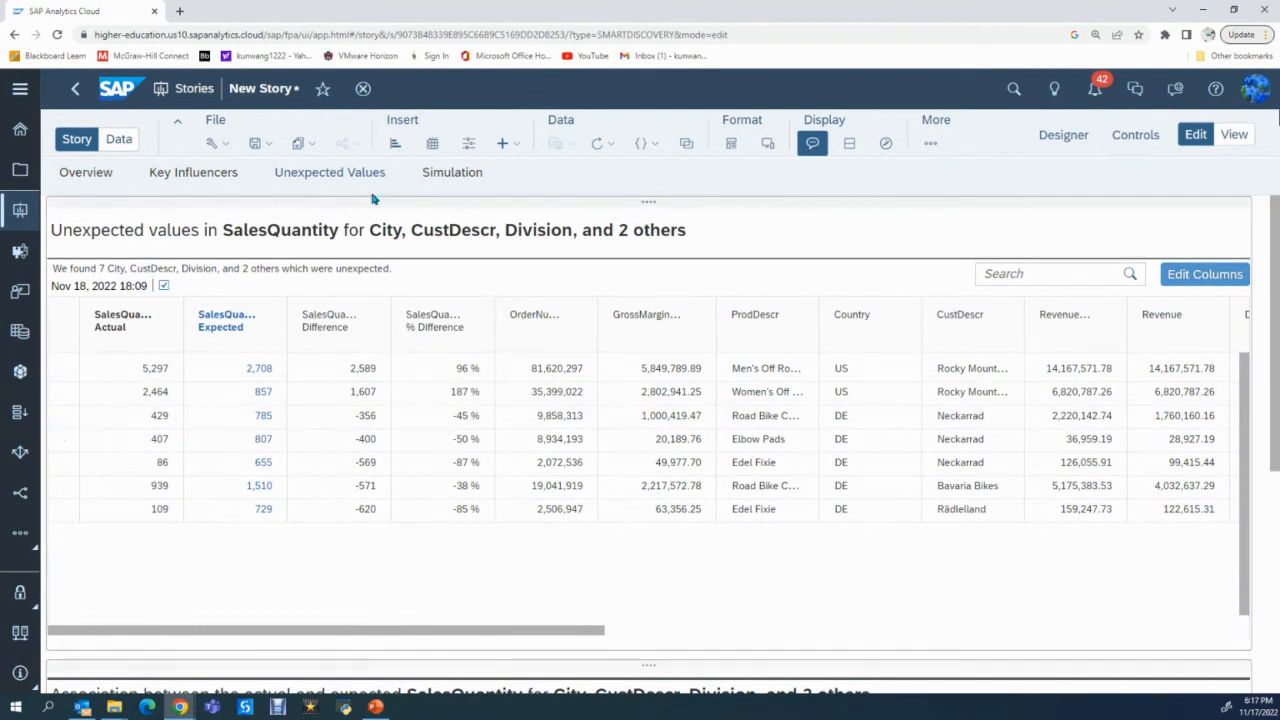
Go to the Simulation page, set the Revenue influencer to 20,000,000 and simulate its impact on SalesQuantity.
left_click(429, 174)
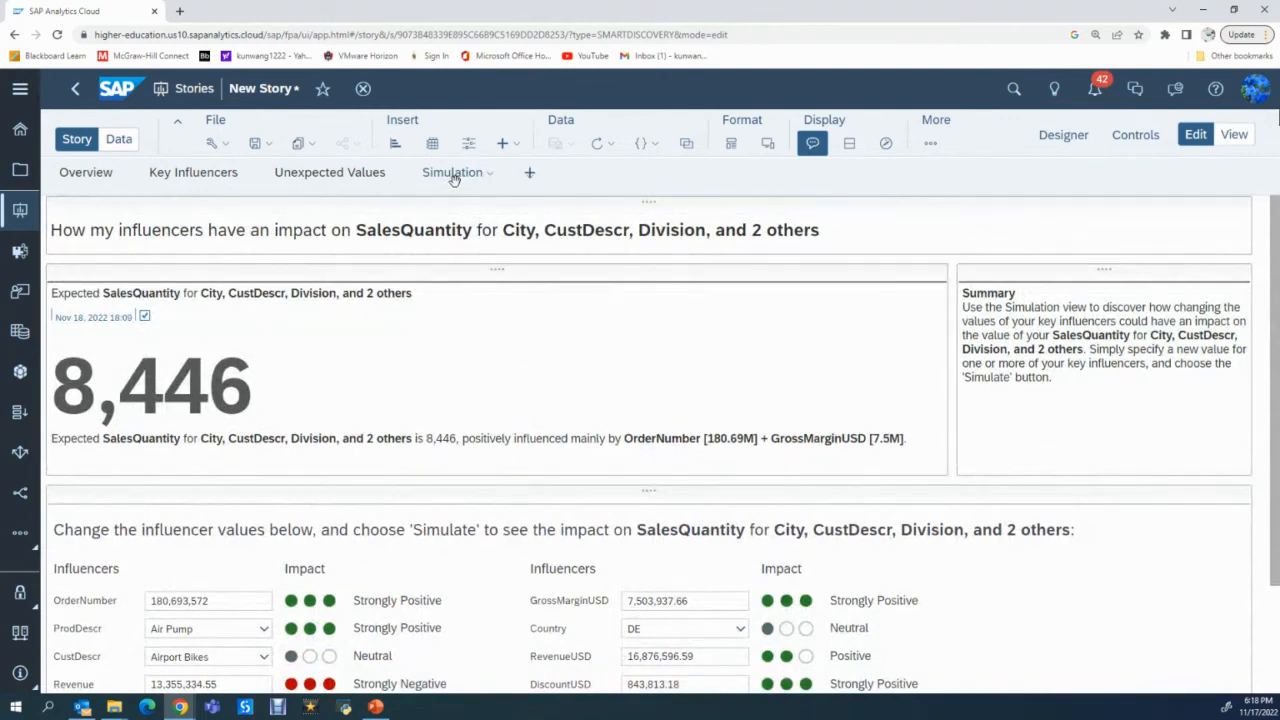
scroll(462, 469, "down", 2)
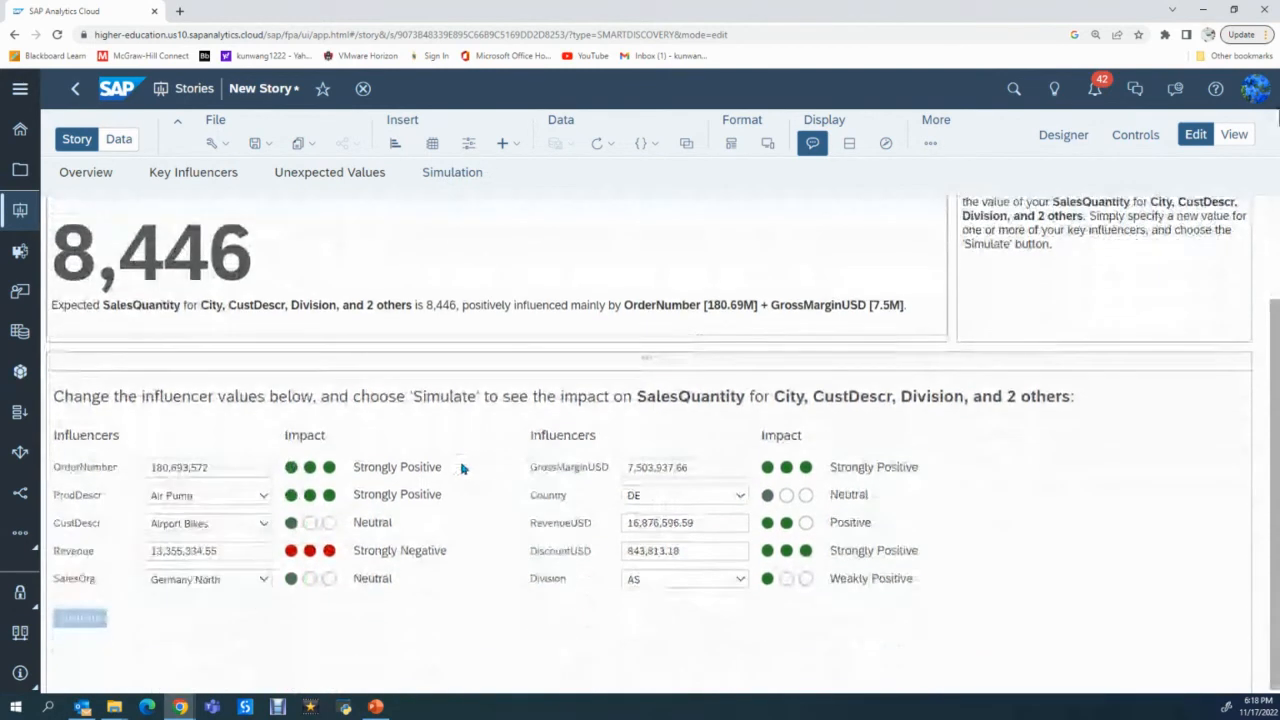
left_click(222, 552)
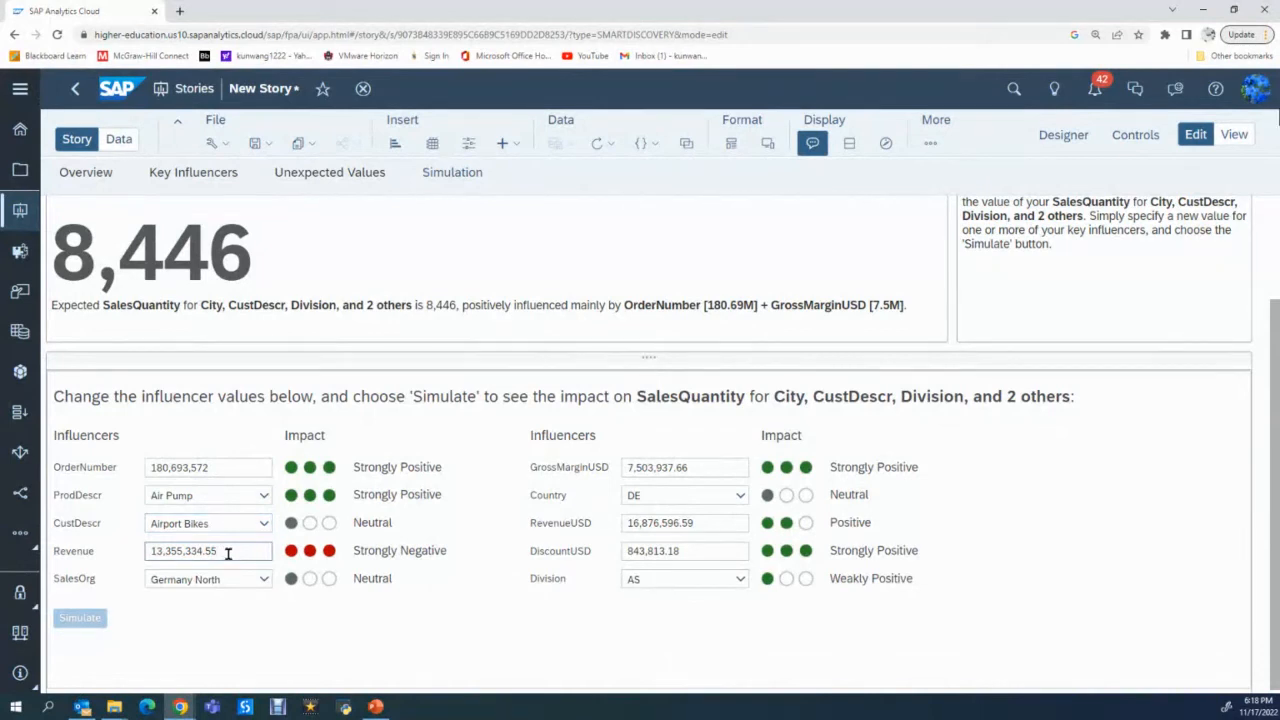
left_click_drag(228, 554, 140, 557)
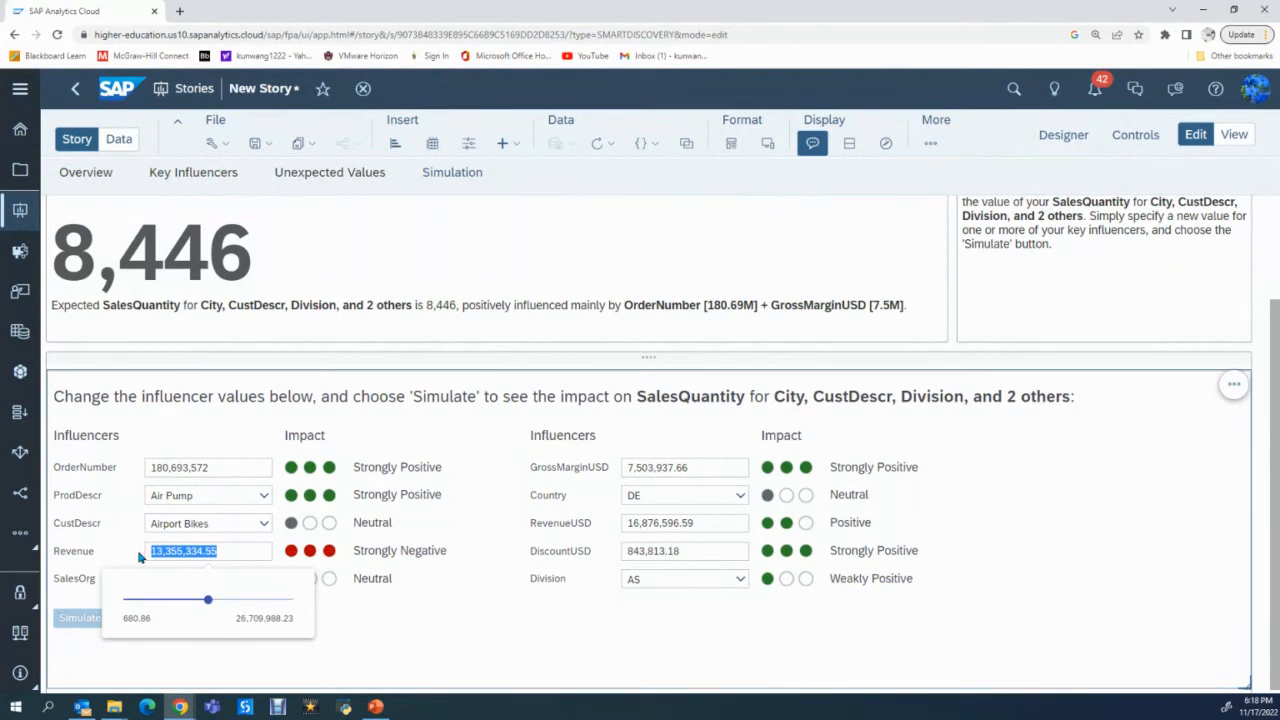
type("20000000")
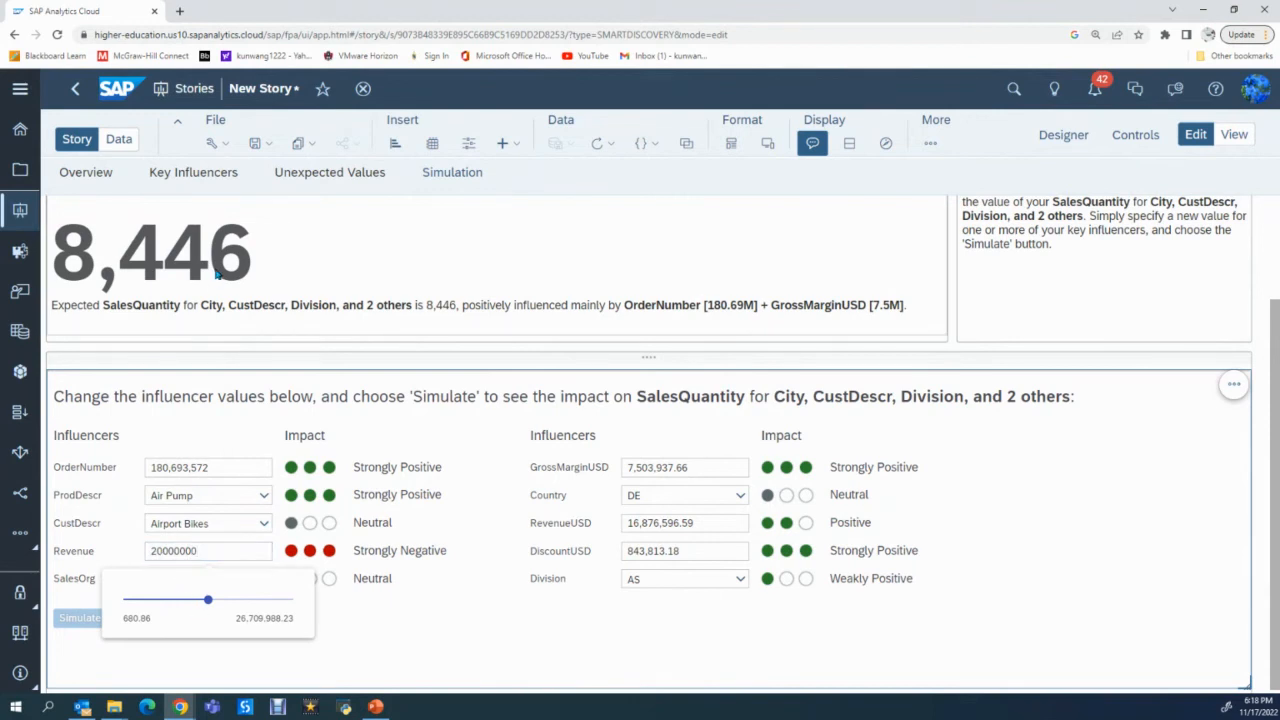
left_click(405, 659)
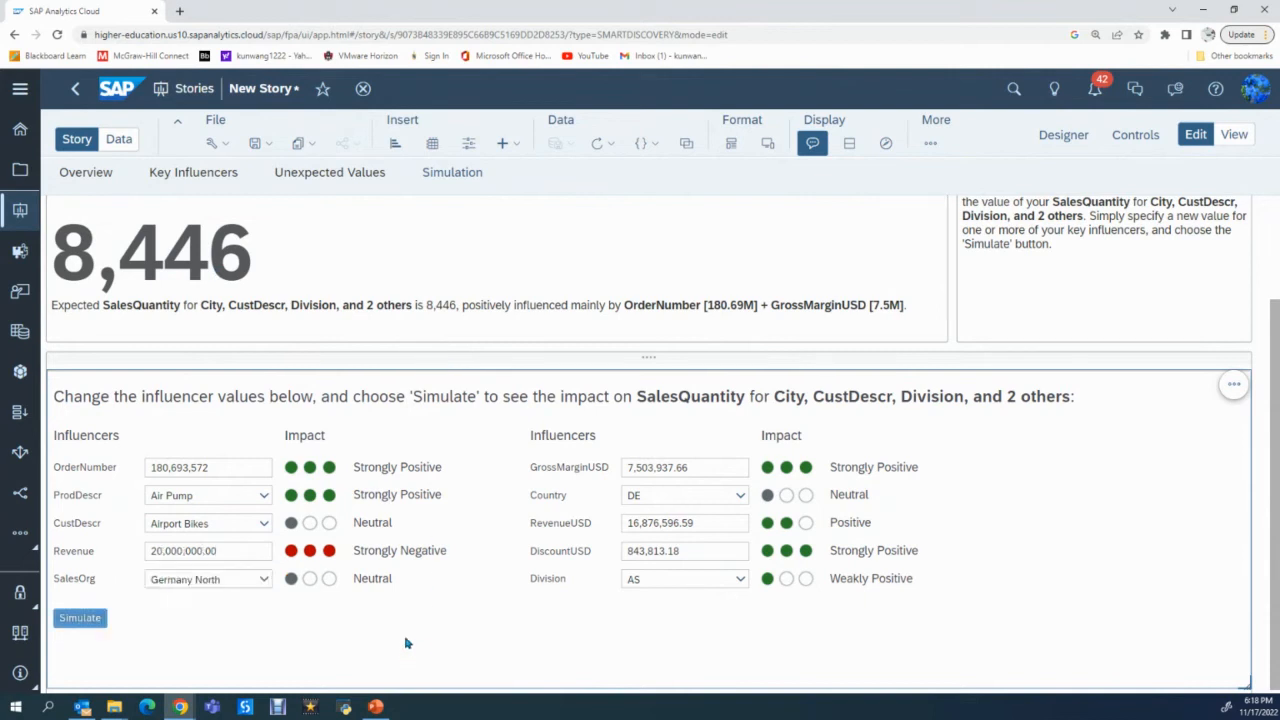
left_click(84, 620)
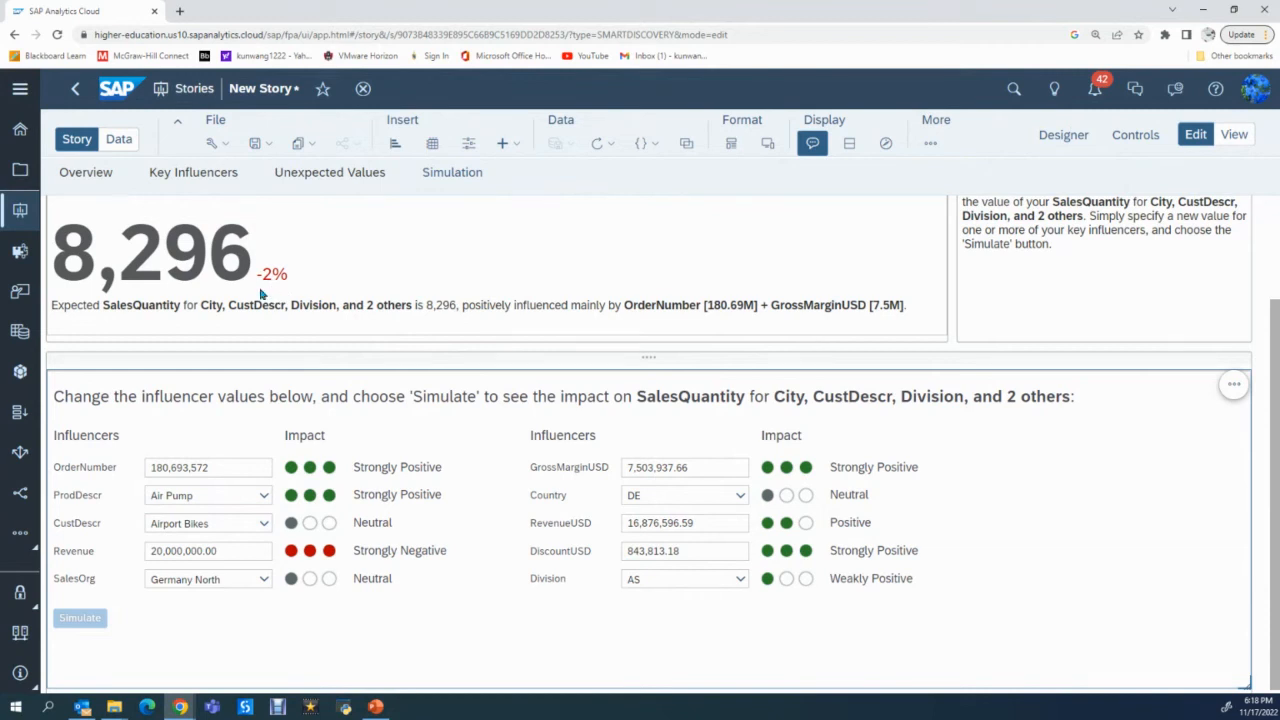
Simulate SalesQuantity with ProdDescr set to the first Deluxe Touring Bike option, and set CustDescr to Capital Bikes without simulating again.
left_click(215, 491)
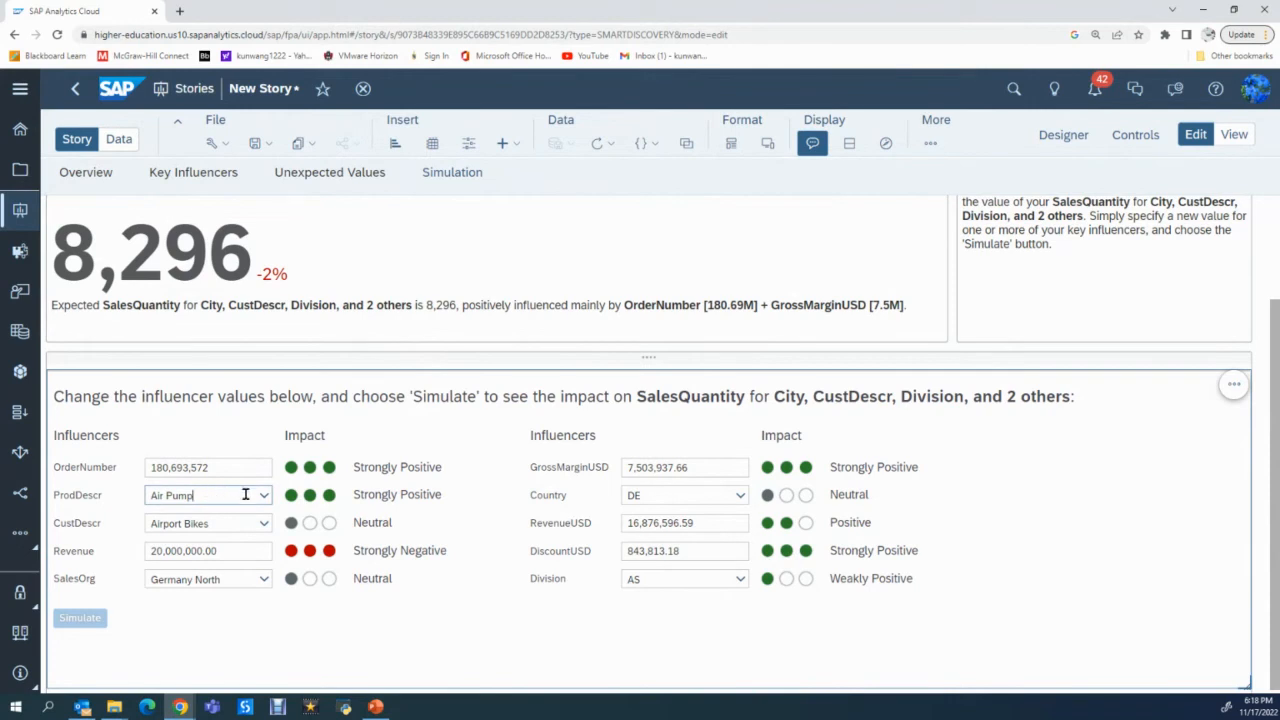
left_click(264, 498)
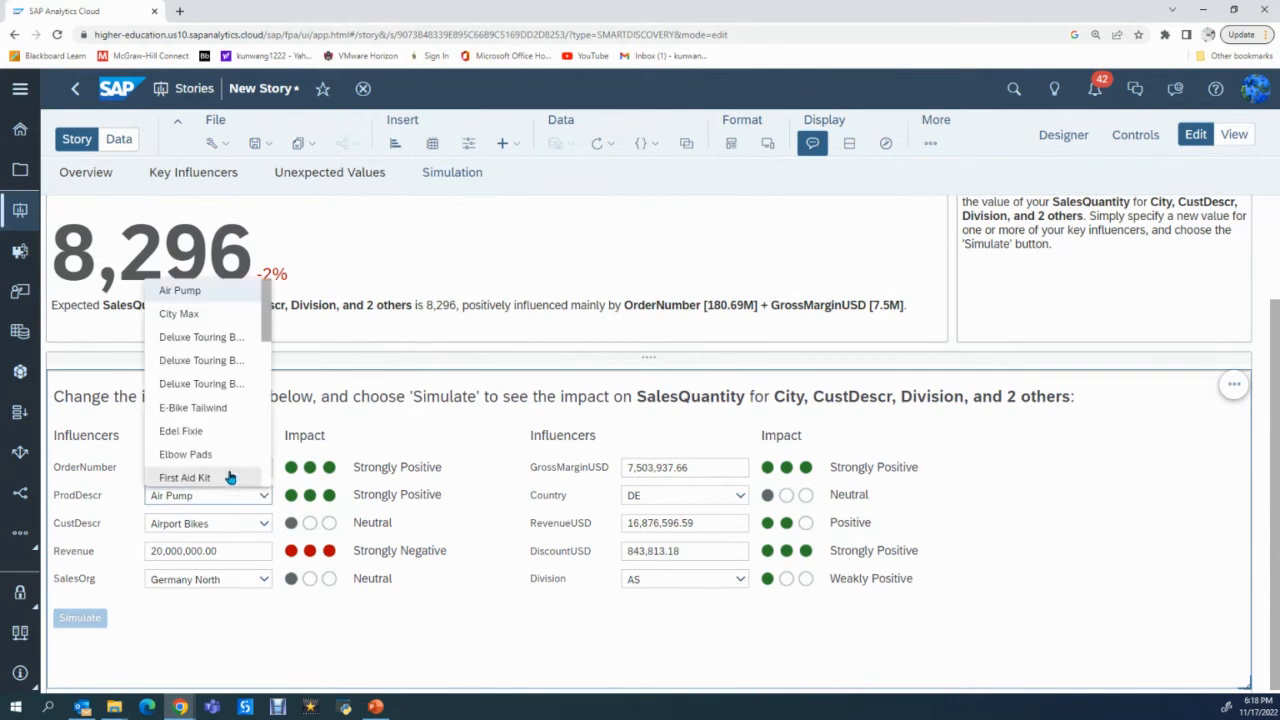
left_click(203, 340)
left_click(80, 619)
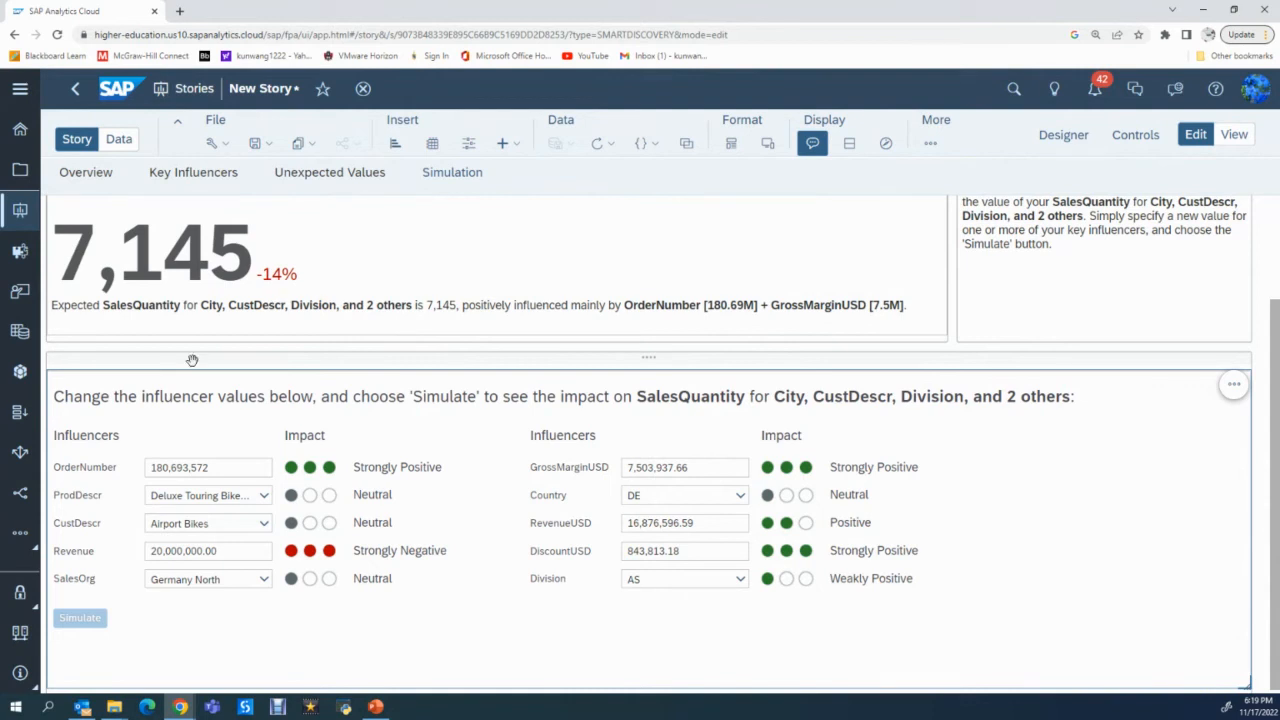
left_click(262, 525)
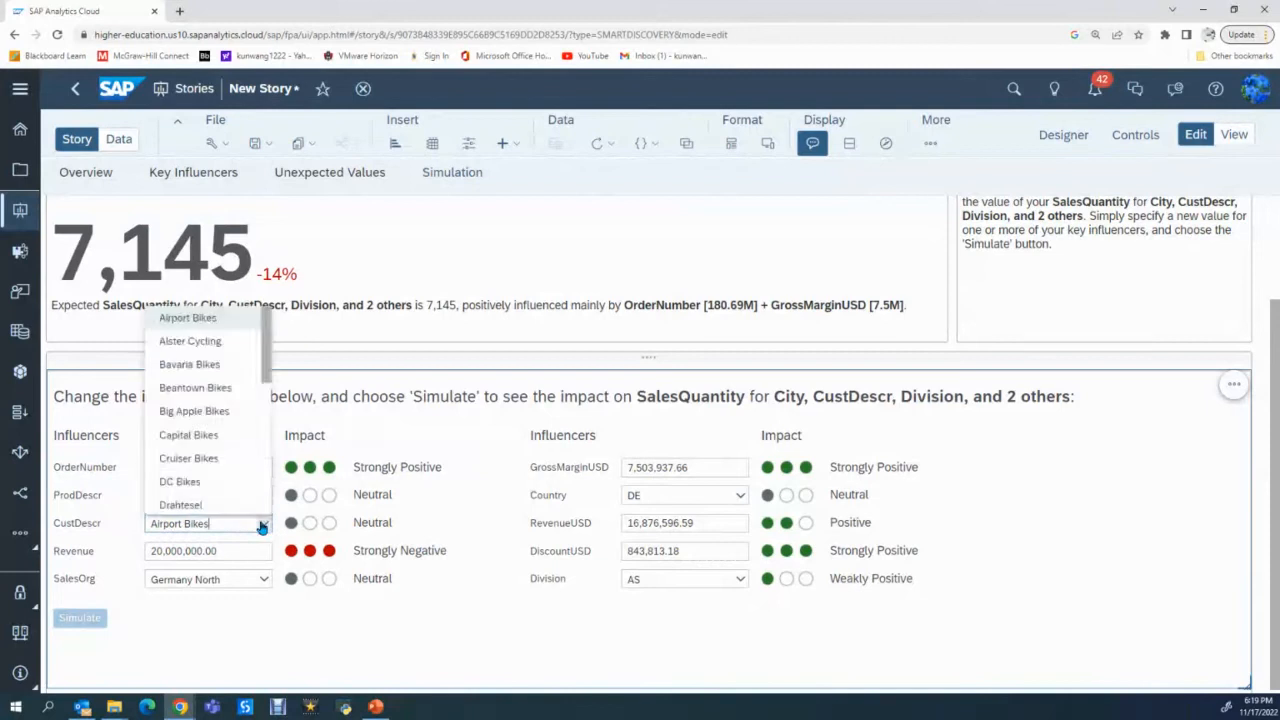
left_click(199, 436)
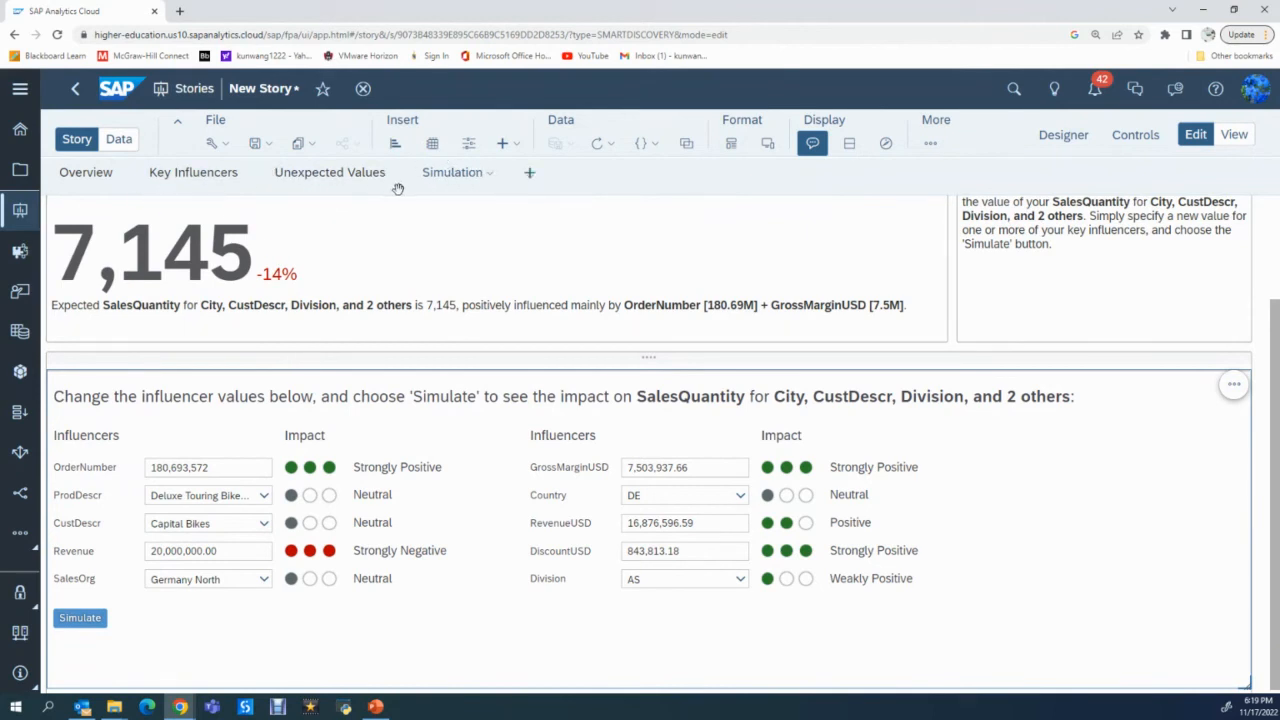
Close the Smart Discovery story and save its changes in My Files under the name New Storysmart.
left_click(529, 176)
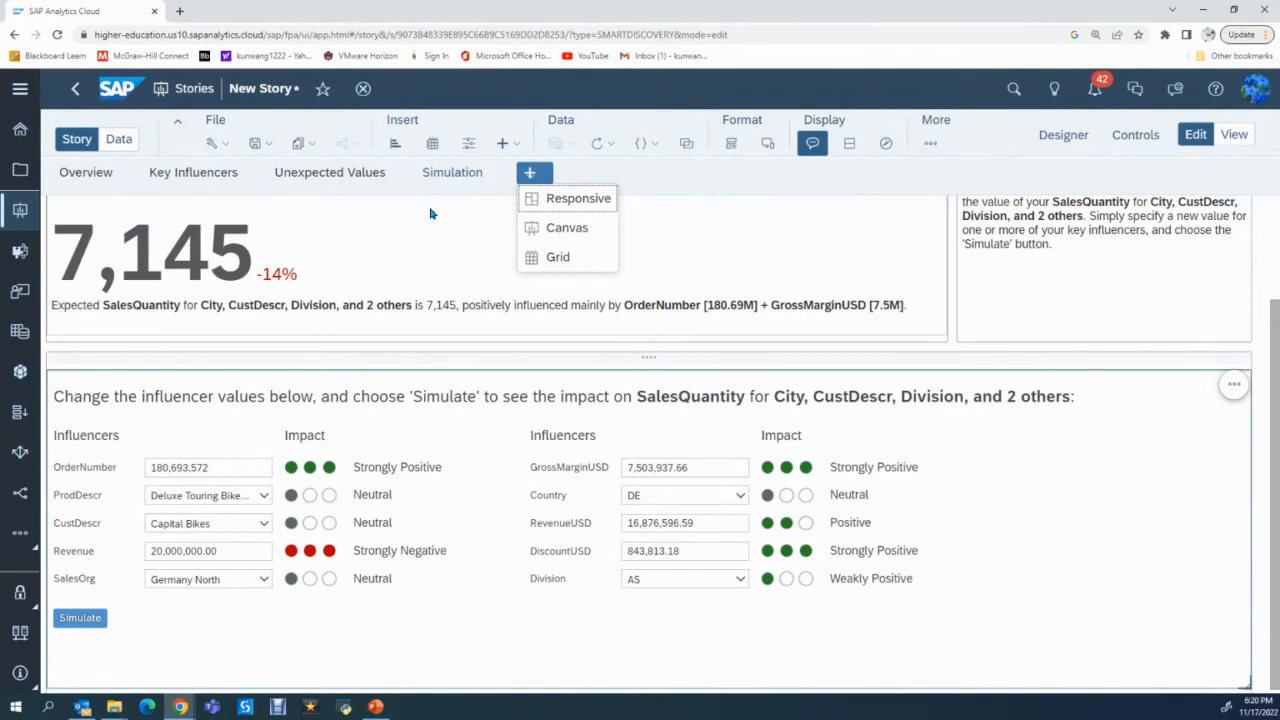
left_click(363, 89)
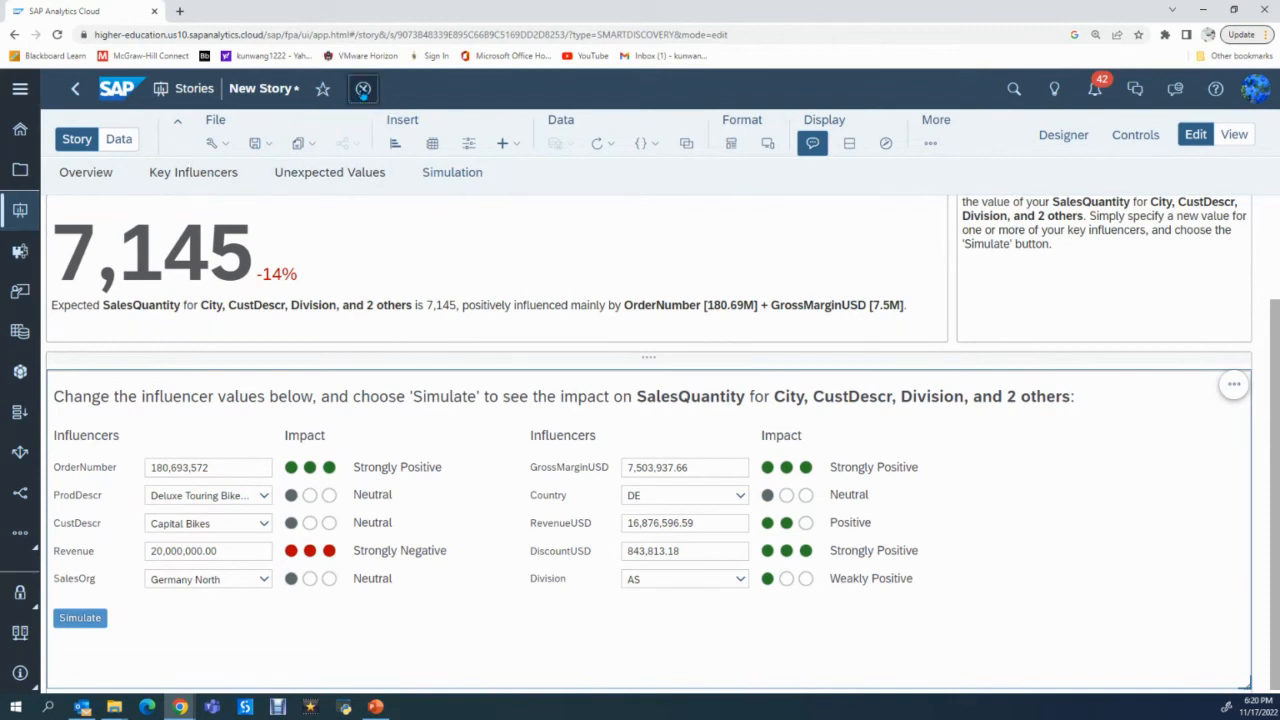
left_click(363, 89)
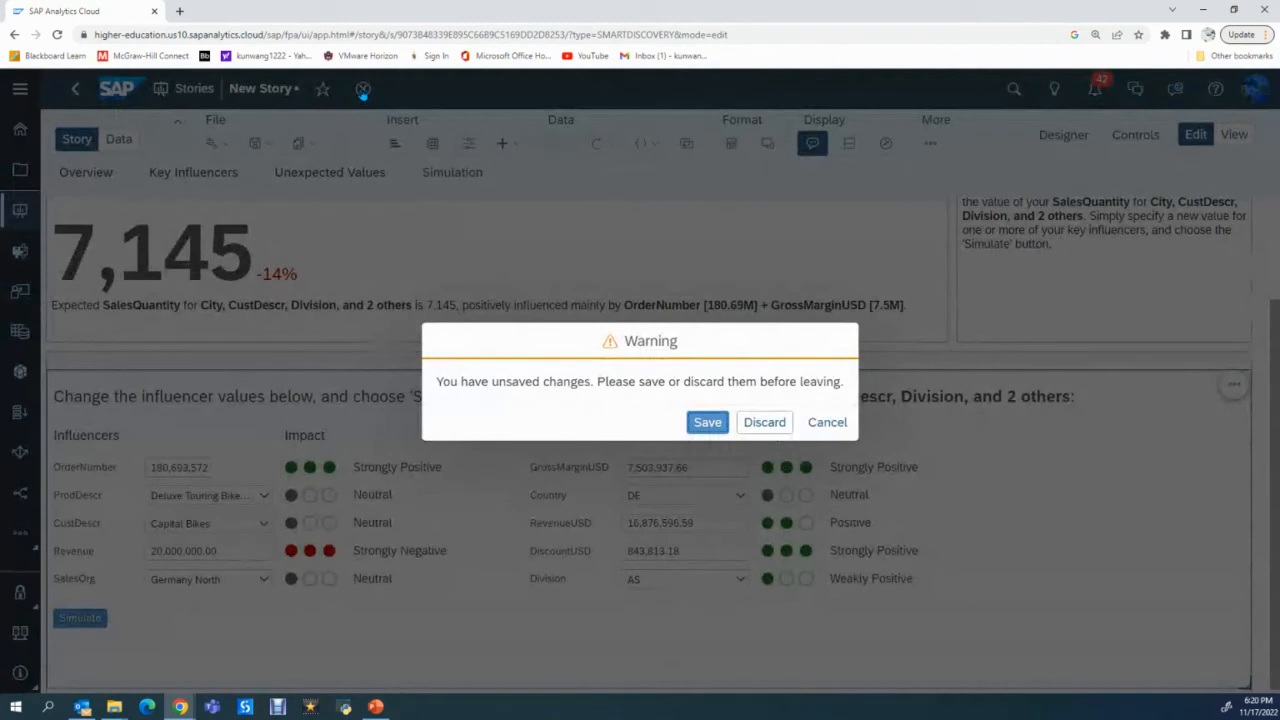
left_click(707, 421)
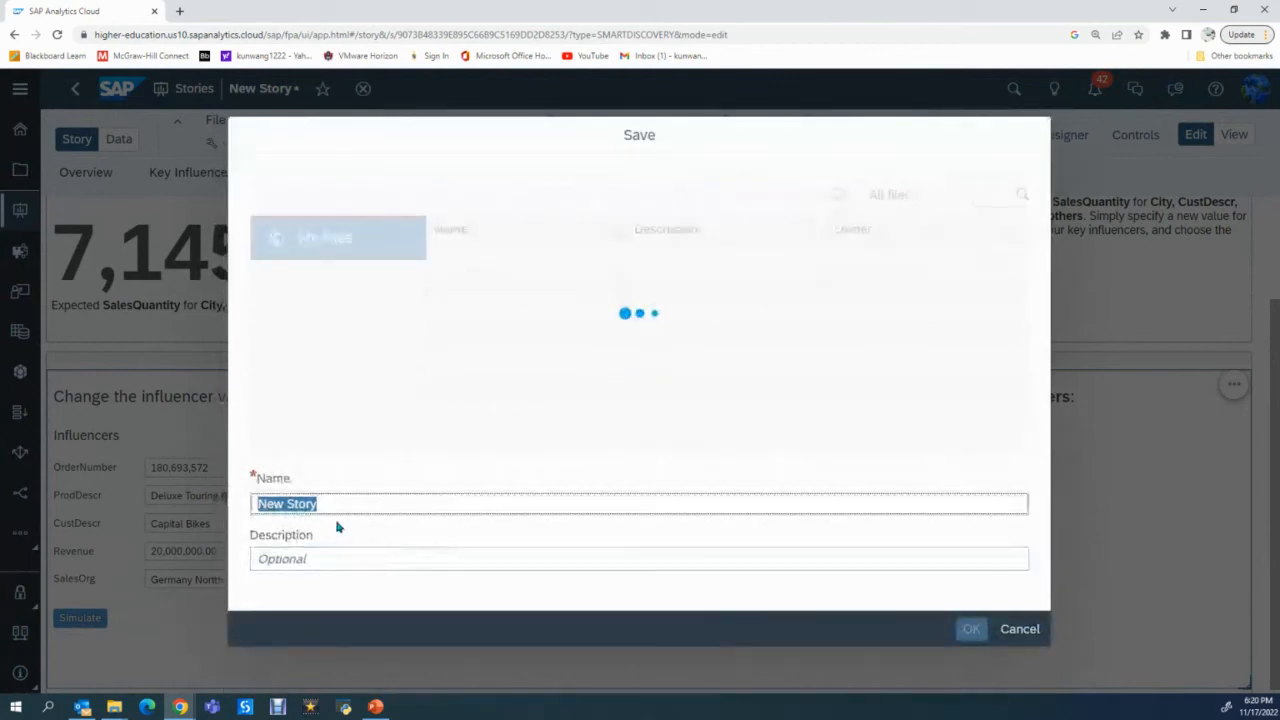
left_click(340, 503)
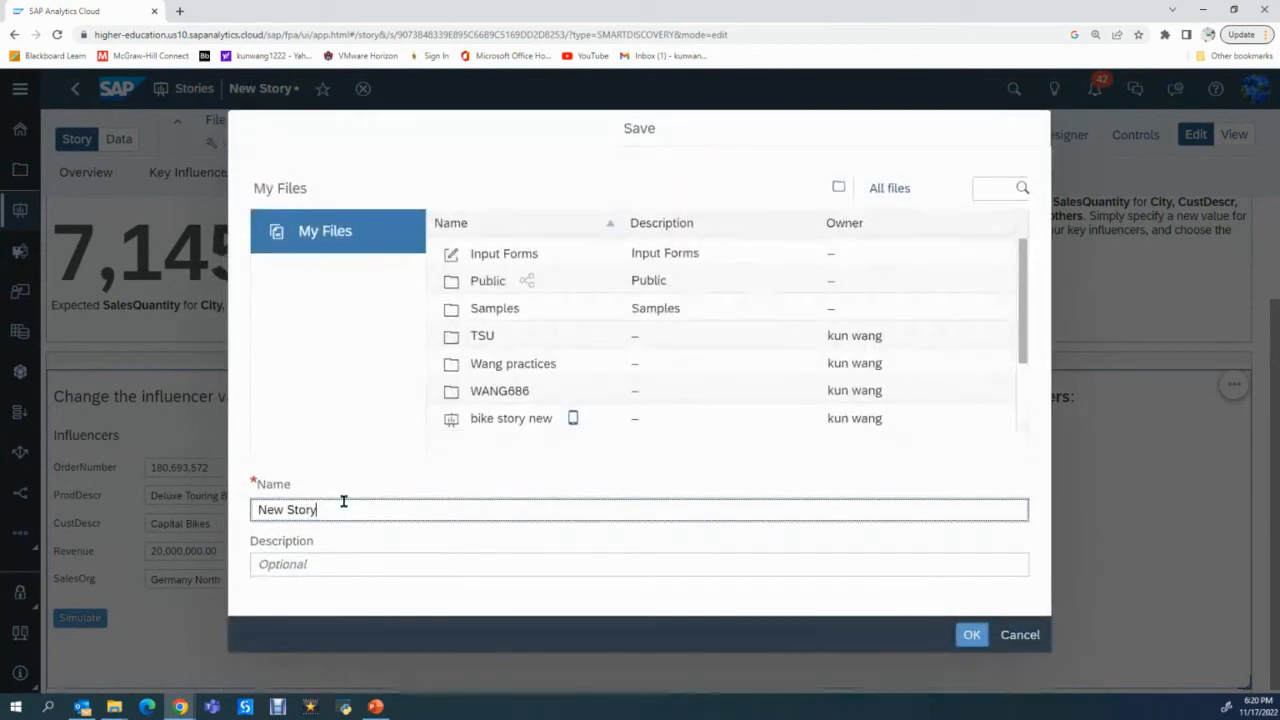
type("smart")
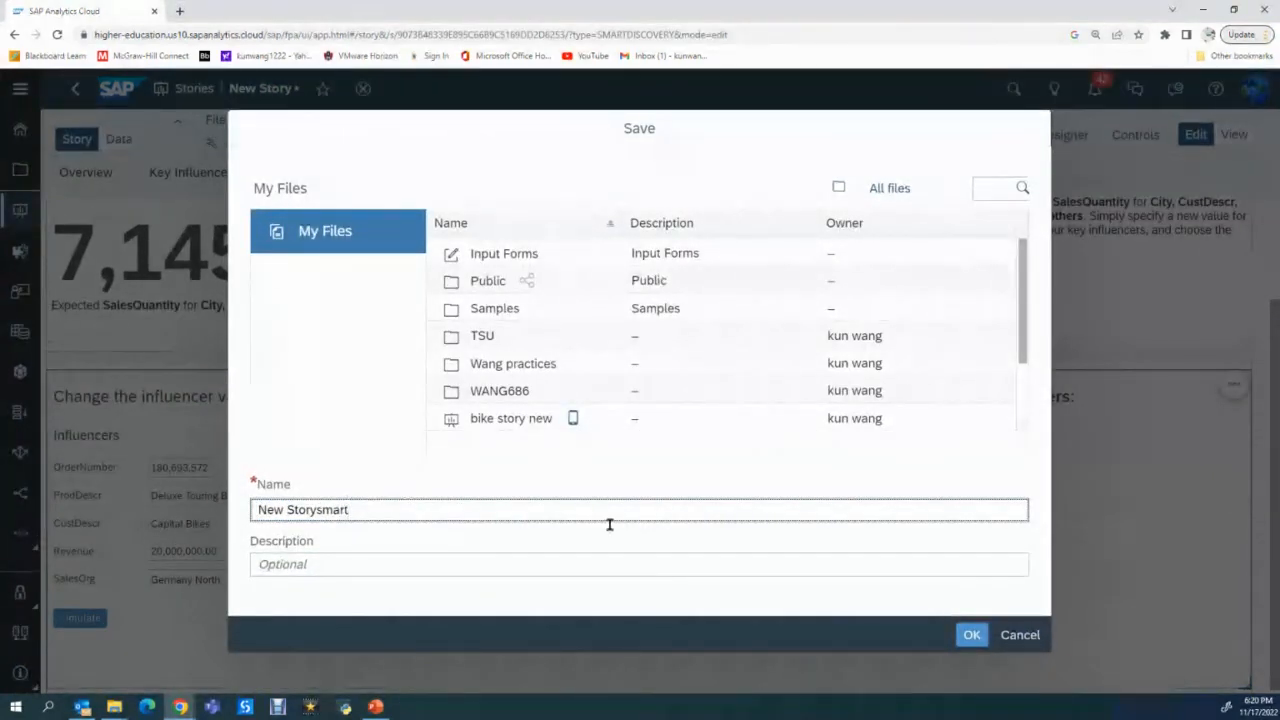
left_click(972, 635)
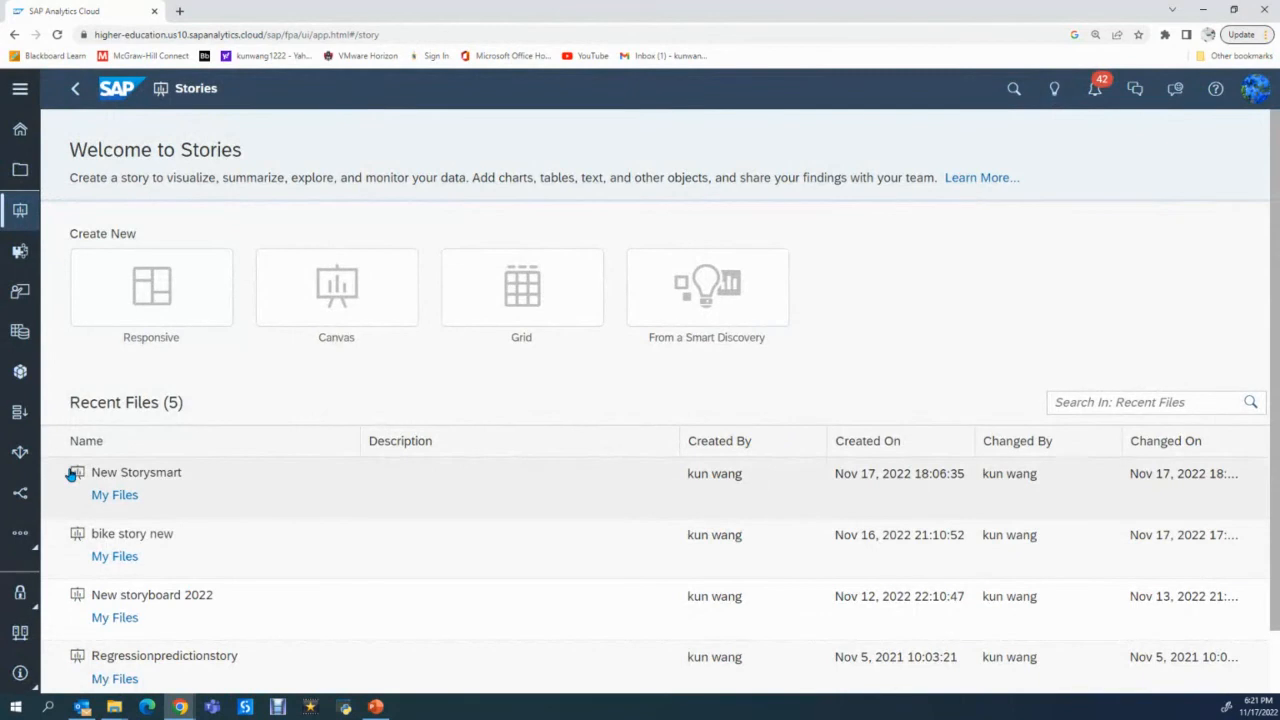
Create a regression predictive scenario in My Files named New Predictive Scenariotoday with the description "class demo".
left_click(24, 543)
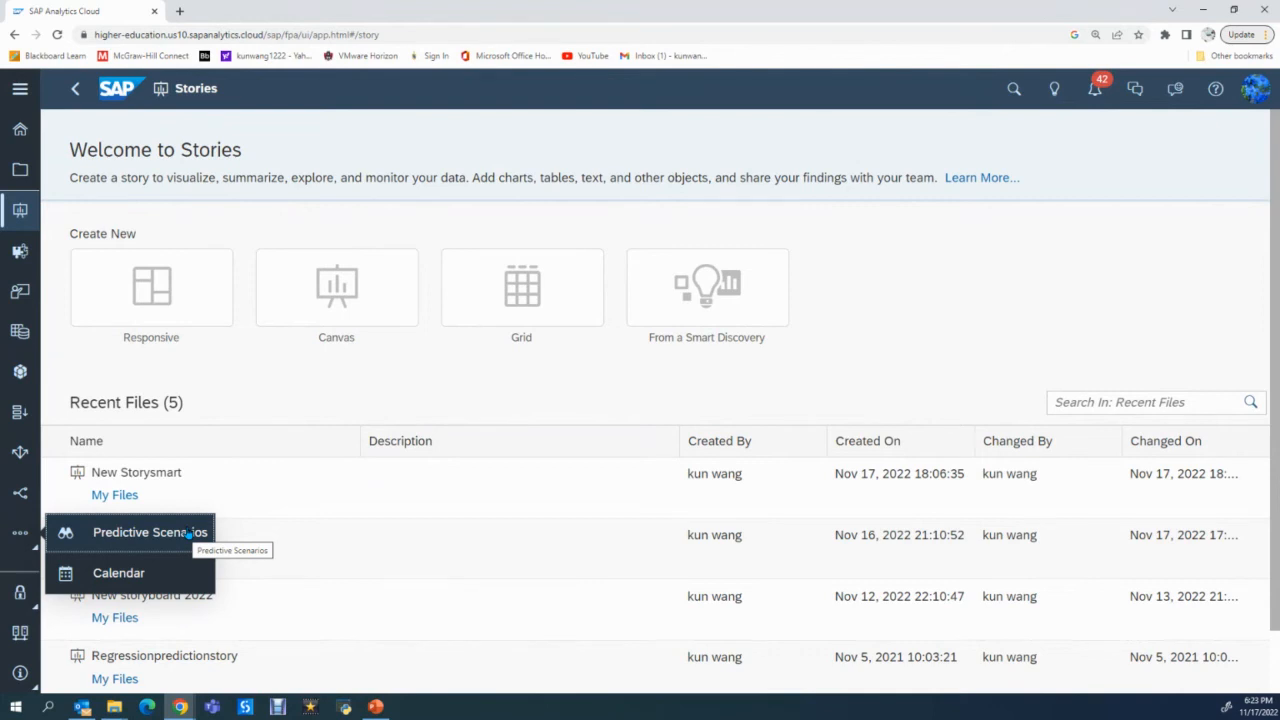
left_click(189, 534)
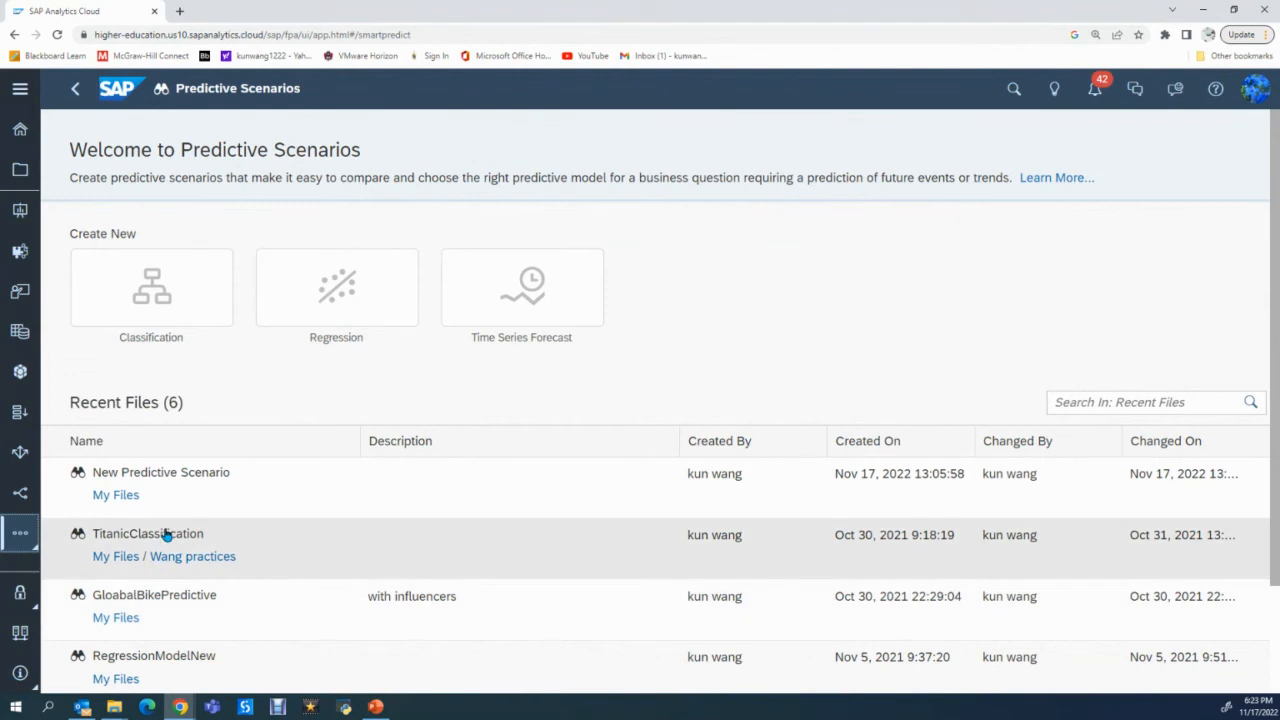
left_click(345, 291)
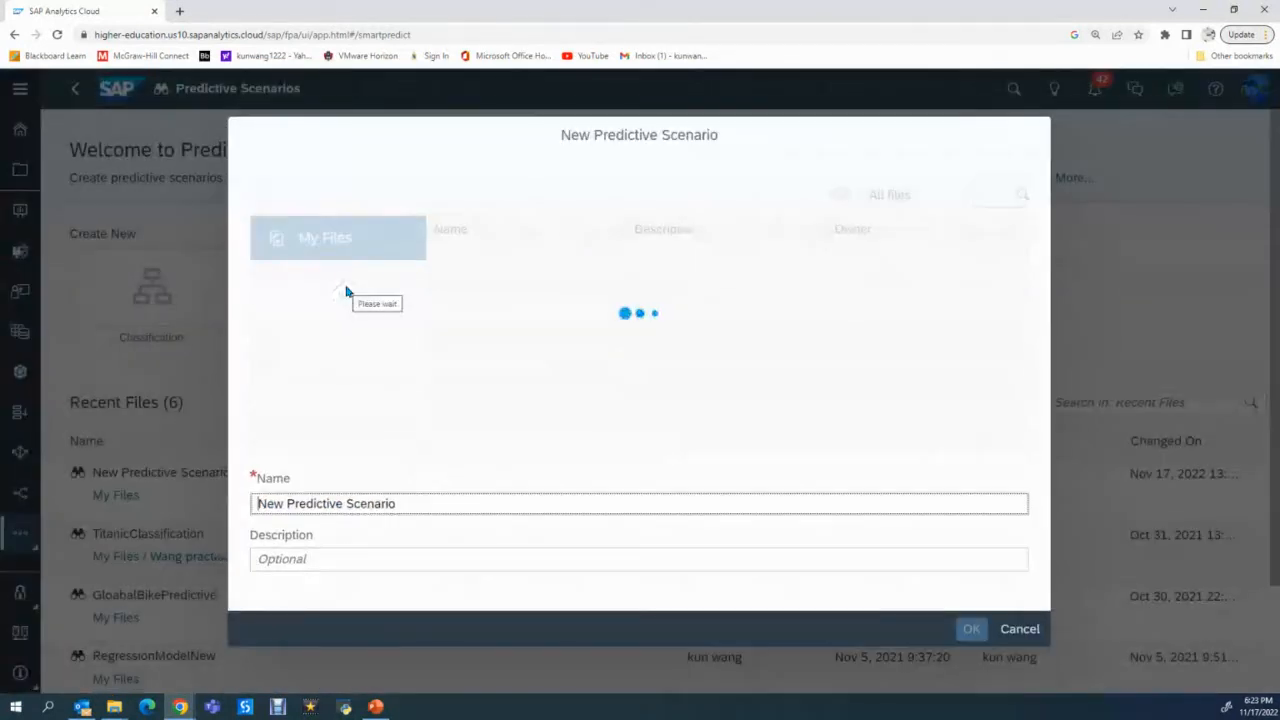
left_click(409, 511)
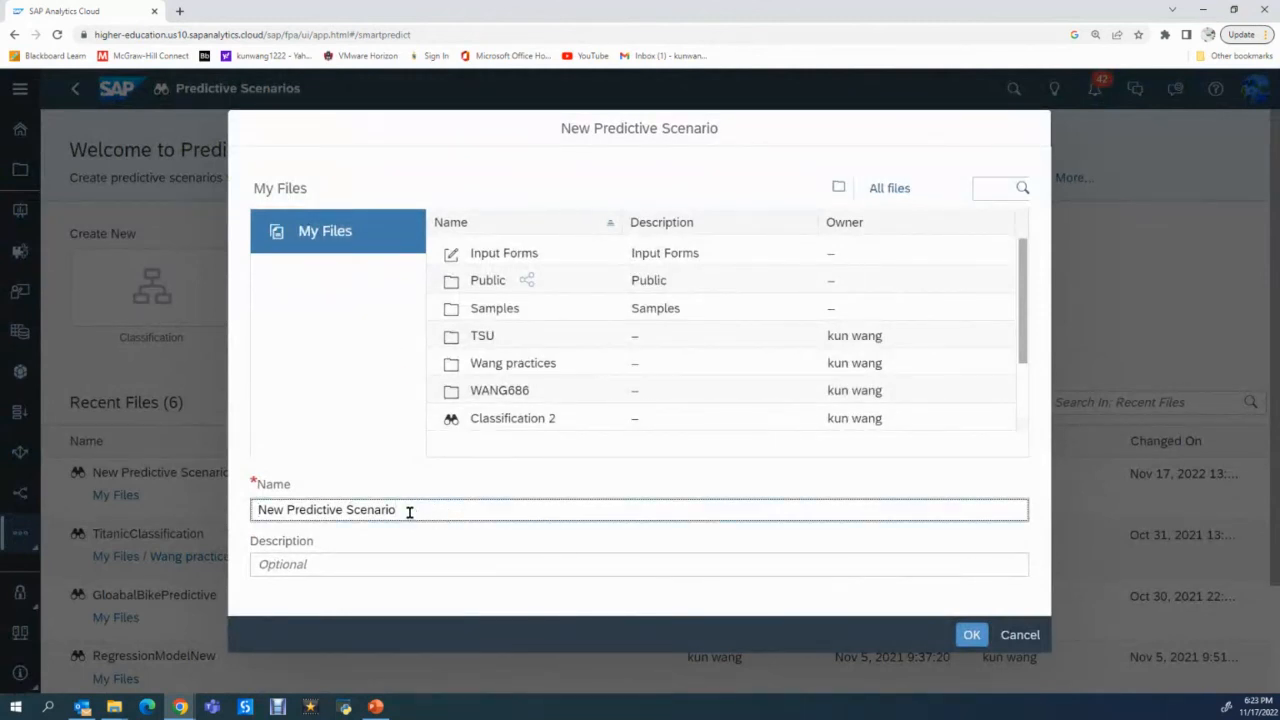
type("todat")
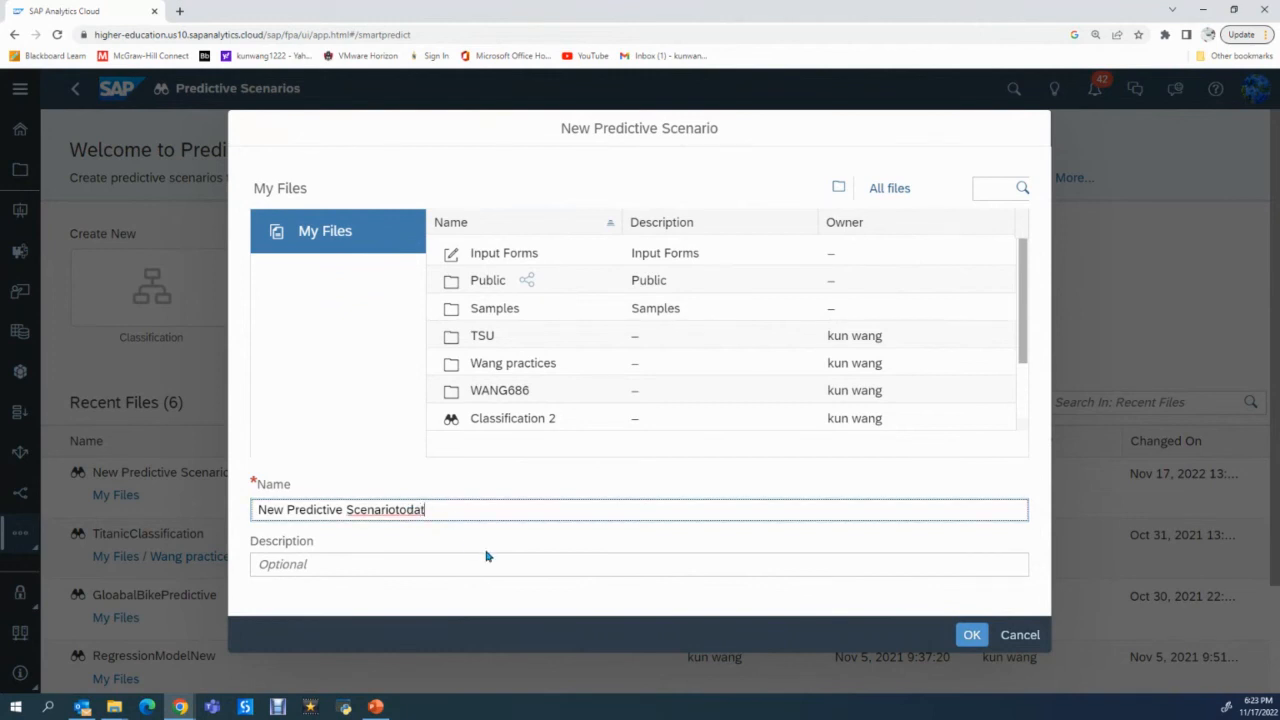
key("BackSpace")
type("y")
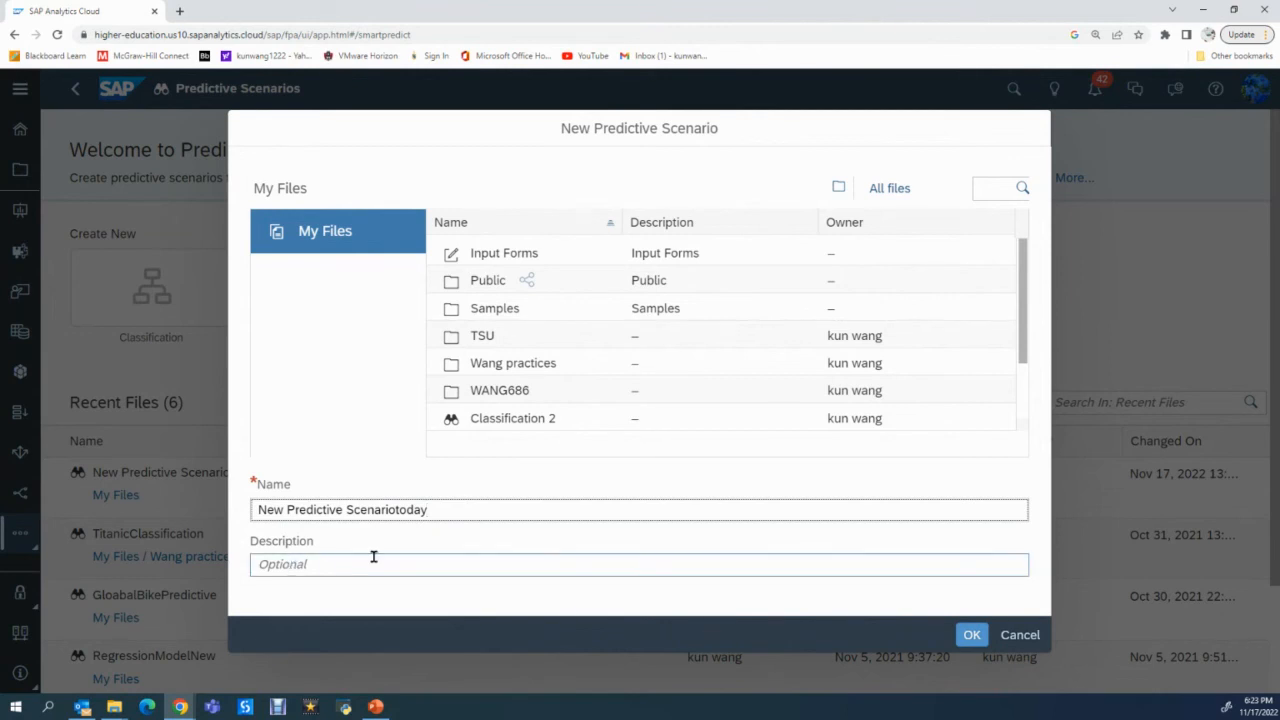
left_click(685, 564)
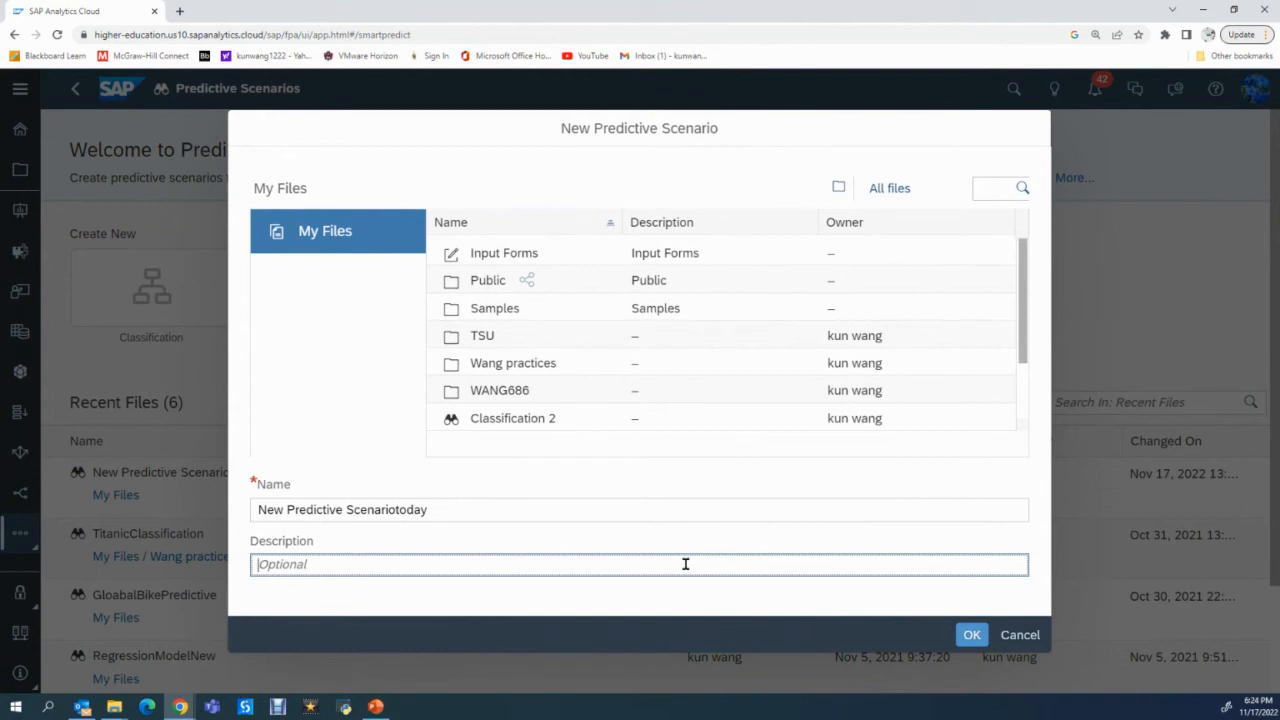
type("class demo")
left_click(972, 635)
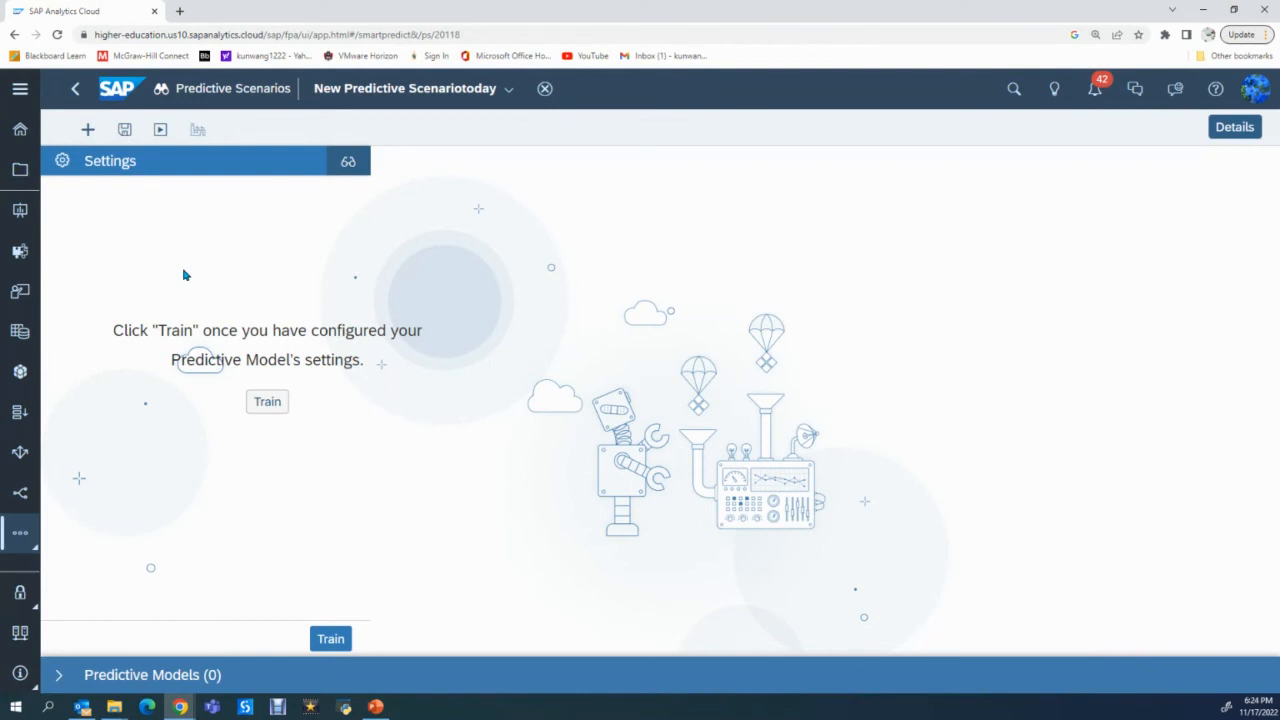
Set the predictive model's training data source to GlobalBikeSales22 and its target to SalesQuantity.
left_click(268, 402)
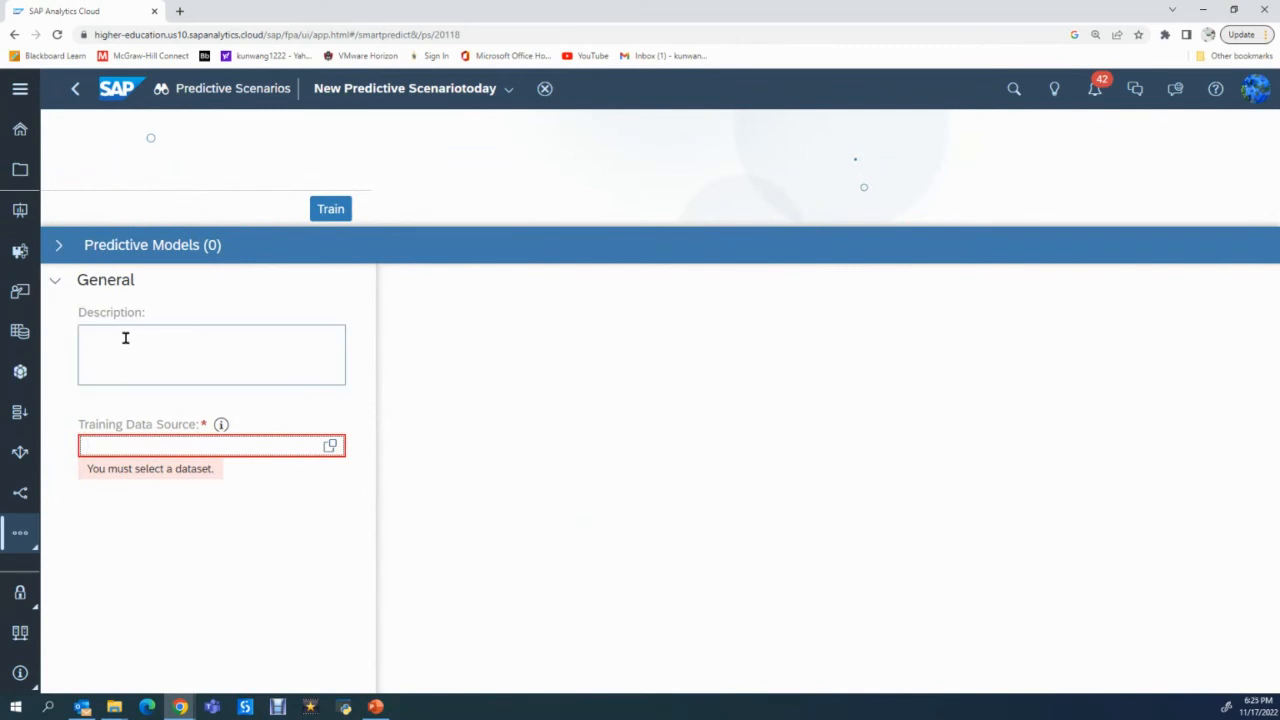
left_click(328, 447)
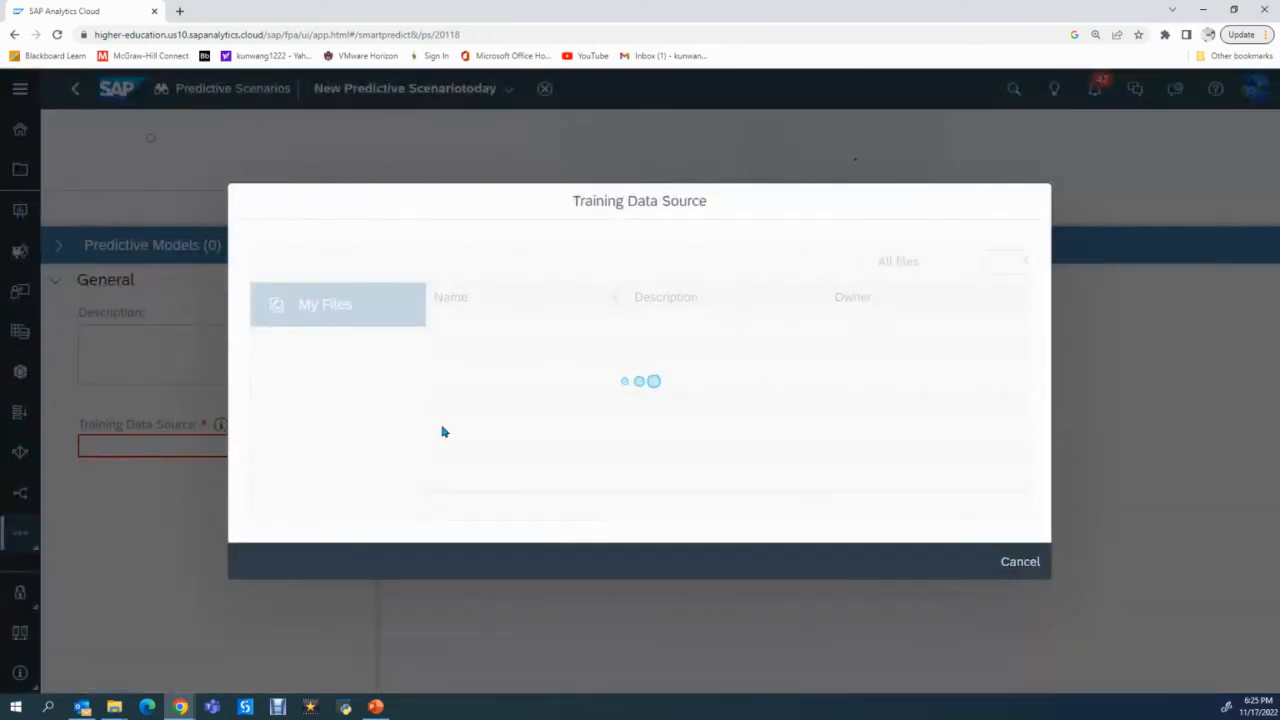
scroll(521, 445, "down", 2)
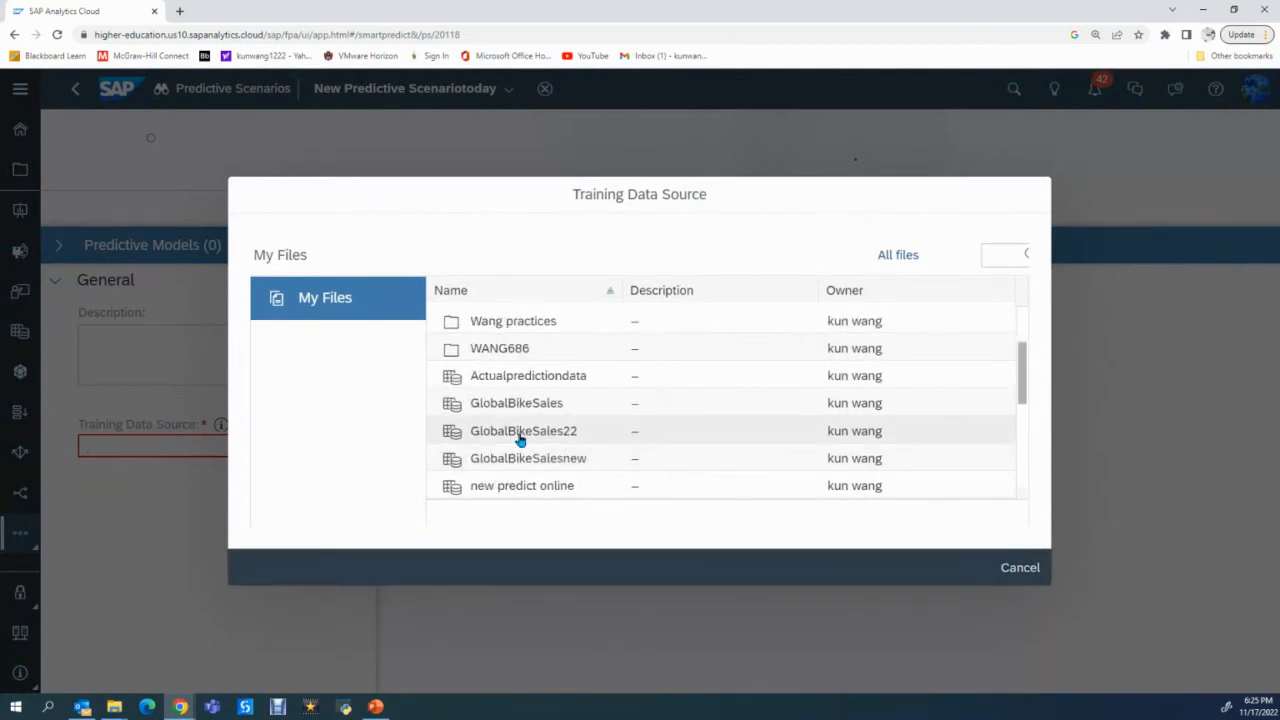
left_click(520, 433)
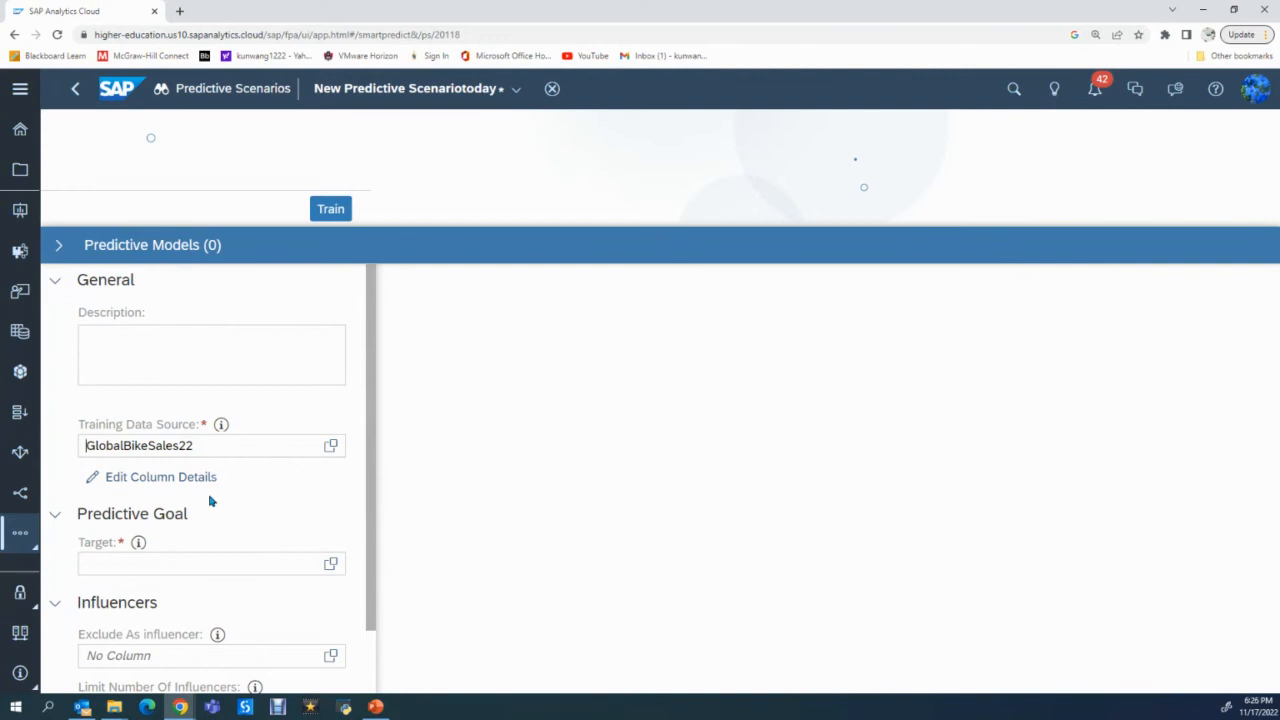
scroll(222, 487, "down", 1)
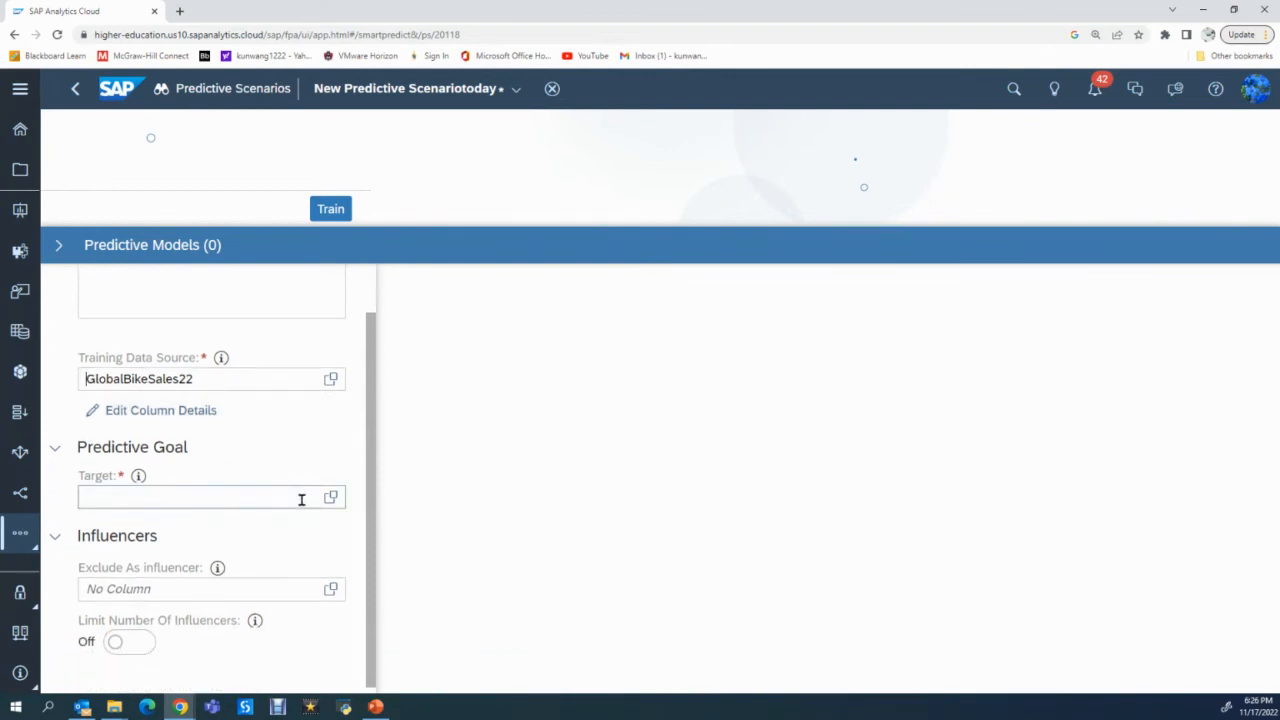
left_click(331, 499)
left_click(530, 457)
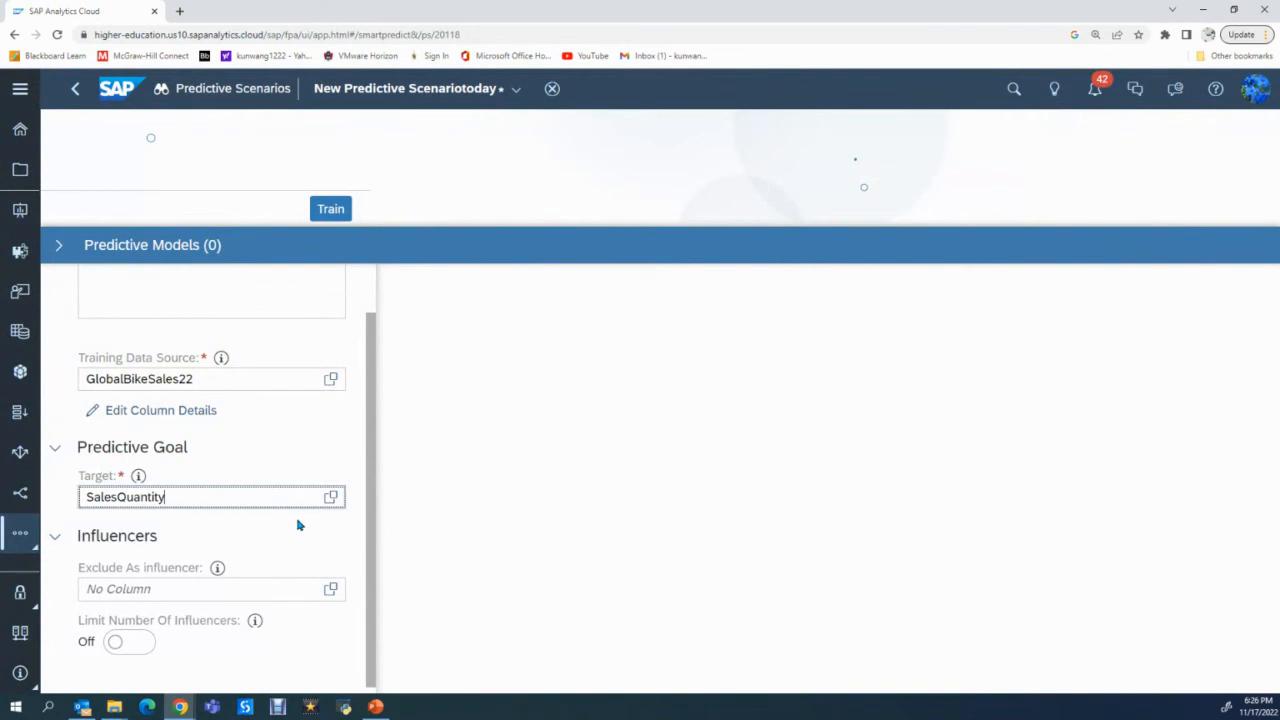
Mark OrderNumber, OrderItem, Year, Day and CustomerID for exclusion as influencers.
scroll(273, 566, "down", 1)
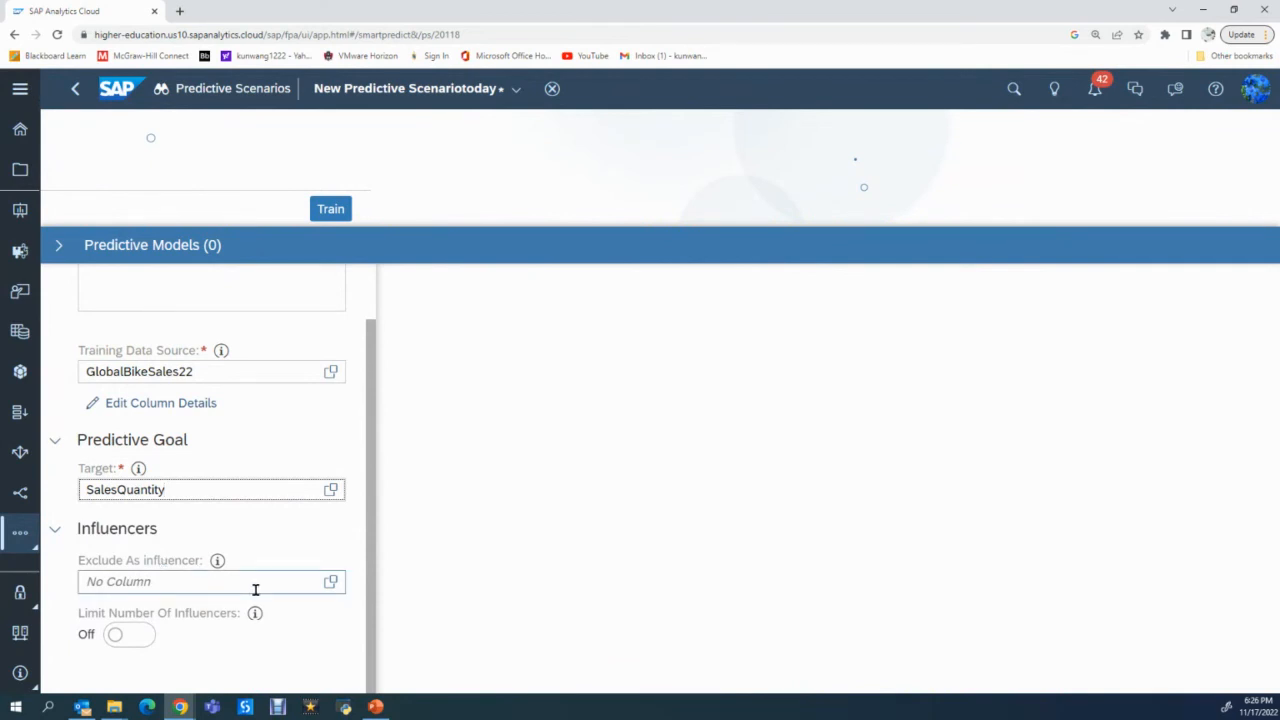
left_click(331, 584)
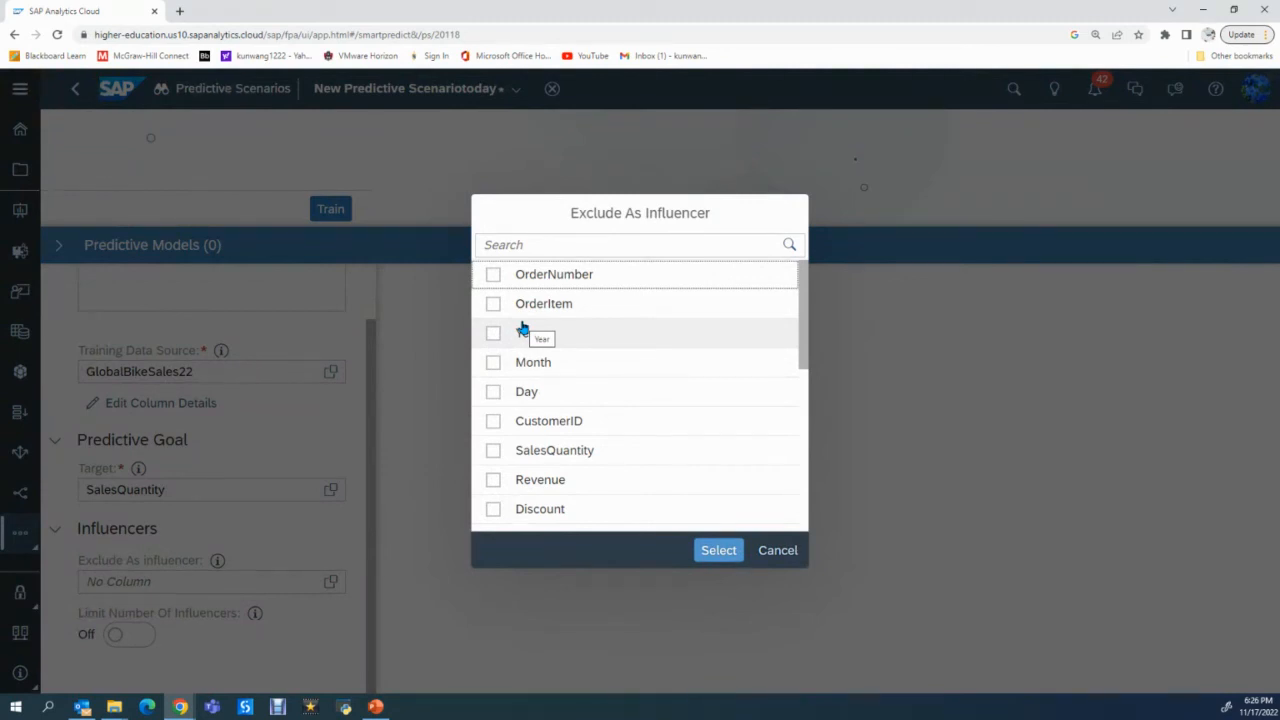
left_click(494, 276)
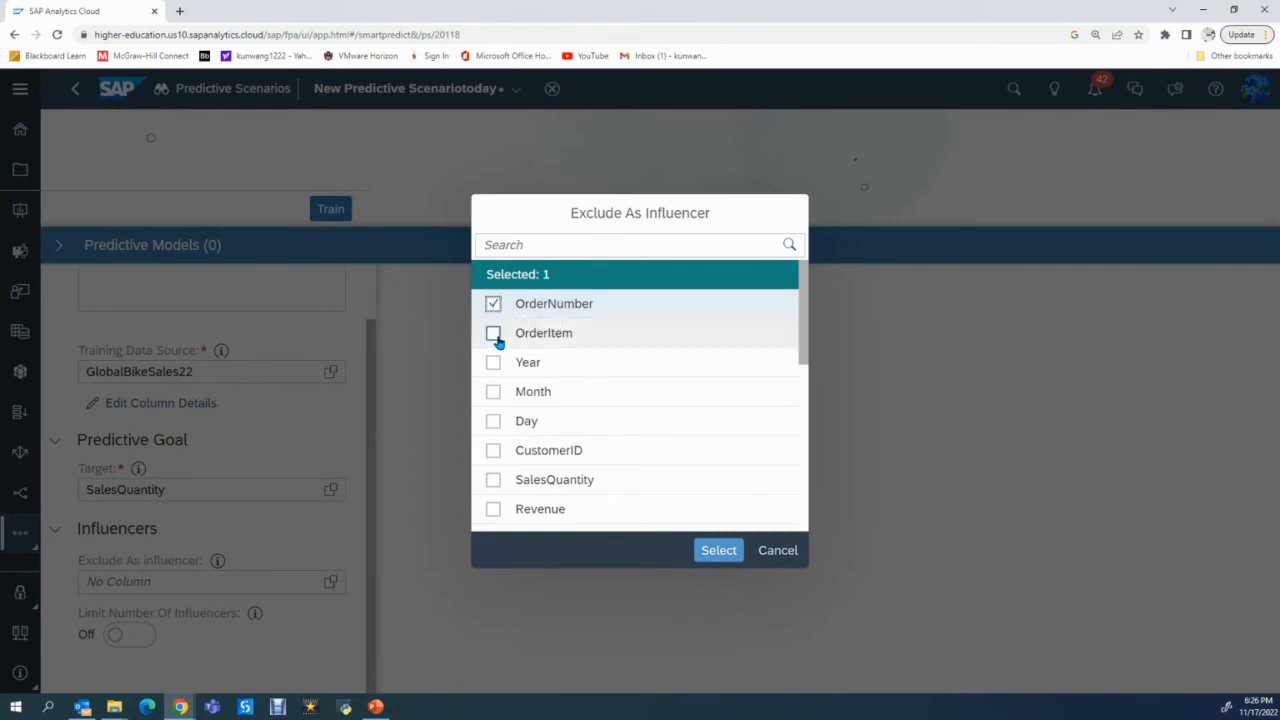
left_click(494, 336)
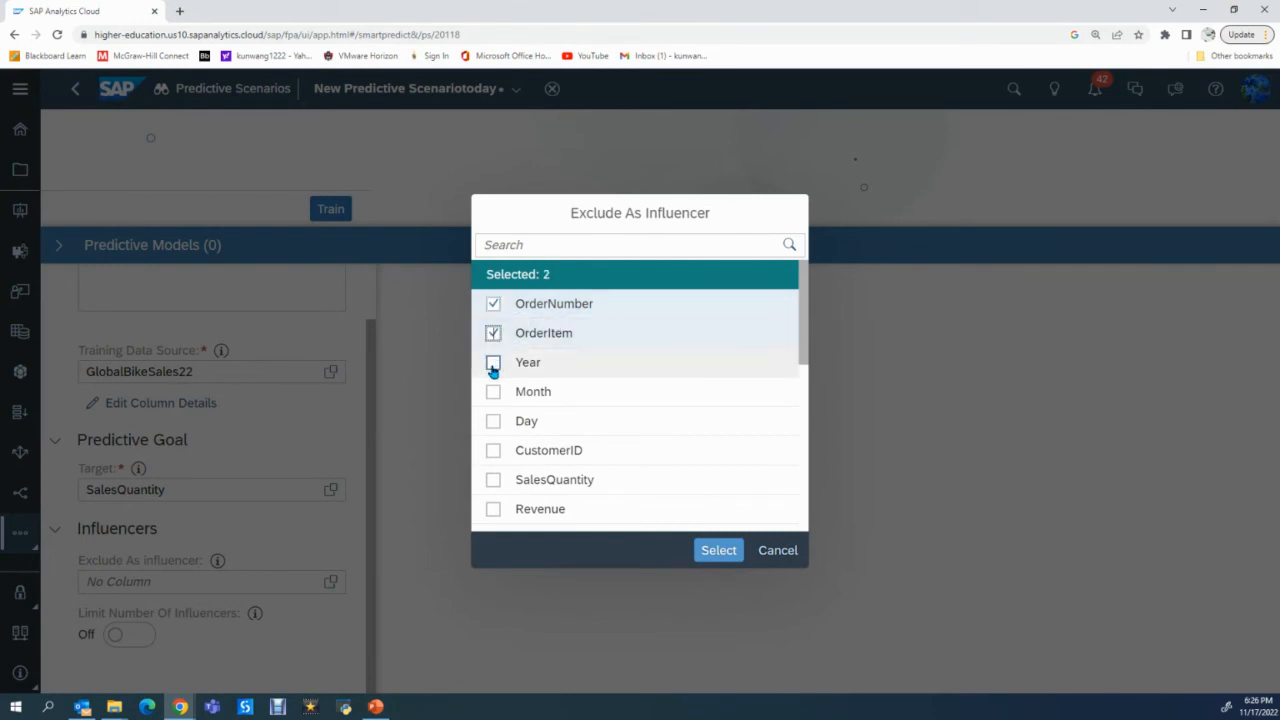
left_click(493, 366)
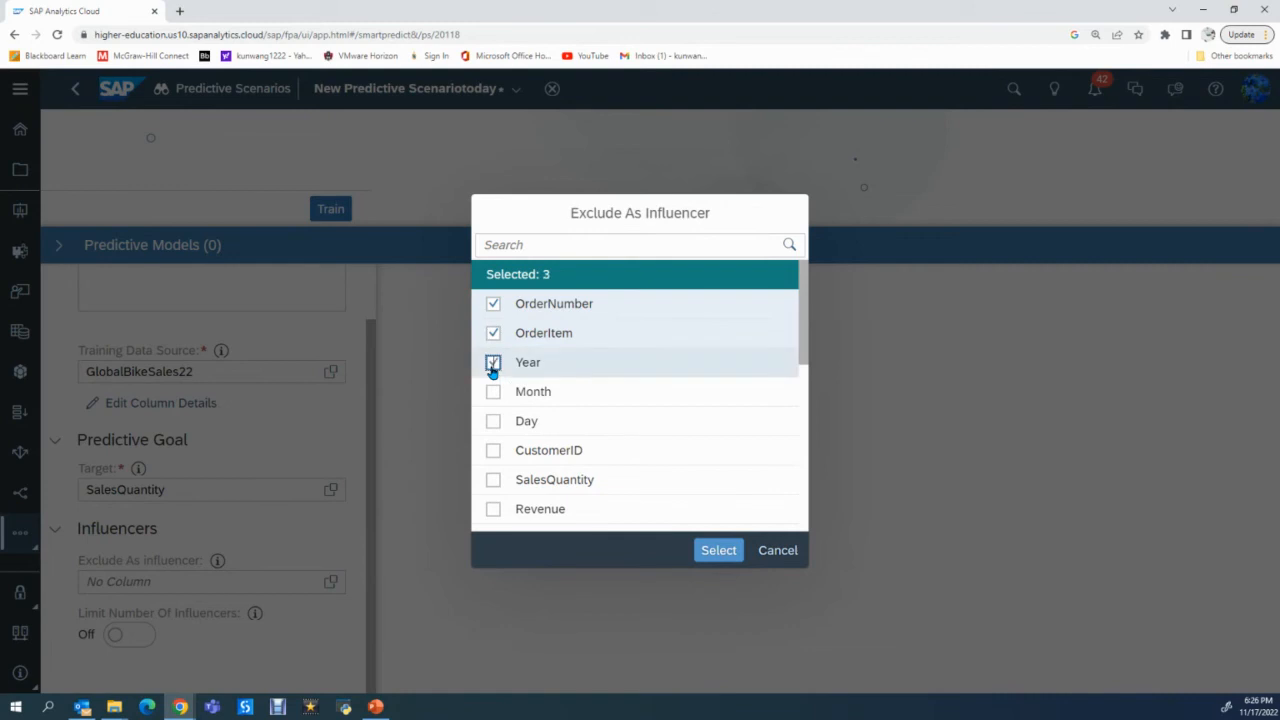
left_click(493, 424)
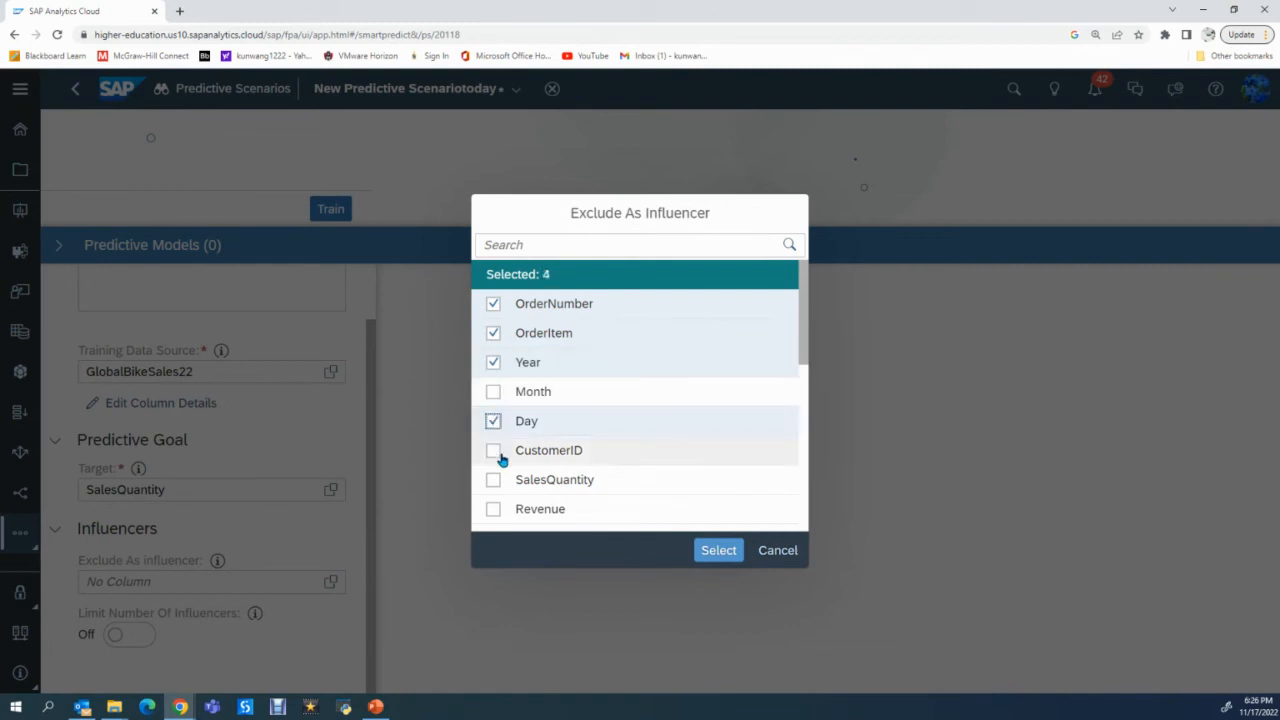
left_click(494, 453)
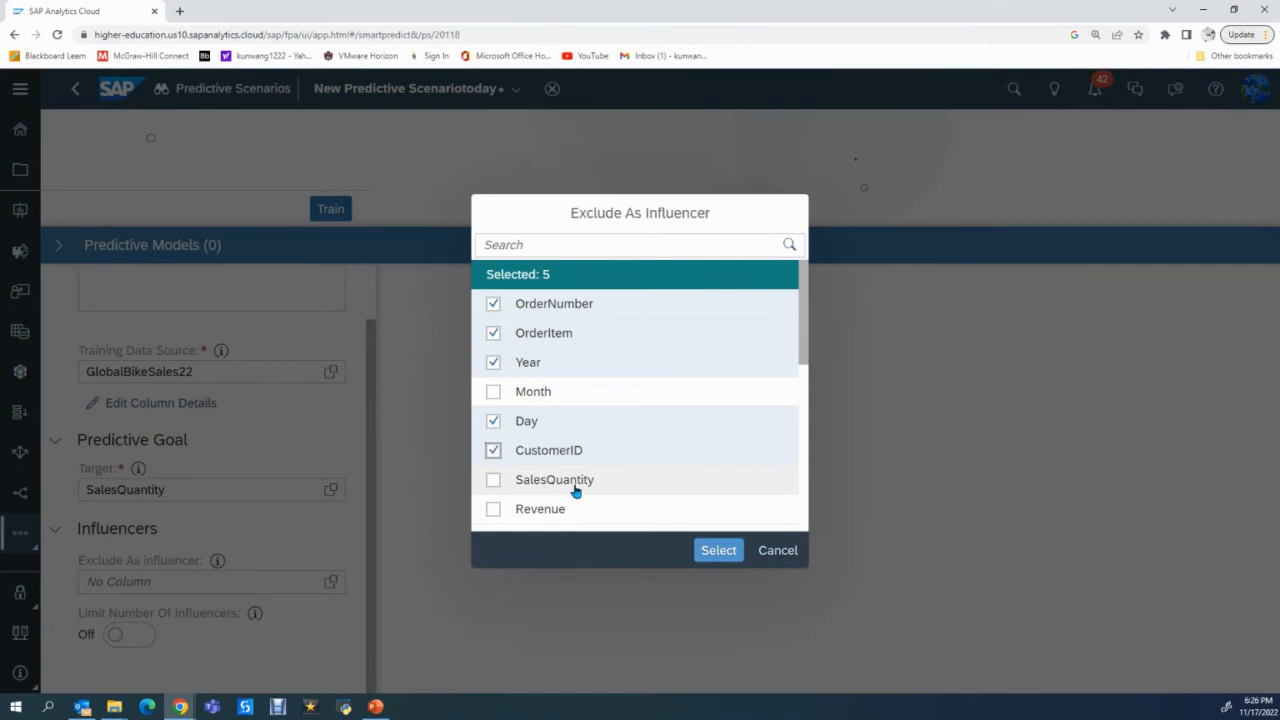
Add Revenue, Discount, RevenueUSD, DiscountUSD, CostsUSD and GrossMarginUSD to the columns excluded as influencers.
scroll(560, 490, "down", 1)
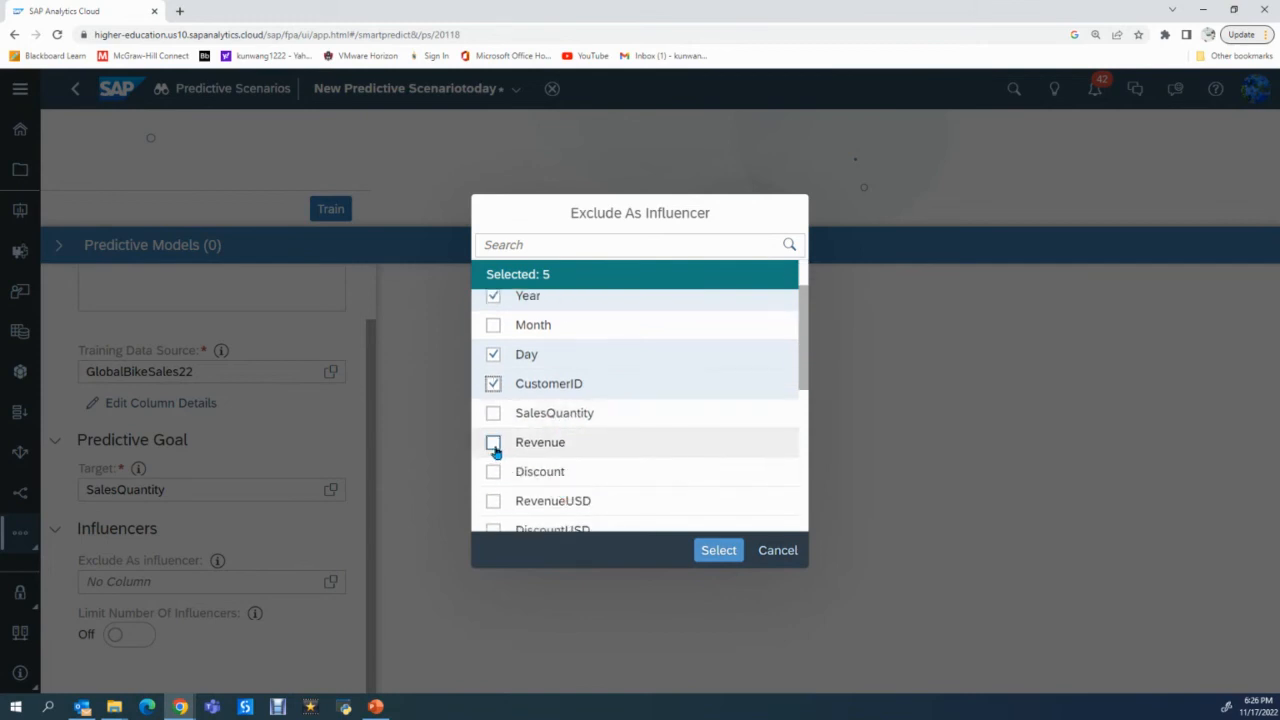
left_click(493, 444)
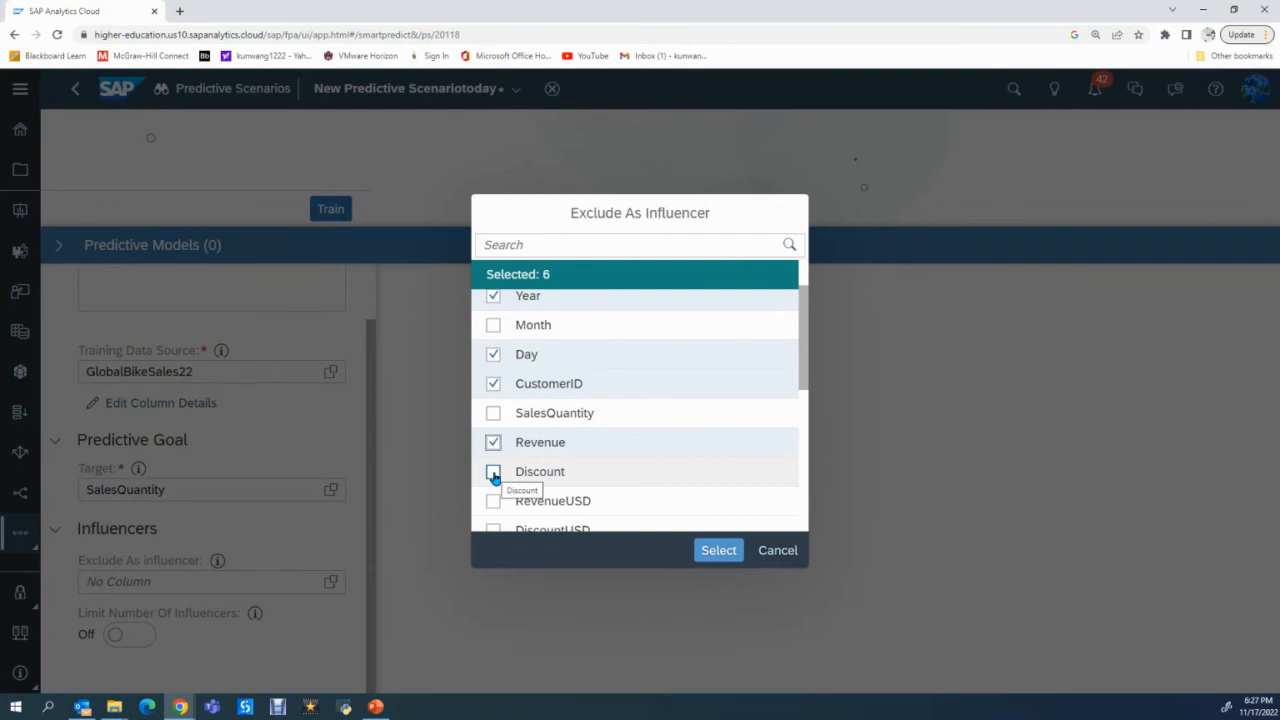
left_click(493, 474)
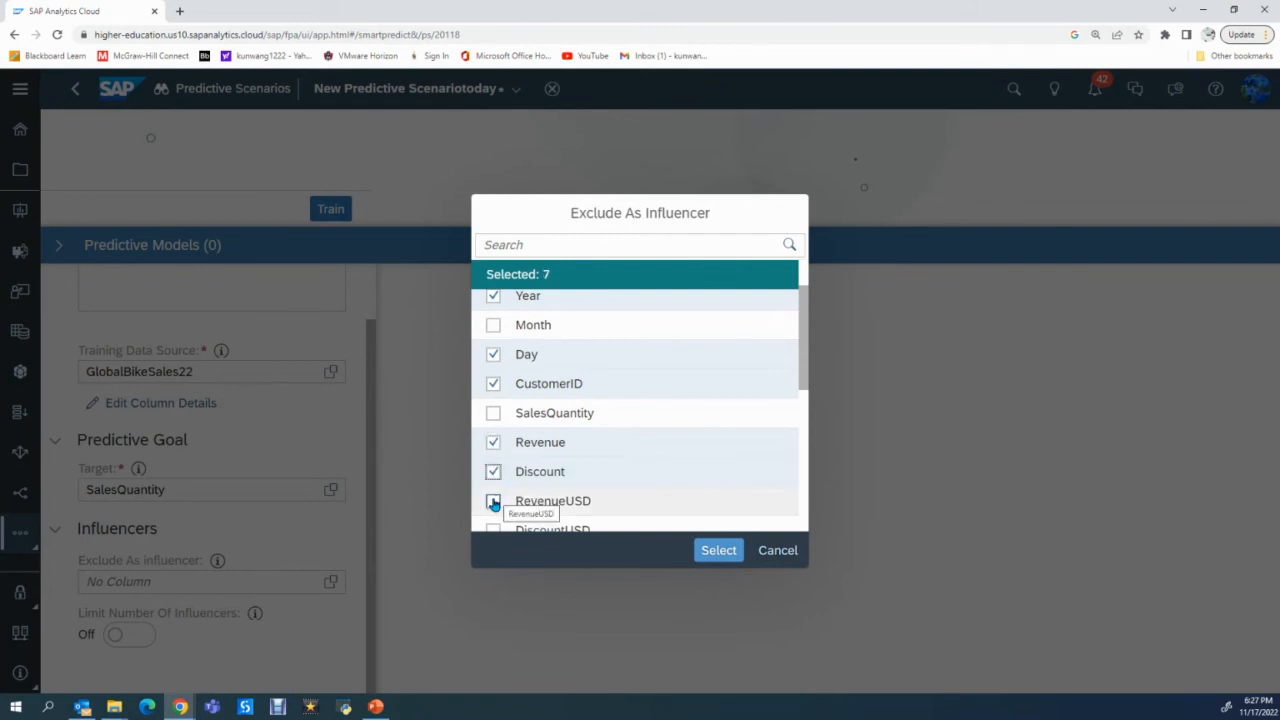
left_click(493, 502)
scroll(577, 487, "down", 1)
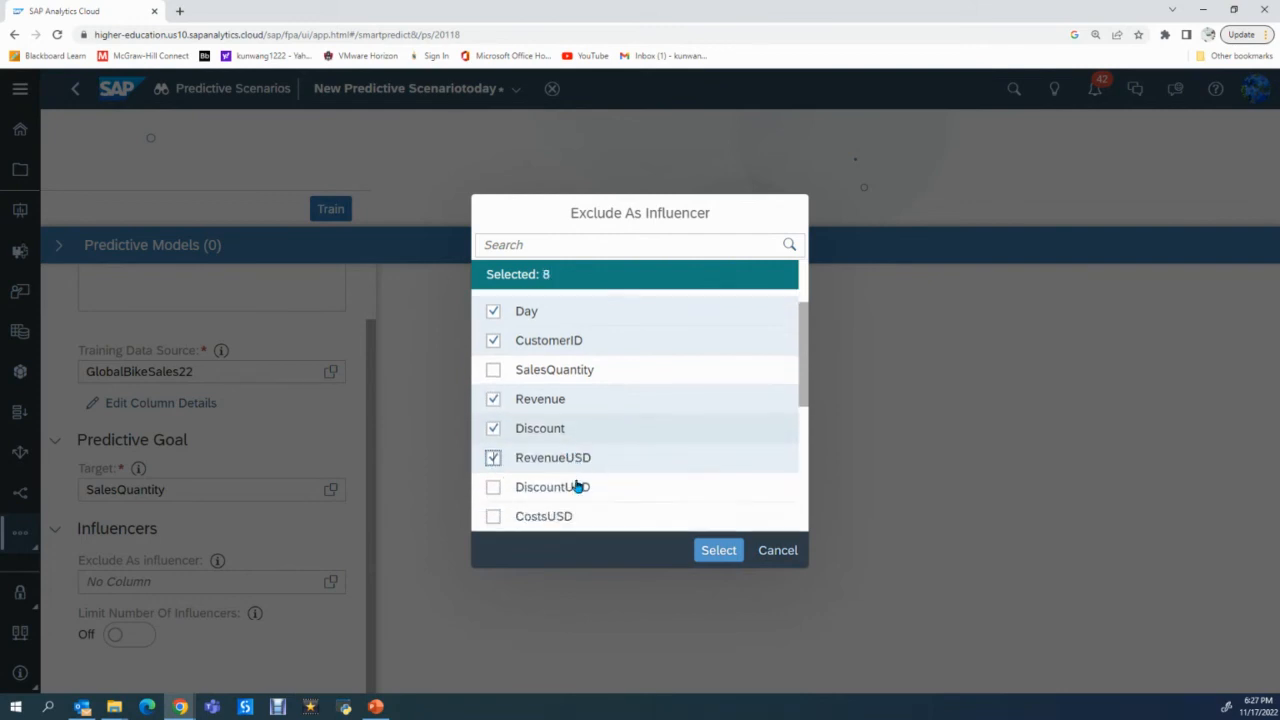
scroll(577, 487, "down", 1)
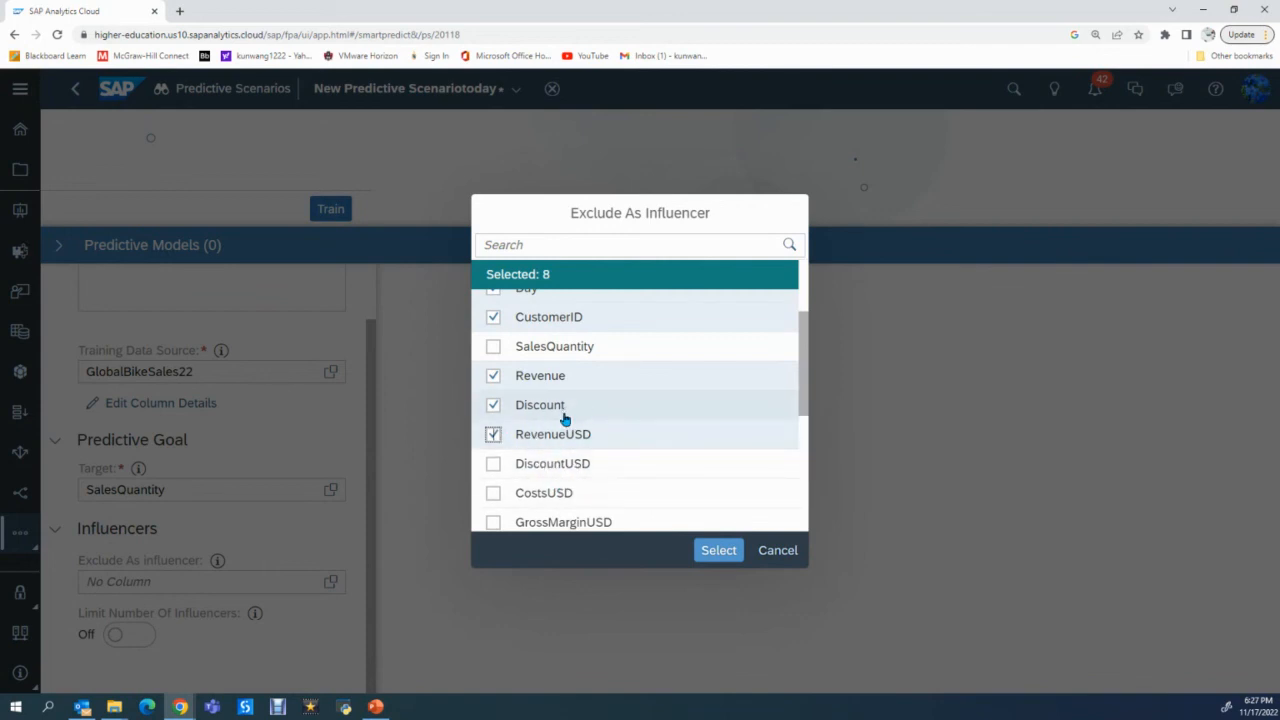
left_click(493, 466)
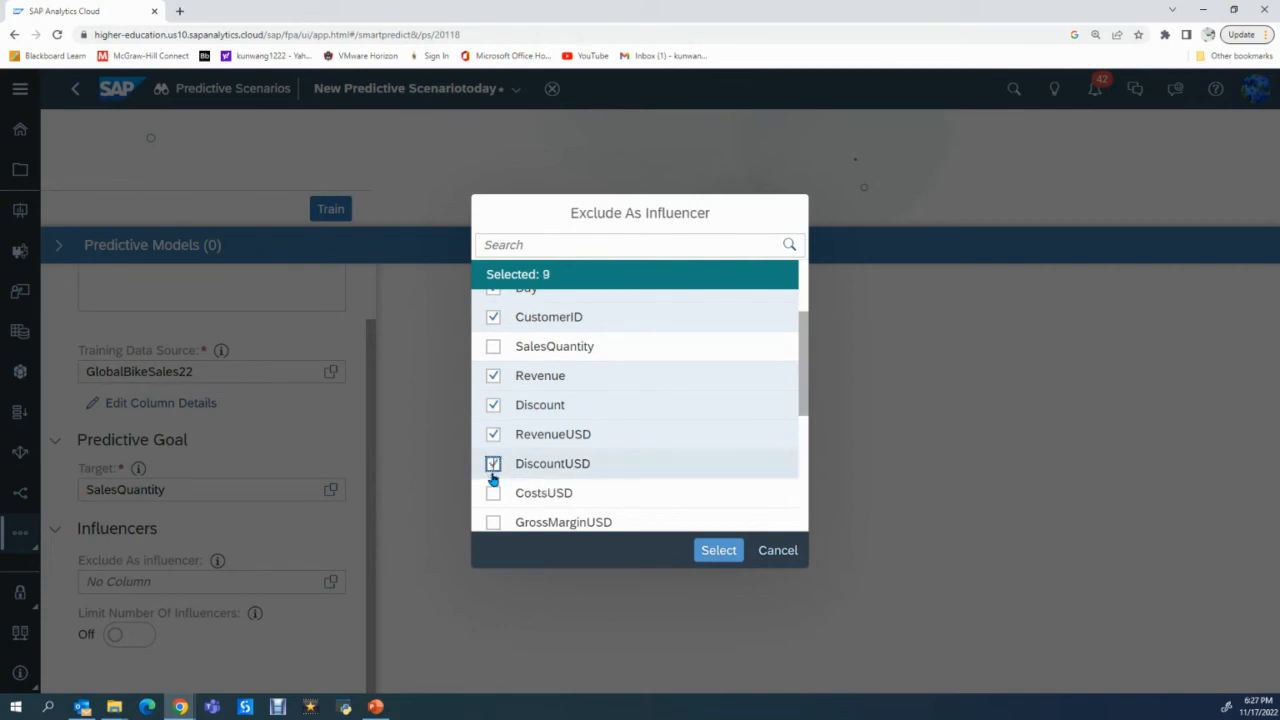
left_click(493, 495)
left_click(493, 522)
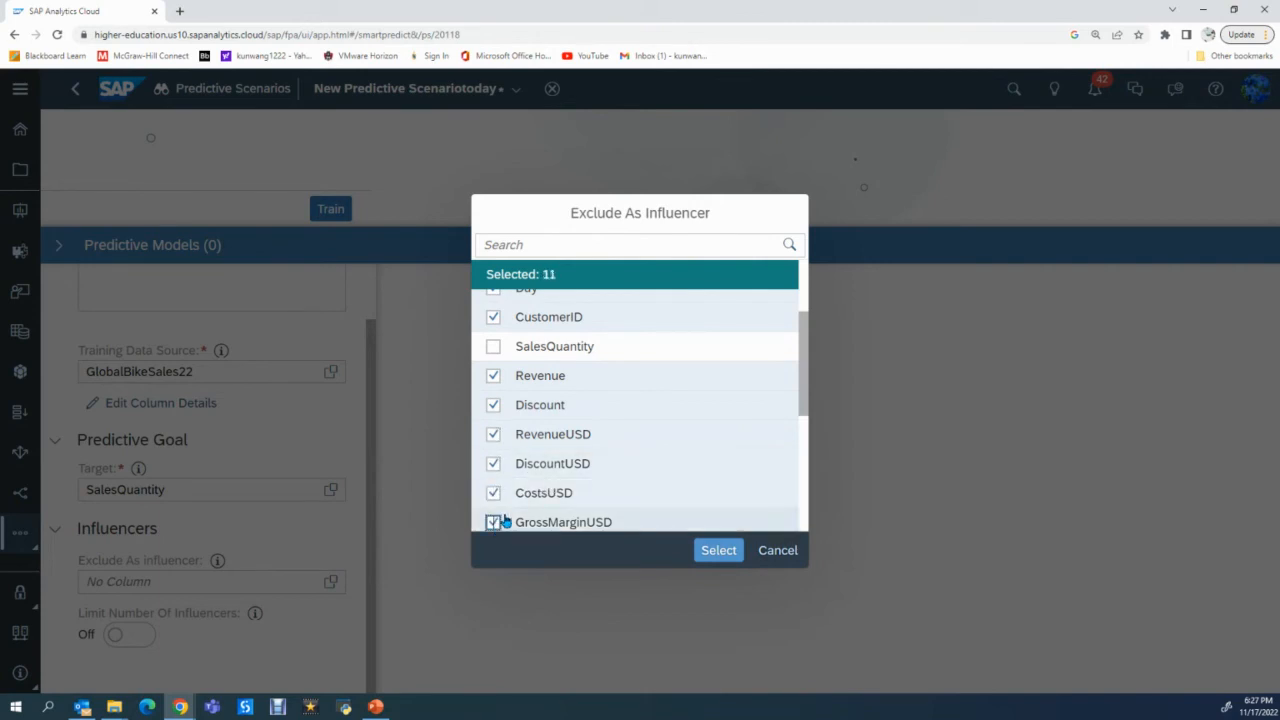
Also exclude Country, ProductID, ProductCategory, Division and UnitOfMeasure as influencers, and apply the whole exclusion selection.
scroll(571, 486, "down", 1)
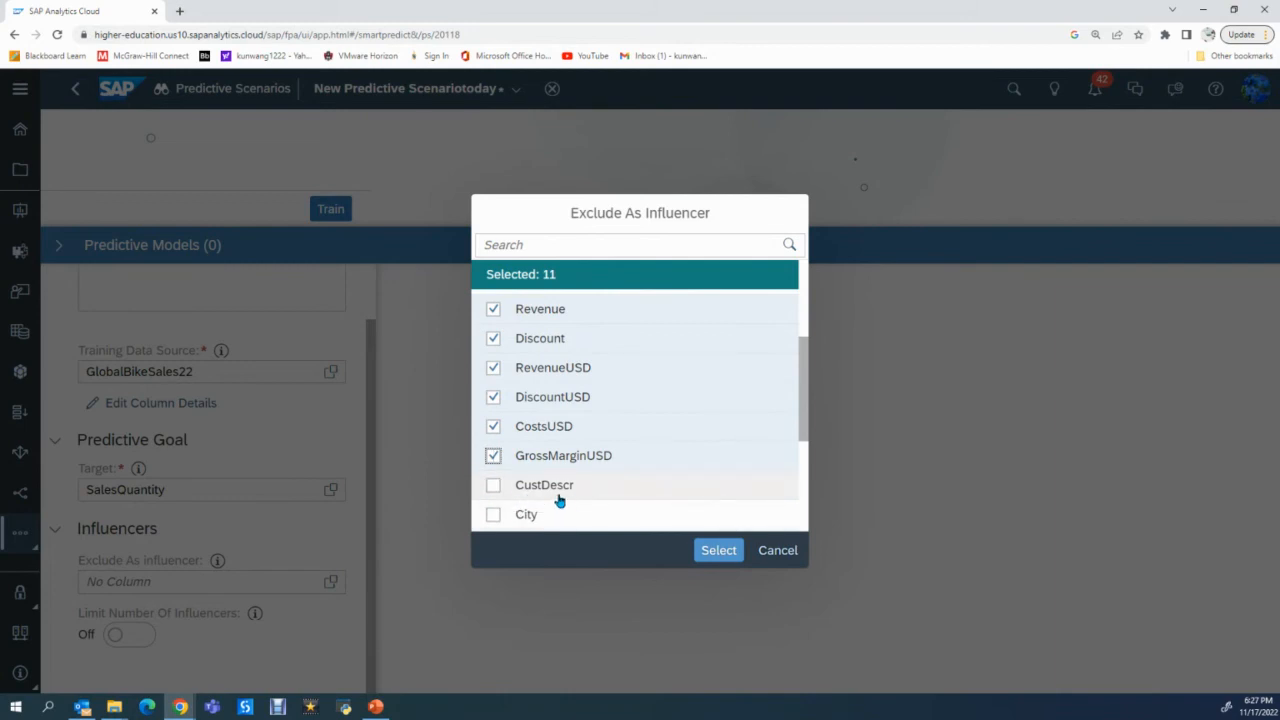
scroll(557, 494, "down", 1)
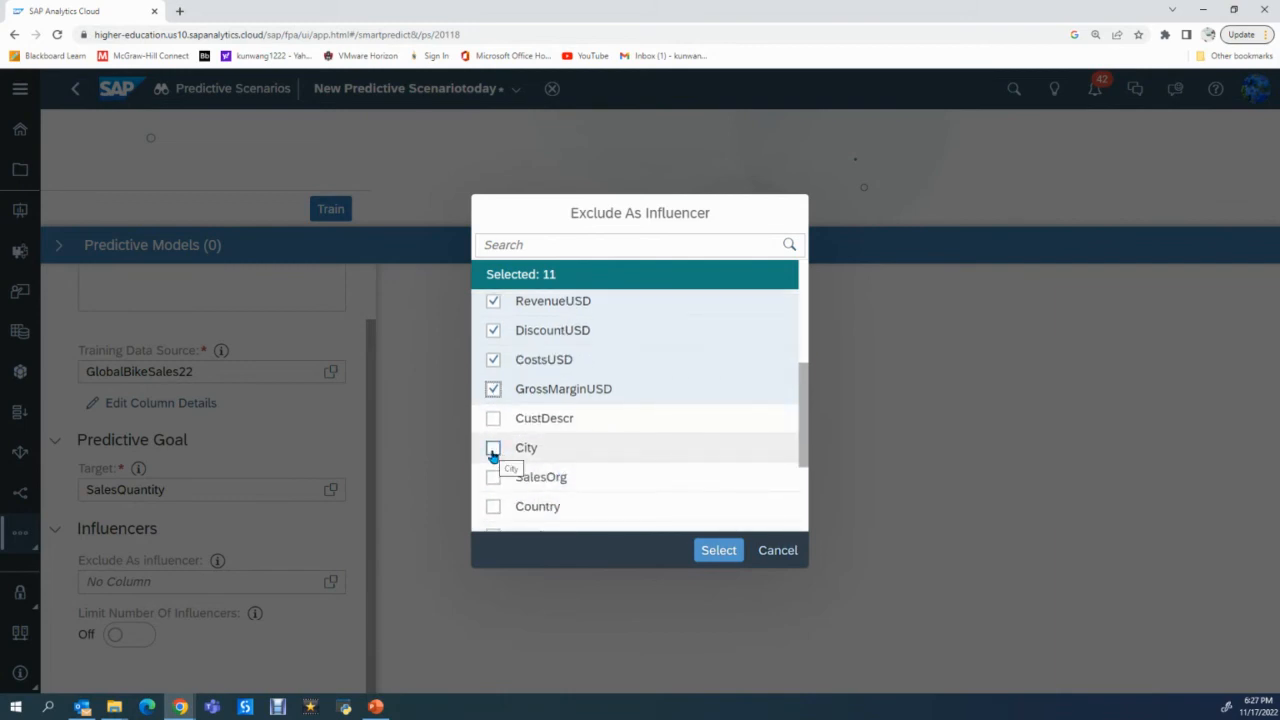
scroll(560, 486, "down", 2)
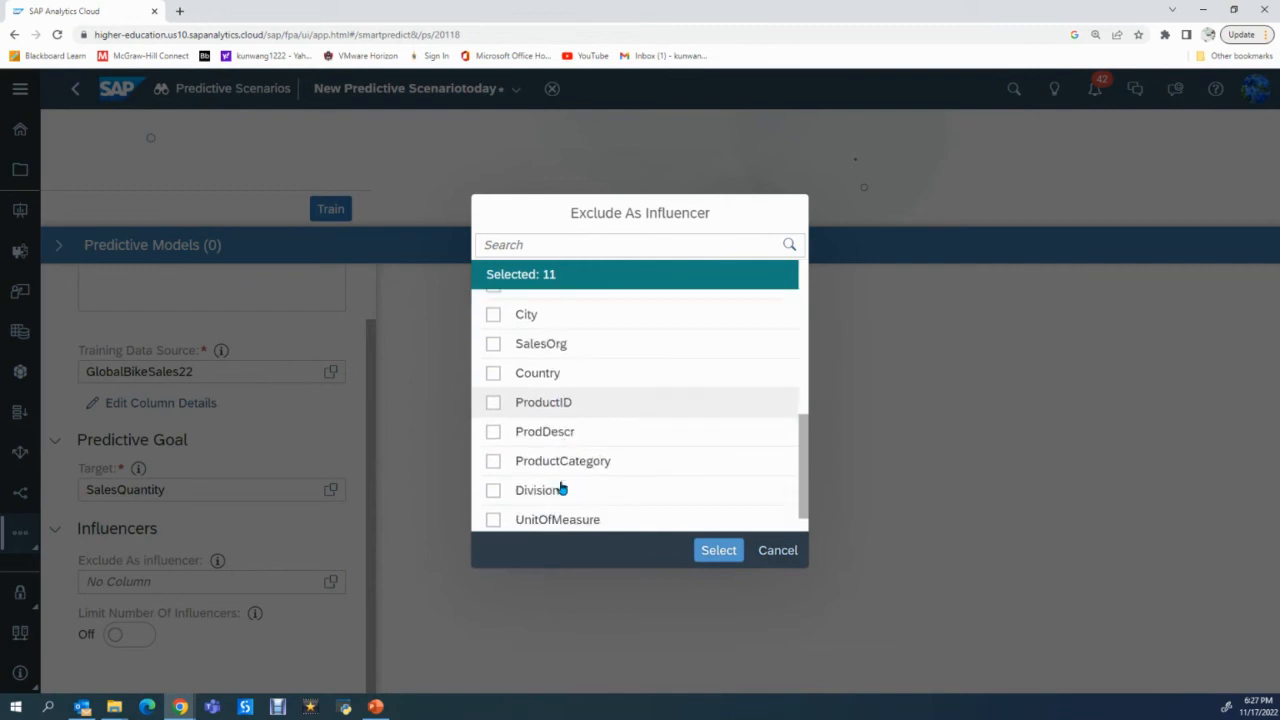
left_click(493, 377)
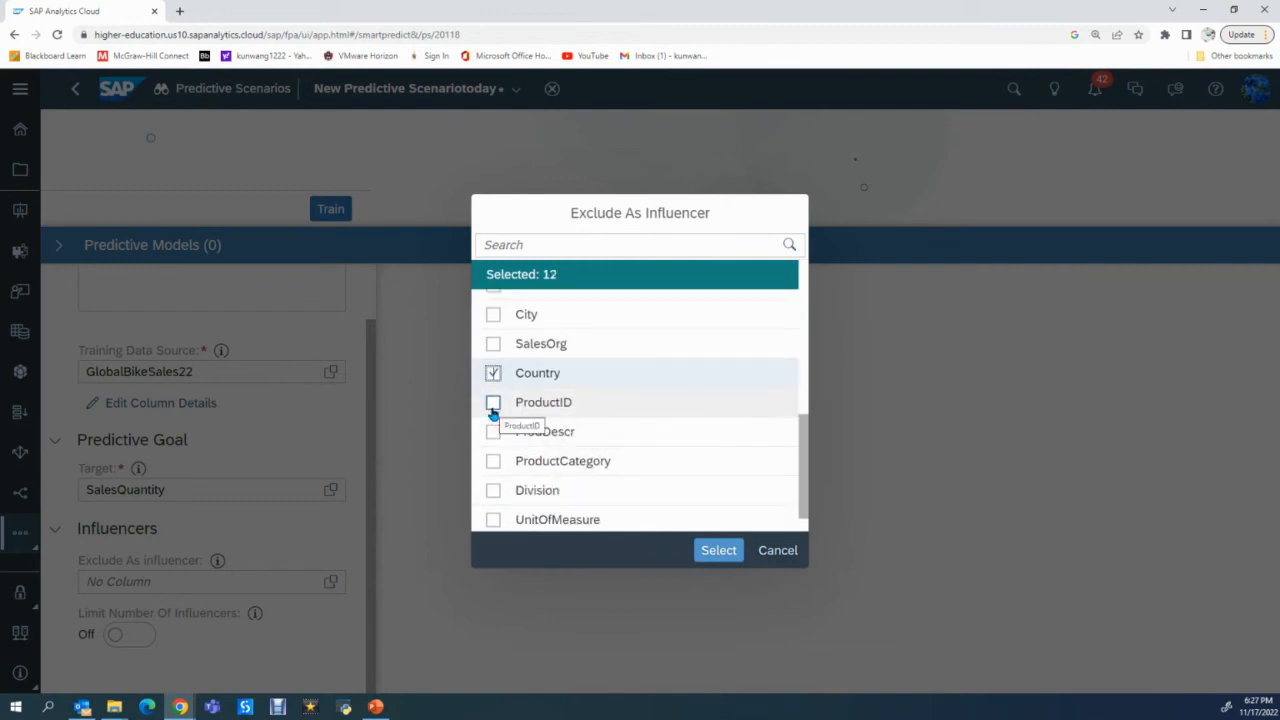
left_click(493, 405)
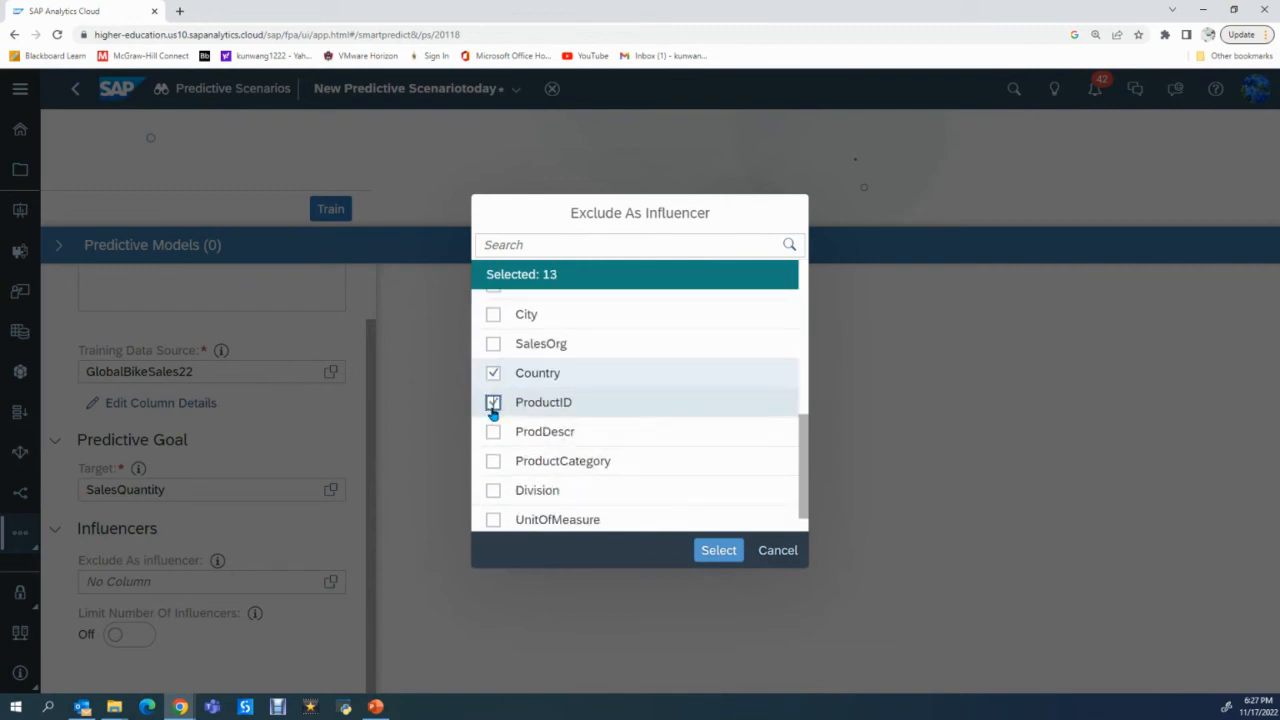
left_click(492, 461)
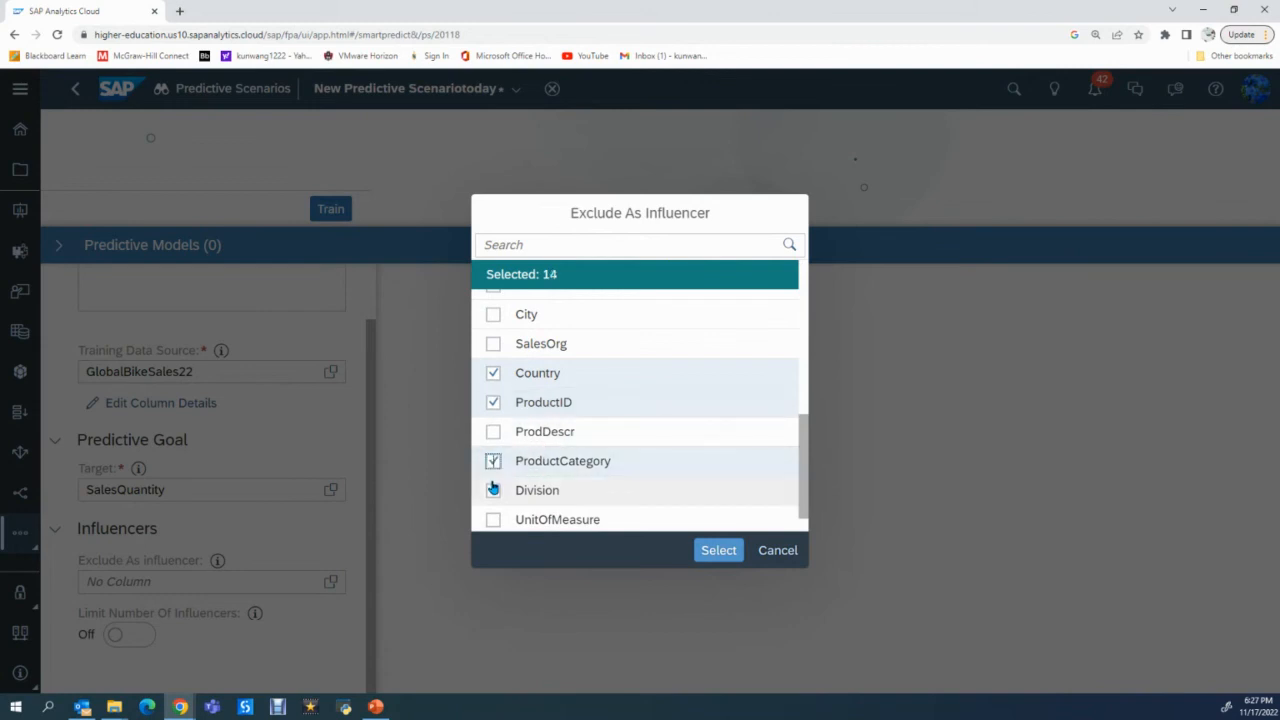
left_click(493, 492)
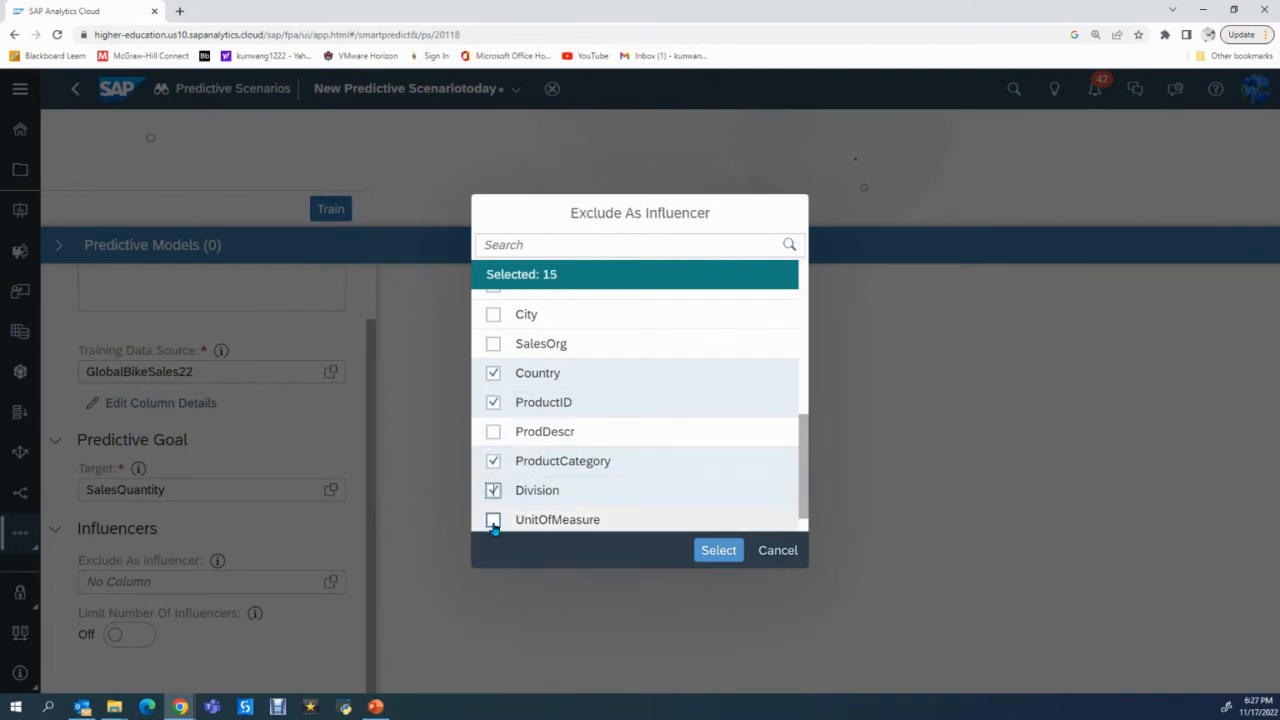
left_click(494, 522)
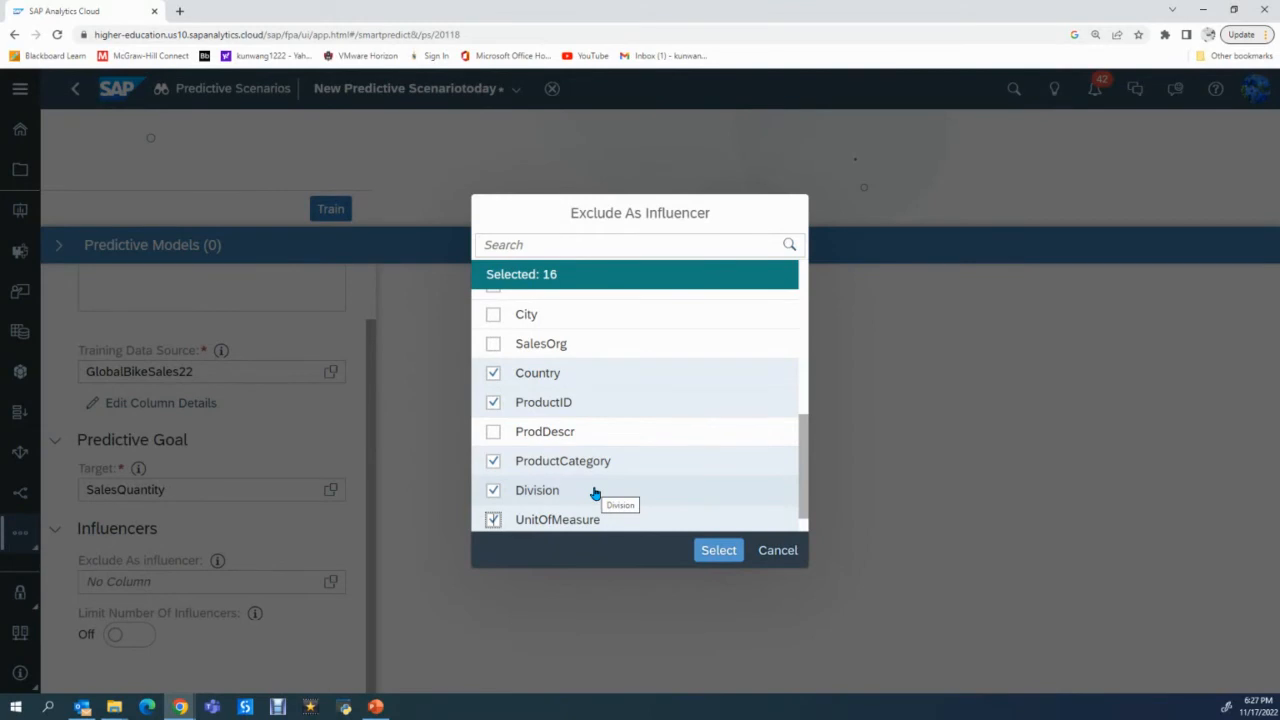
left_click(720, 553)
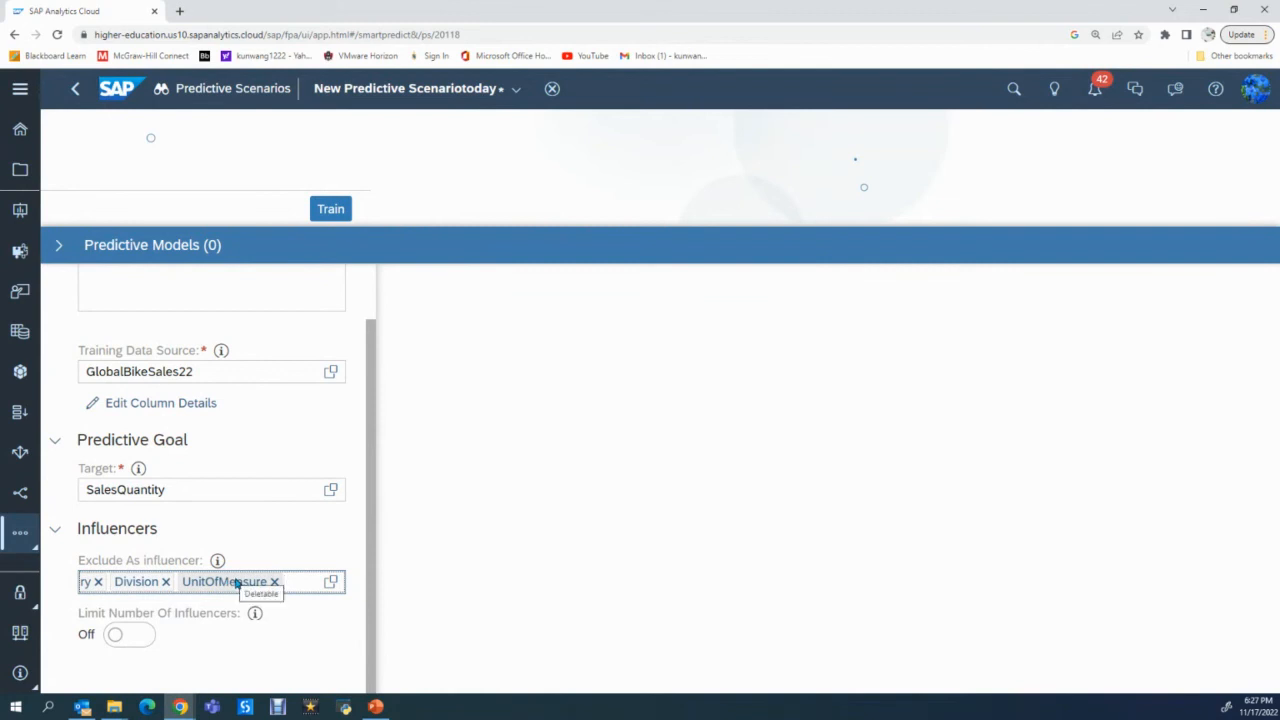
Train the regression model with the configured data source, target and excluded influencers.
scroll(243, 514, "up", 2)
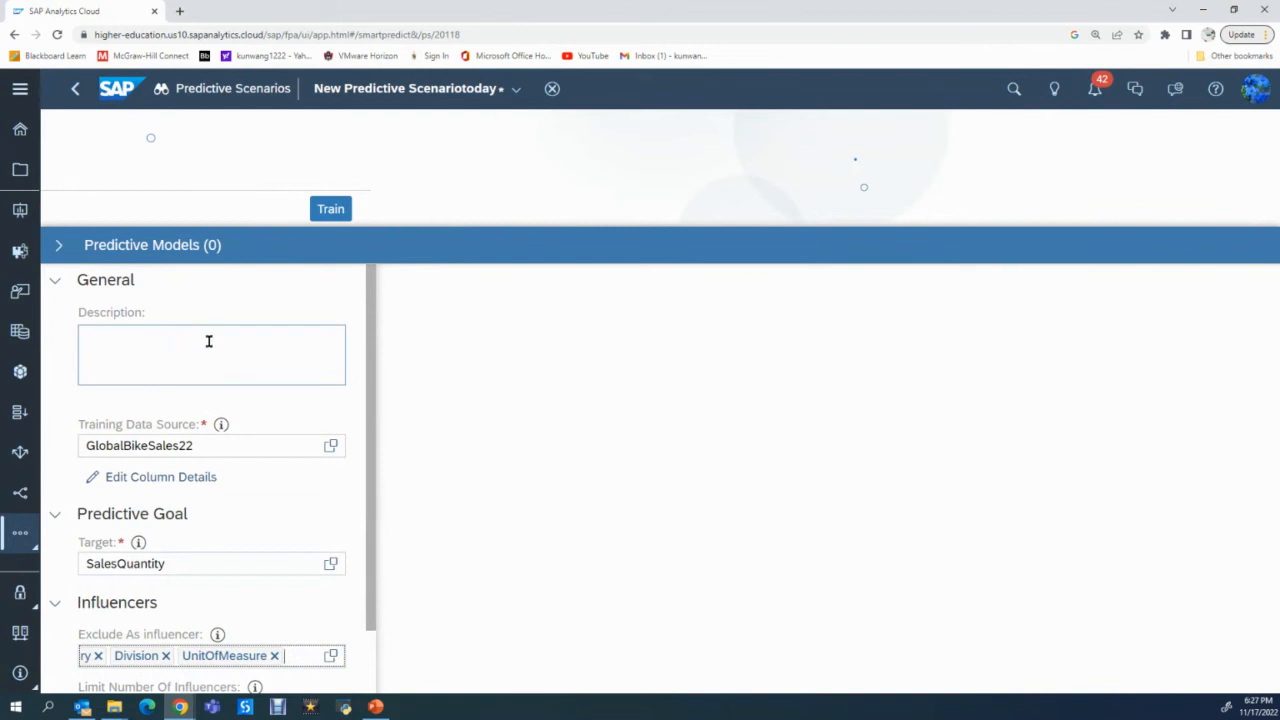
left_click(324, 210)
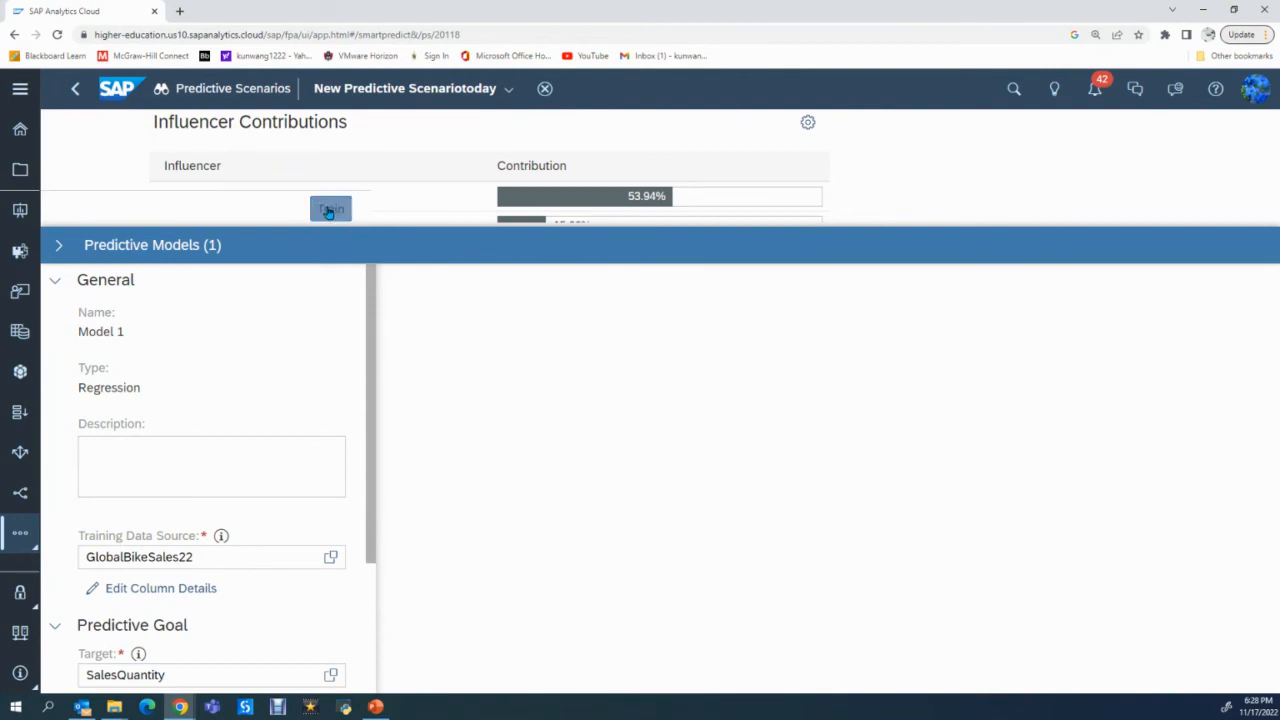
left_click(332, 214)
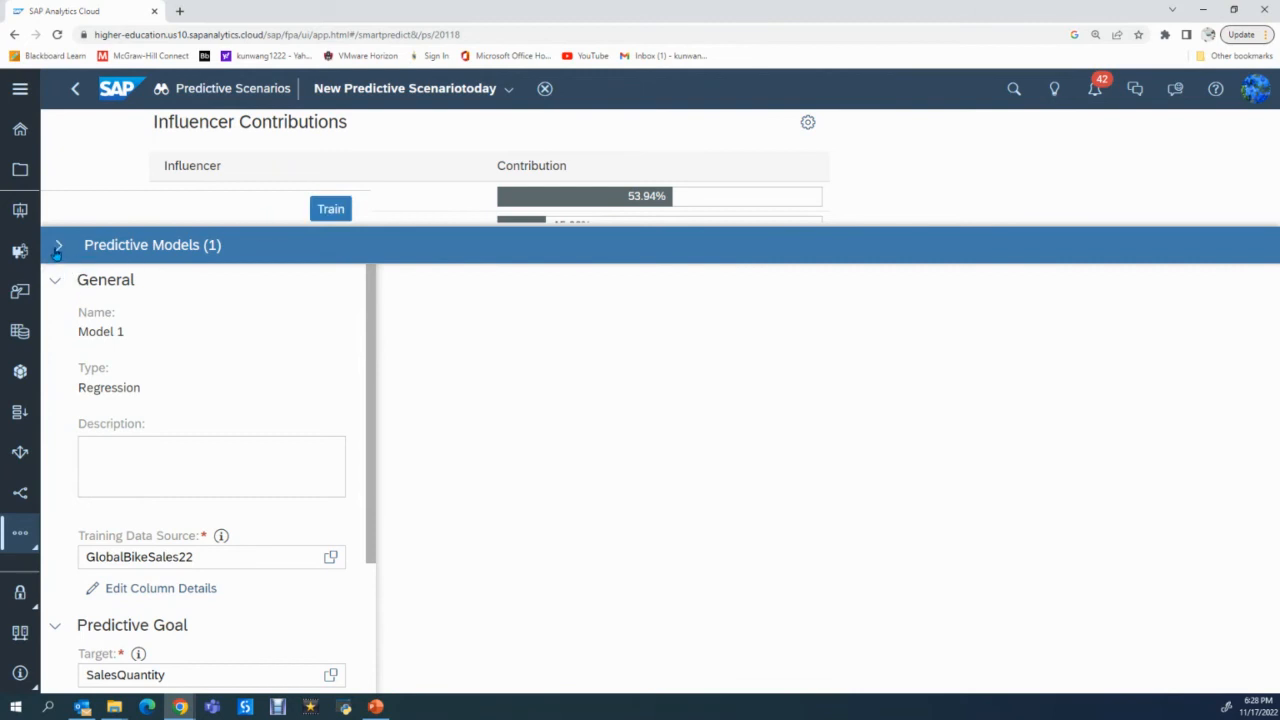
Reload the predictive scenario page and examine the trained model's performance indicators, target statistics and influencer contributions.
left_click(57, 248)
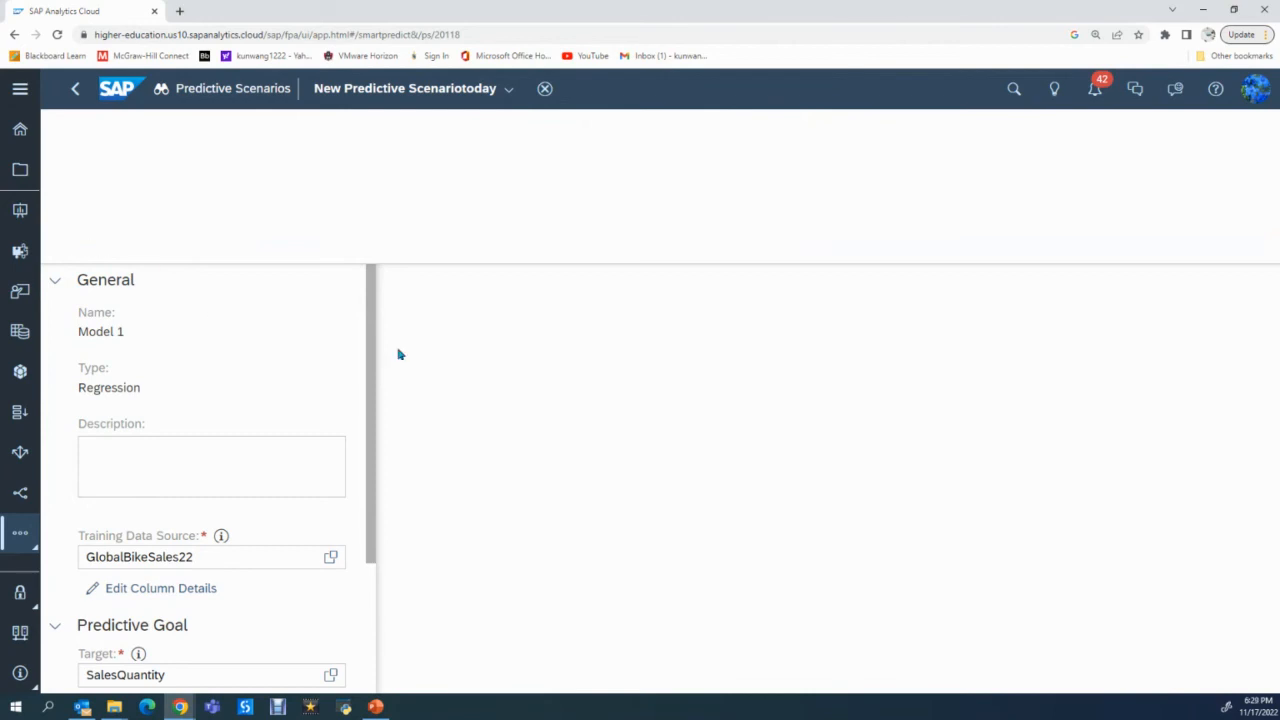
left_click(58, 35)
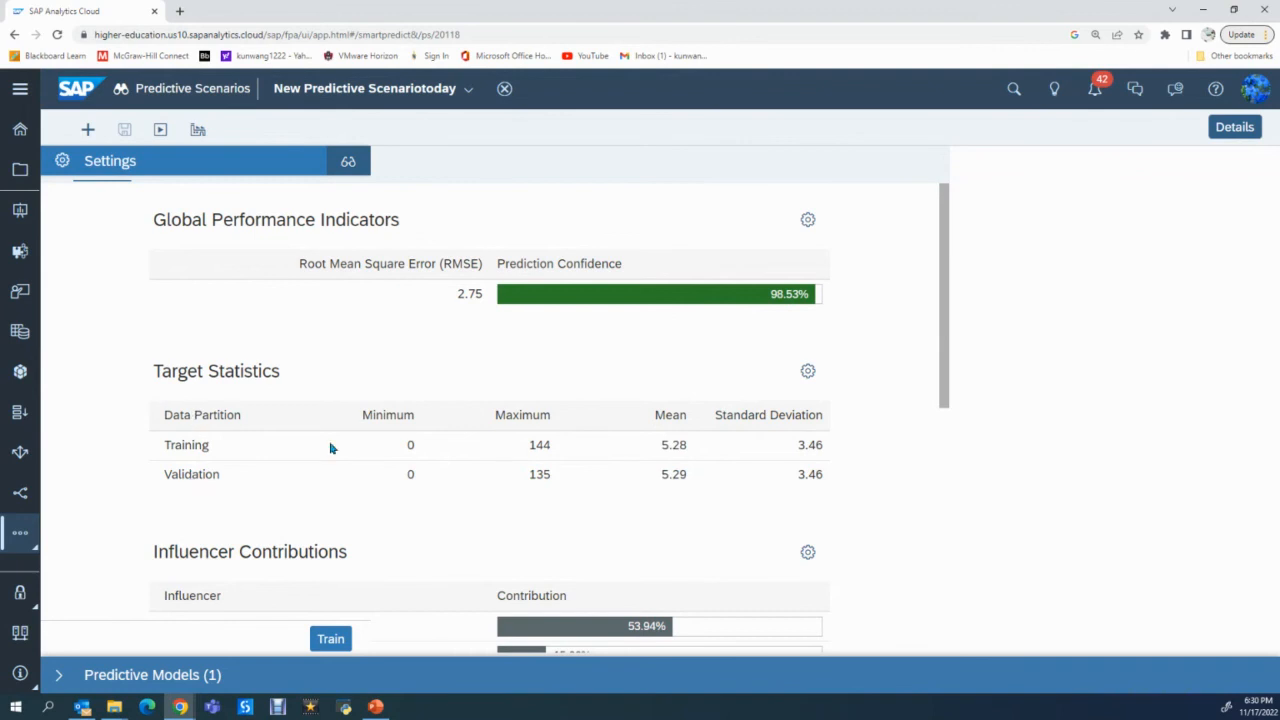
scroll(332, 447, "down", 3)
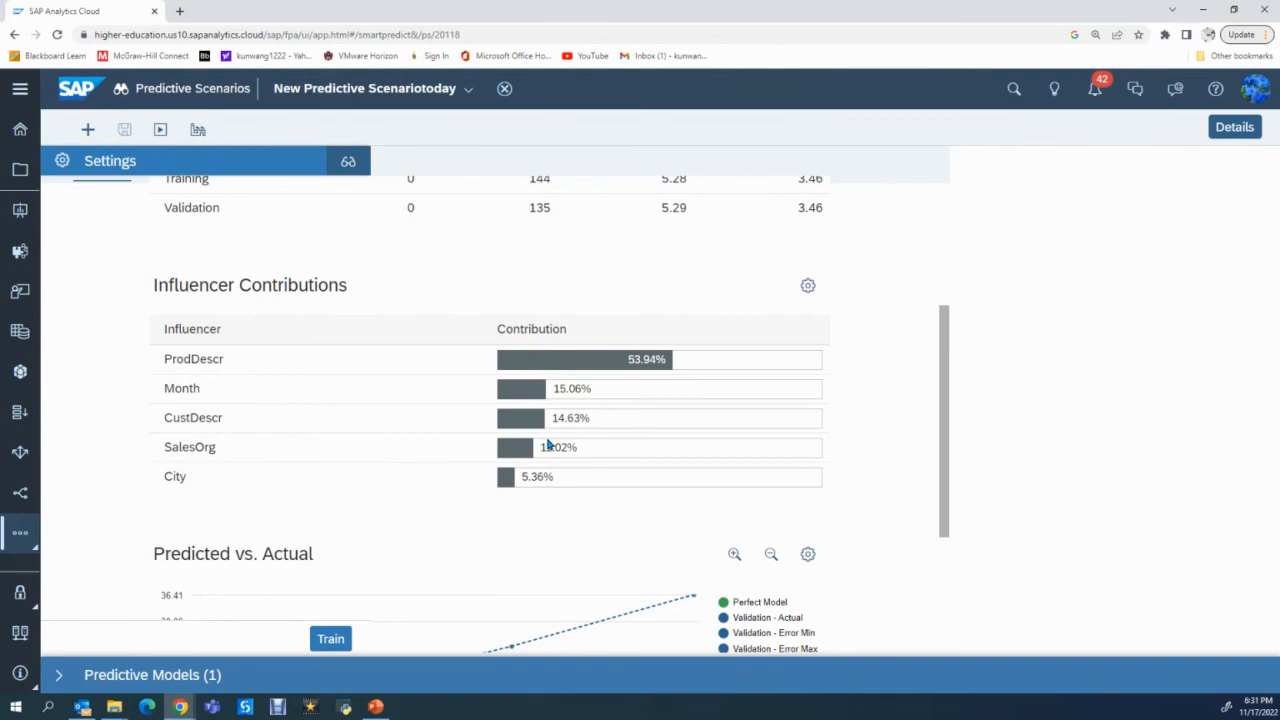
Set up applying the trained model to GlobalBikeSales22 and mark SalesQuantity, RevenueUSD and CustDescr as replicated columns.
scroll(548, 443, "down", 5)
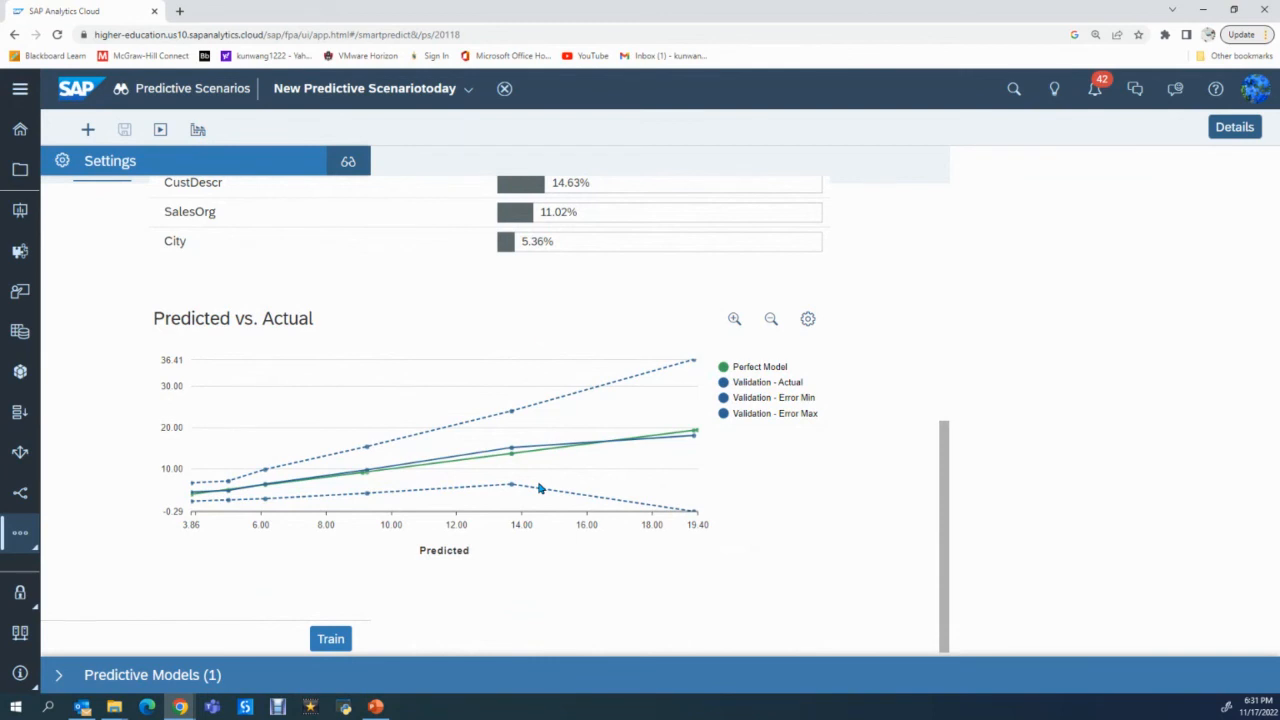
scroll(463, 470, "up", 8)
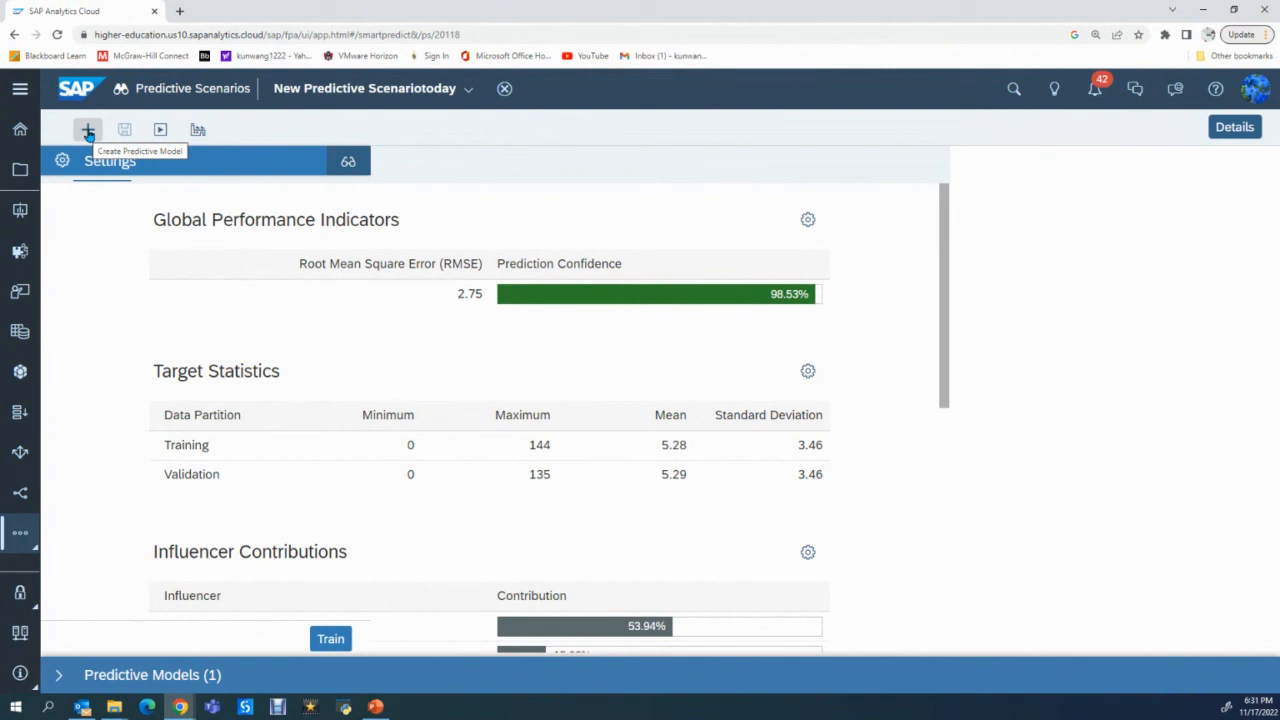
left_click(197, 132)
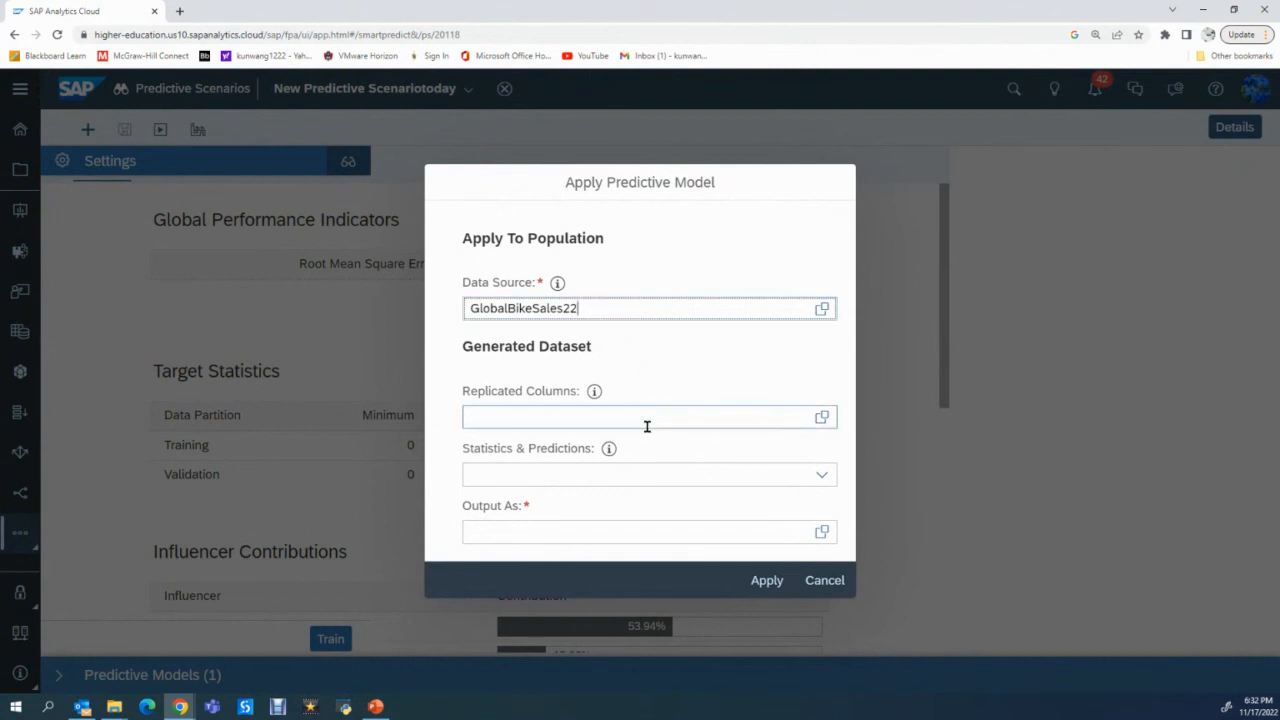
left_click(822, 419)
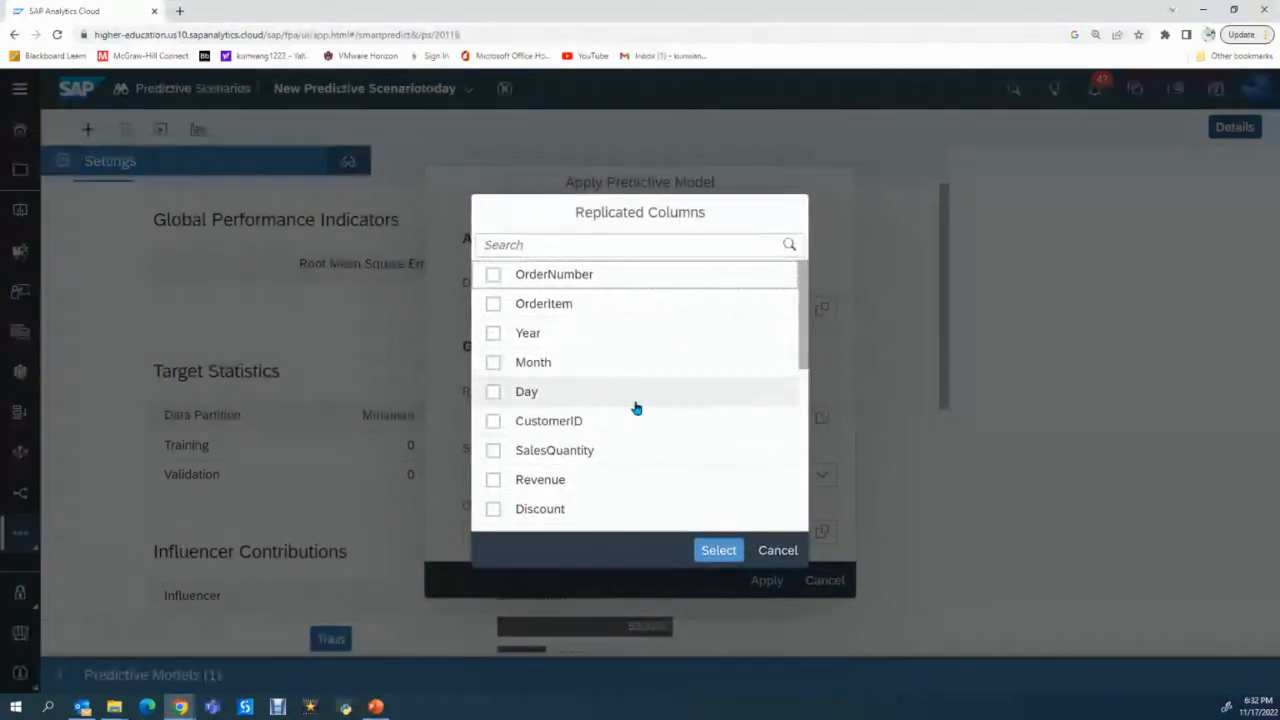
left_click(493, 452)
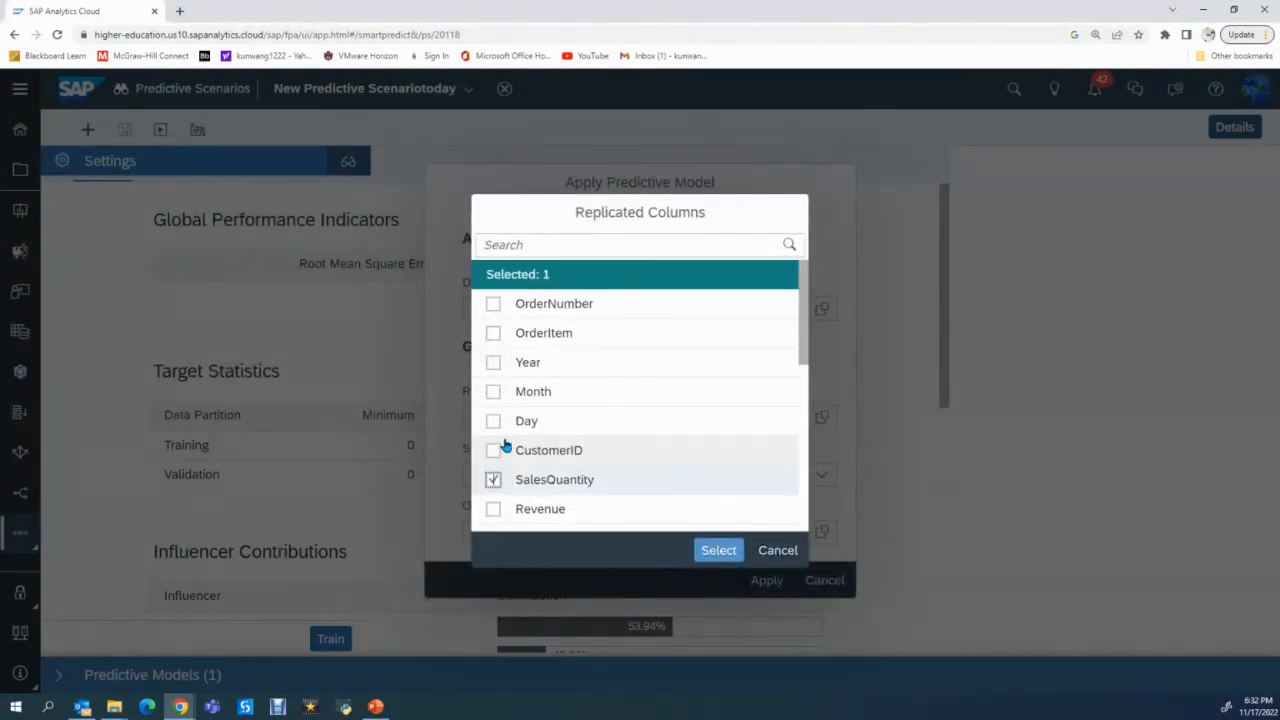
scroll(546, 425, "down", 1)
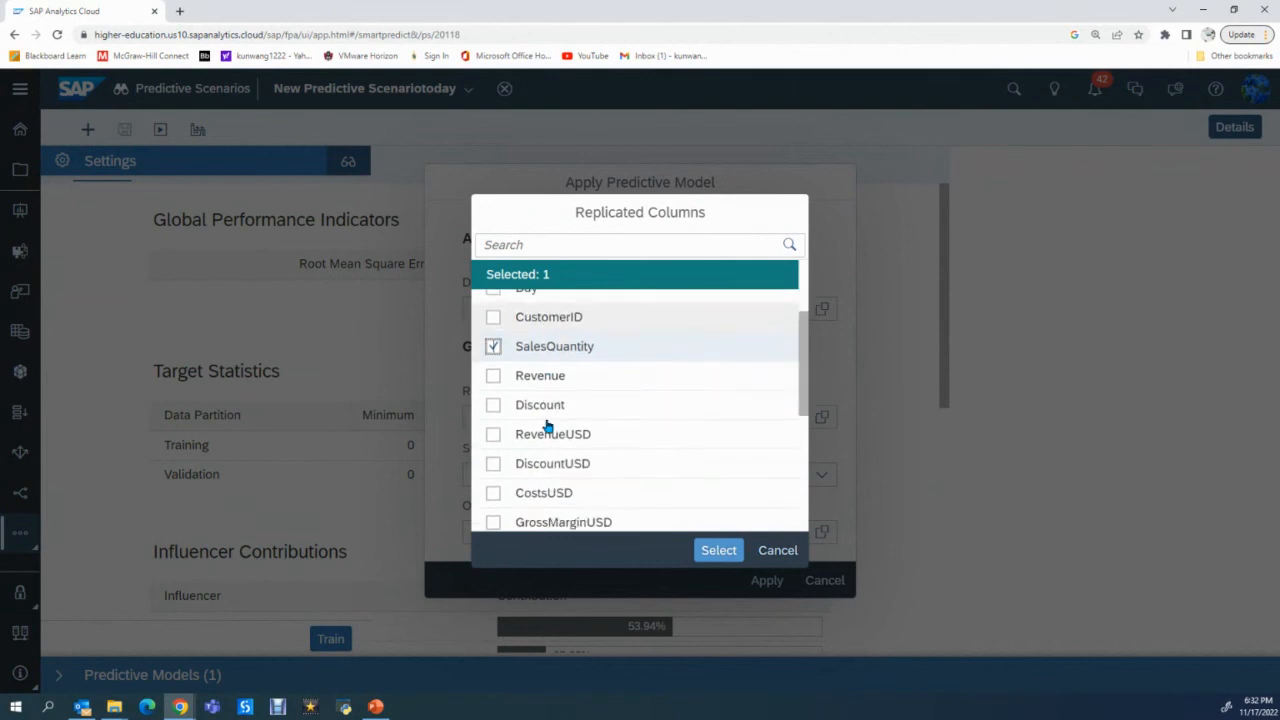
left_click(493, 437)
scroll(497, 435, "down", 1)
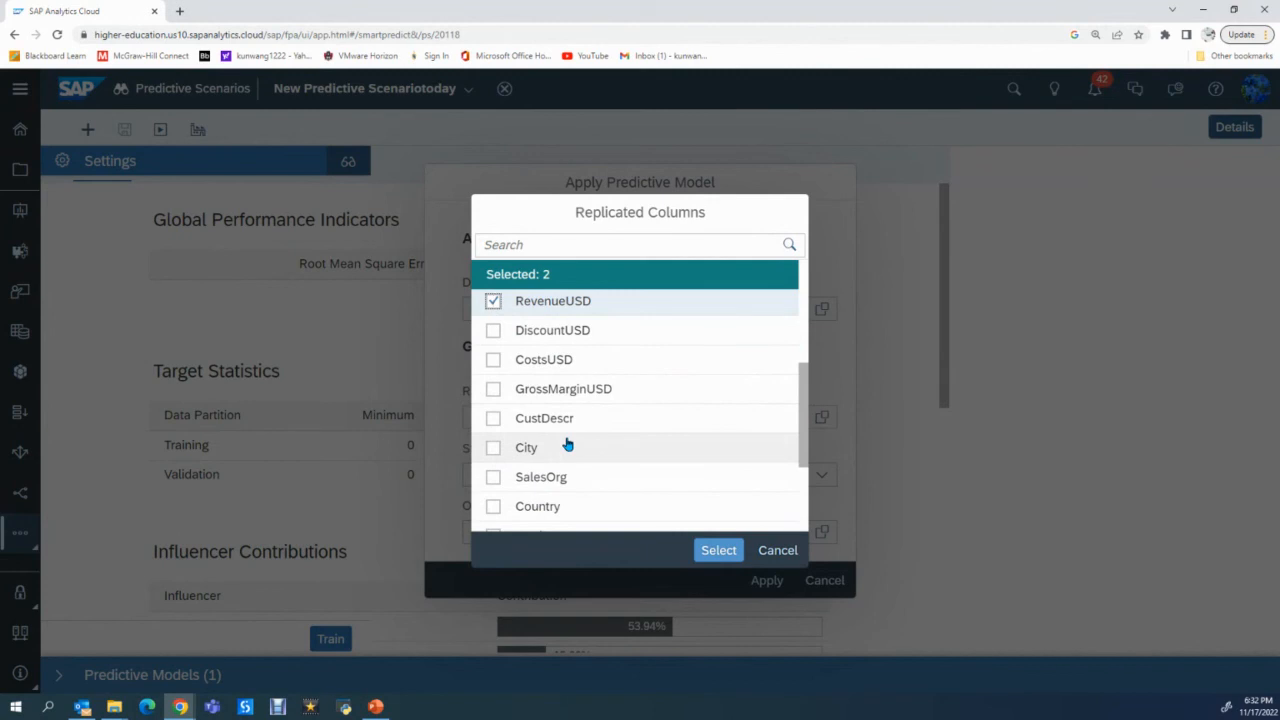
left_click(493, 420)
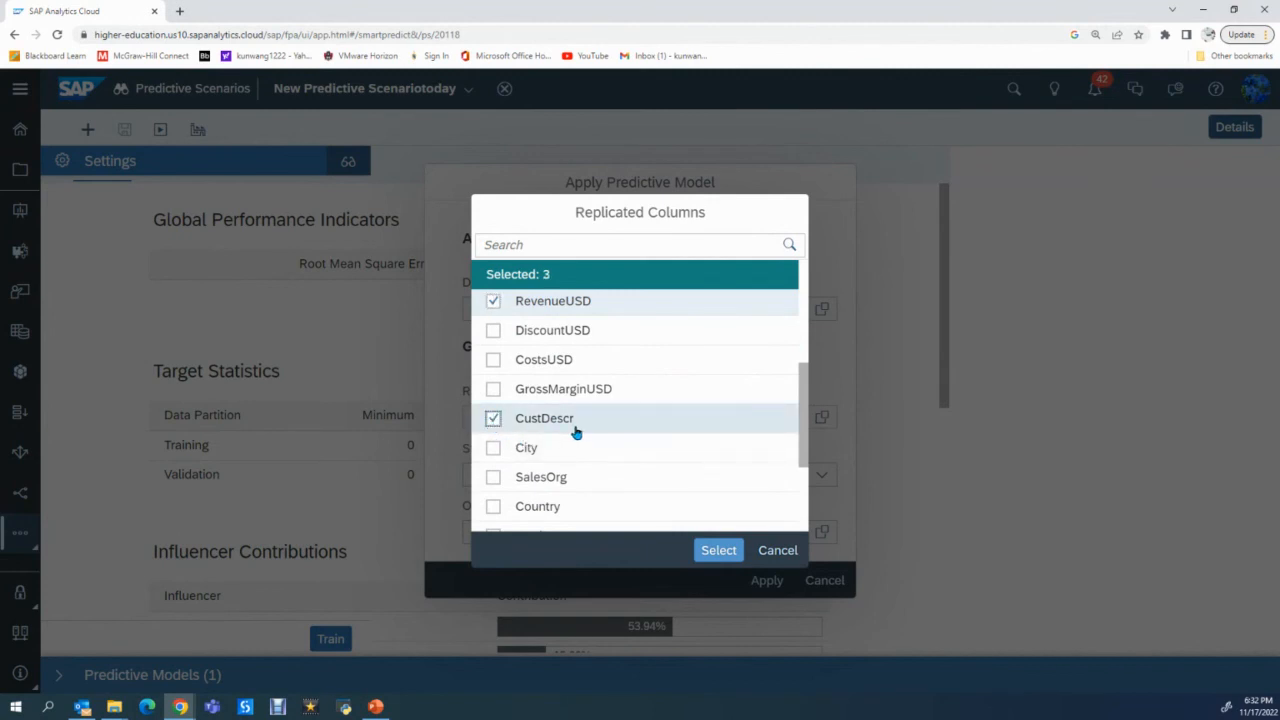
Add City, SalesOrg, ProdDescr and Division to the replicated columns and accept the whole column selection.
scroll(575, 431, "down", 1)
left_click(493, 386)
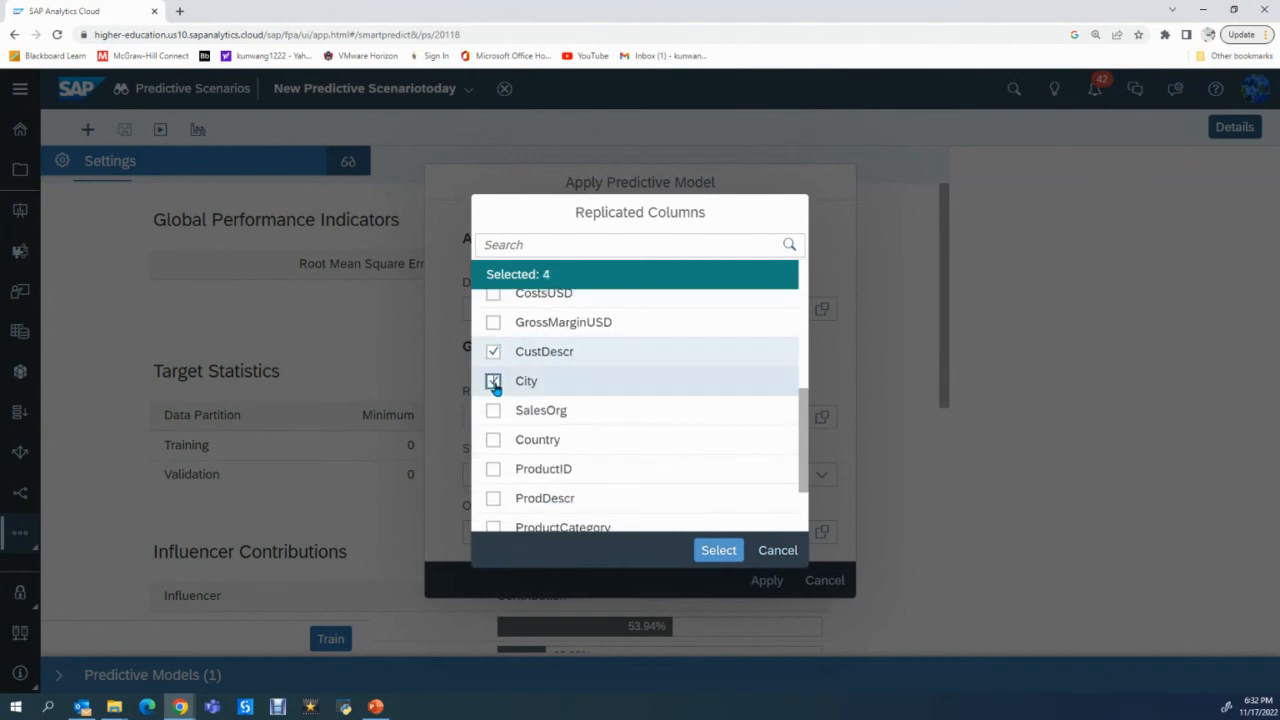
left_click(493, 412)
scroll(503, 444, "down", 1)
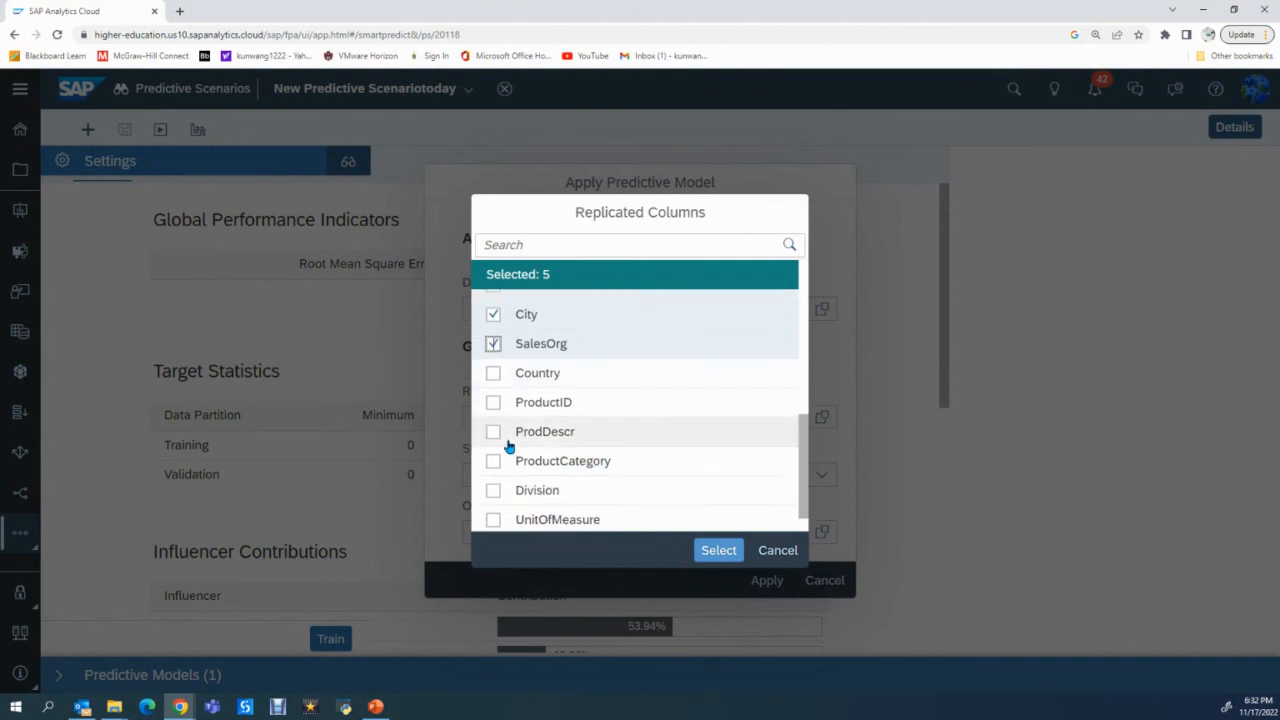
left_click(493, 433)
scroll(534, 446, "down", 1)
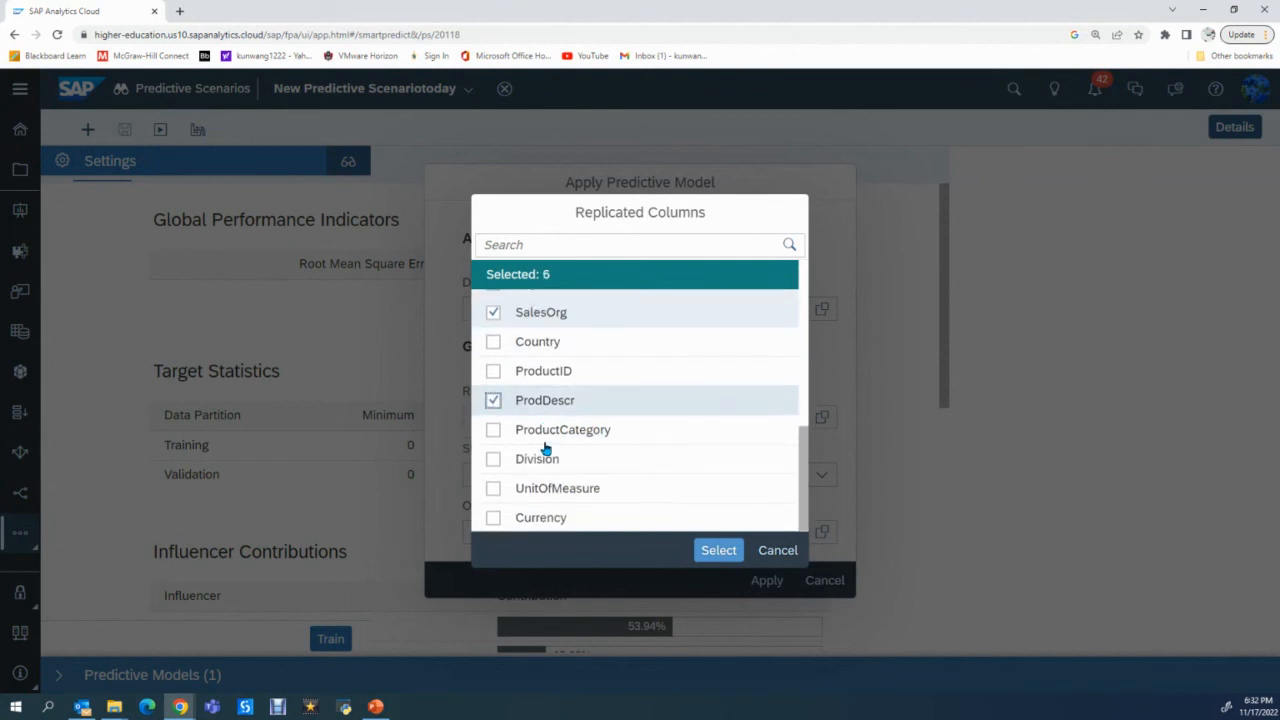
left_click(493, 458)
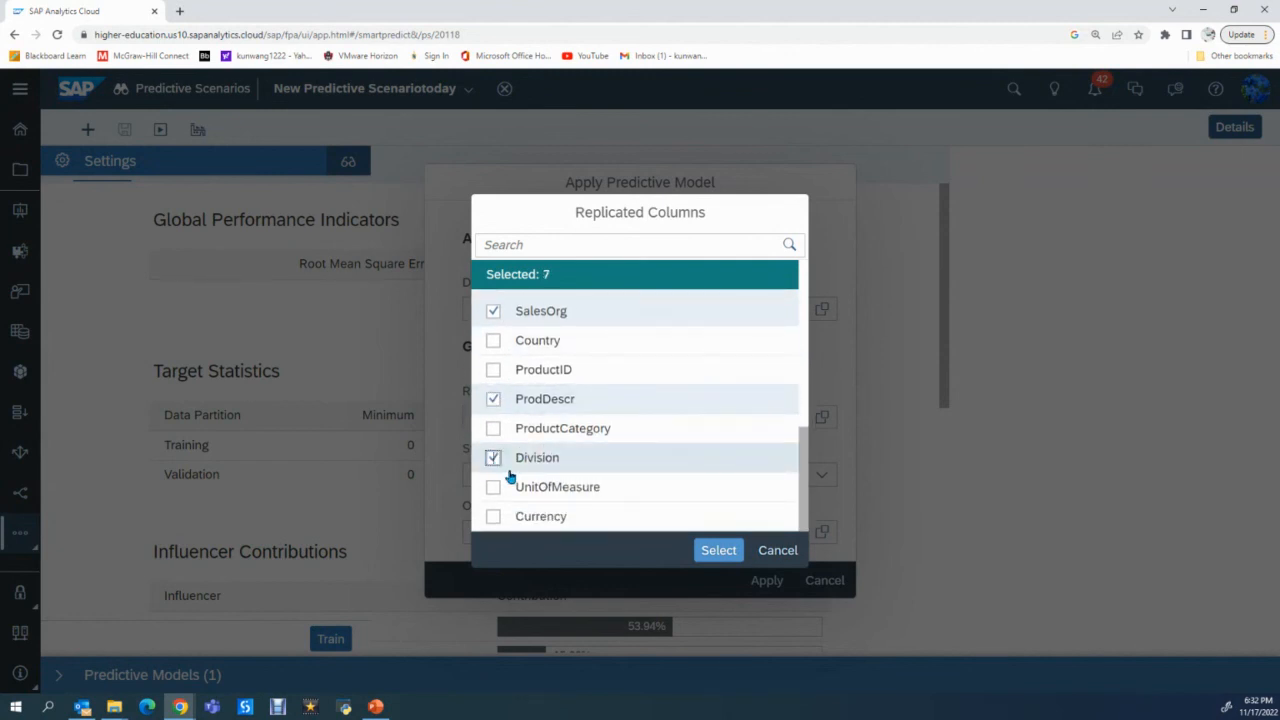
left_click(716, 549)
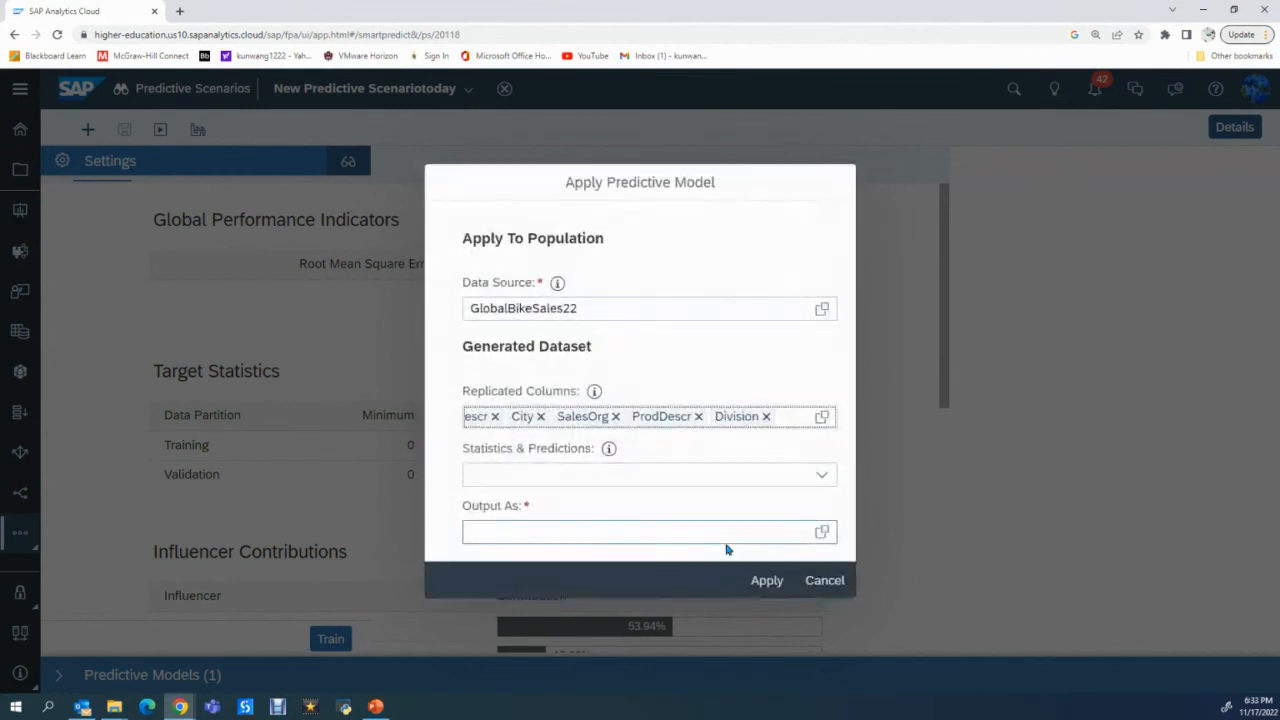
Include Predicted Value as the statistic to output in the generated dataset.
left_click(820, 476)
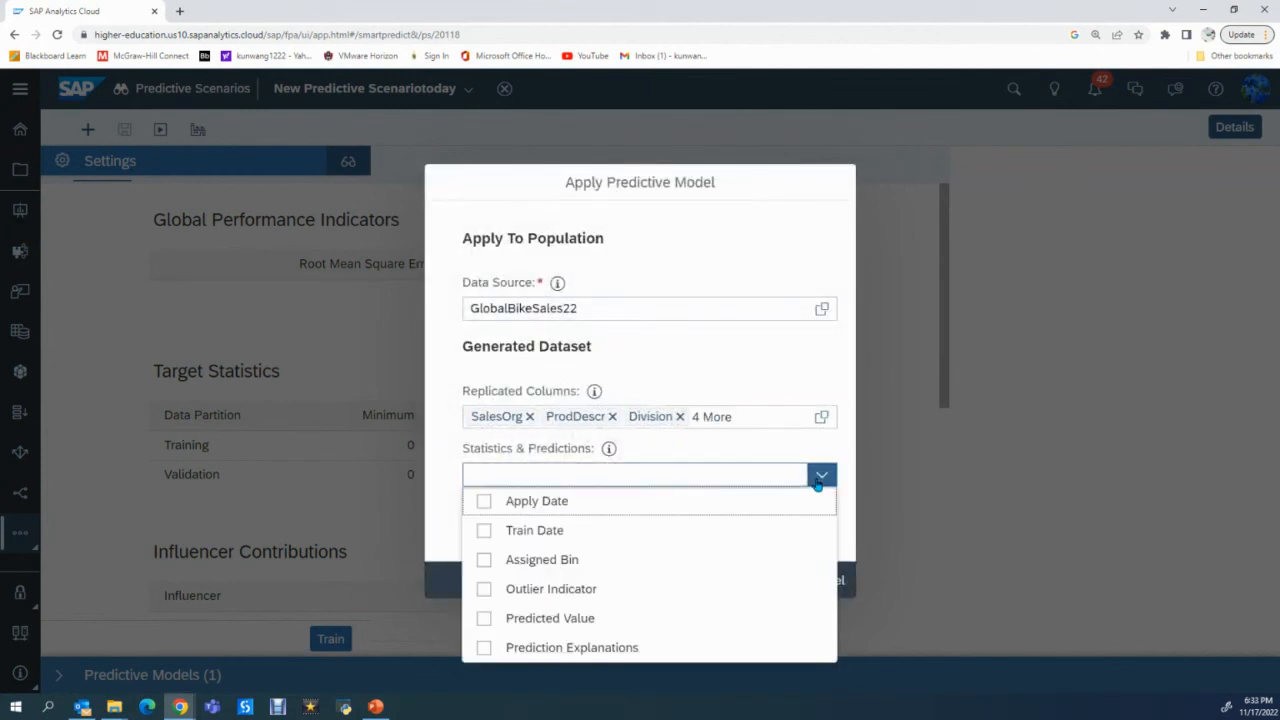
left_click(484, 620)
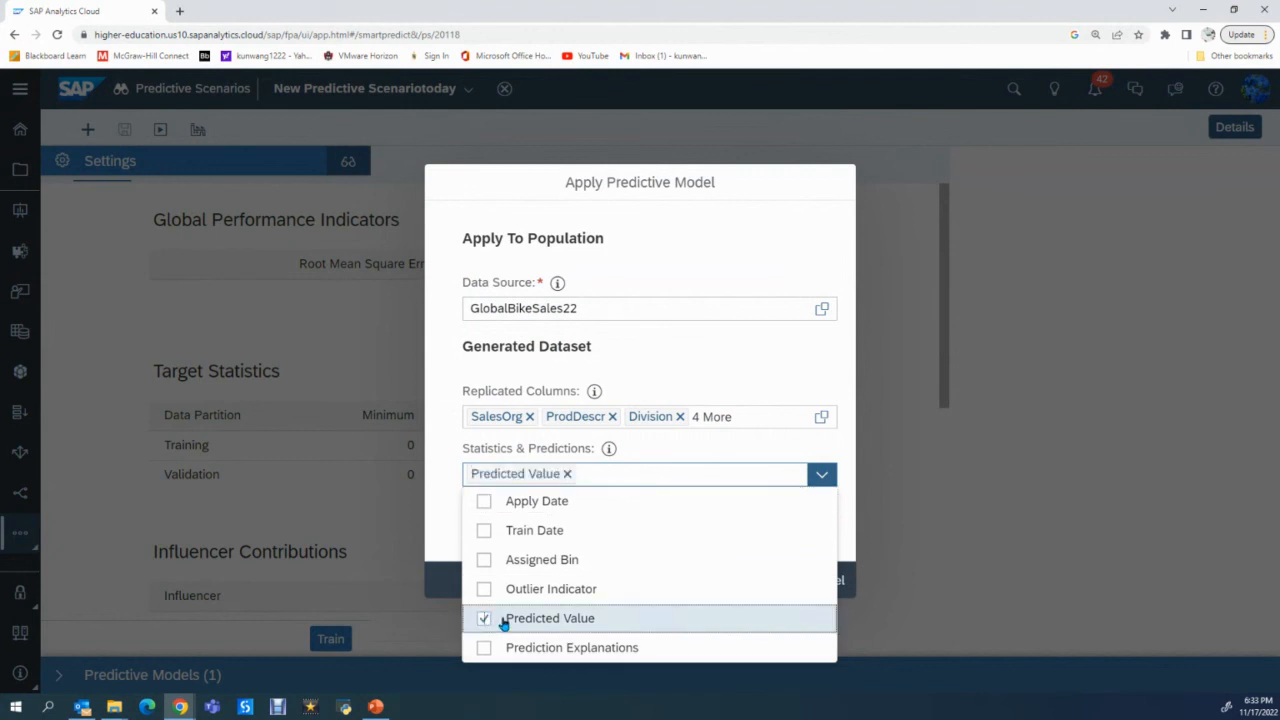
left_click(969, 512)
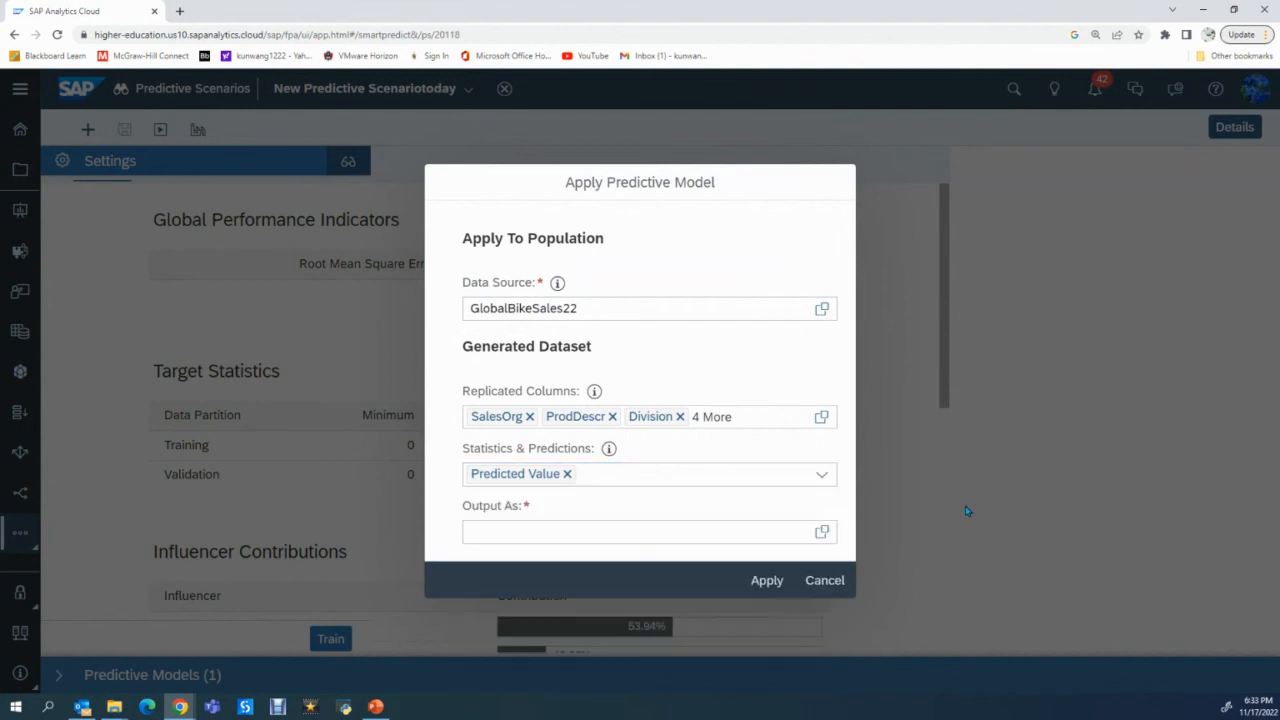
Name the output dataset "new output 22" in My Files and apply the predictive model.
left_click(638, 533)
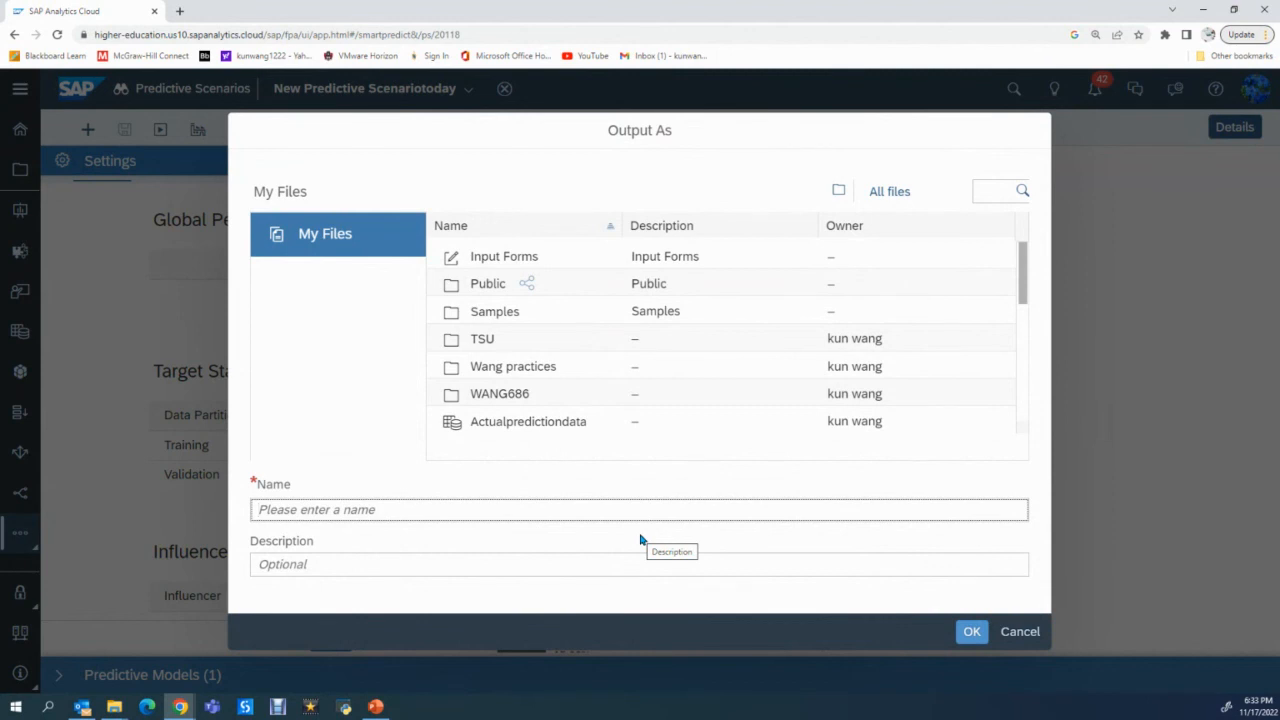
type("new")
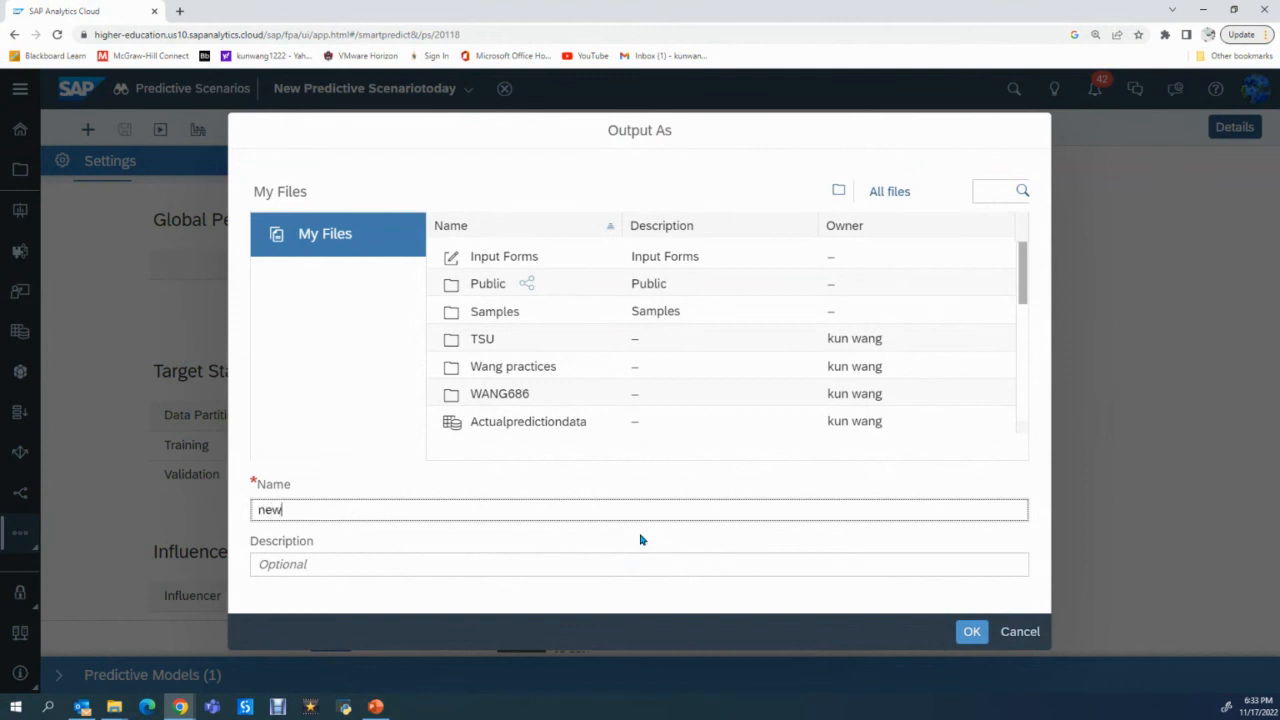
type(" outpiut 22")
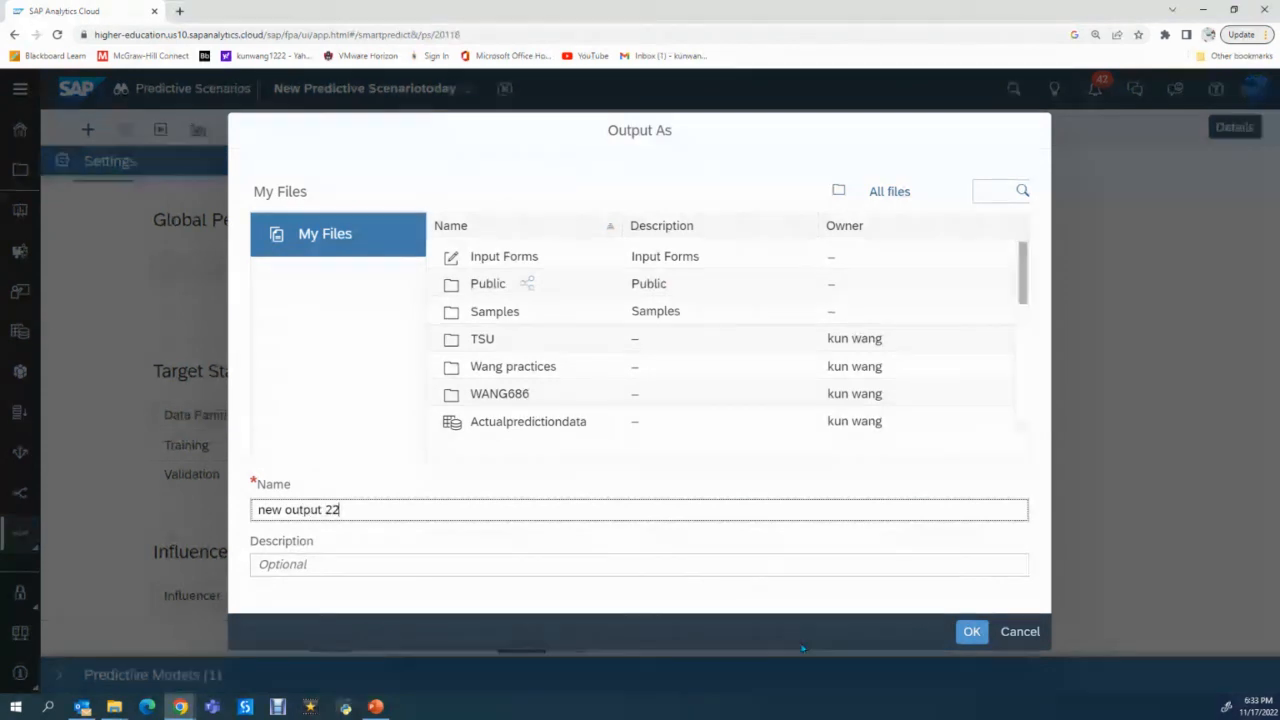
left_click(969, 636)
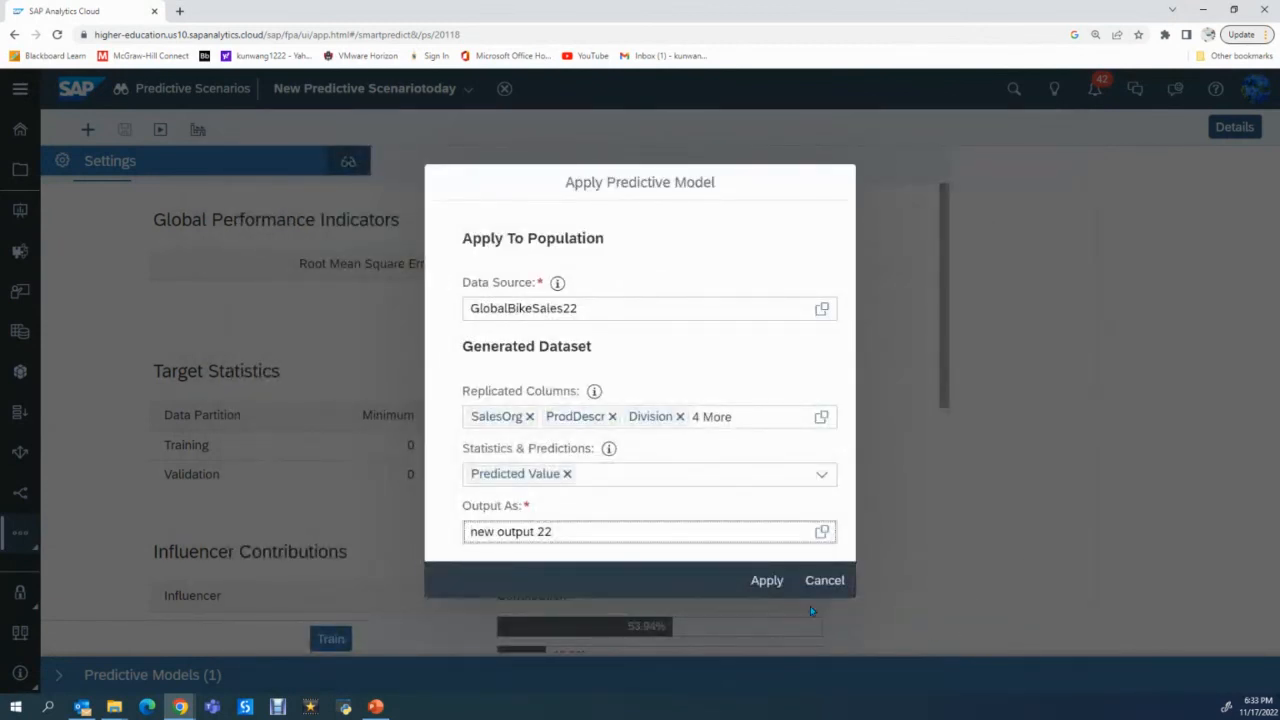
left_click(766, 580)
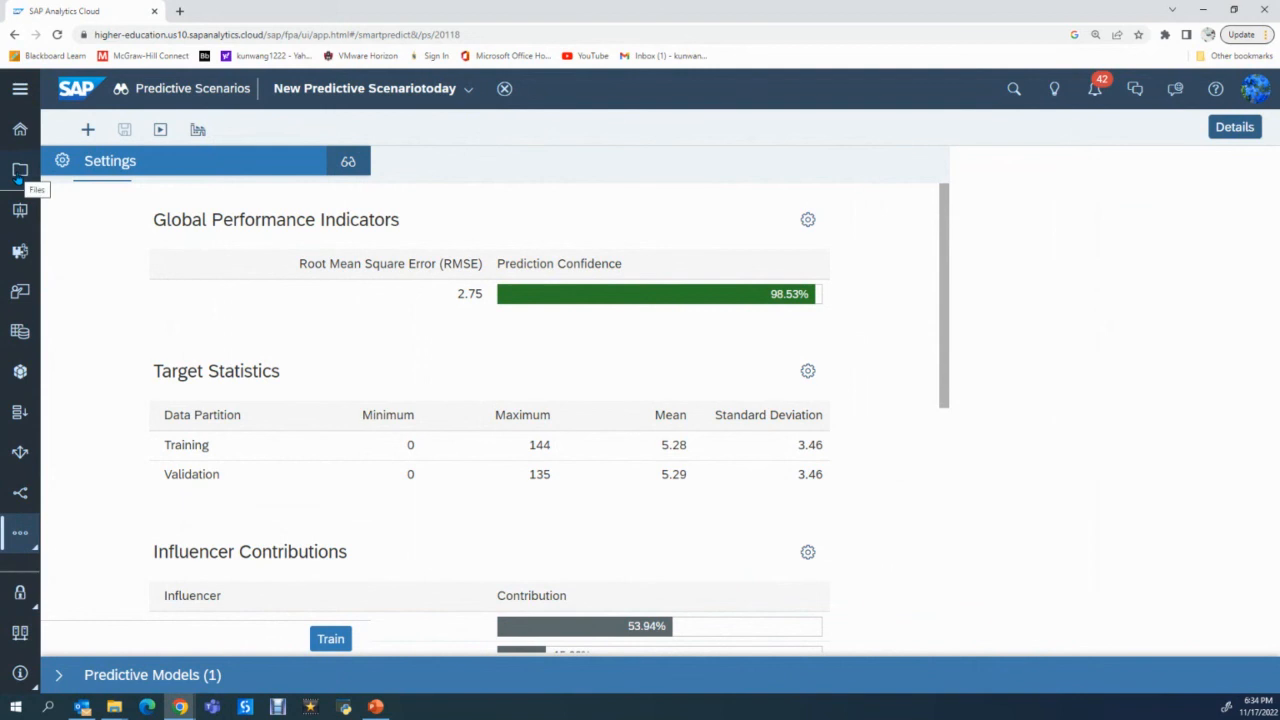
Open the new output 22 dataset, compare its SalesQuantity and Predicted Value columns, and close it.
left_click(21, 336)
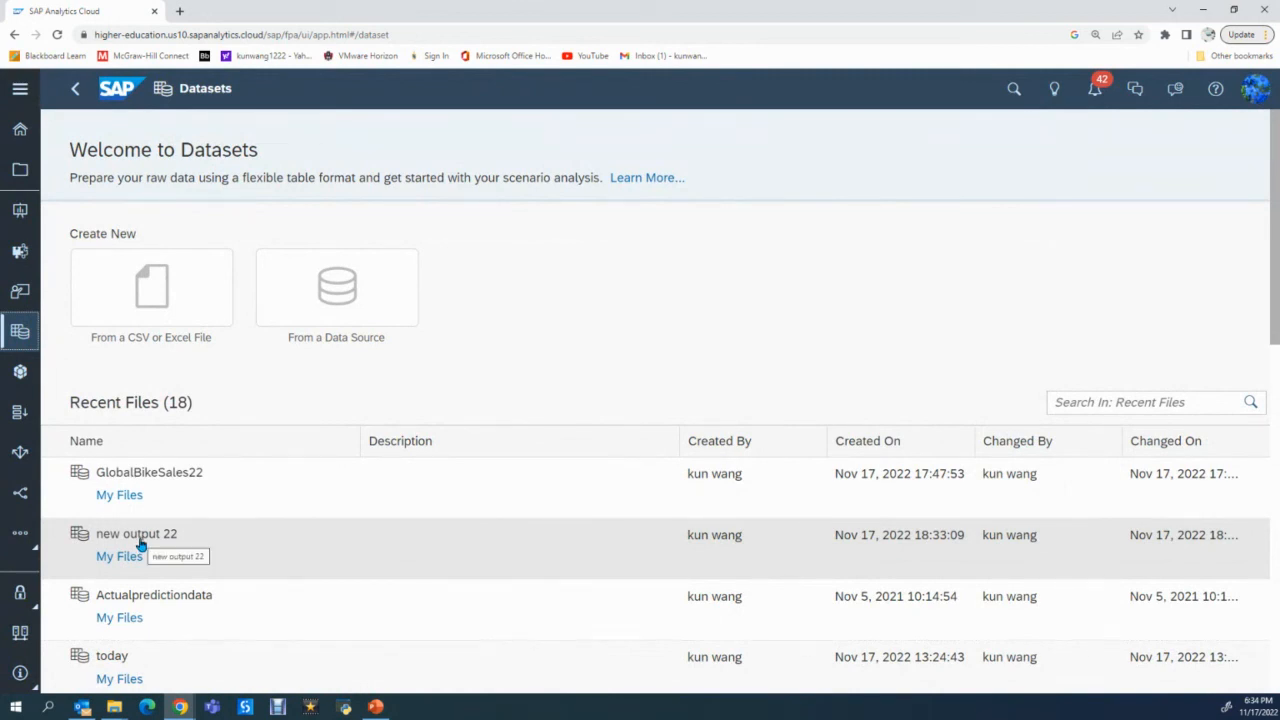
left_click(141, 538)
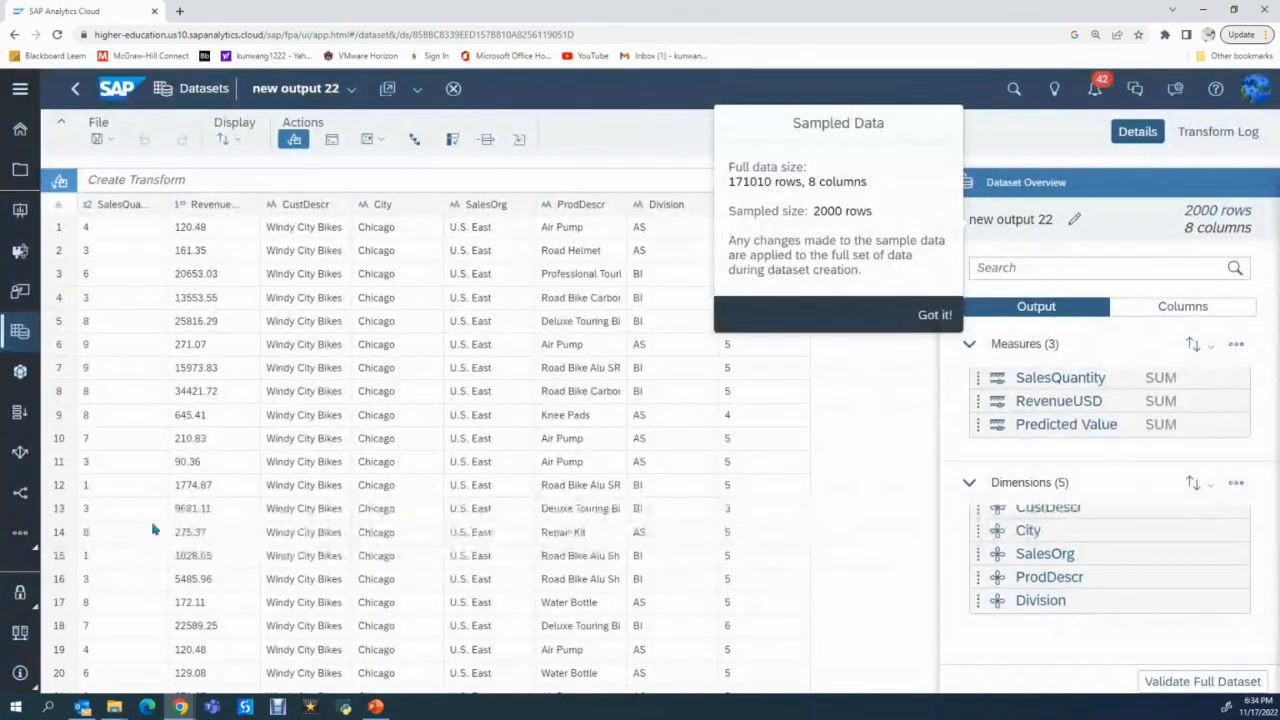
left_click(932, 314)
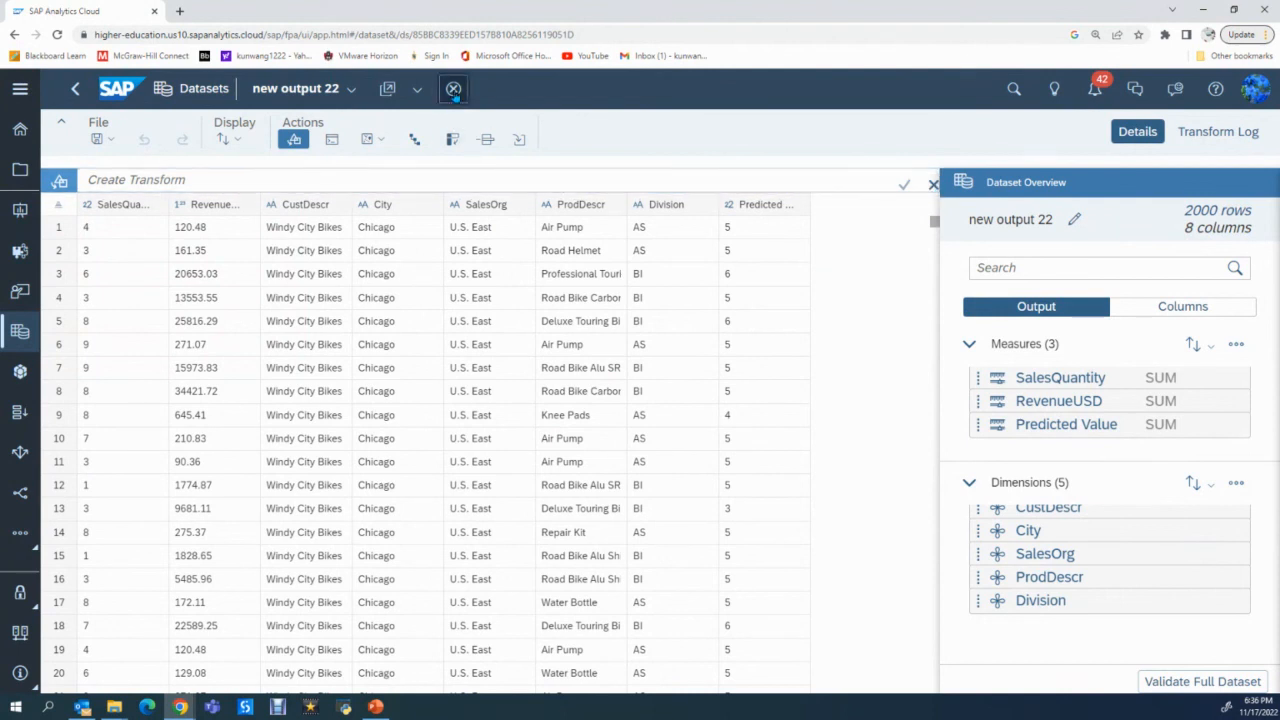
left_click(453, 88)
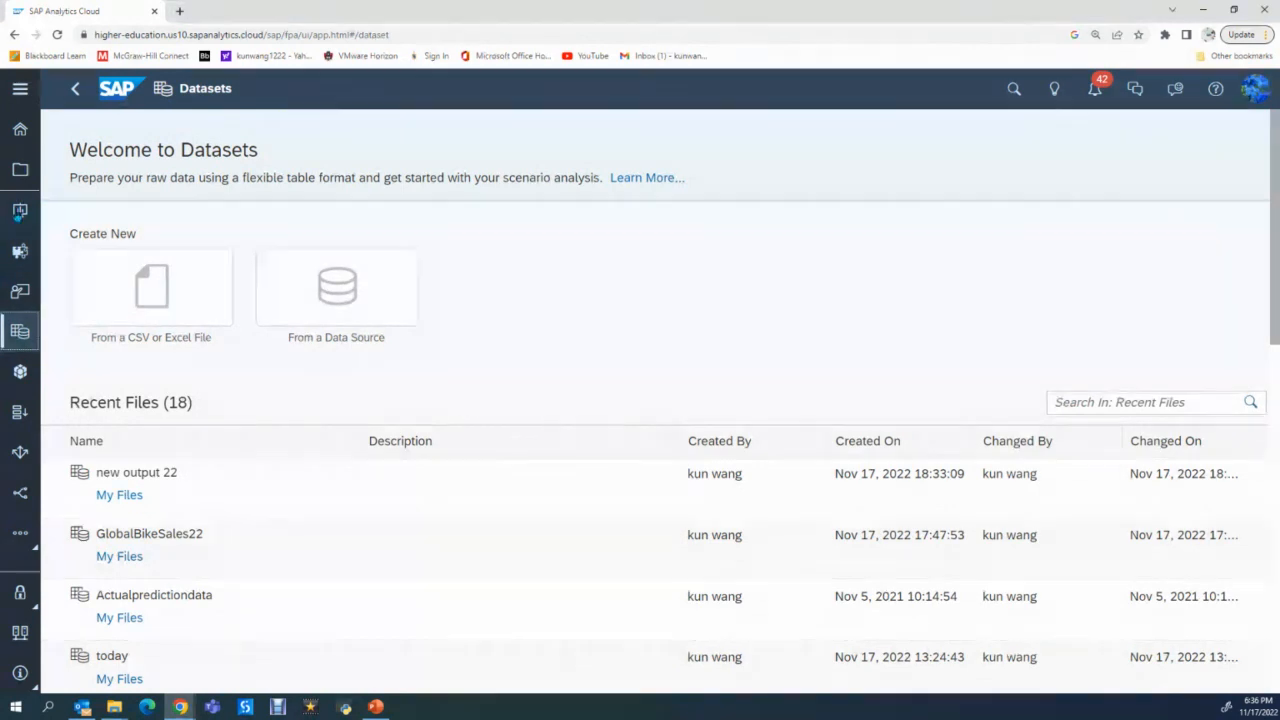
Open the QuantityPredictionnewdata dataset from My Files, examine all its columns across the full width, and close it without saving.
left_click(20, 172)
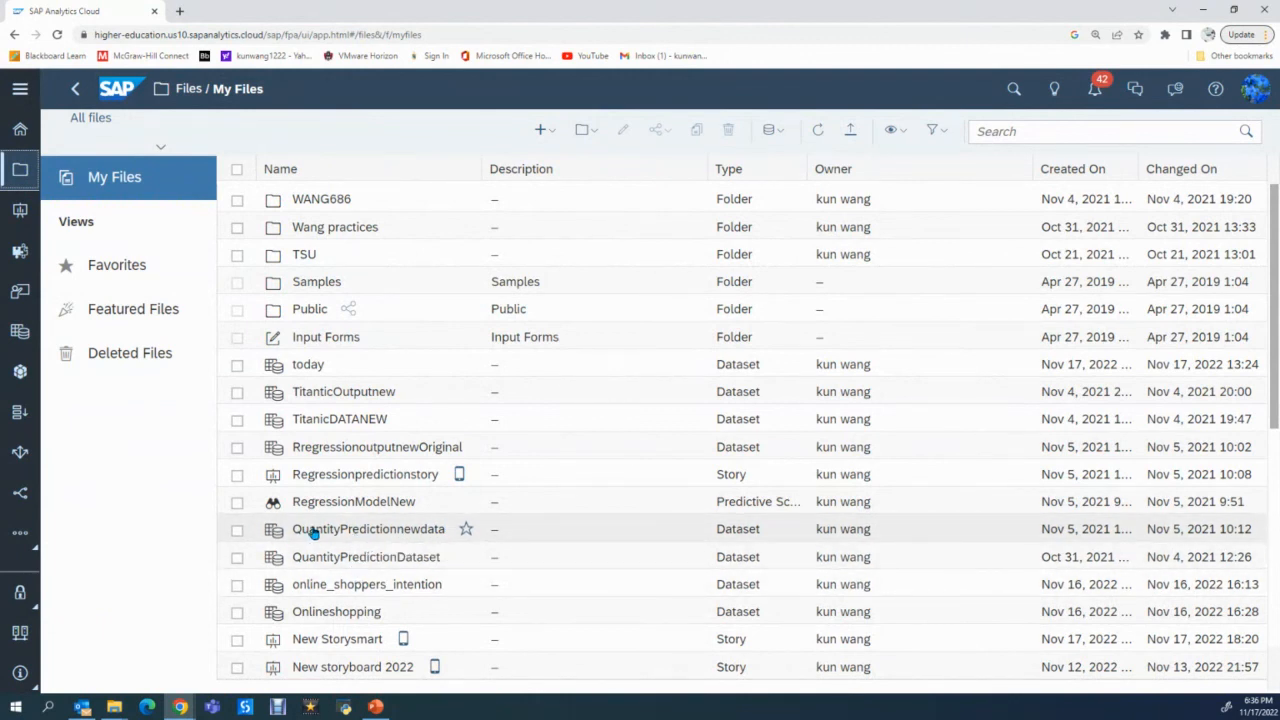
left_click(379, 535)
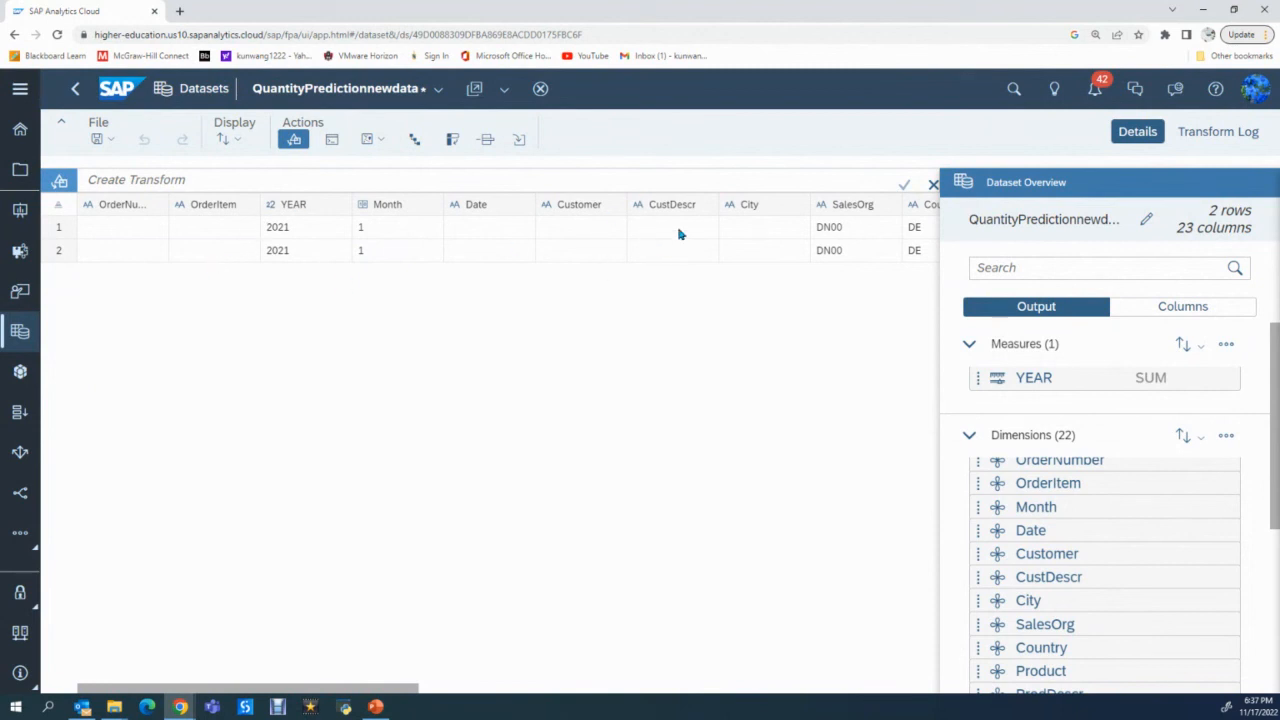
left_click(1133, 135)
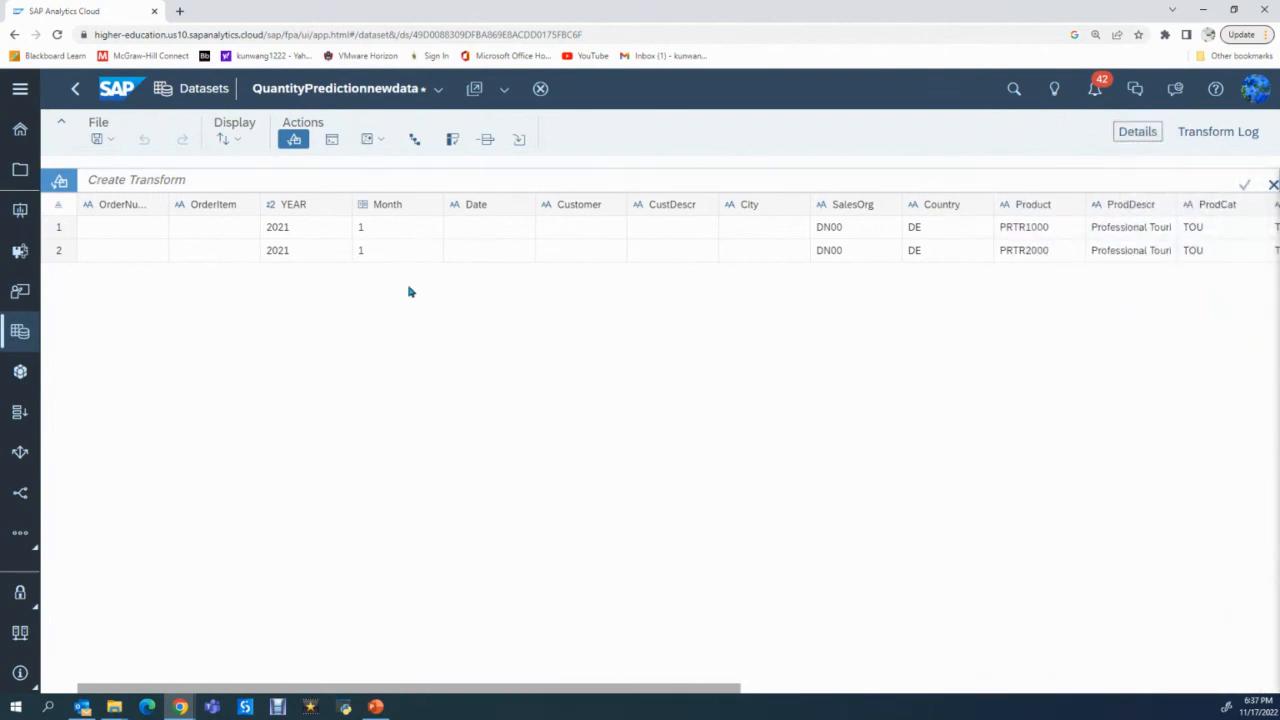
left_click(204, 689)
left_click_drag(204, 689, 545, 671)
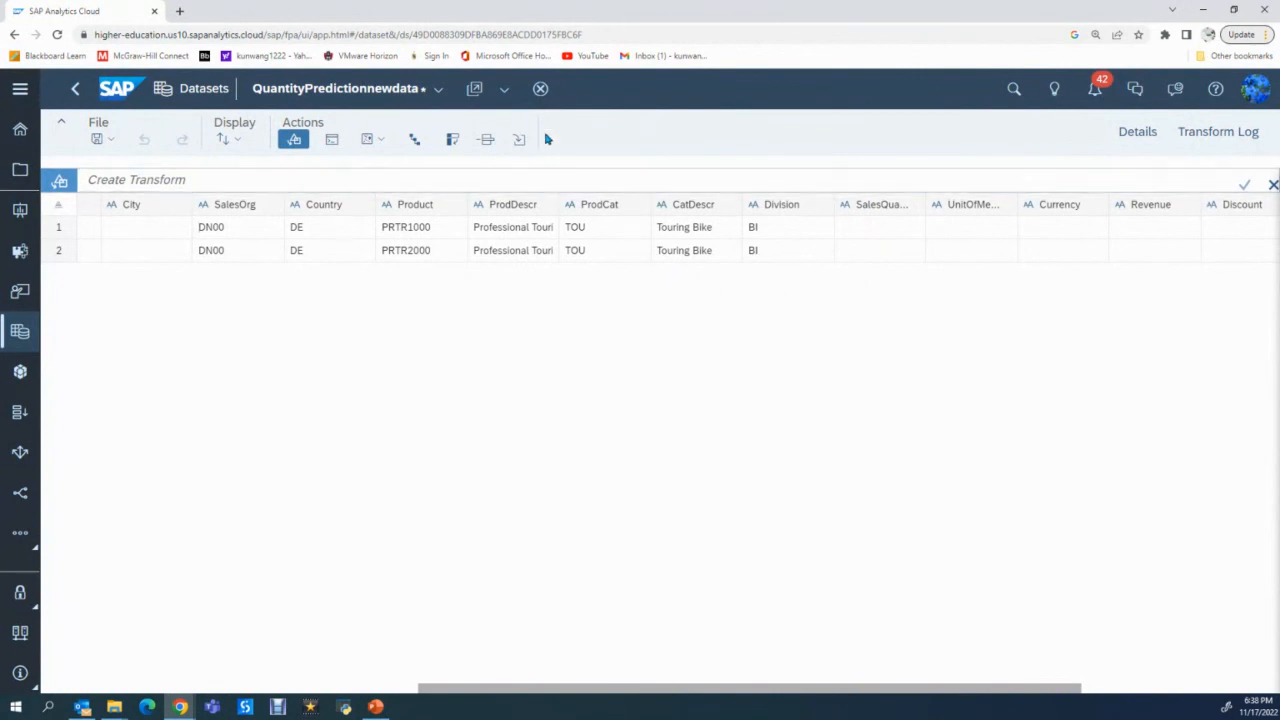
left_click(540, 88)
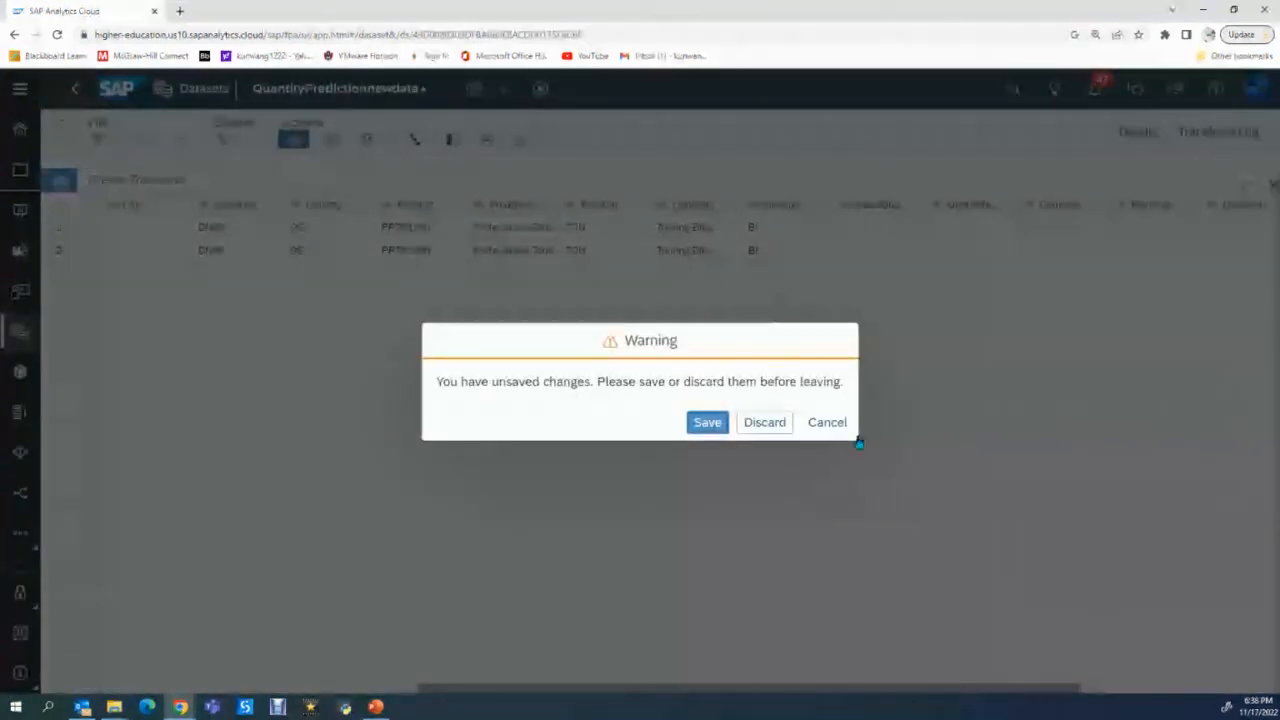
left_click(752, 428)
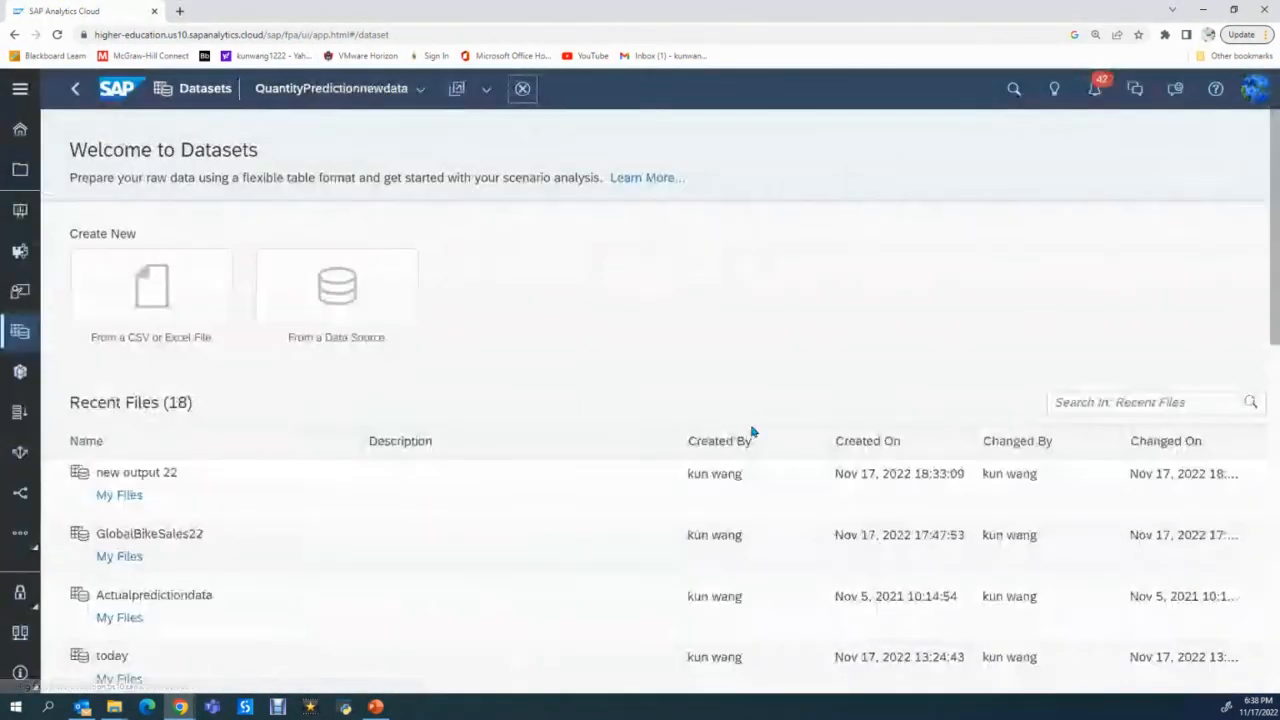